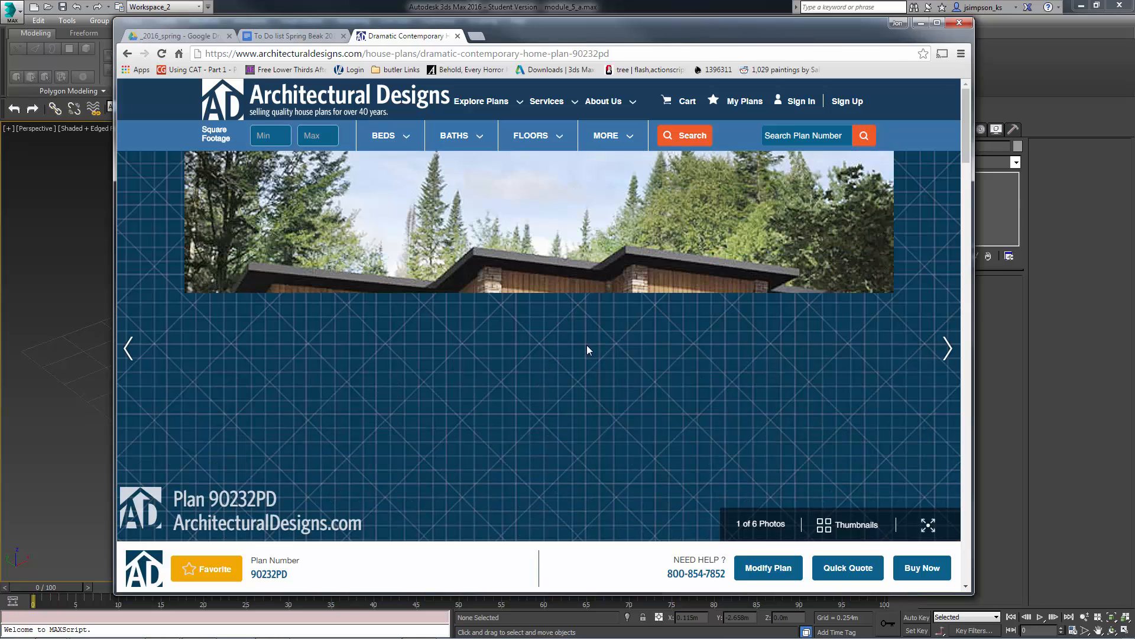
# Look through the photos and elevation drawings of house plan 90232PD.
pyautogui.click(946, 350)
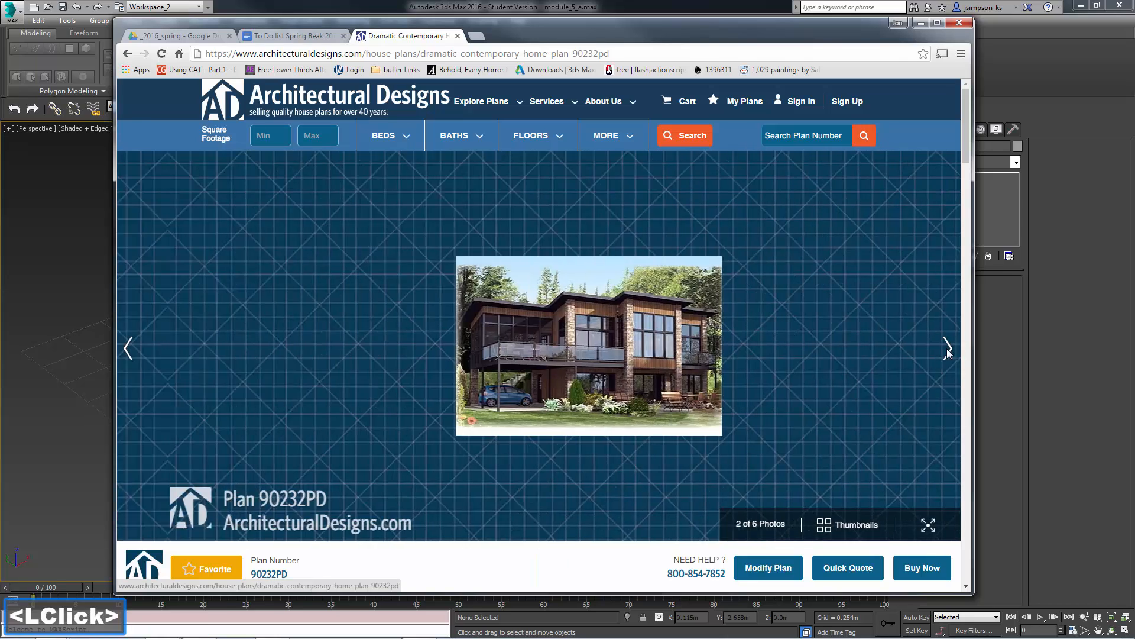
pyautogui.click(945, 352)
pyautogui.click(943, 355)
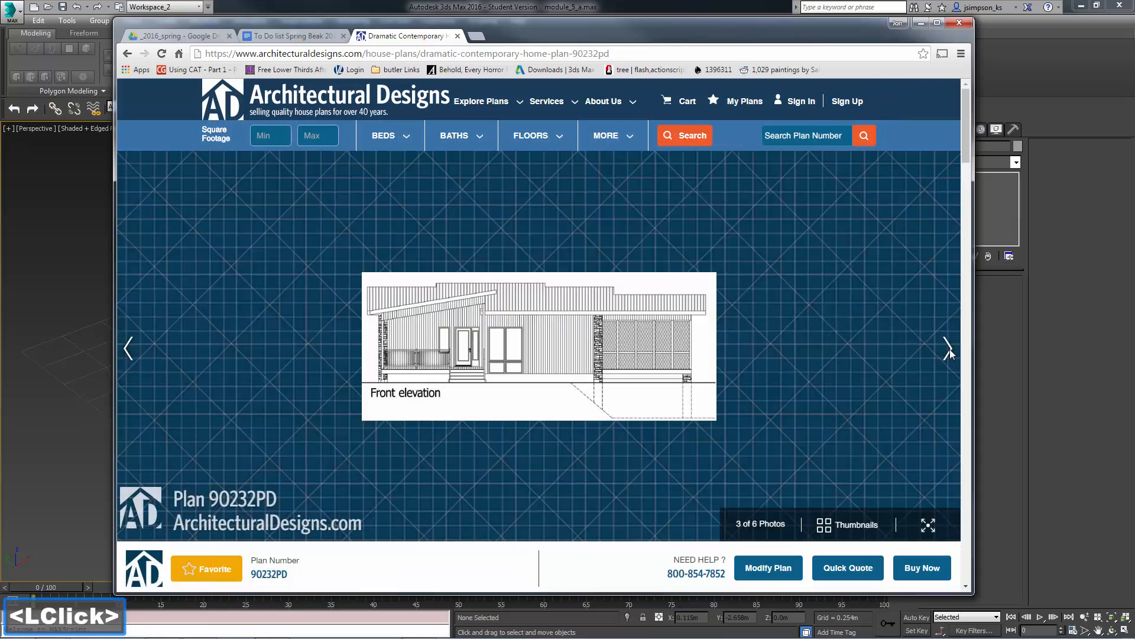
pyautogui.click(949, 353)
pyautogui.click(949, 352)
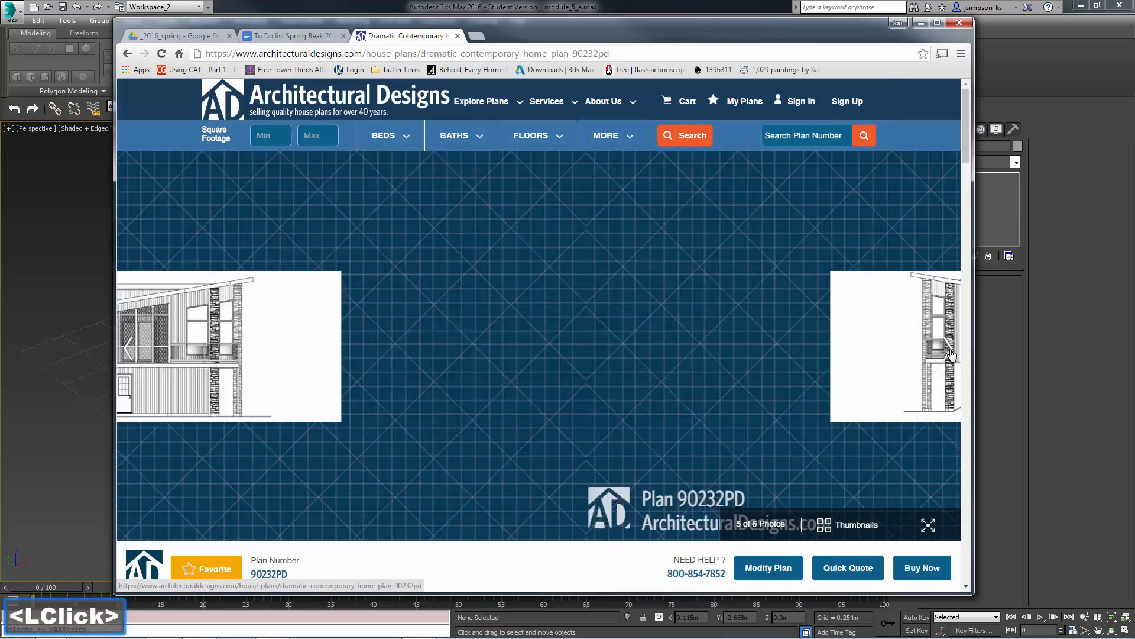
pyautogui.click(949, 352)
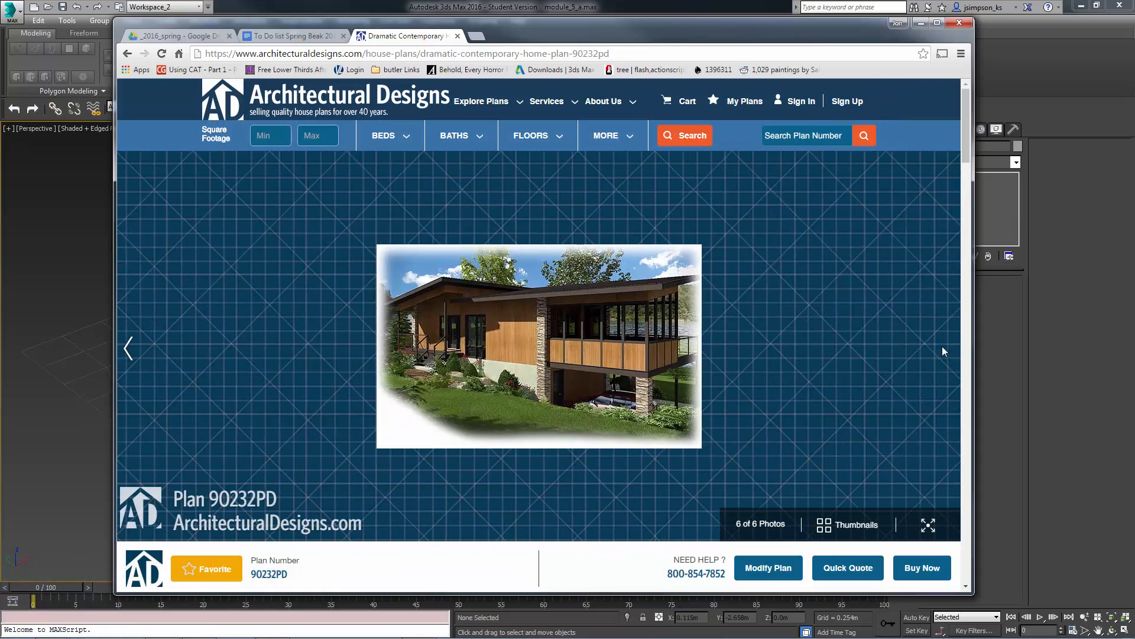
# Return to the modern house plans listing and browse the designs for reference.
pyautogui.click(127, 54)
pyautogui.scroll(-8, 566, 336)
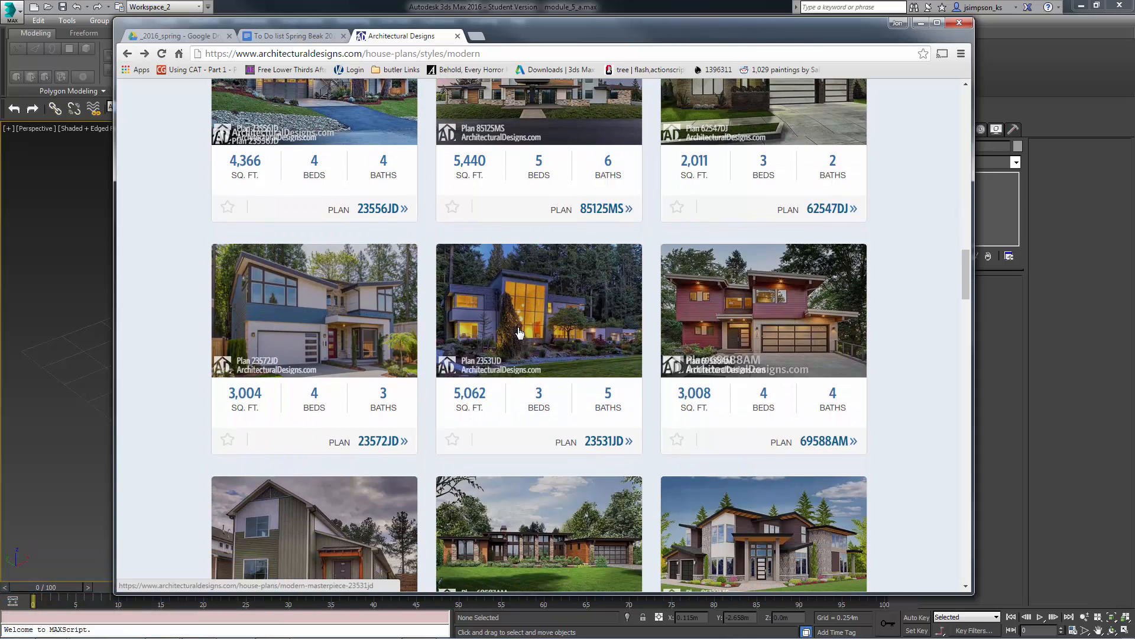
pyautogui.scroll(-8, 558, 339)
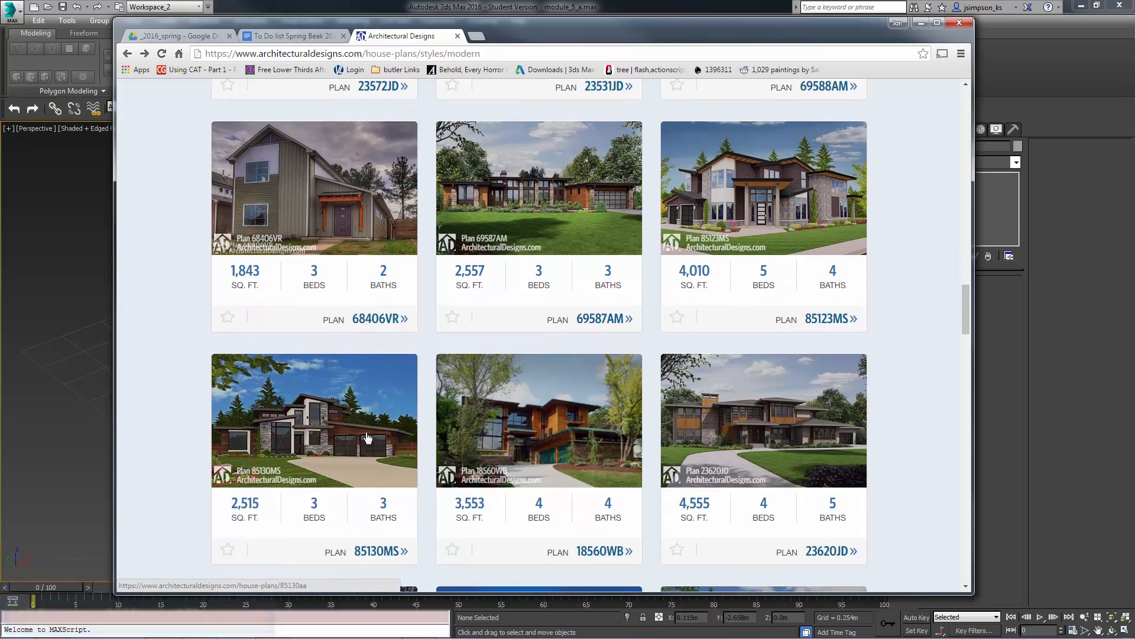
pyautogui.scroll(-4, 560, 454)
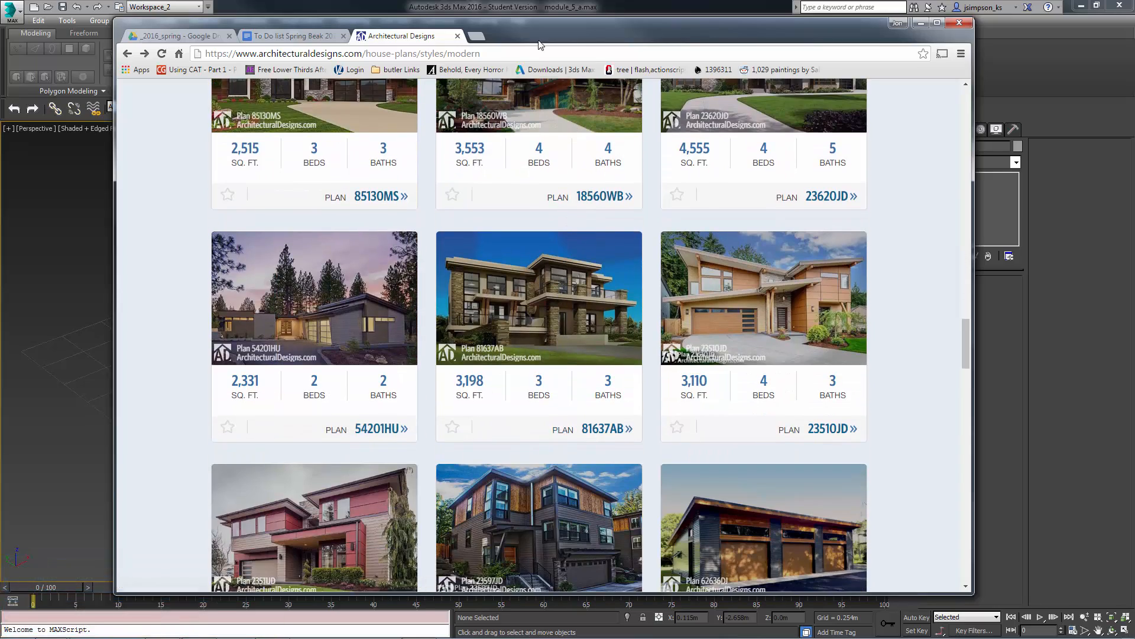
# Switch to 3ds Max, set the _max_files folder inside module_5 as the project folder, and save the scene.
pyautogui.moveTo(709, 26); pyautogui.dragTo(1134, 83)
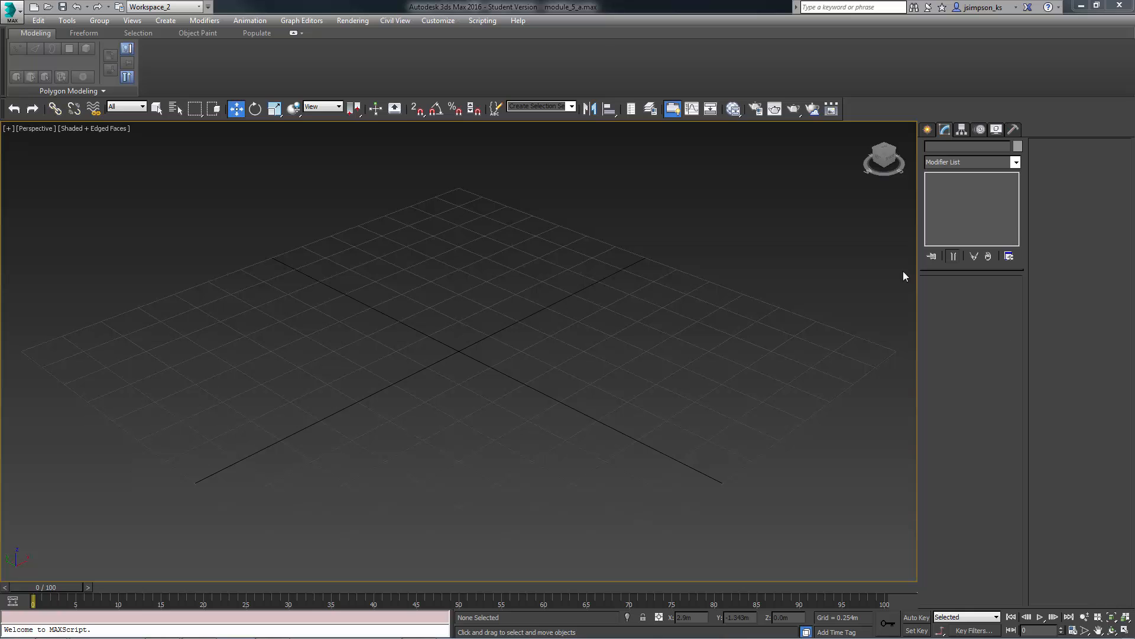
pyautogui.click(11, 11)
pyautogui.moveTo(47, 223)
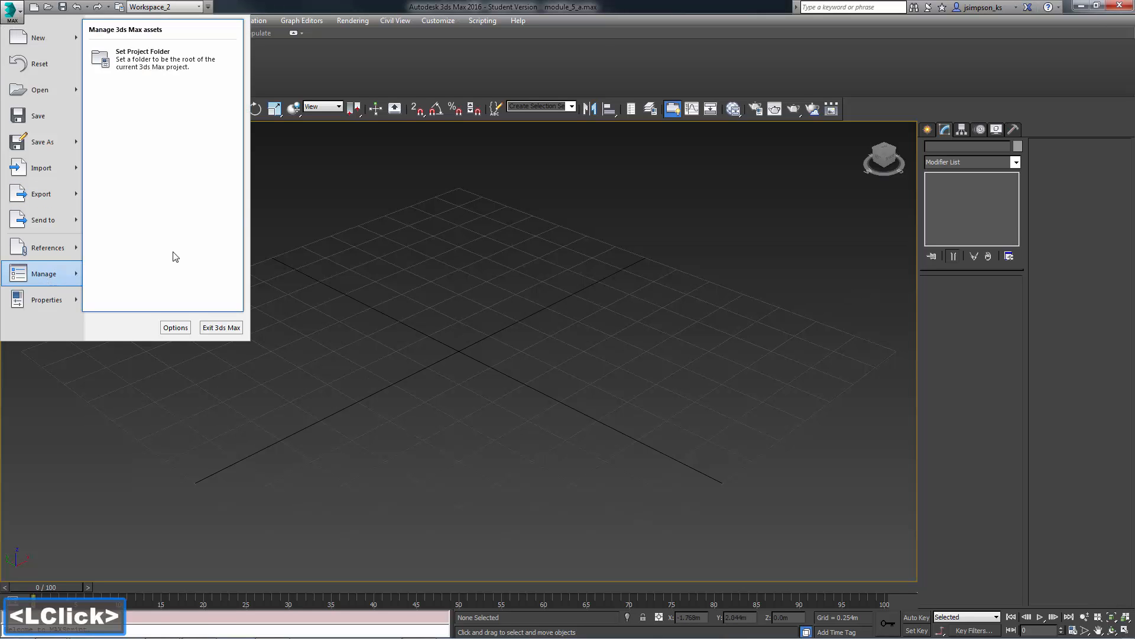
pyautogui.click(142, 52)
pyautogui.moveTo(692, 331); pyautogui.dragTo(692, 375)
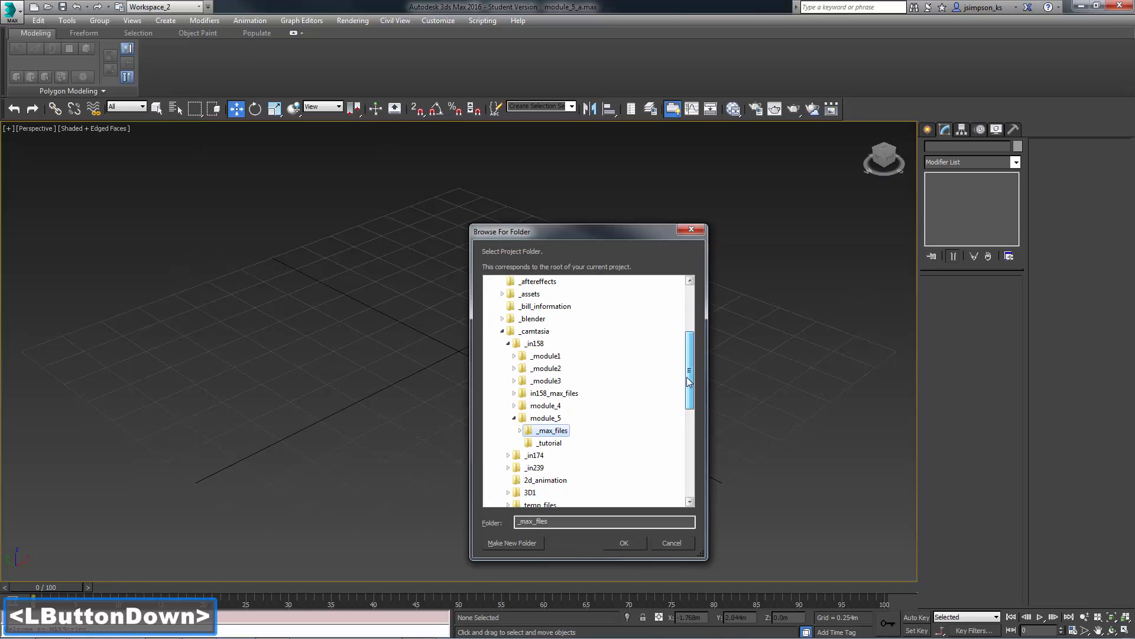
pyautogui.click(635, 546)
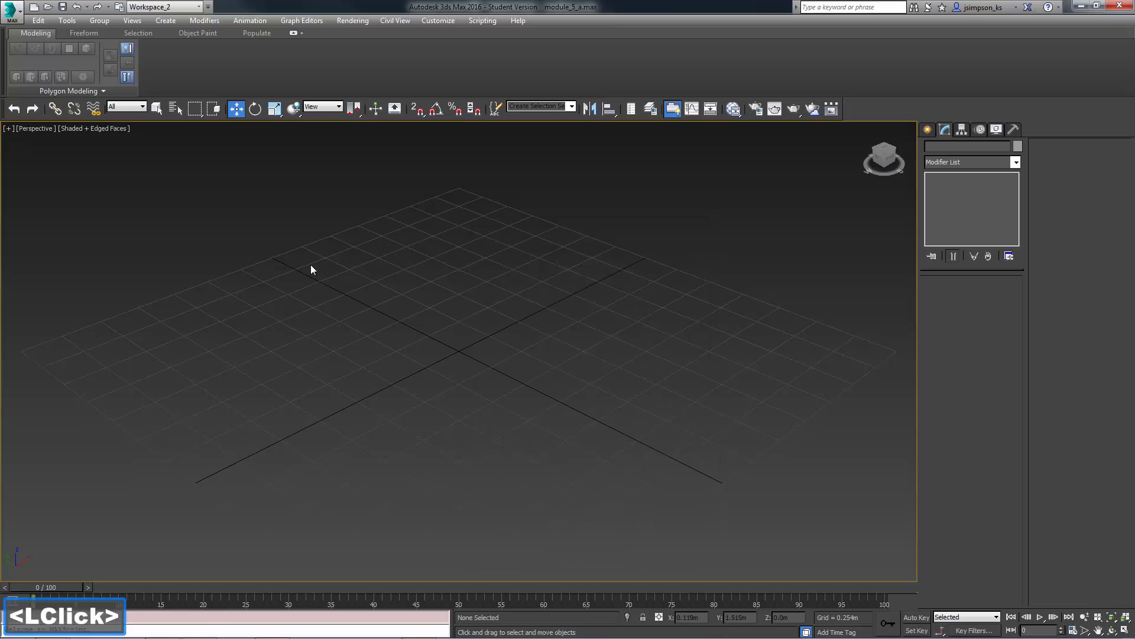
pyautogui.click(5, 14)
pyautogui.click(35, 116)
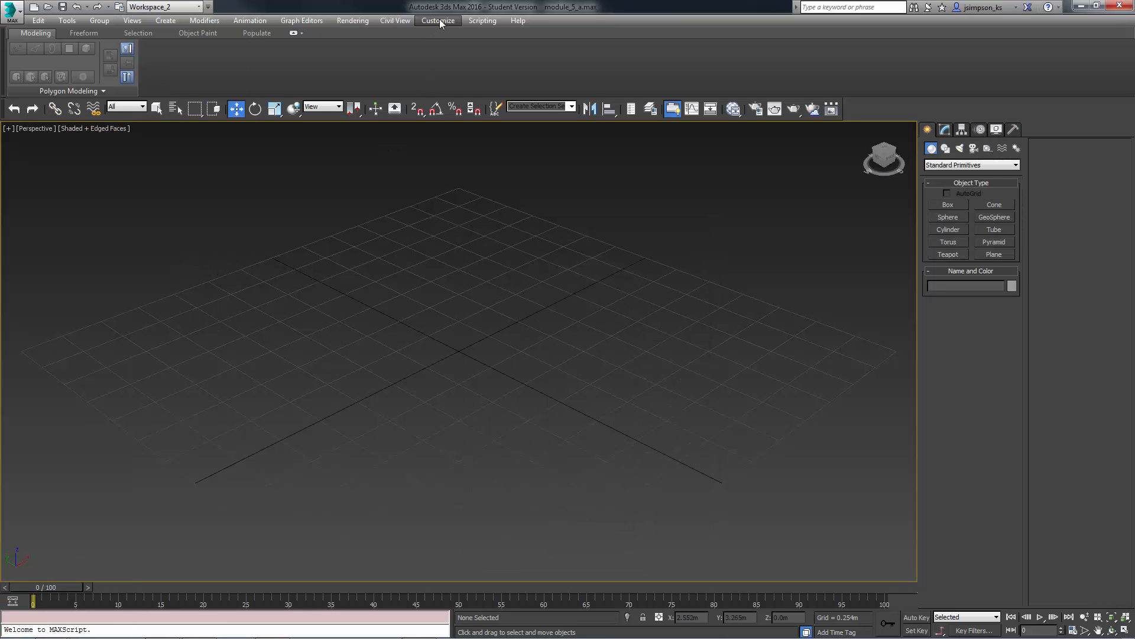
# Check in Units Setup that the display unit scale is Metric in Meters and accept the settings.
pyautogui.click(438, 21)
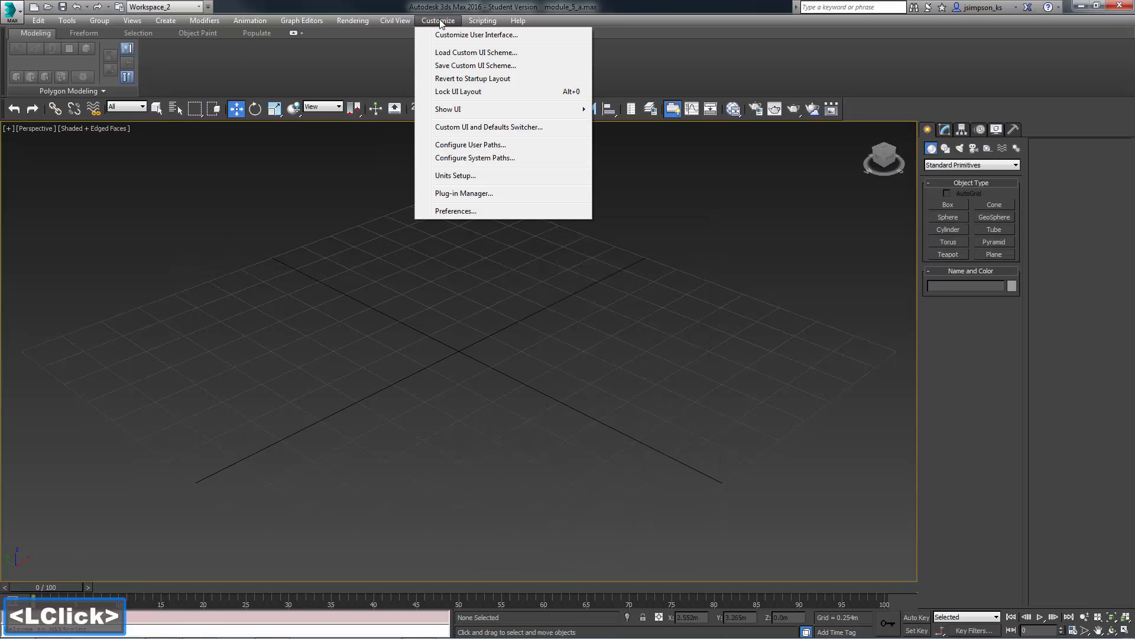
pyautogui.click(460, 176)
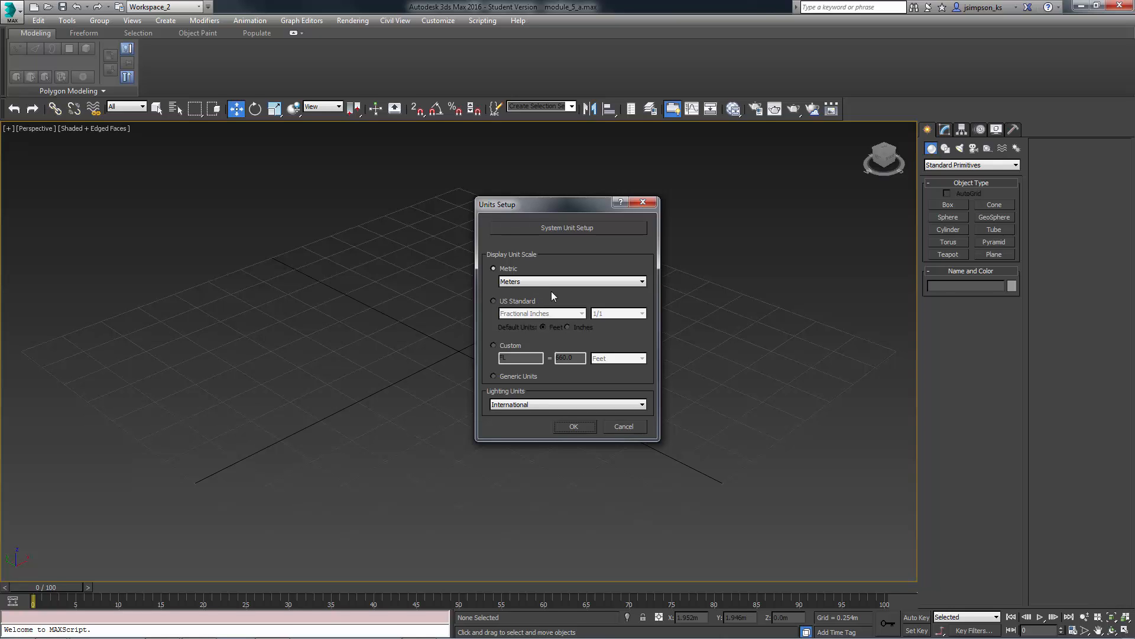
pyautogui.click(584, 427)
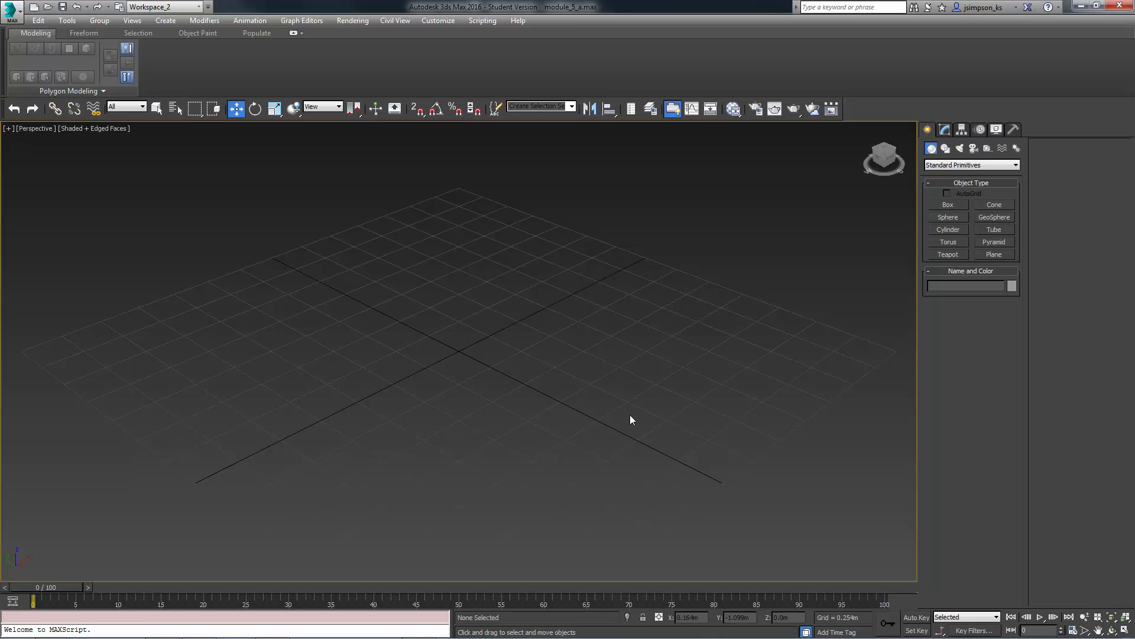
# Create a skeleton biped about 1.76 m tall near the centre of the grid as a scale reference.
pyautogui.click(1017, 148)
pyautogui.click(963, 217)
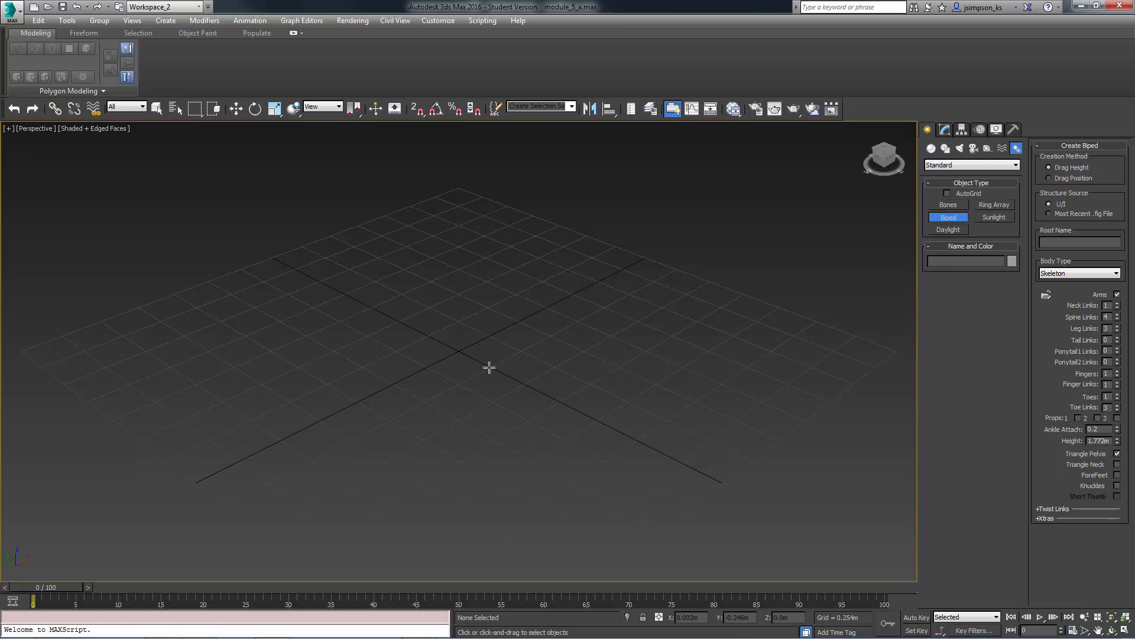
pyautogui.moveTo(489, 368); pyautogui.dragTo(548, 54)
pyautogui.scroll(-4, 605, 375)
pyautogui.moveTo(616, 203); pyautogui.dragTo(601, 415, button='middle')
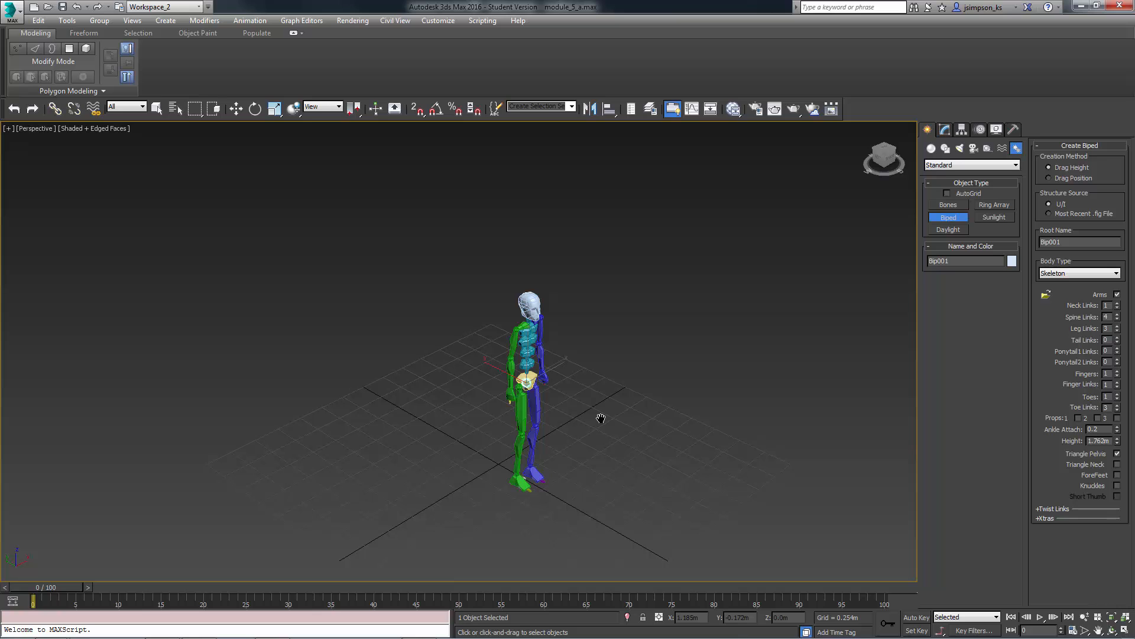
pyautogui.rightClick(654, 378)
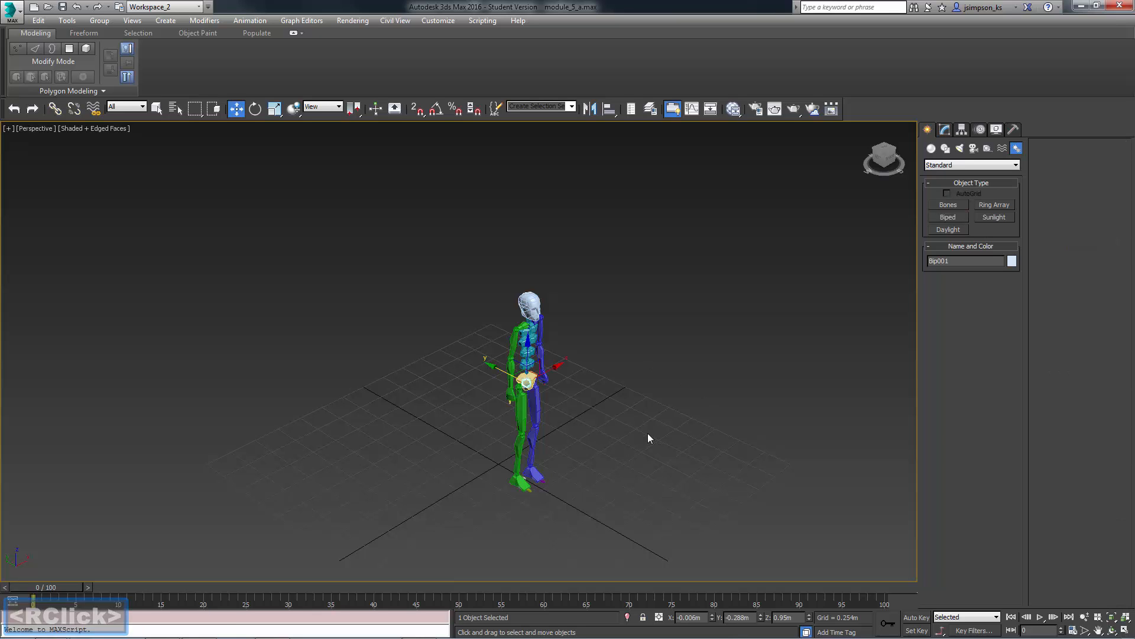
# Create a plane 10 m long and 25 m wide at the origin, using exact numeric entry.
pyautogui.keyDown('alt'); pyautogui.moveTo(765, 408); pyautogui.dragTo(674, 449, button='middle'); pyautogui.keyUp('alt')
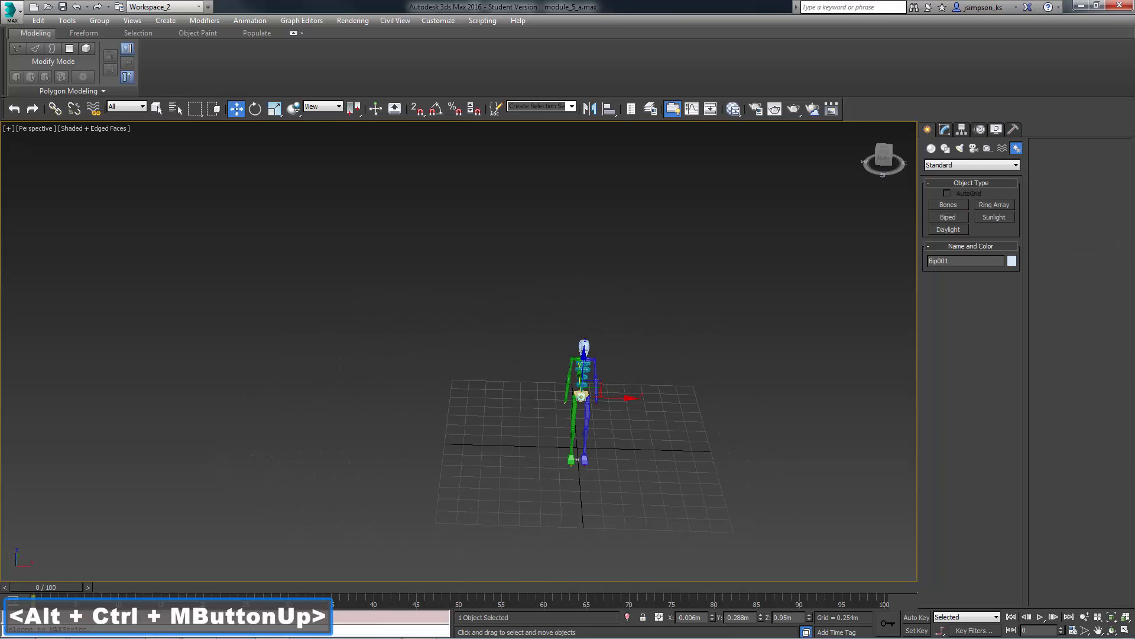
pyautogui.click(931, 148)
pyautogui.click(995, 255)
pyautogui.click(971, 335)
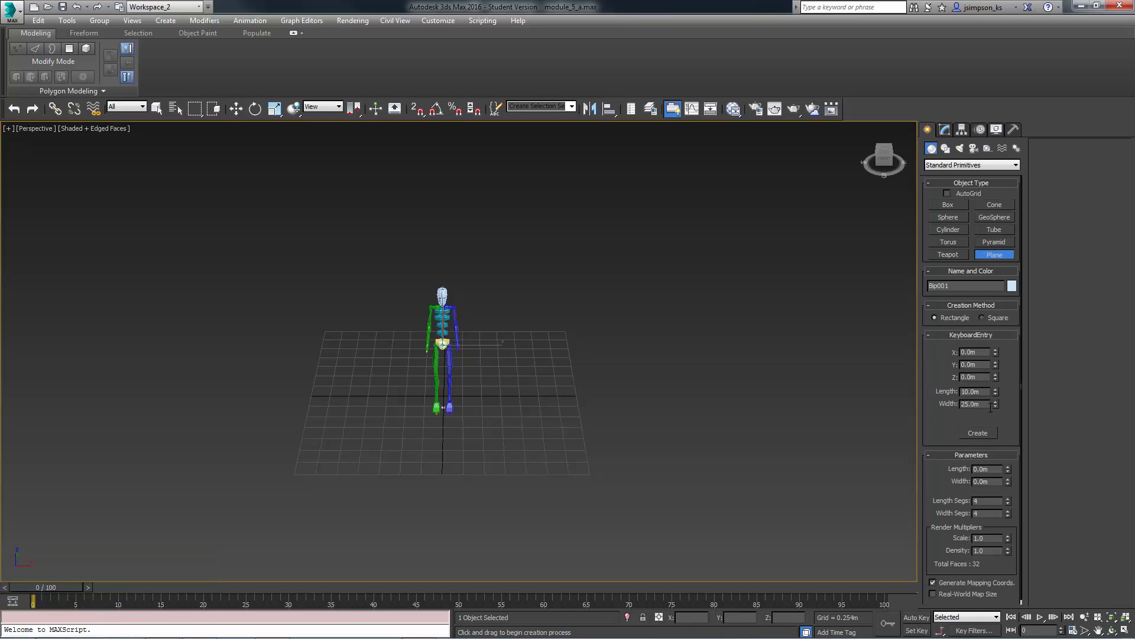
pyautogui.click(977, 433)
pyautogui.moveTo(556, 426)
pyautogui.keyDown('ctrl'); pyautogui.keyDown('alt'); pyautogui.mouseDown(button='middle')
pyautogui.moveTo(555, 461)
pyautogui.moveTo(570, 420)
pyautogui.mouseUp(button='middle'); pyautogui.keyUp('alt'); pyautogui.keyUp('ctrl')
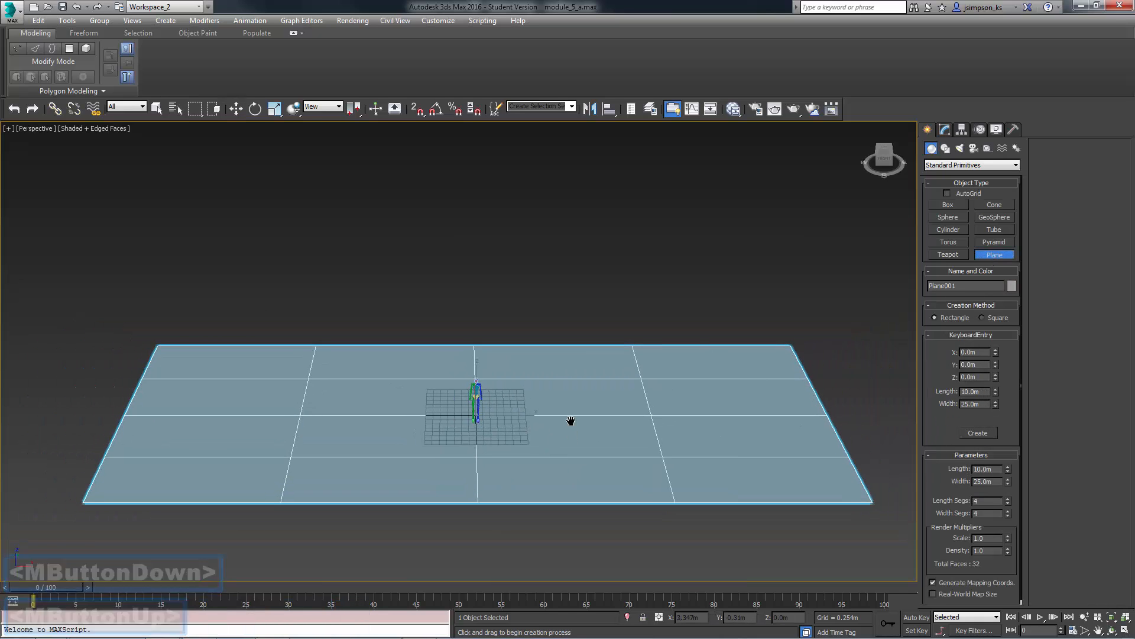
pyautogui.rightClick(552, 294)
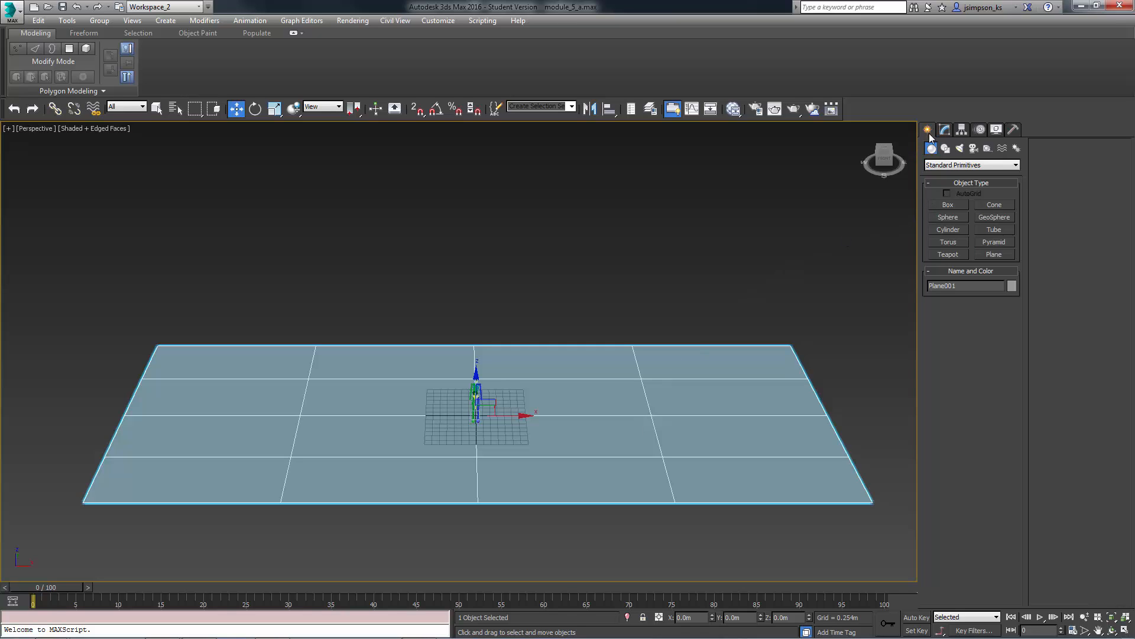
# Start the AEC Extended Wall tool and turn on snapping to vertices, keeping the snap settings clear of the plane.
pyautogui.click(954, 166)
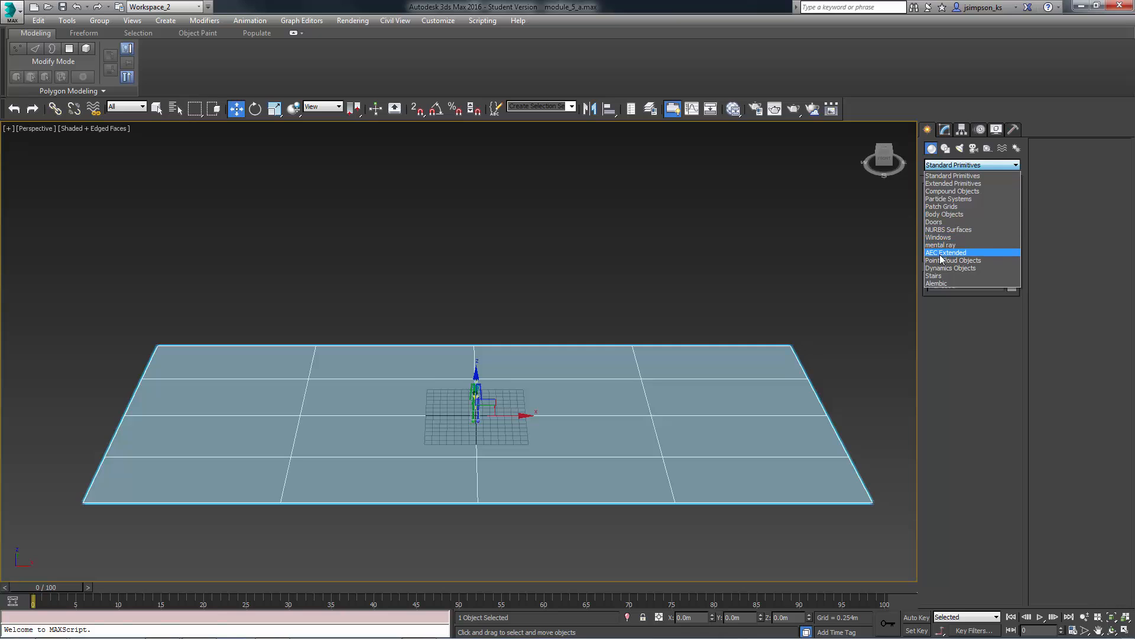
pyautogui.click(945, 252)
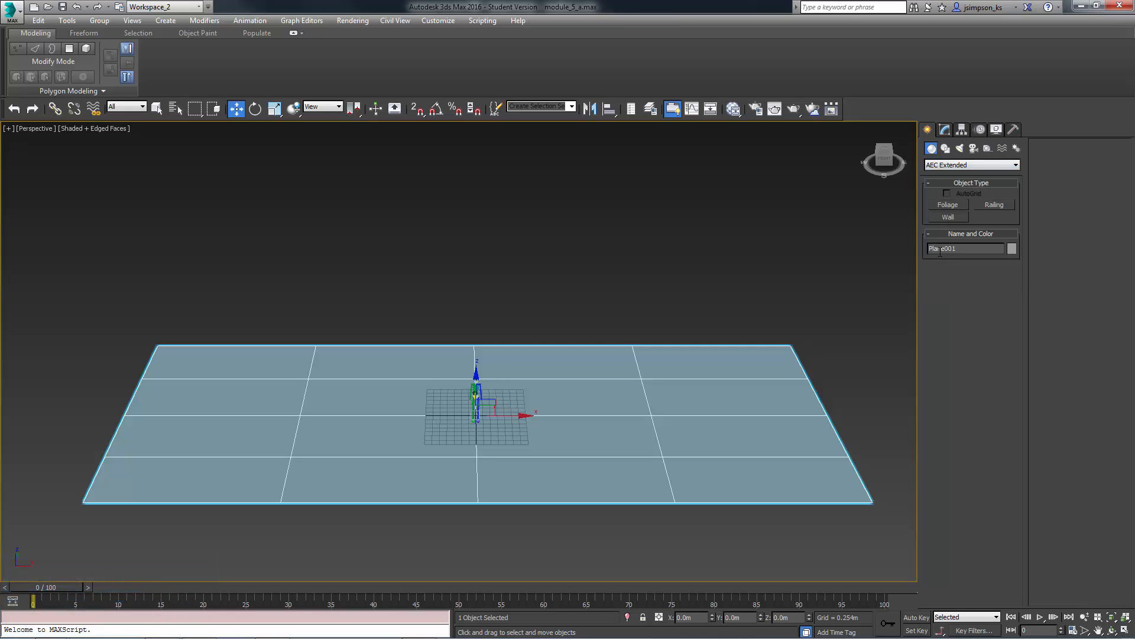
pyautogui.click(949, 217)
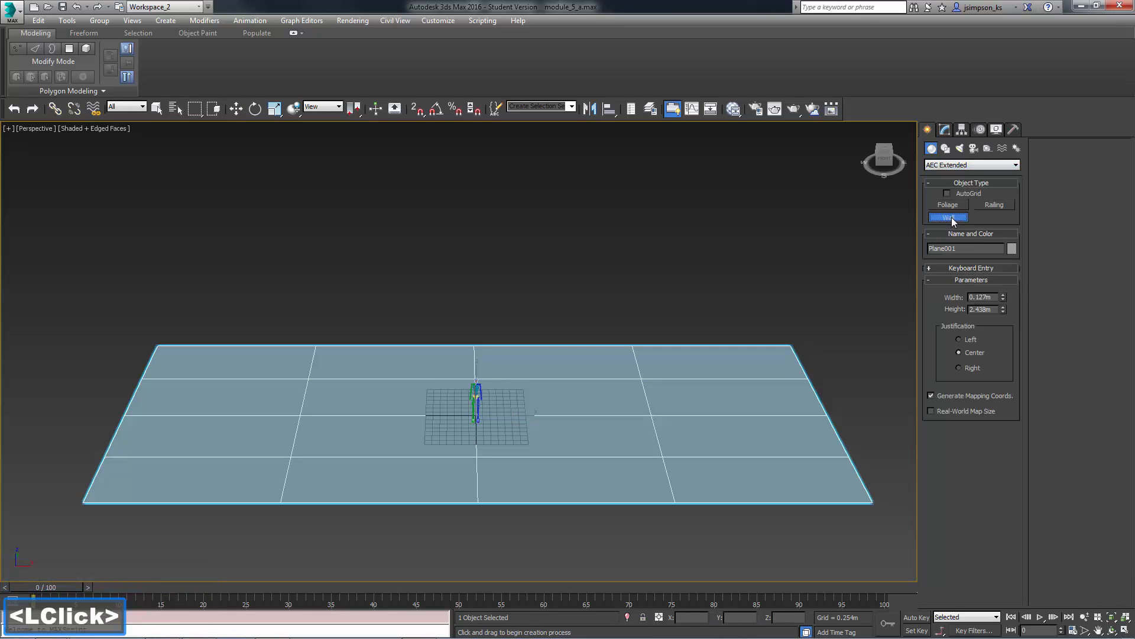
pyautogui.rightClick(417, 110)
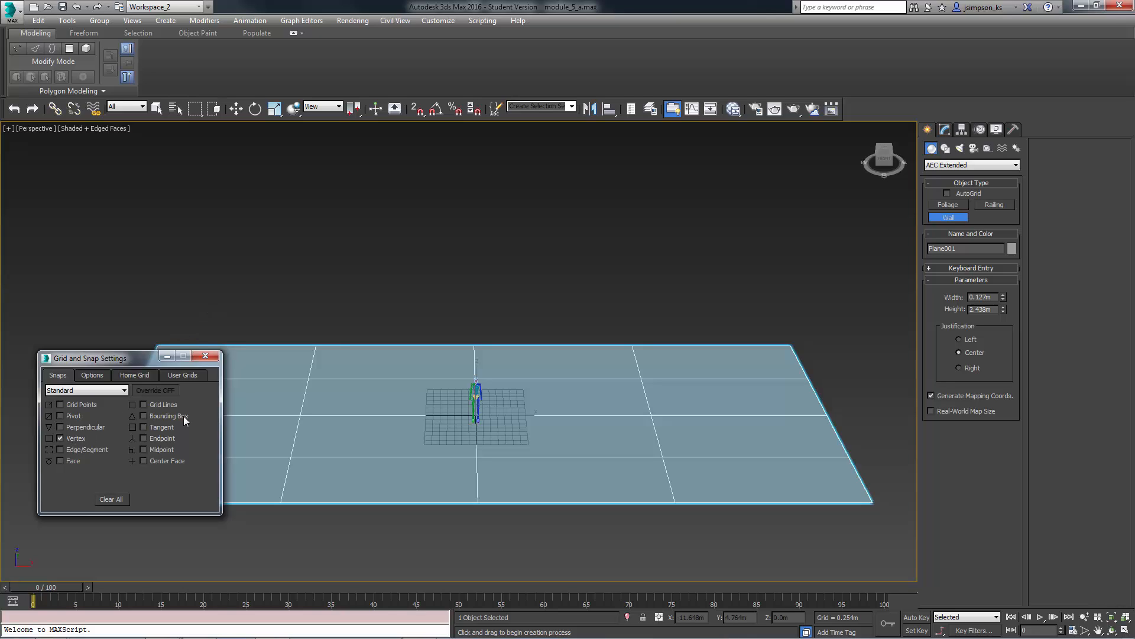
pyautogui.click(417, 111)
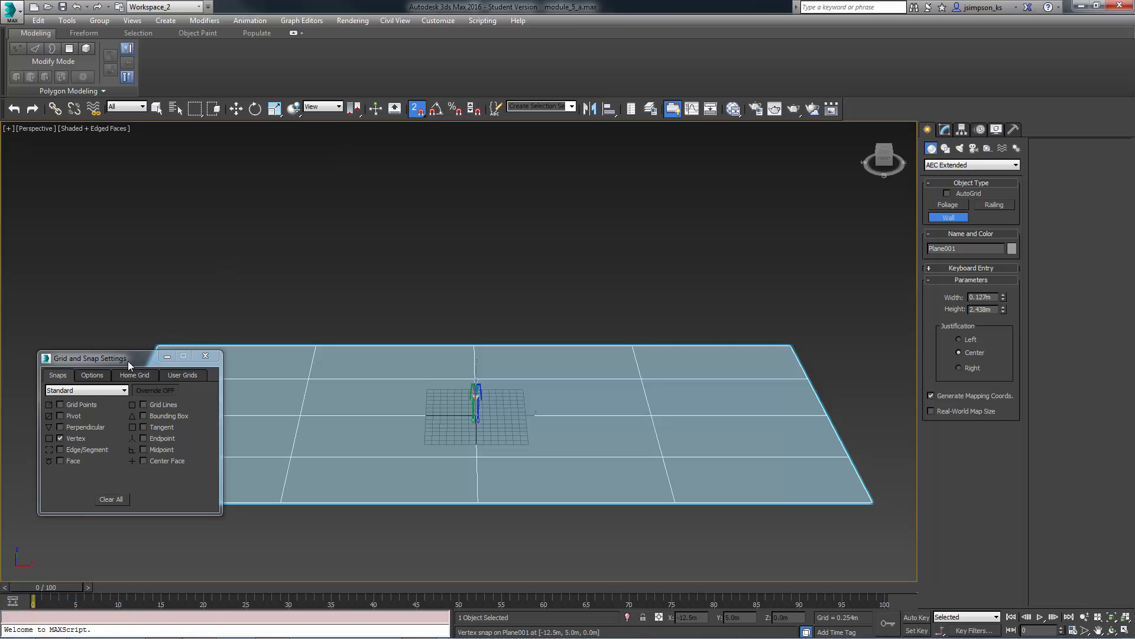
pyautogui.moveTo(128, 361); pyautogui.dragTo(95, 533)
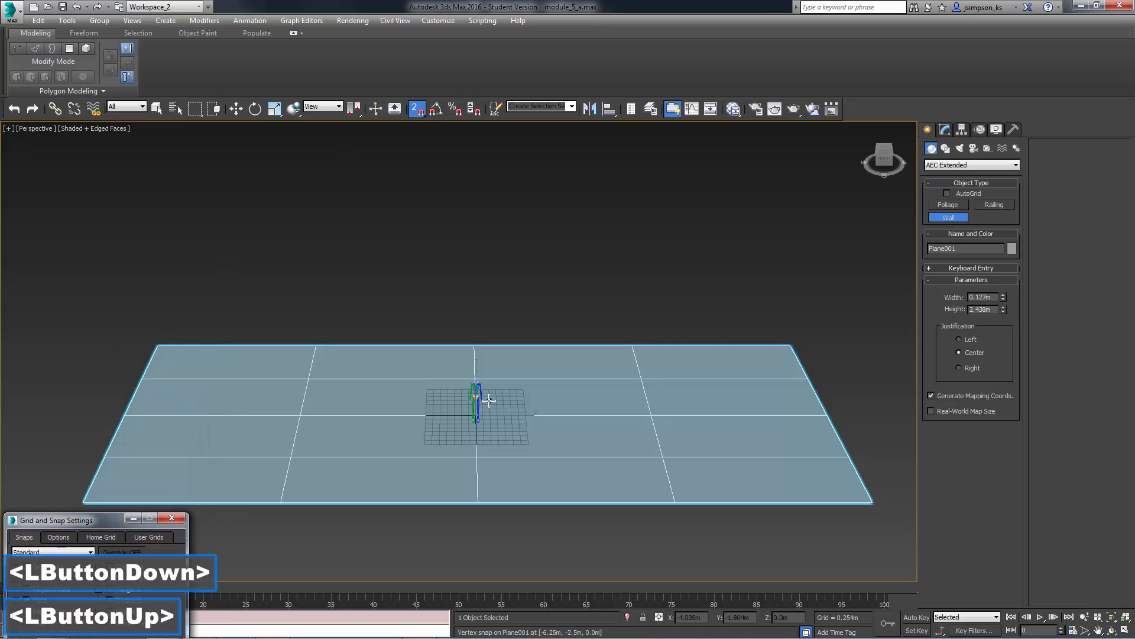
# Draw a closed wall through plane vertices (12.5, 5), (-6.25, 5), (-6.25, 0), (0, 0), (0, -2.5) and (12.5, -2.5), welding the end to the start.
pyautogui.click(787, 344)
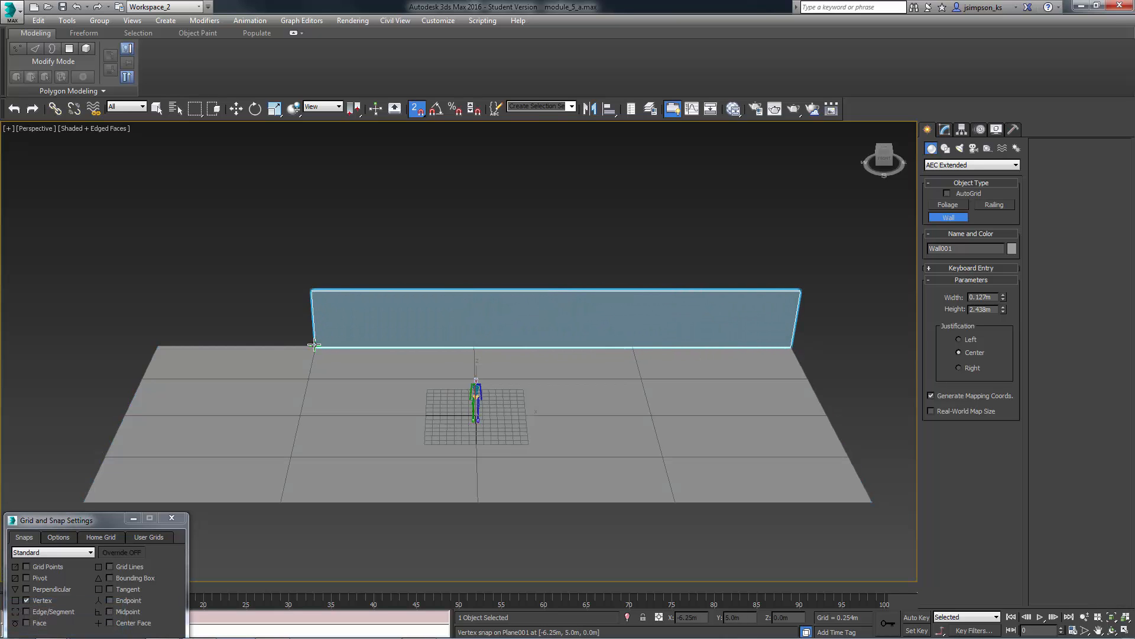
pyautogui.click(315, 347)
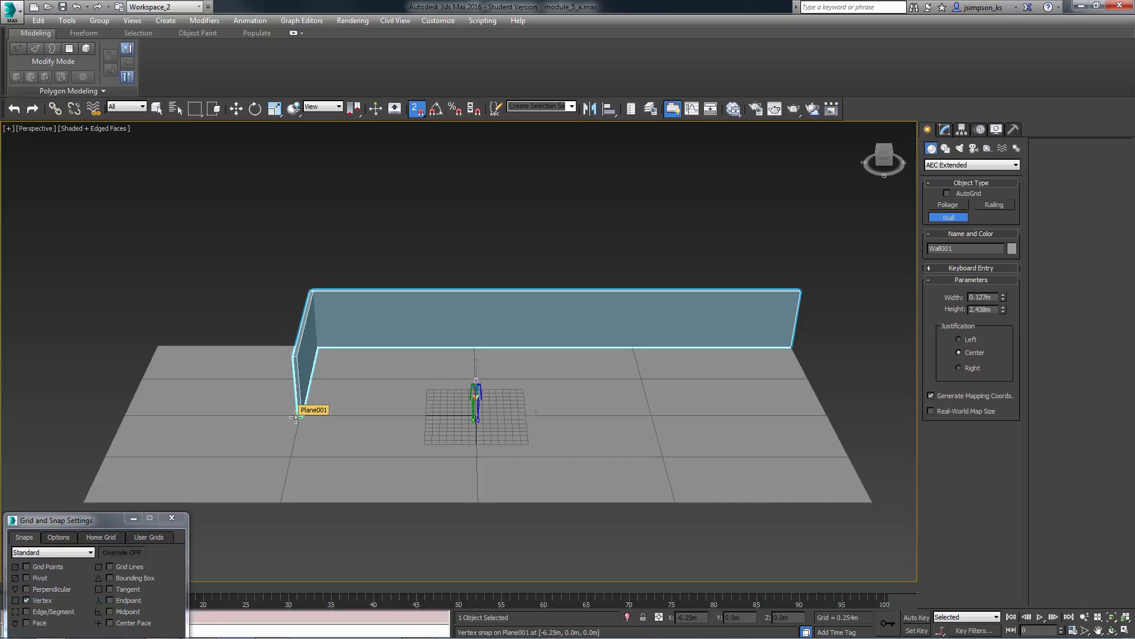
pyautogui.click(296, 417)
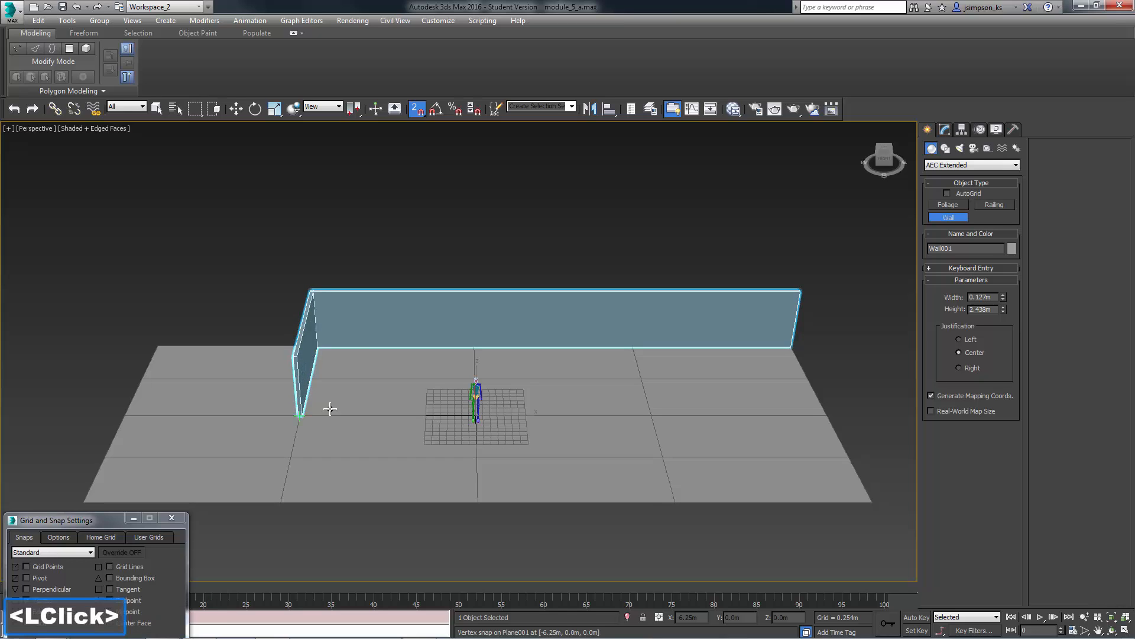
pyautogui.click(479, 408)
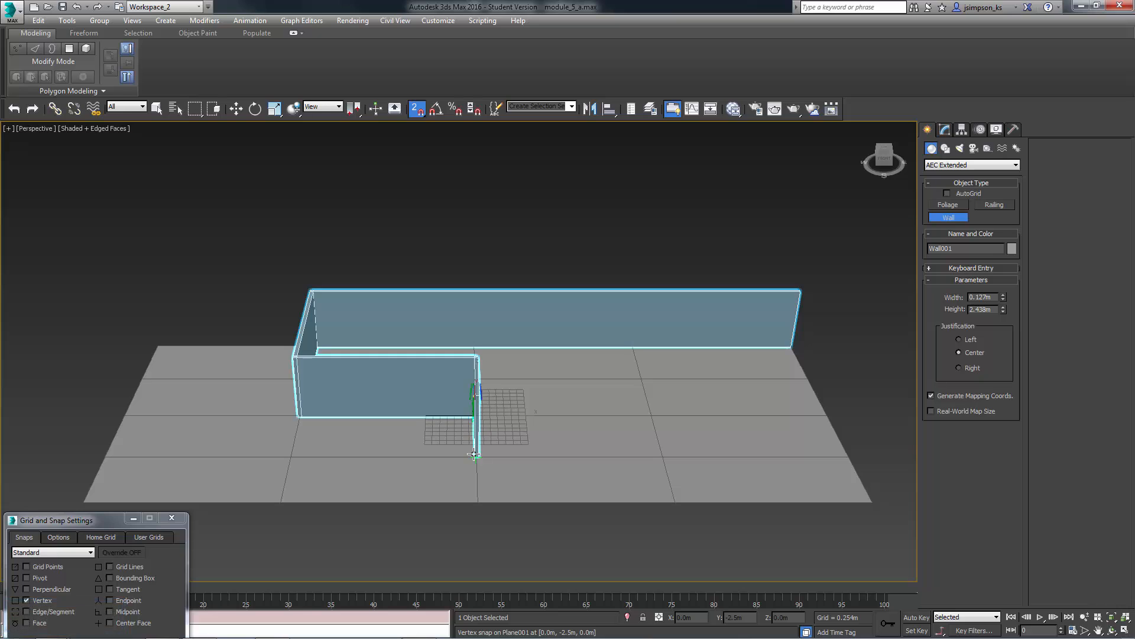
pyautogui.click(482, 450)
pyautogui.click(852, 456)
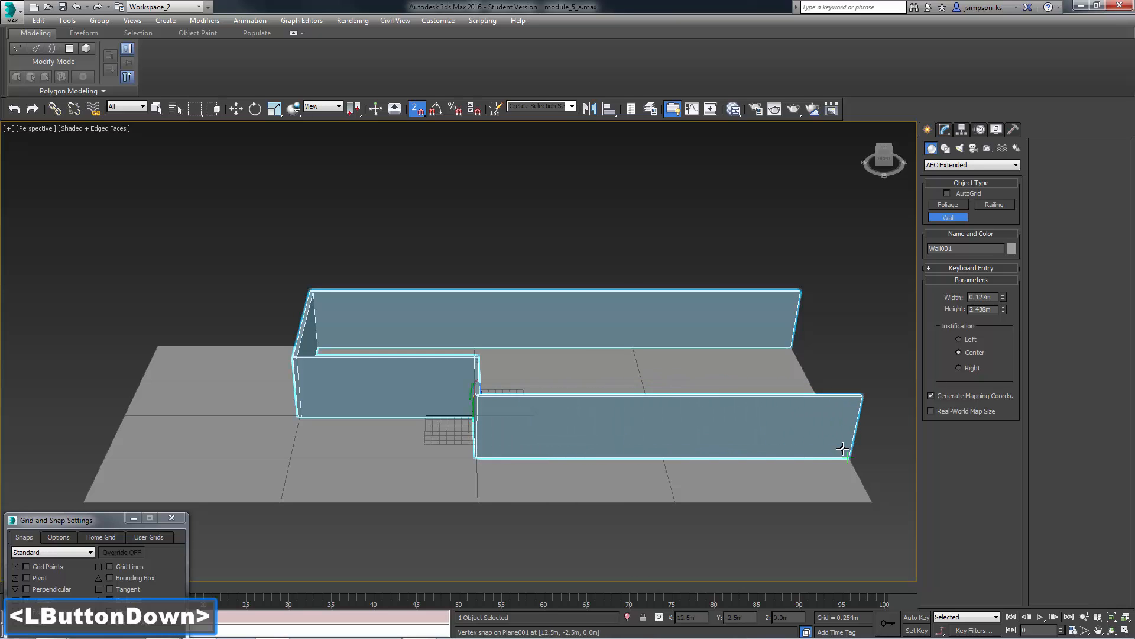
pyautogui.click(790, 345)
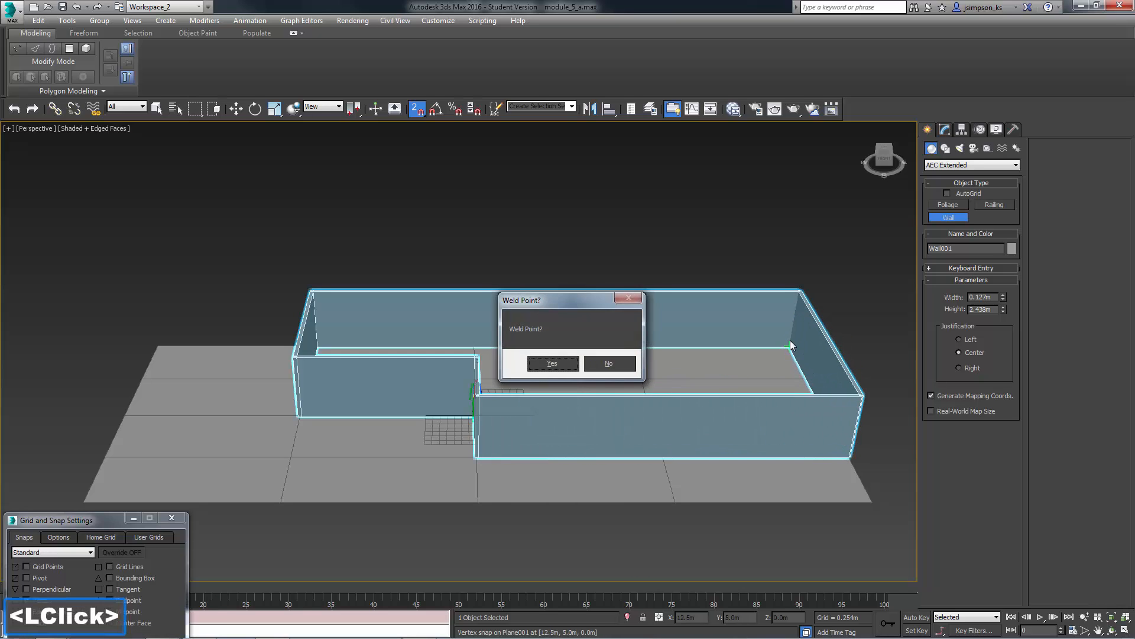
pyautogui.click(544, 365)
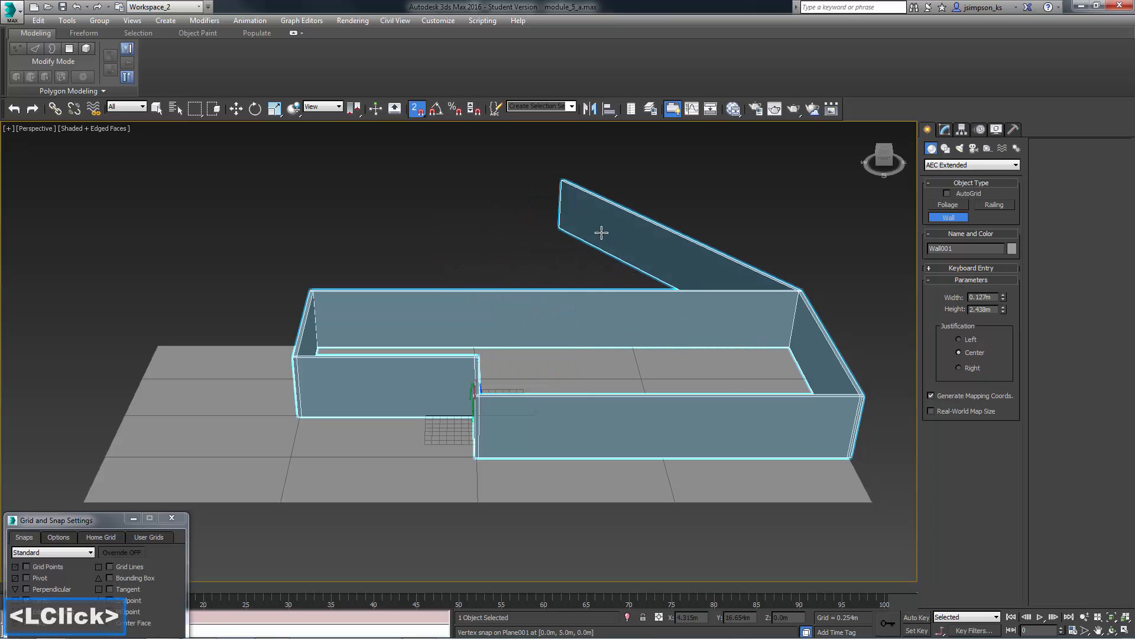
# Finish creating the wall and open its sub-object levels, ending on Segment editing.
pyautogui.rightClick(713, 200)
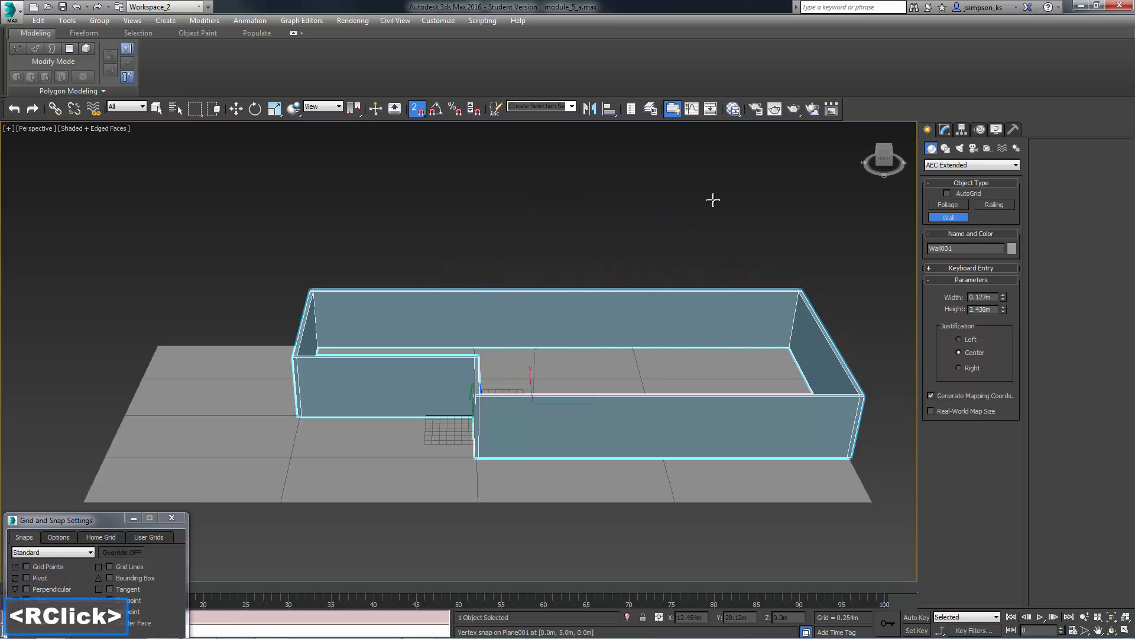
pyautogui.rightClick(714, 200)
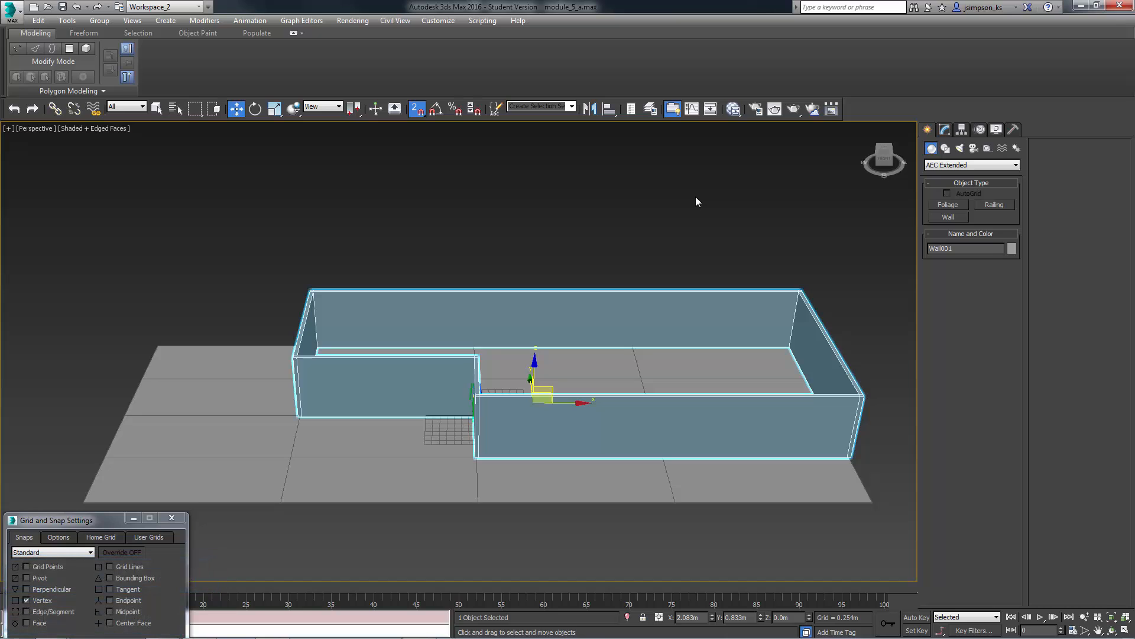
pyautogui.click(945, 129)
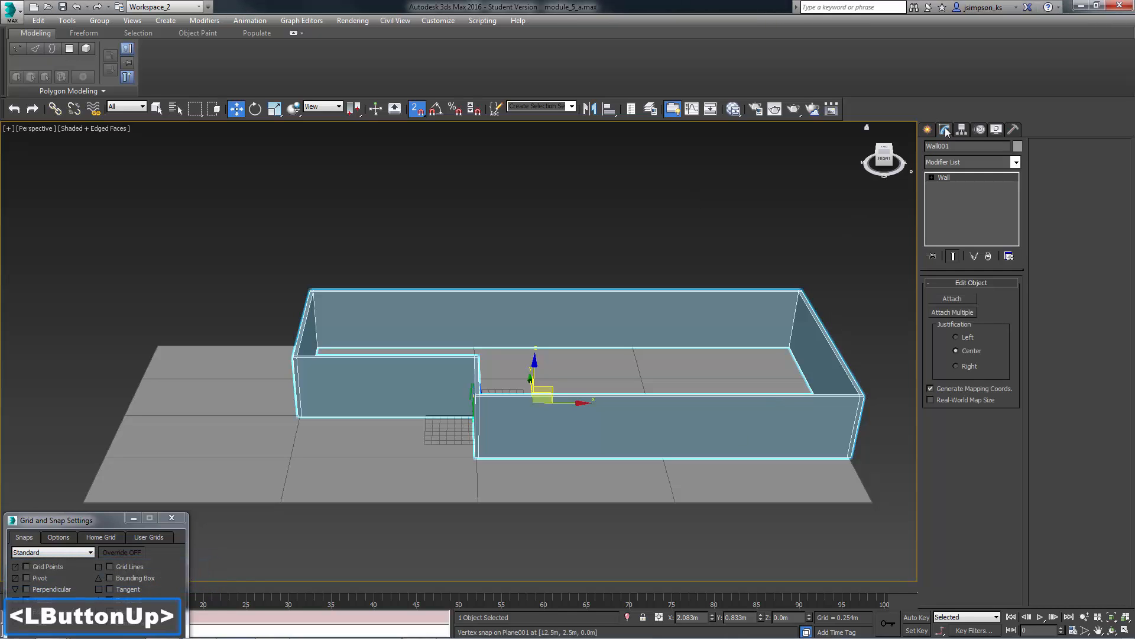
pyautogui.click(932, 177)
pyautogui.click(953, 187)
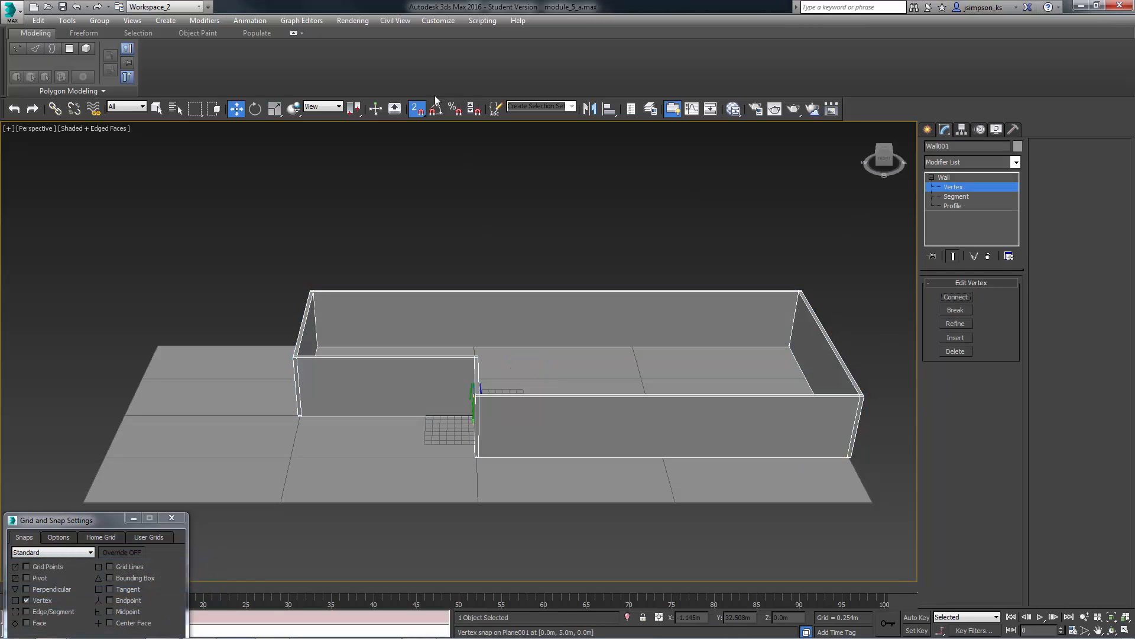
pyautogui.click(485, 457)
pyautogui.click(973, 196)
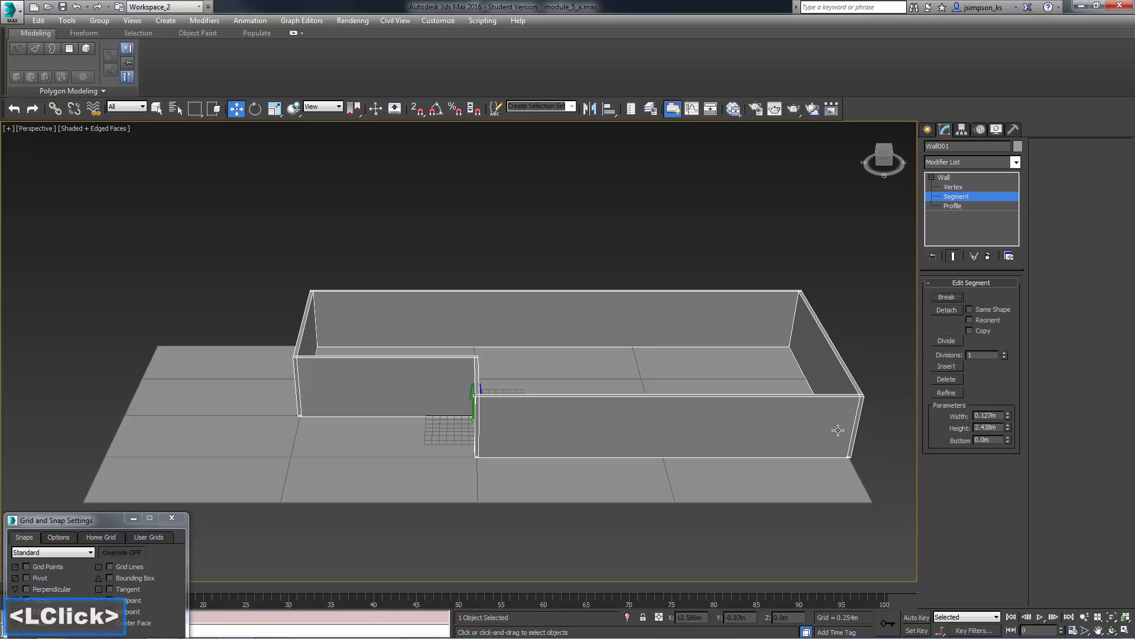
pyautogui.click(968, 205)
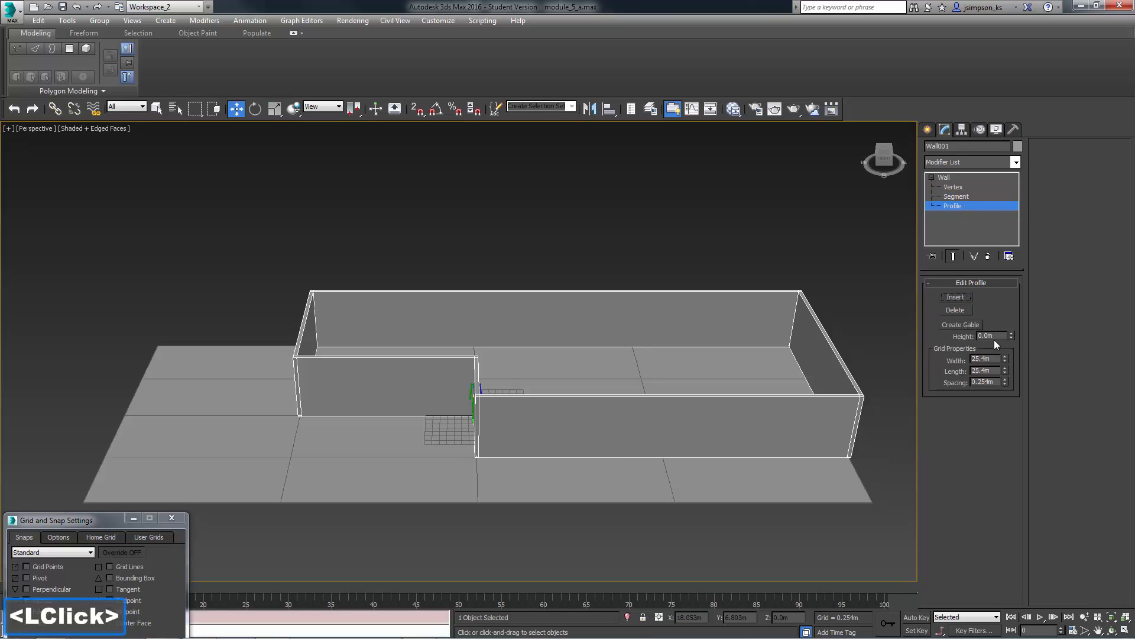
pyautogui.click(956, 197)
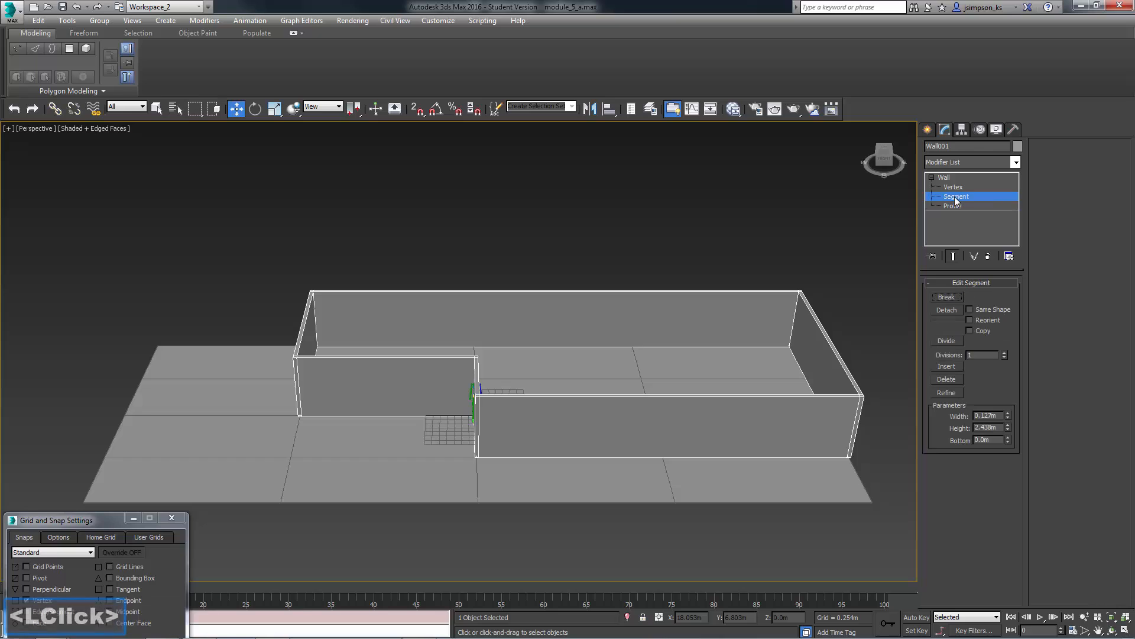
# Select all segments of the wall, set their height to 4 m and leave segment editing.
pyautogui.moveTo(227, 239); pyautogui.dragTo(342, 285)
pyautogui.moveTo(898, 527); pyautogui.dragTo(883, 531)
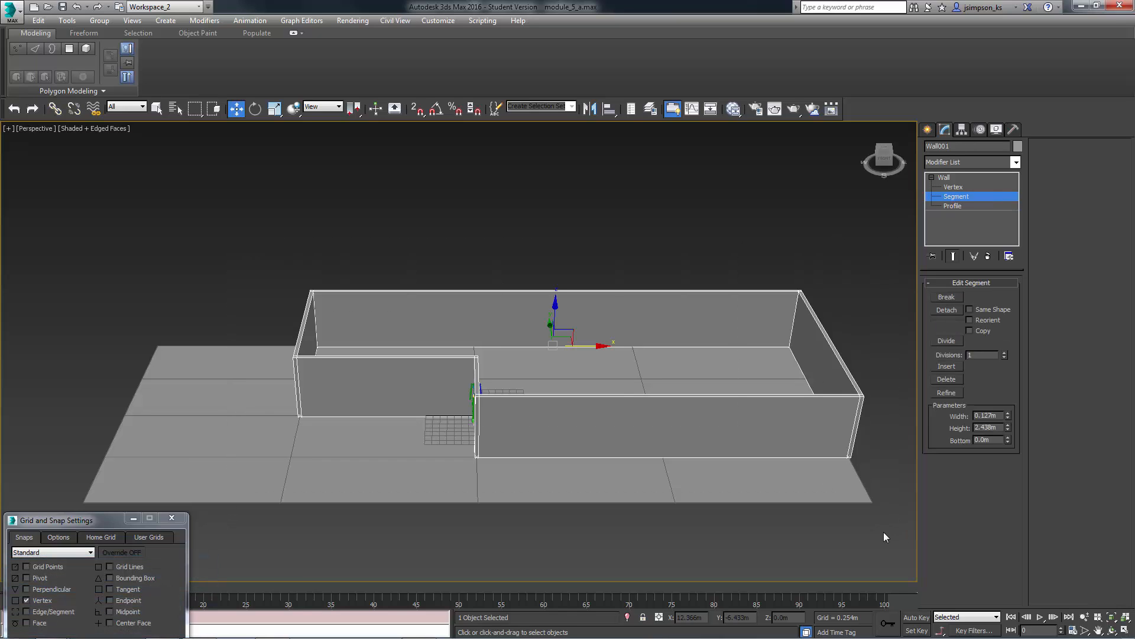
pyautogui.click(987, 427)
pyautogui.write('4')
pyautogui.press('Return')
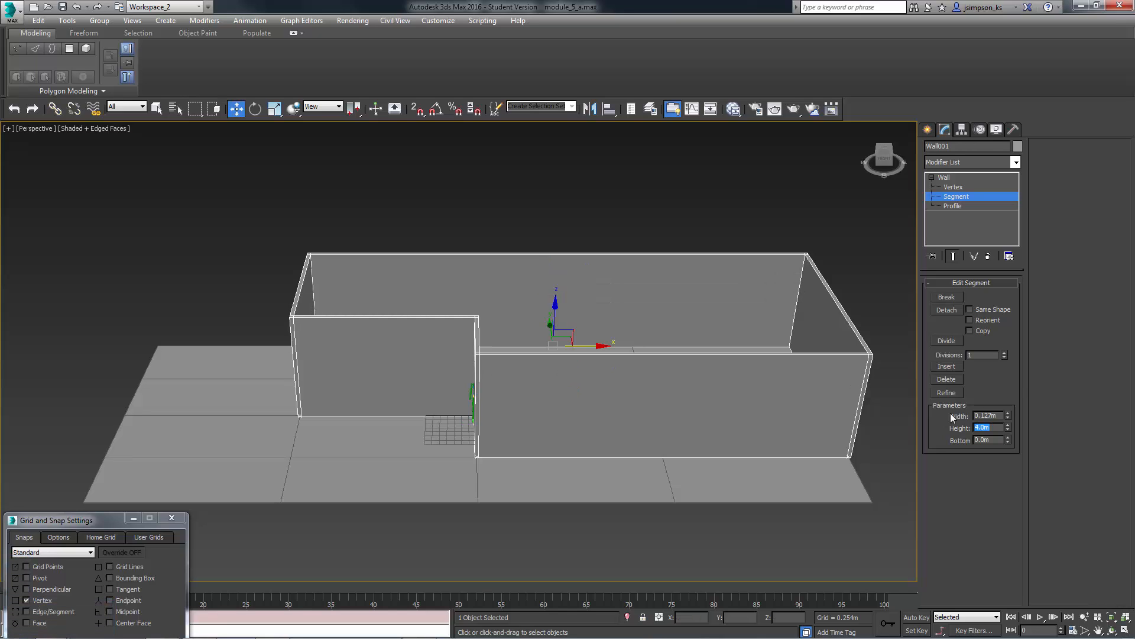
pyautogui.click(943, 177)
pyautogui.click(931, 177)
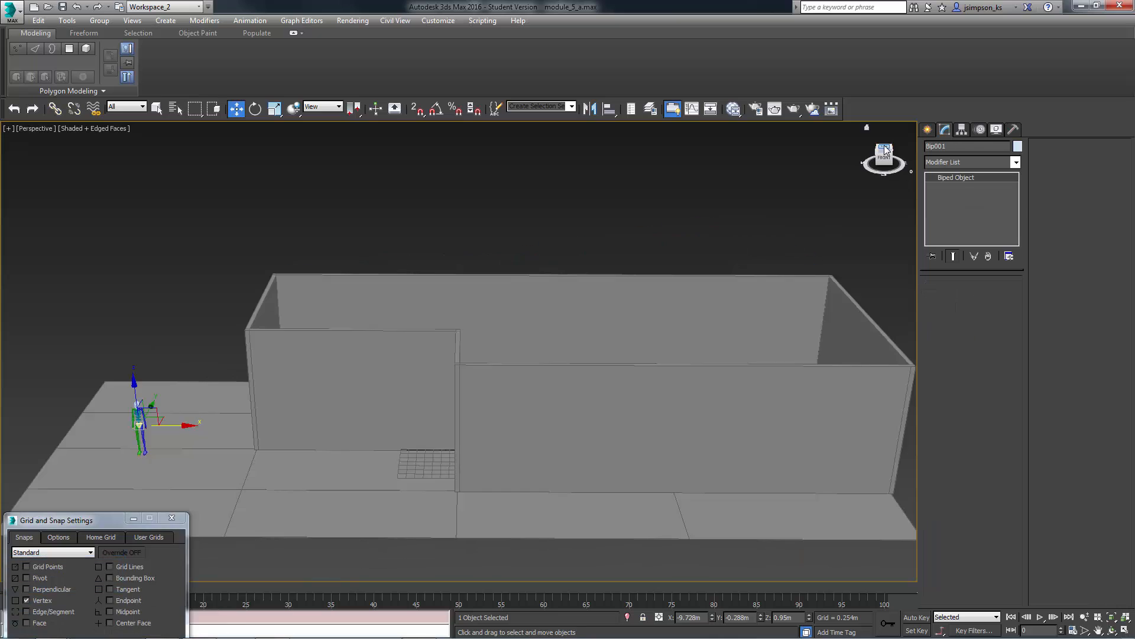
# View the scene from above in wireframe and hide the ground plane.
pyautogui.click(885, 146)
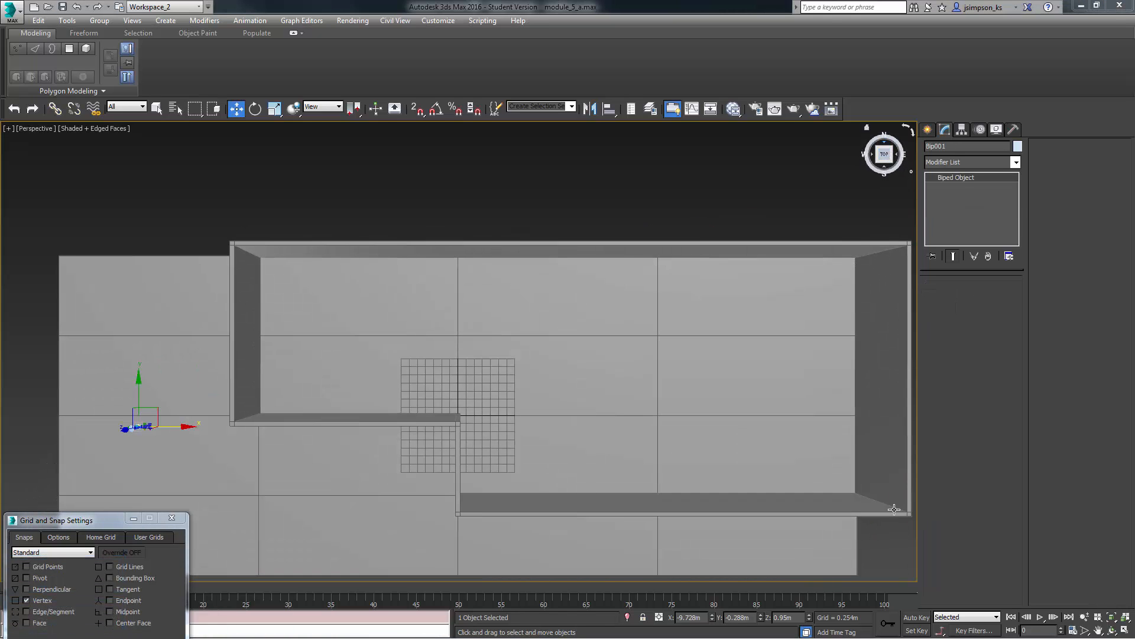
pyautogui.click(98, 130)
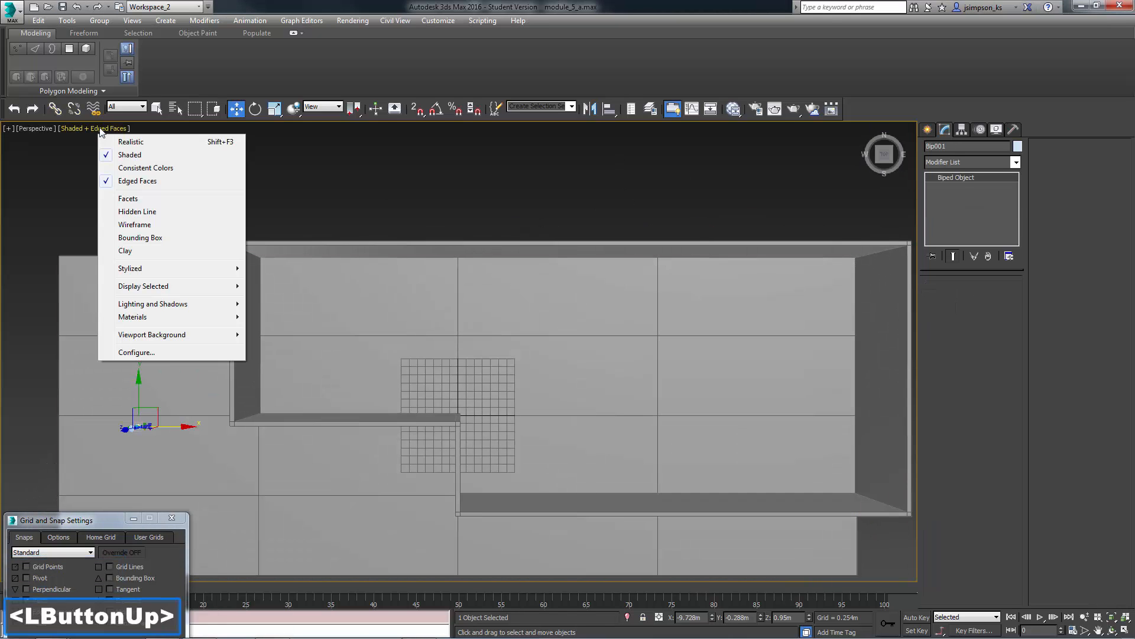
pyautogui.click(140, 230)
pyautogui.click(140, 255)
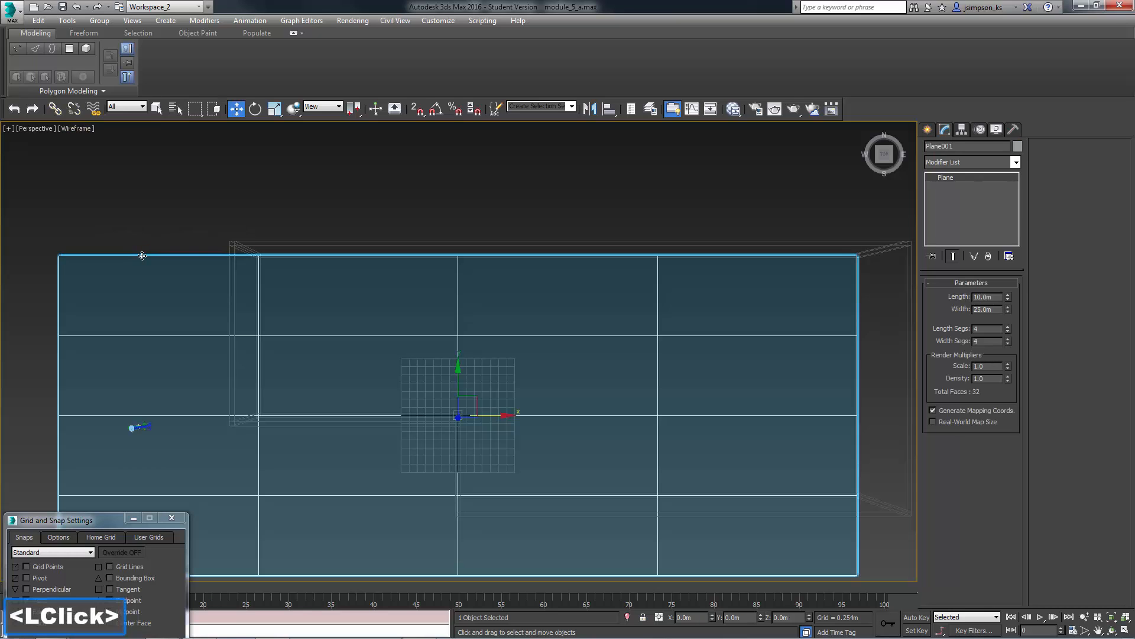
pyautogui.rightClick(142, 259)
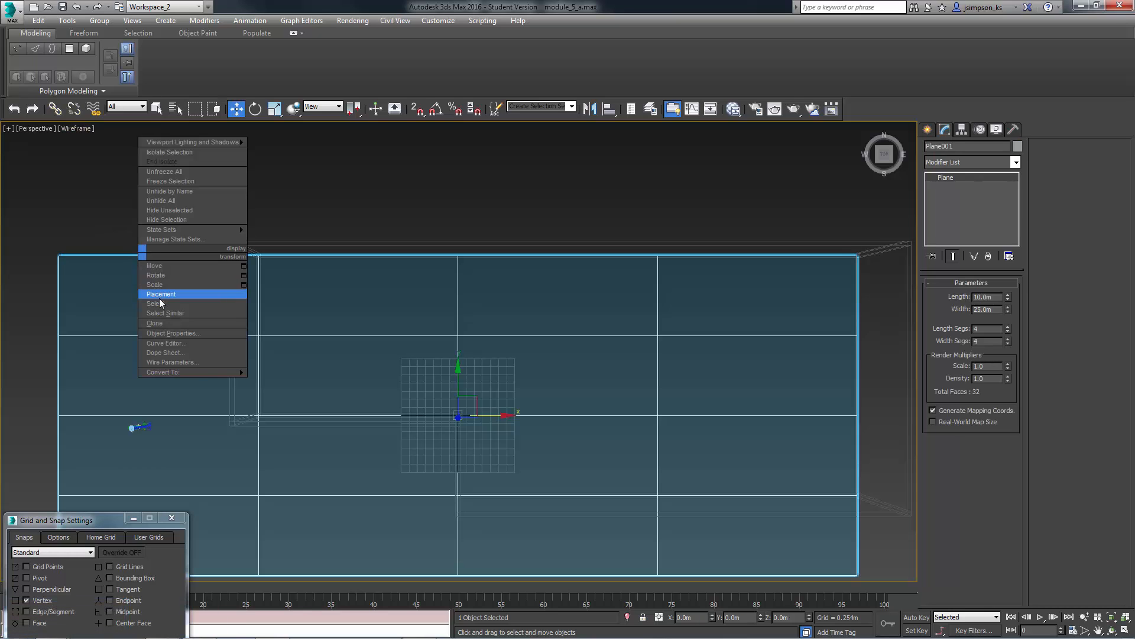
pyautogui.click(160, 219)
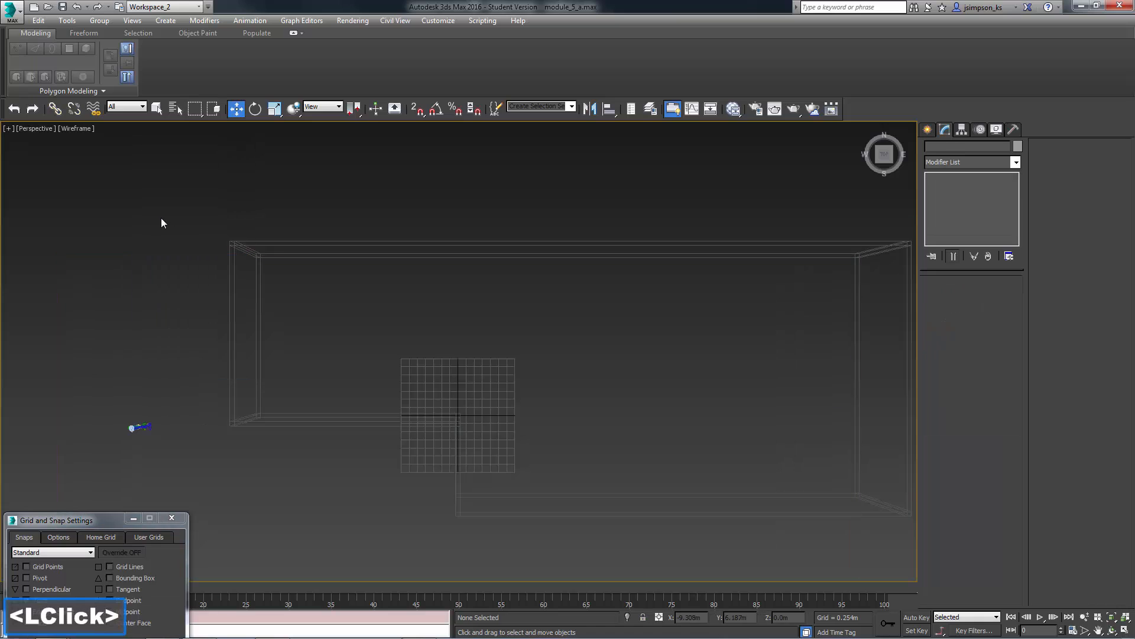
# Switch the viewport to an orthographic projection and turn off the grid around the wall outline.
pyautogui.click(39, 129)
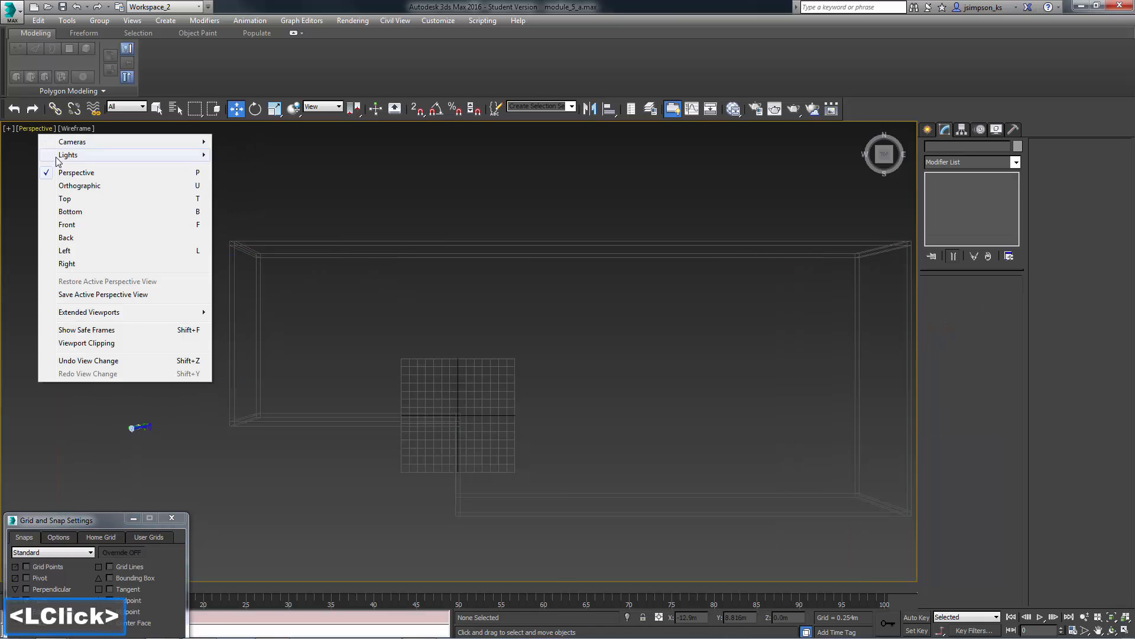
pyautogui.click(67, 187)
pyautogui.press('g')
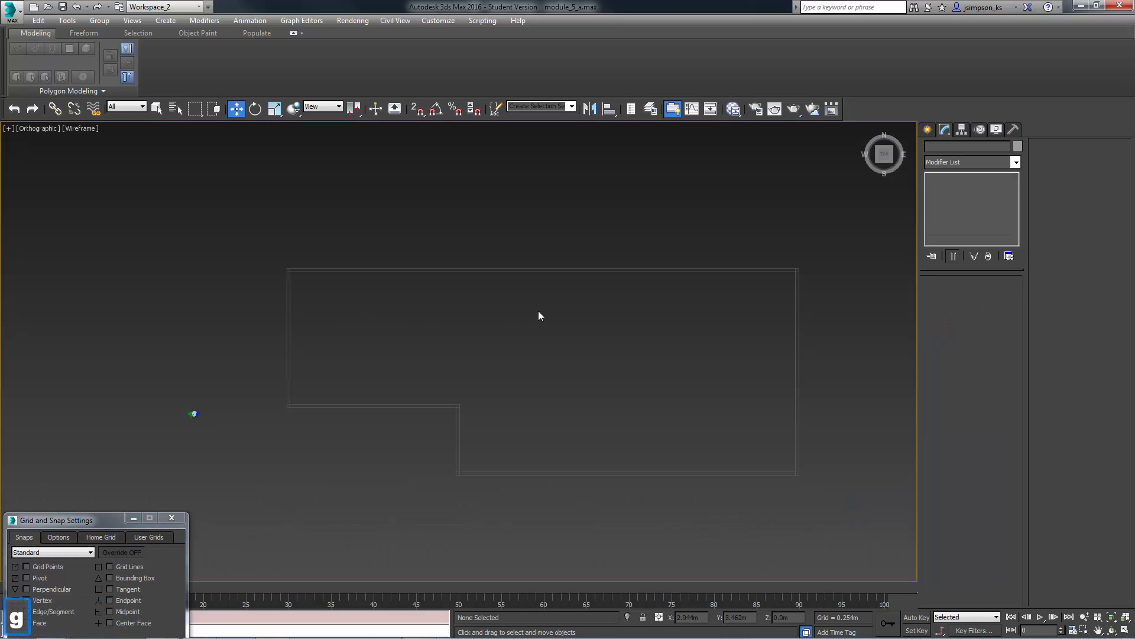
pyautogui.keyDown('ctrl'); pyautogui.keyDown('alt'); pyautogui.moveTo(538, 310); pyautogui.dragTo(414, 336, button='middle'); pyautogui.keyUp('alt'); pyautogui.keyUp('ctrl')
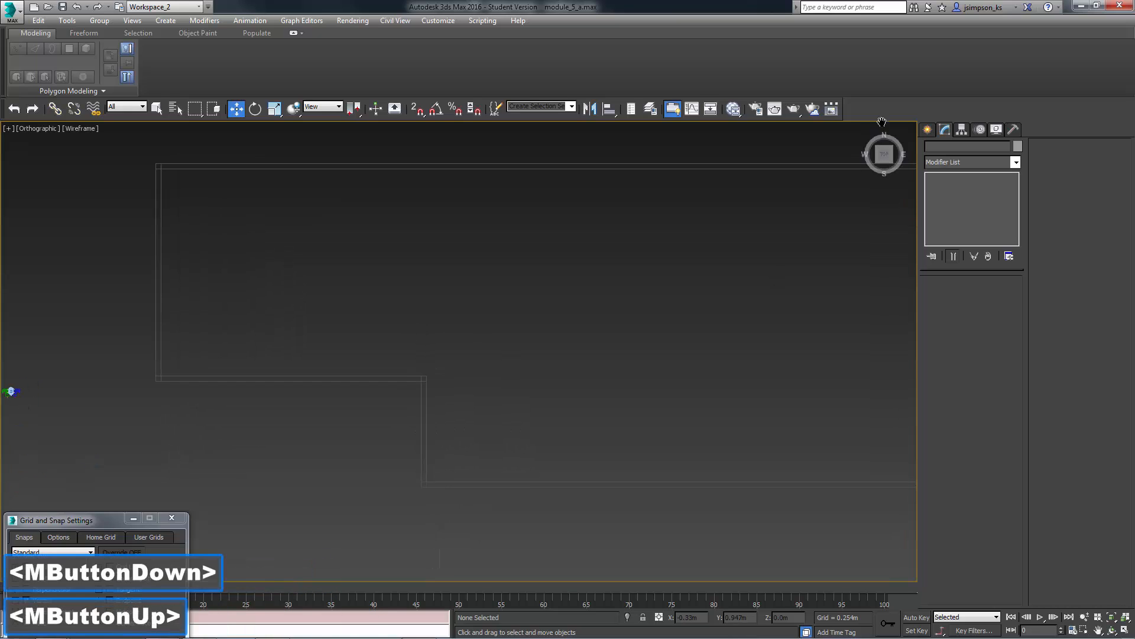
# Start the Sliding door tool and turn on snapping to edges/segments instead of vertices.
pyautogui.click(927, 129)
pyautogui.click(935, 166)
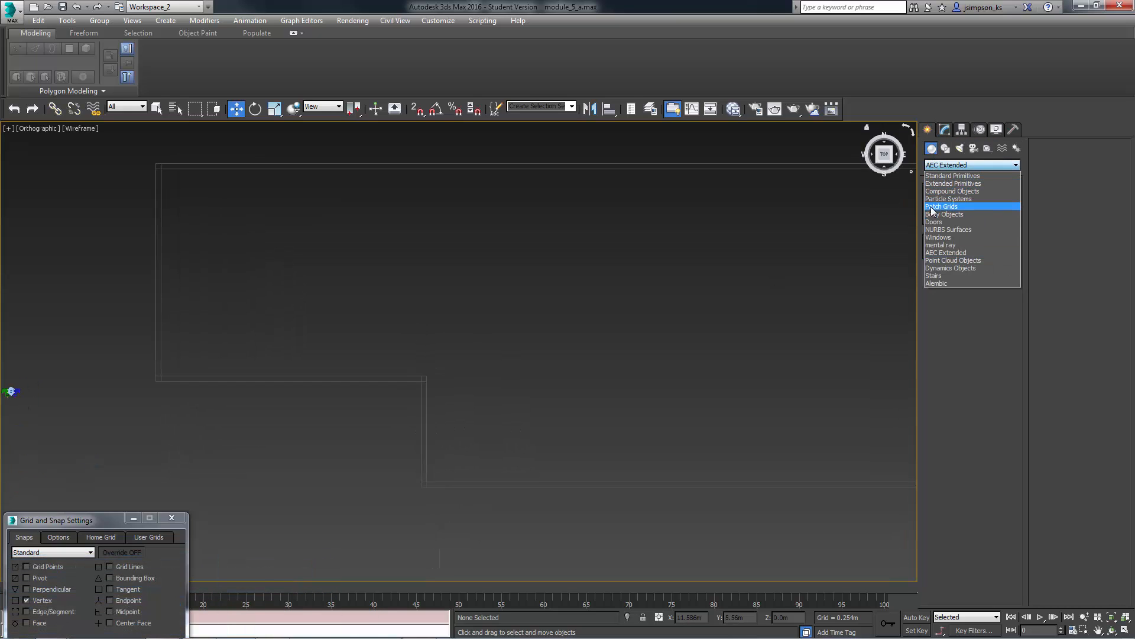
pyautogui.click(935, 223)
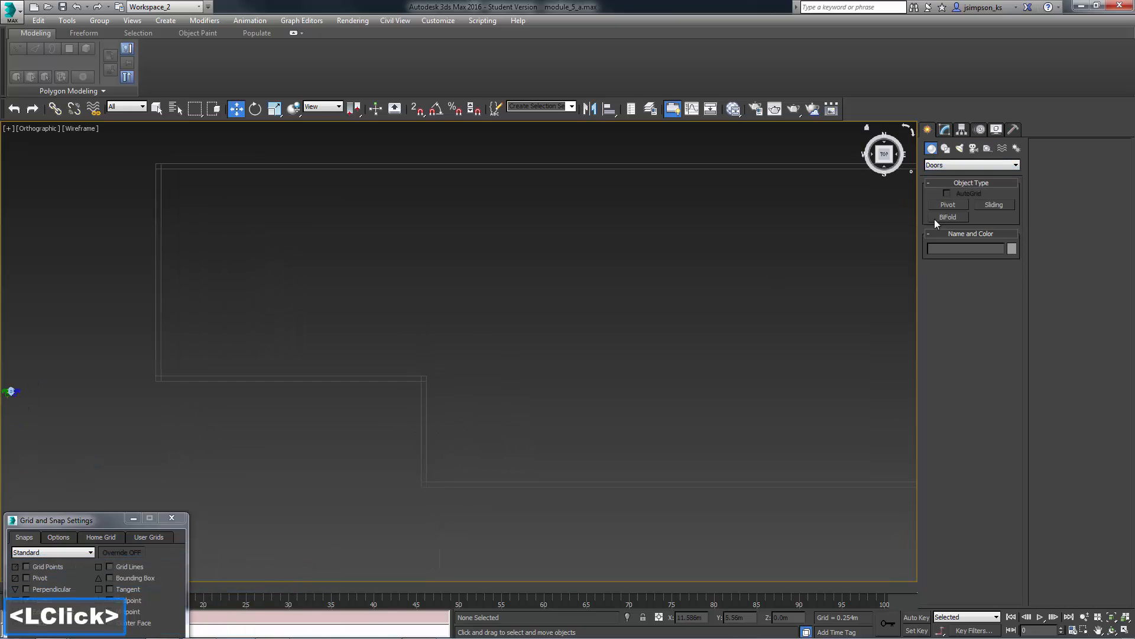
pyautogui.click(994, 206)
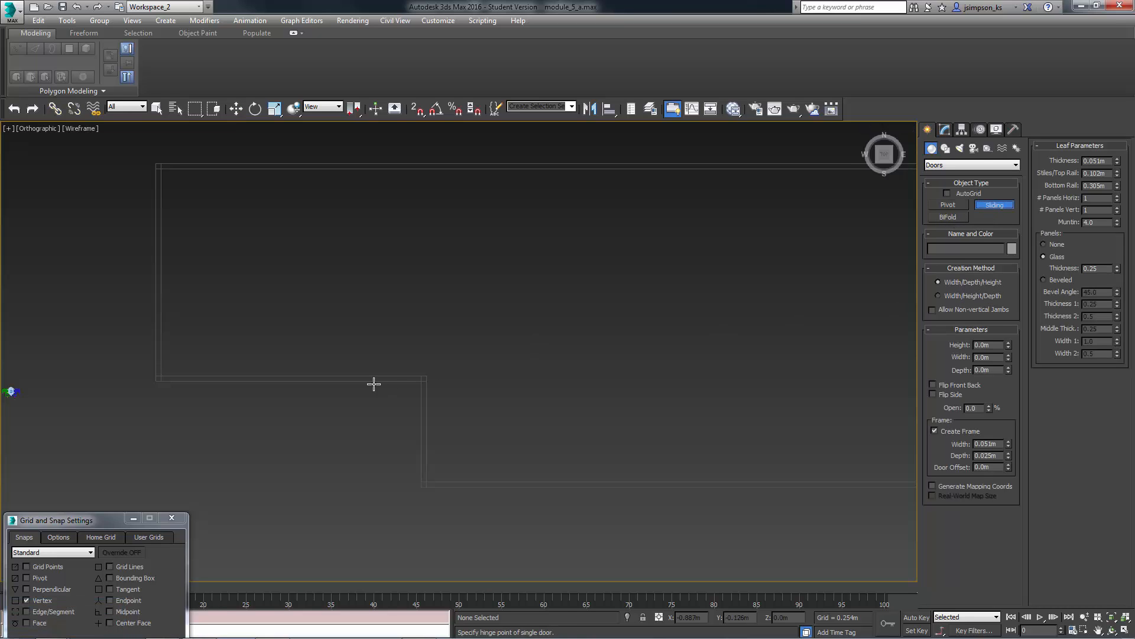
pyautogui.rightClick(417, 109)
pyautogui.moveTo(71, 520); pyautogui.dragTo(615, 237)
pyautogui.click(572, 318)
pyautogui.click(572, 329)
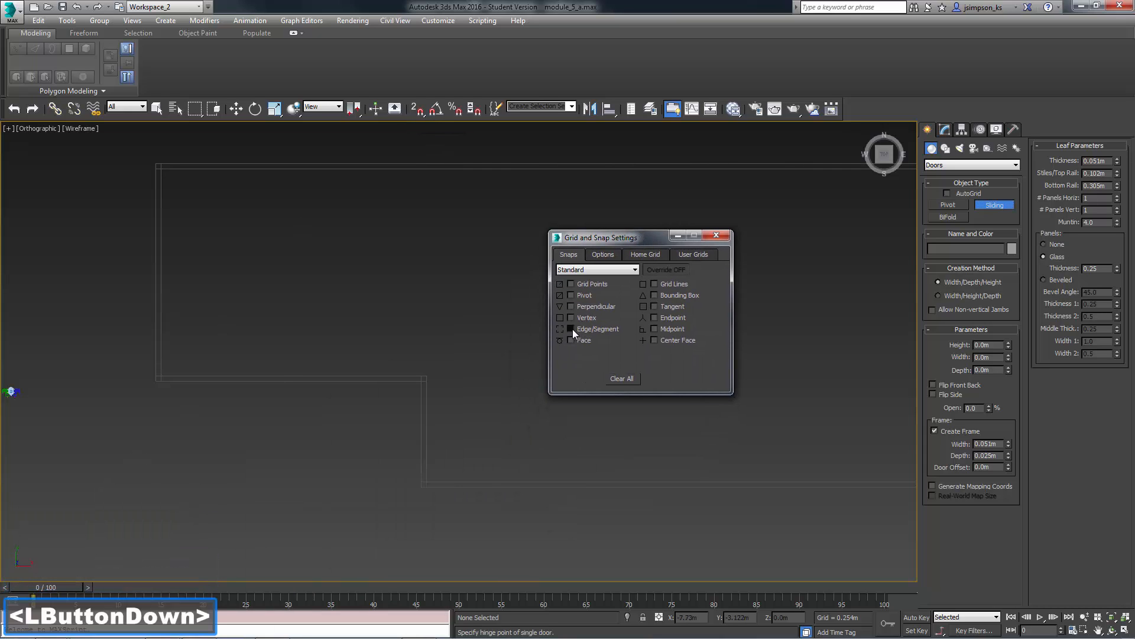
pyautogui.click(678, 235)
pyautogui.press('s')
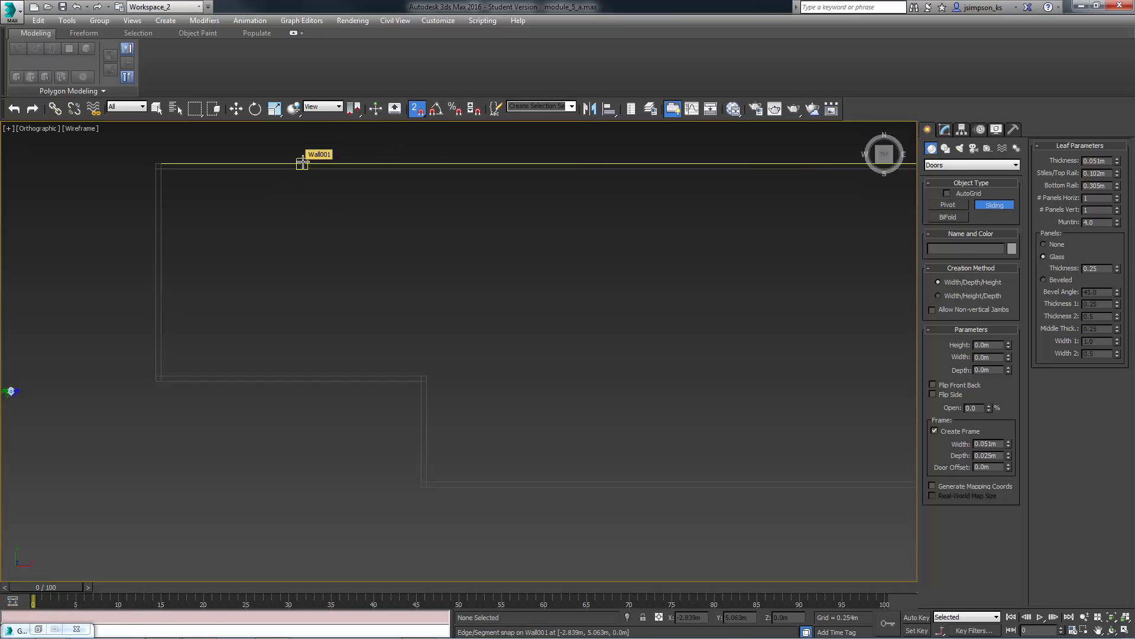
# Draw a sliding door in the long rear wall, about 2.79 m wide, 0.127 m deep and 4 m high.
pyautogui.moveTo(303, 163); pyautogui.dragTo(418, 168)
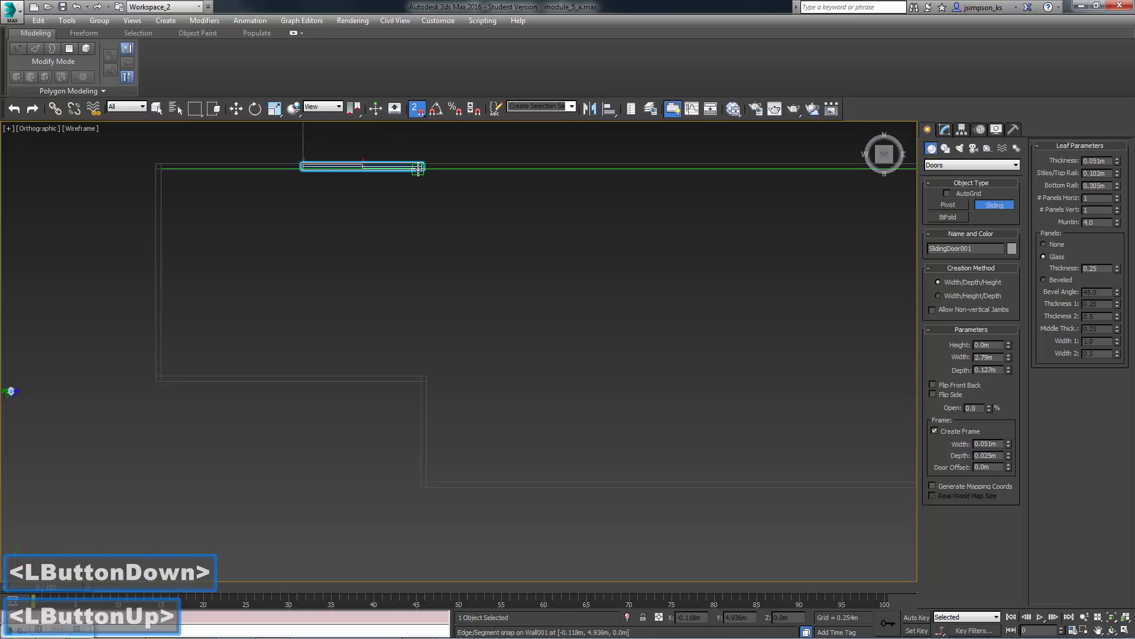
pyautogui.click(418, 168)
pyautogui.click(418, 165)
pyautogui.rightClick(430, 254)
pyautogui.keyDown('alt'); pyautogui.moveTo(437, 312); pyautogui.dragTo(465, 481, button='middle'); pyautogui.keyUp('alt')
# Set the sliding door's height to 2 m and its width to 2 m.
pyautogui.click(945, 129)
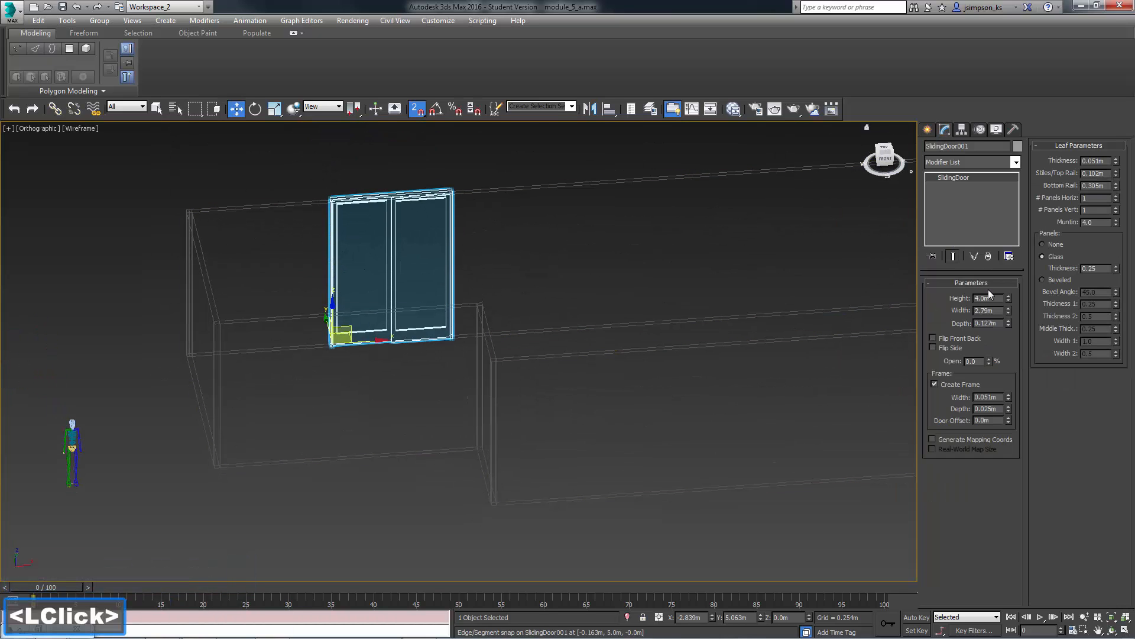
pyautogui.click(987, 298)
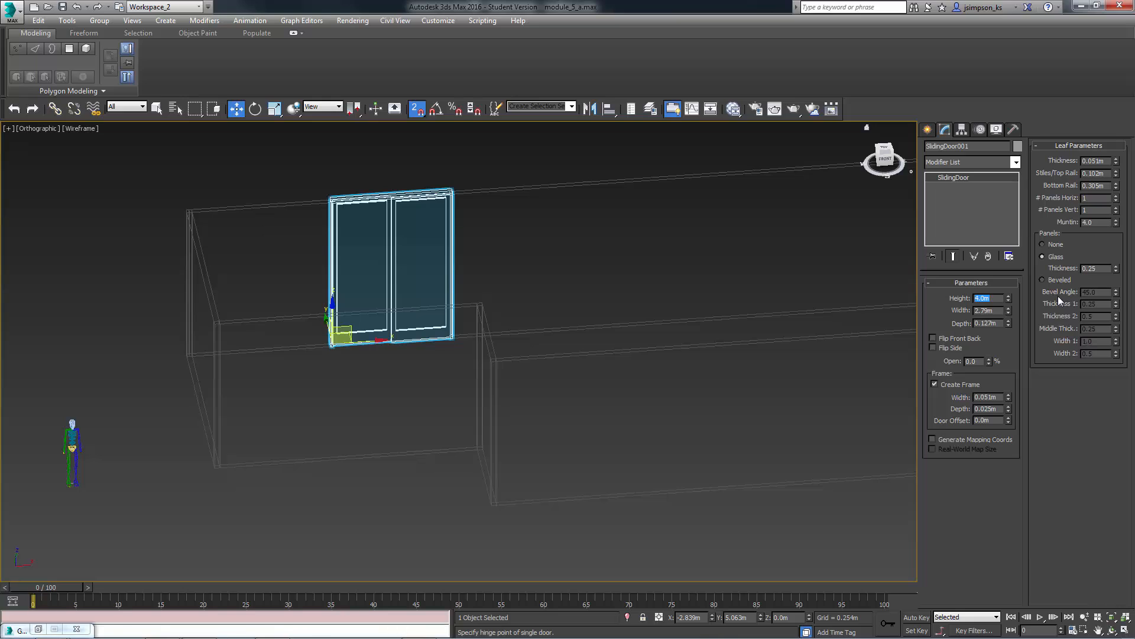
pyautogui.write('2')
pyautogui.press('Return')
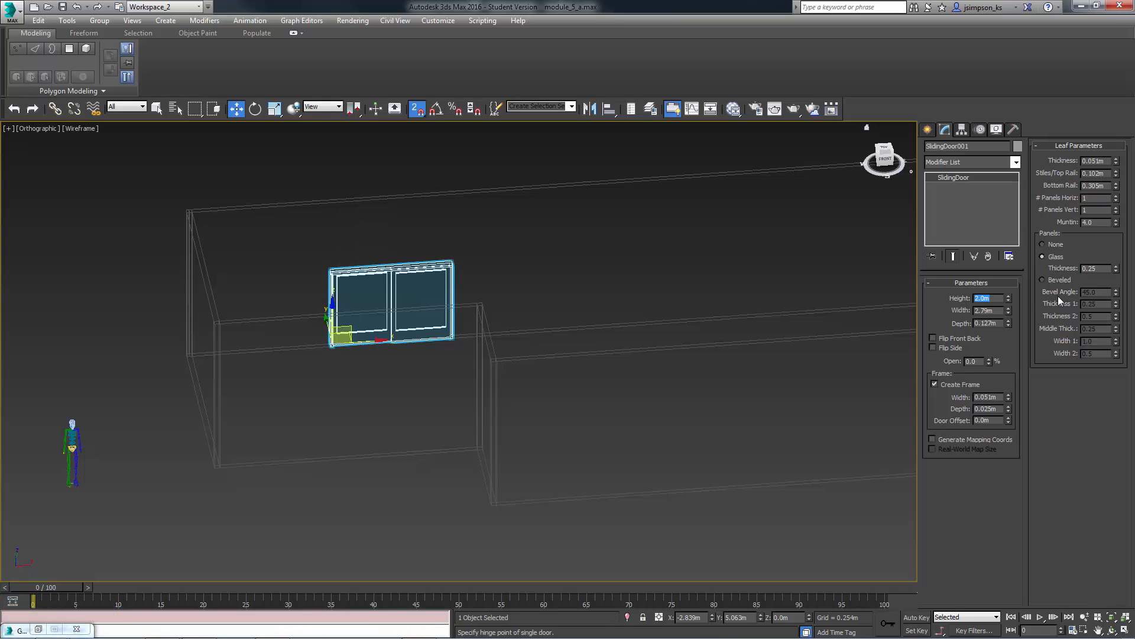
pyautogui.click(999, 310)
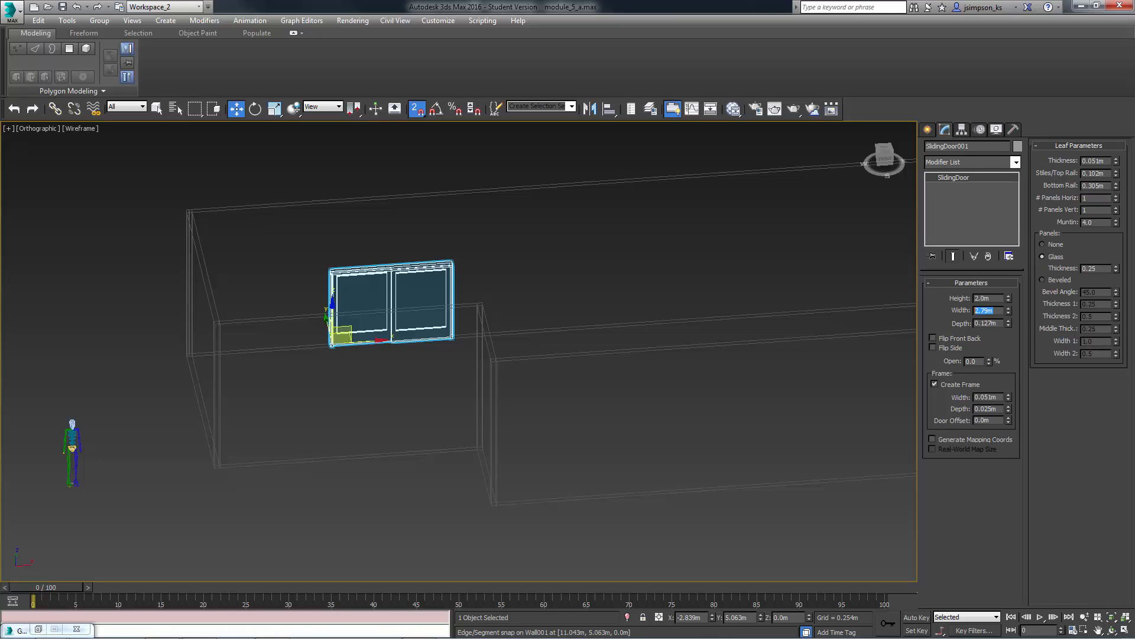
pyautogui.write('2')
pyautogui.press('Return')
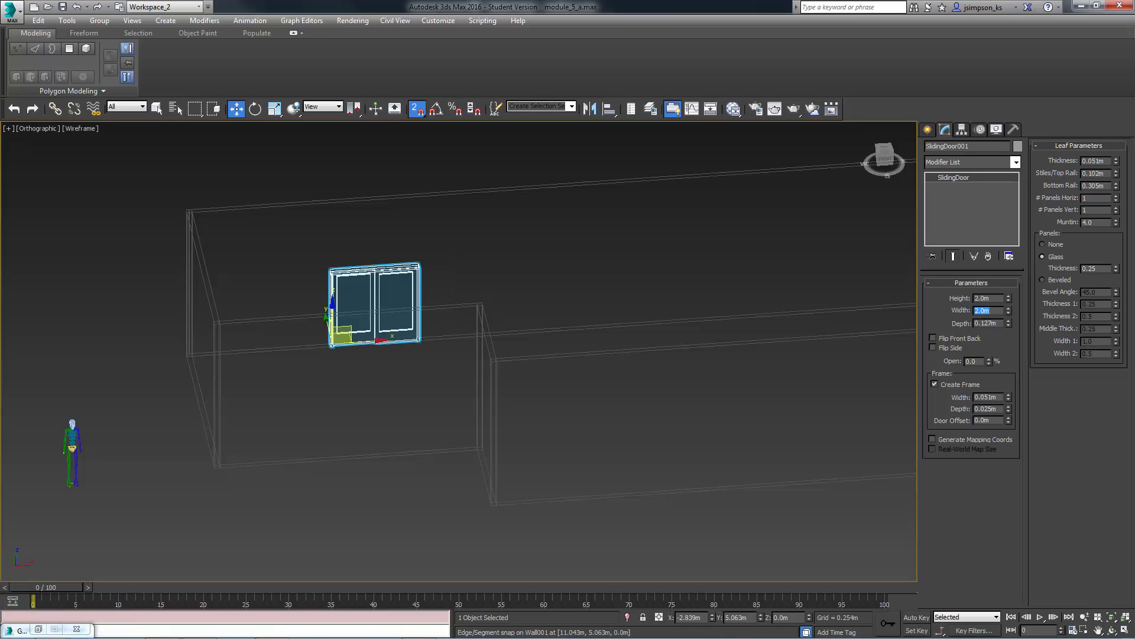
pyautogui.keyDown('alt'); pyautogui.moveTo(343, 332); pyautogui.dragTo(352, 331, button='middle'); pyautogui.keyUp('alt')
pyautogui.keyDown('alt'); pyautogui.moveTo(535, 294); pyautogui.dragTo(783, 223, button='middle'); pyautogui.keyUp('alt')
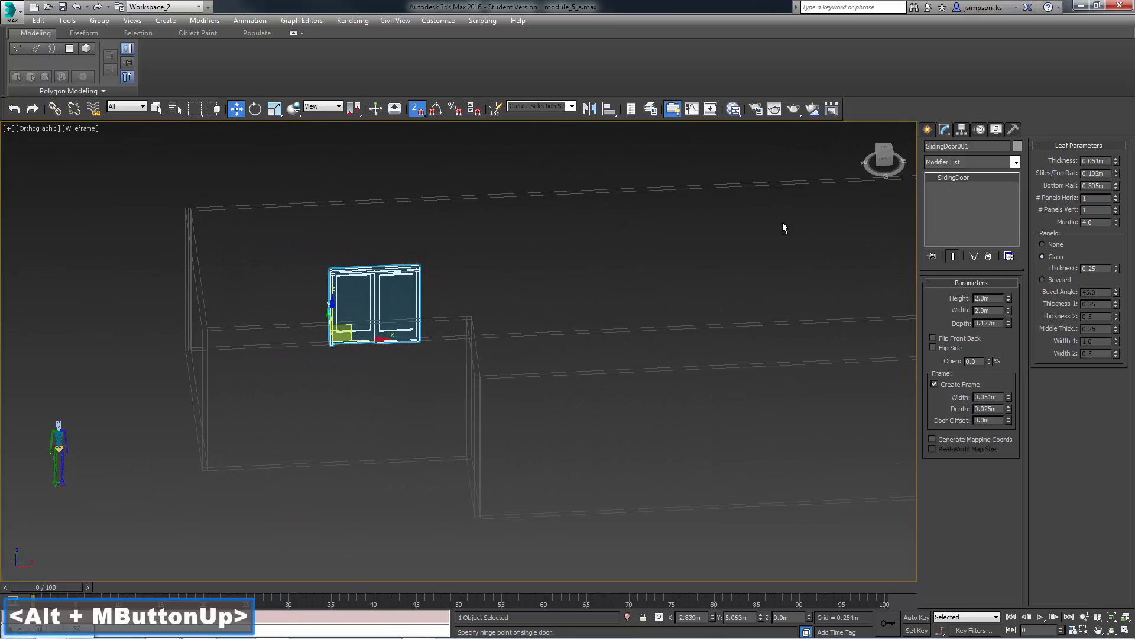
# Draw a fixed window in the long front wall, about 4.35 m wide and 0.127 m deep, snapped to the wall edges.
pyautogui.click(887, 149)
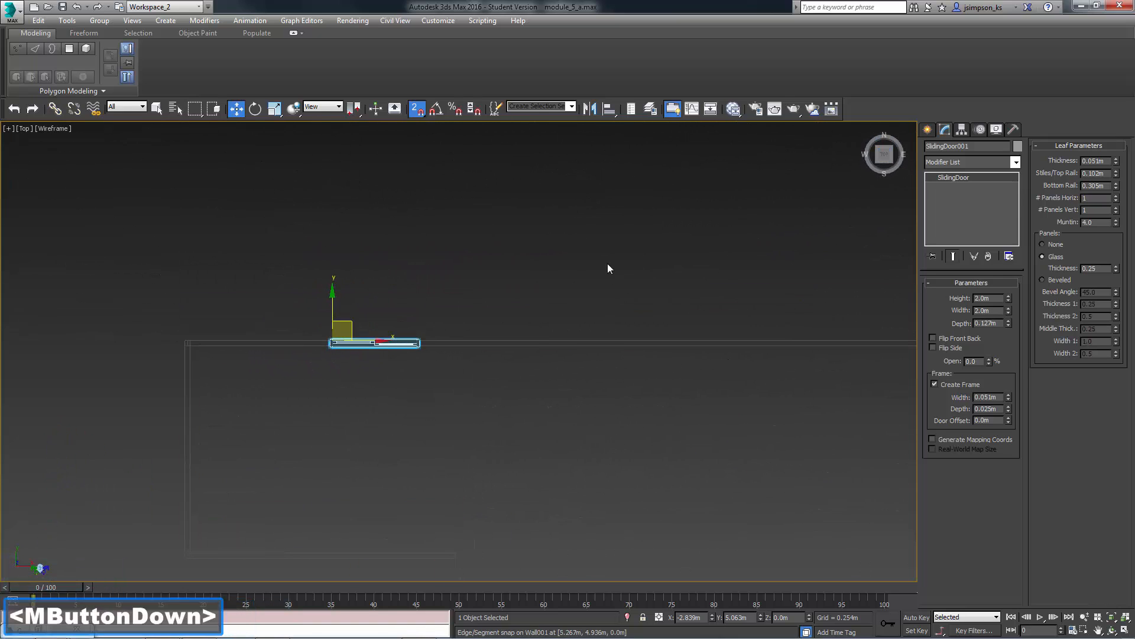
pyautogui.moveTo(607, 268); pyautogui.dragTo(603, 228, button='middle')
pyautogui.moveTo(615, 340); pyautogui.dragTo(481, 314, button='middle')
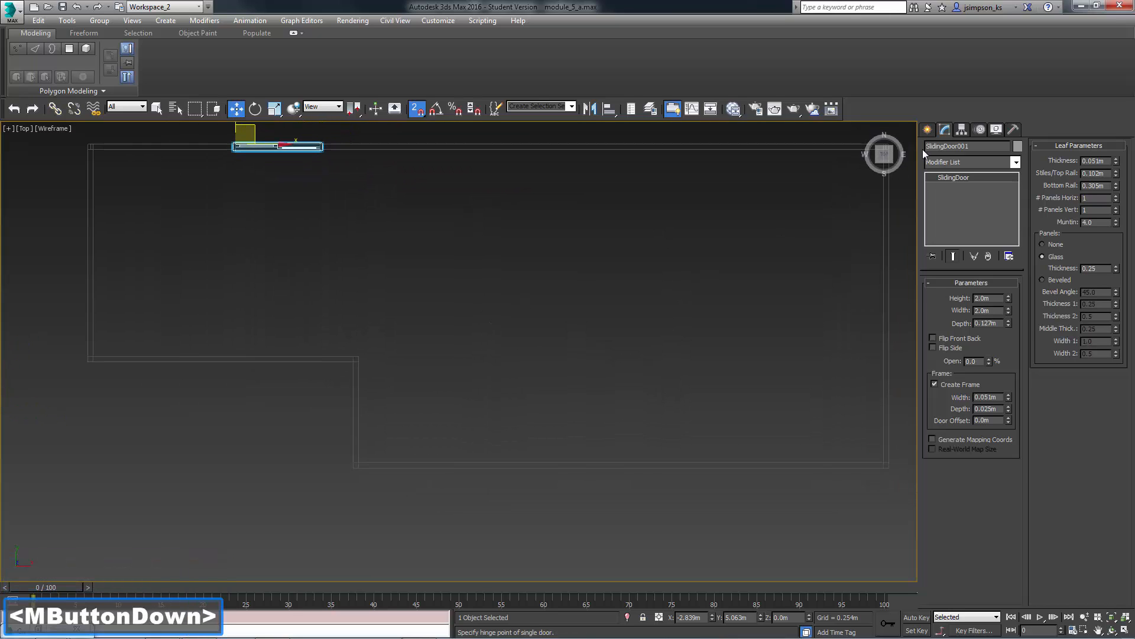
pyautogui.click(927, 130)
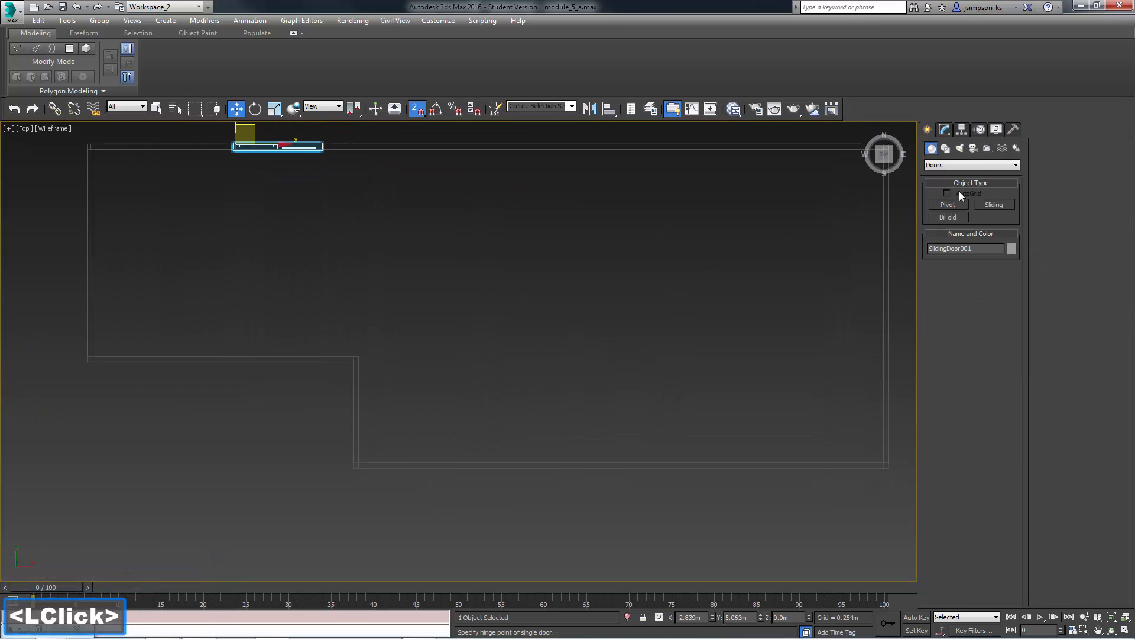
pyautogui.click(935, 165)
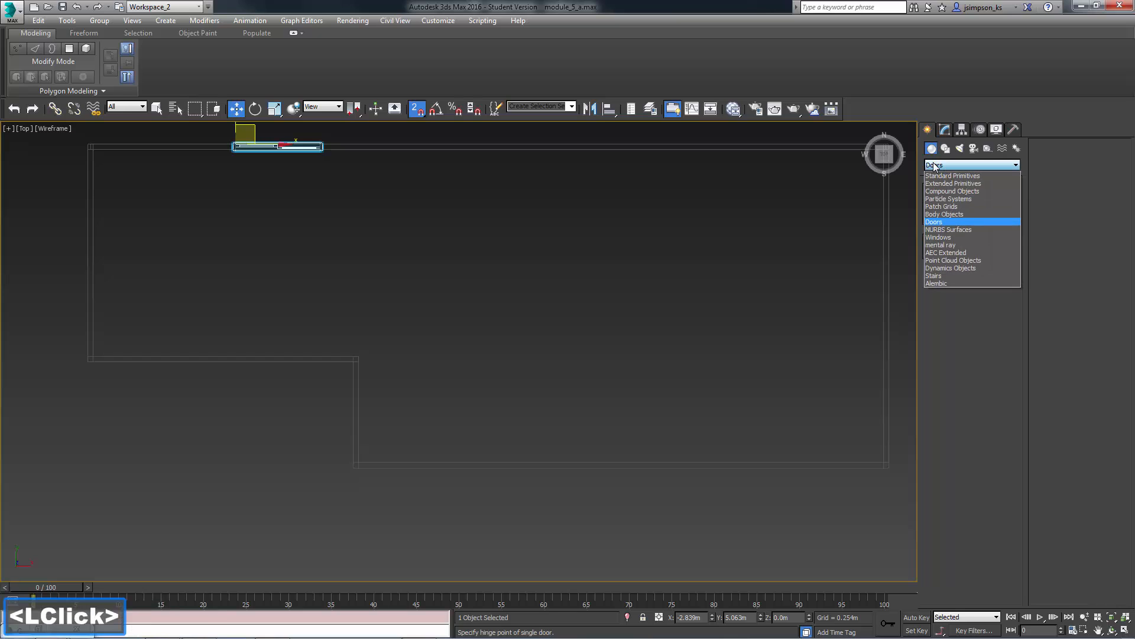
pyautogui.click(939, 237)
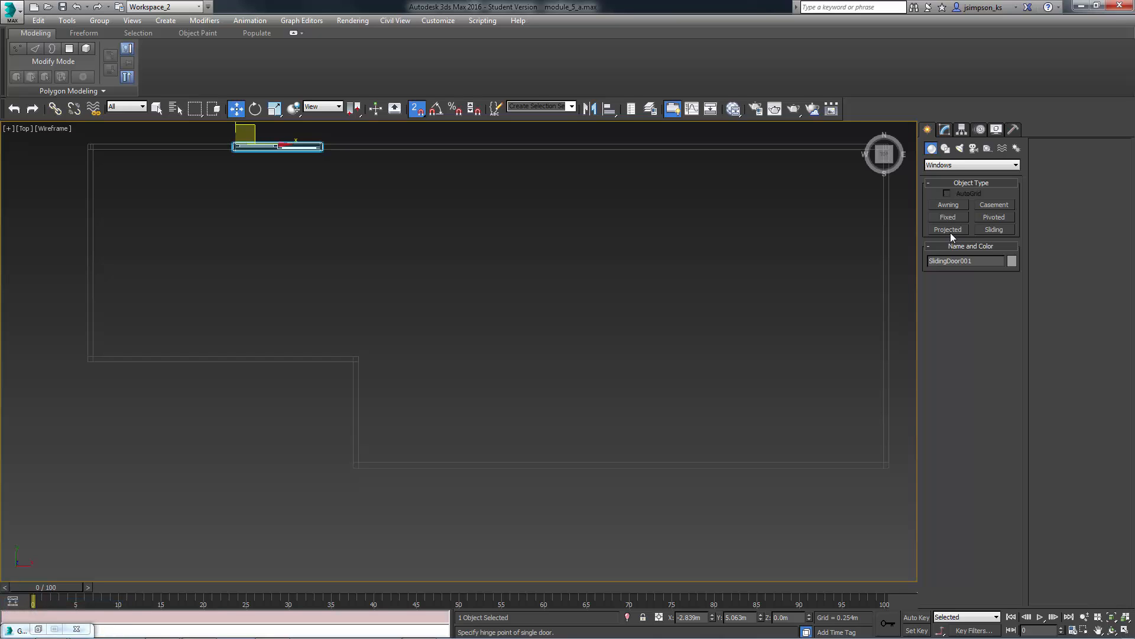
pyautogui.click(952, 216)
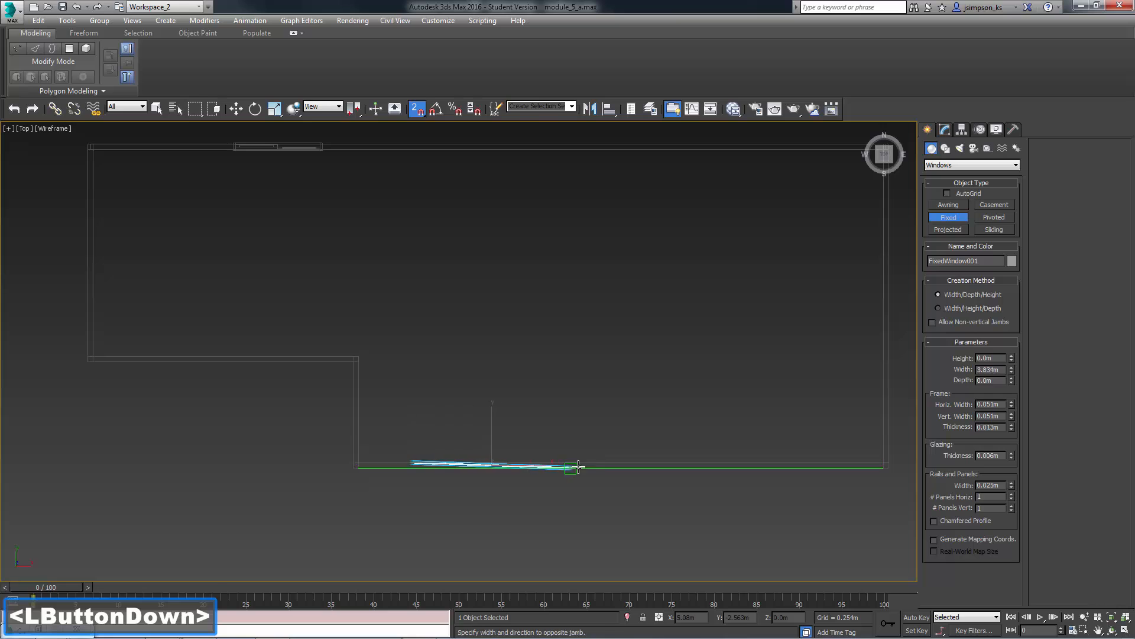
pyautogui.moveTo(578, 467); pyautogui.dragTo(596, 464)
pyautogui.click(587, 467)
pyautogui.click(586, 485)
pyautogui.rightClick(583, 506)
pyautogui.keyDown('alt'); pyautogui.moveTo(583, 506); pyautogui.dragTo(576, 453, button='middle'); pyautogui.keyUp('alt')
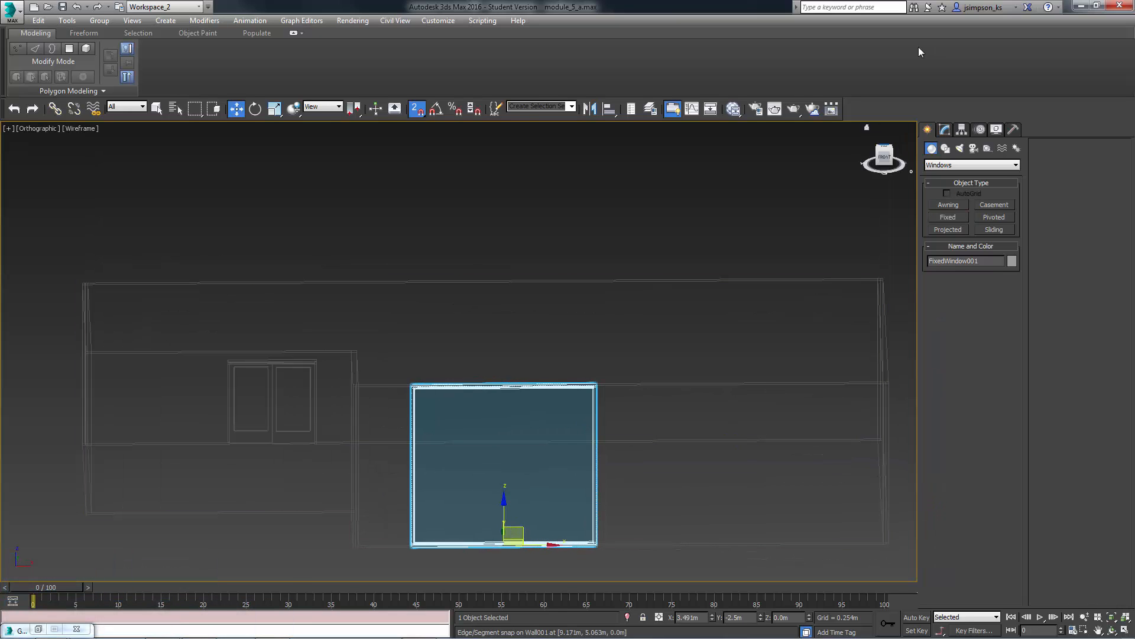
# Set the front window's height to 2 m and raise it about 0.73 m above the floor.
pyautogui.click(945, 129)
pyautogui.write('2')
pyautogui.press('Return')
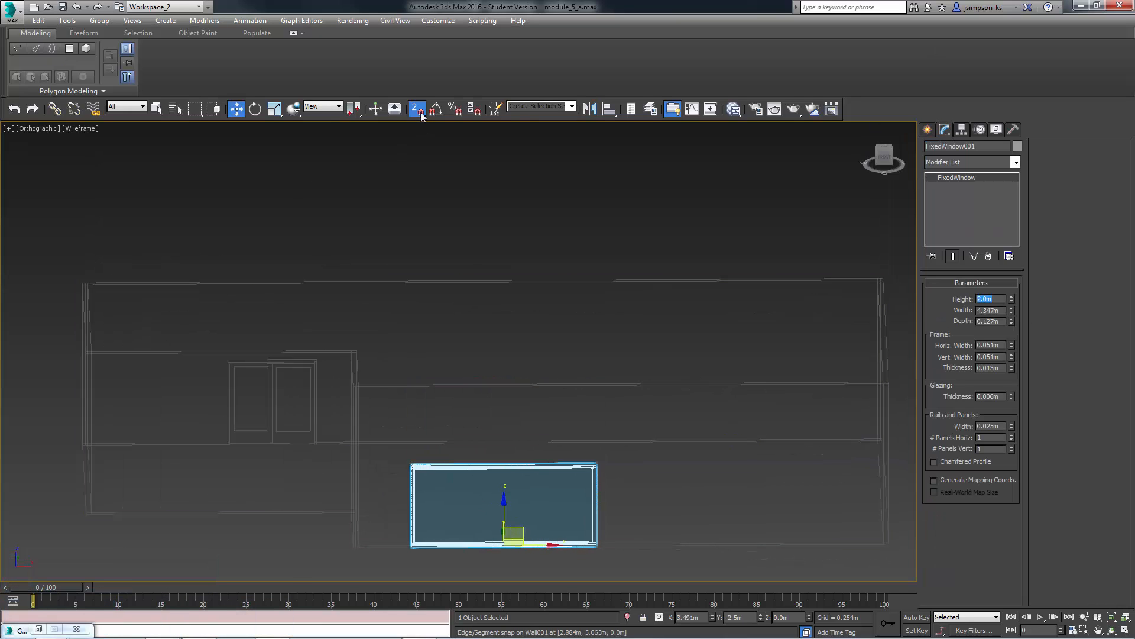
pyautogui.moveTo(507, 481); pyautogui.dragTo(507, 478)
# Switch the viewport to shaded display, slide the rear door open 53 % and flip its side.
pyautogui.click(81, 128)
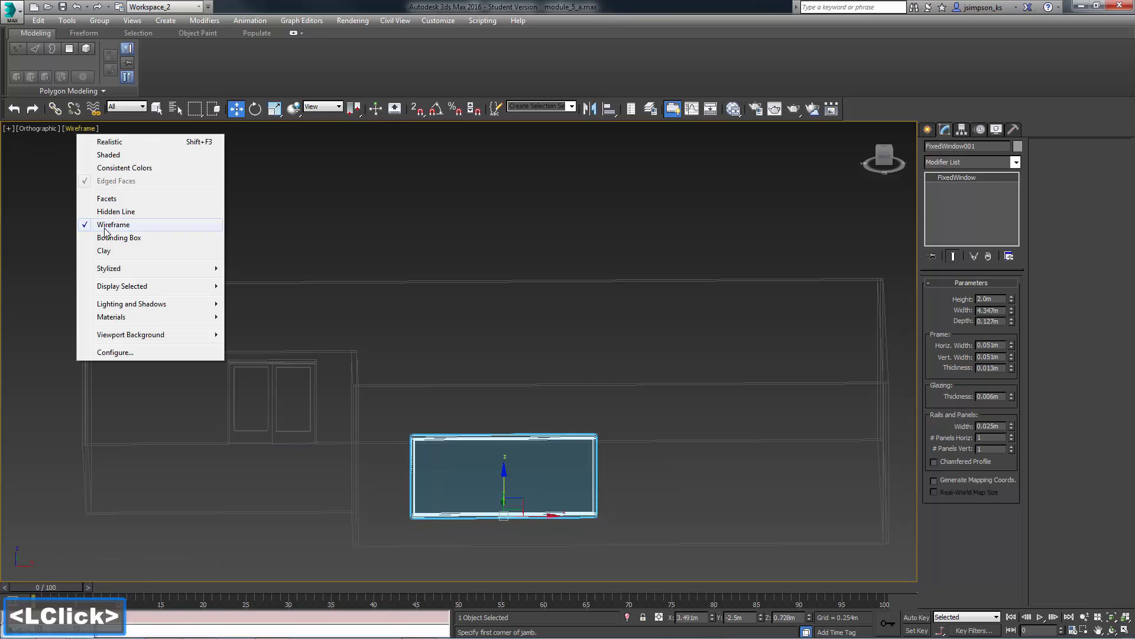
pyautogui.click(104, 155)
pyautogui.moveTo(414, 413)
pyautogui.keyDown('alt'); pyautogui.mouseDown(button='middle')
pyautogui.moveTo(491, 461)
pyautogui.moveTo(562, 461)
pyautogui.moveTo(563, 449)
pyautogui.mouseUp(button='middle'); pyautogui.keyUp('alt')
pyautogui.moveTo(512, 414); pyautogui.dragTo(431, 163, button='middle')
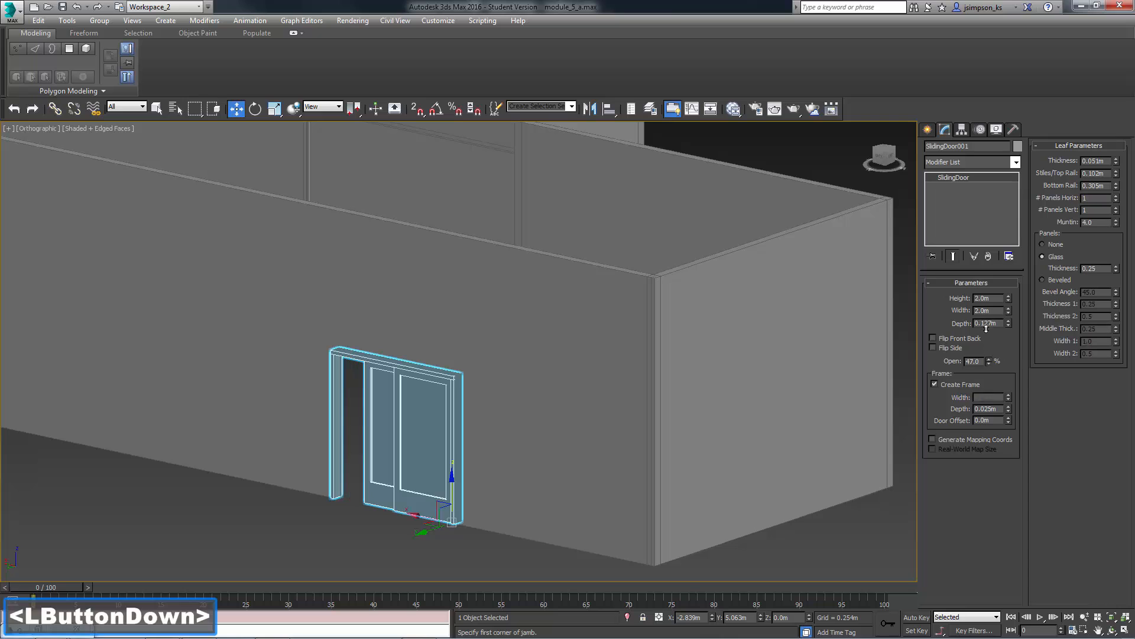
pyautogui.click(935, 347)
pyautogui.keyDown('alt'); pyautogui.moveTo(591, 355); pyautogui.dragTo(642, 458, button='middle'); pyautogui.keyUp('alt')
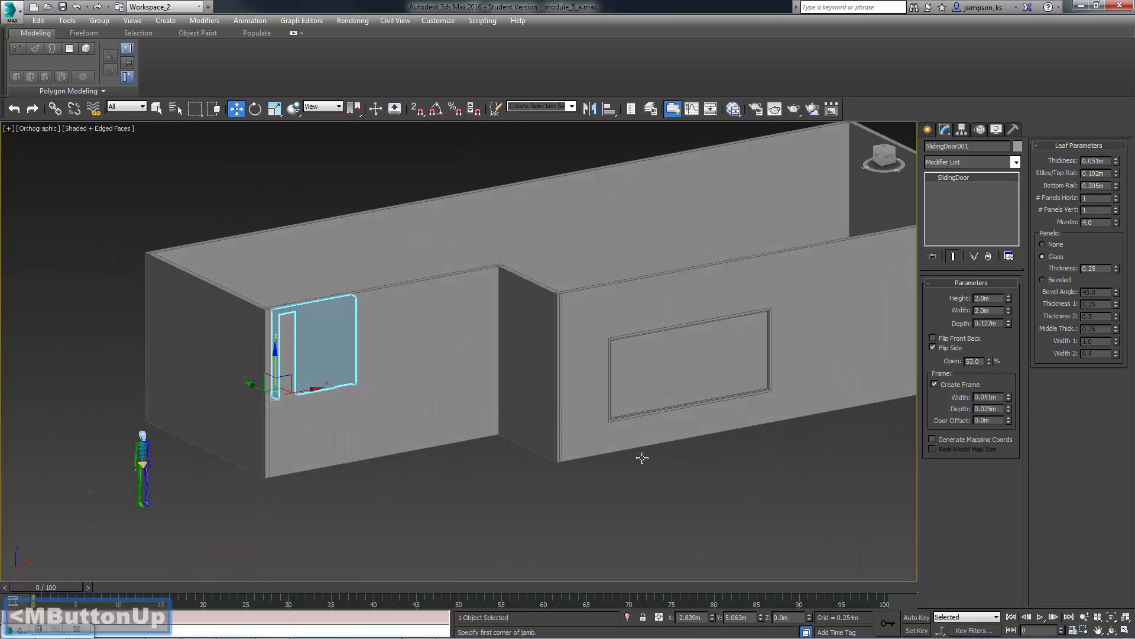
# Clone the front window along the same wall and set the height of both windows to 3 m.
pyautogui.click(668, 372)
pyautogui.moveTo(844, 367)
pyautogui.mouseDown(button='middle')
pyautogui.moveTo(478, 316)
pyautogui.moveTo(329, 337)
pyautogui.mouseUp(button='middle')
pyautogui.keyDown('shift'); pyautogui.moveTo(330, 337); pyautogui.dragTo(570, 365); pyautogui.keyUp('shift')
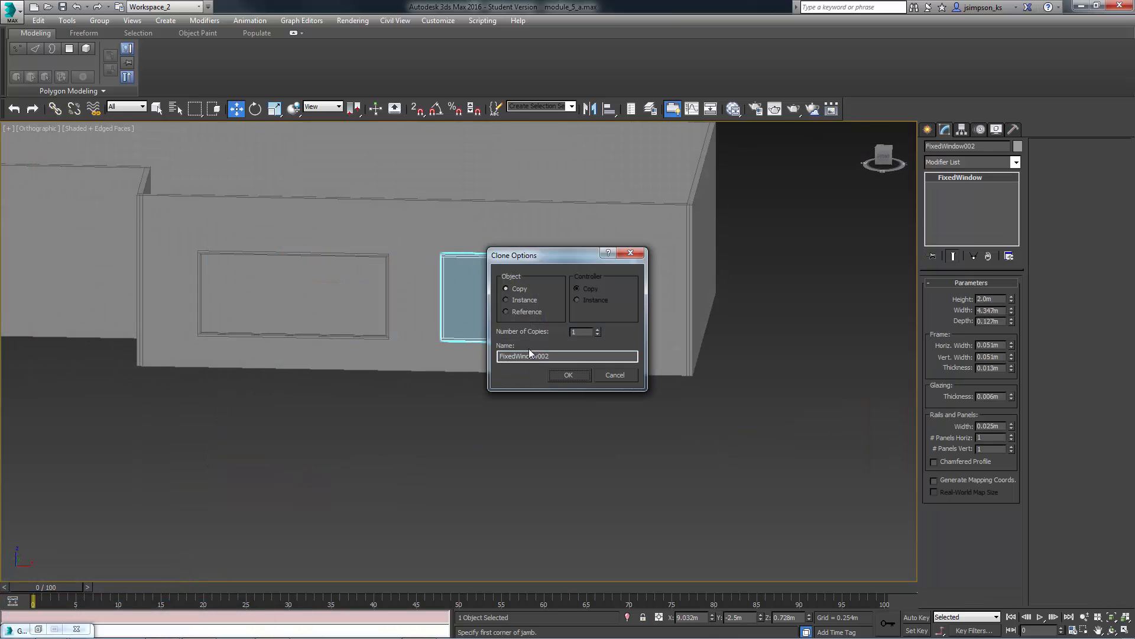
pyautogui.click(568, 375)
pyautogui.click(505, 315)
pyautogui.doubleClick(991, 299)
pyautogui.write('3')
pyautogui.press('Return')
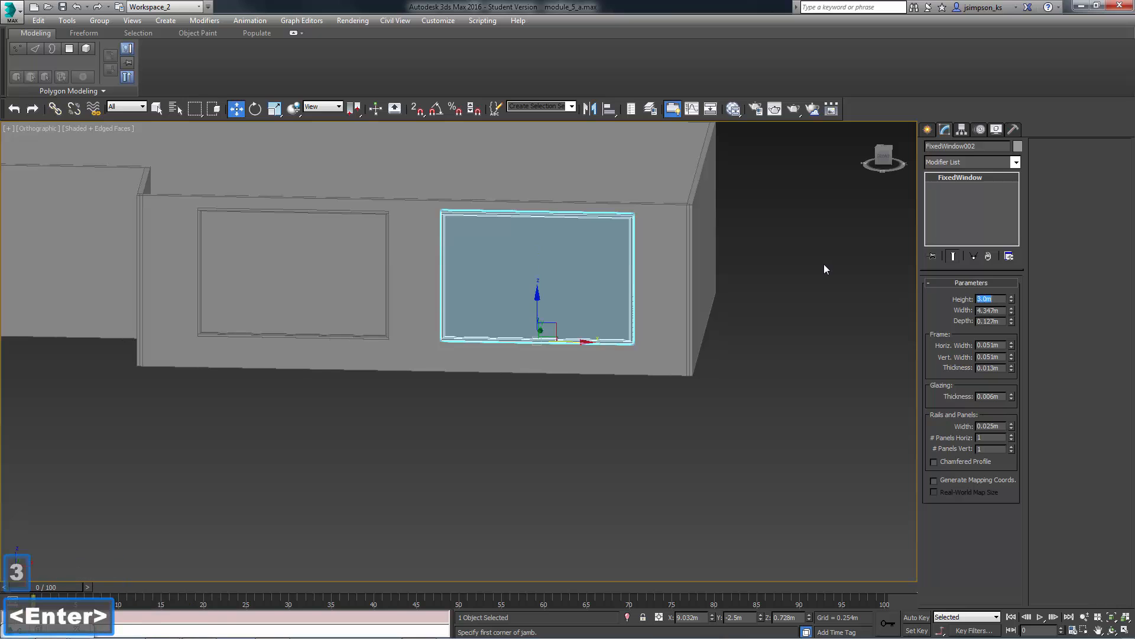
# In a wireframe view from above, draw fixed windows in the rear wall, the far end wall and the shorter front wall section.
pyautogui.keyDown('alt'); pyautogui.moveTo(824, 264); pyautogui.dragTo(489, 380, button='middle'); pyautogui.keyUp('alt')
pyautogui.click(884, 148)
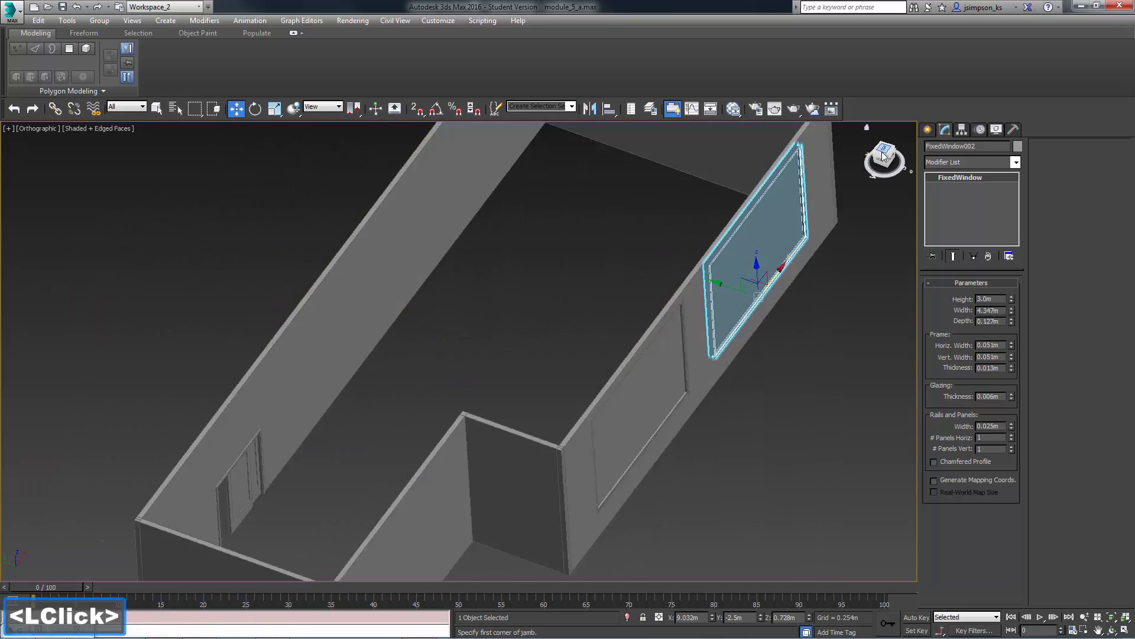
pyautogui.moveTo(890, 154); pyautogui.dragTo(880, 154)
pyautogui.moveTo(568, 234)
pyautogui.mouseDown(button='middle')
pyautogui.moveTo(512, 380)
pyautogui.moveTo(527, 480)
pyautogui.mouseUp(button='middle')
pyautogui.click(115, 128)
pyautogui.click(142, 214)
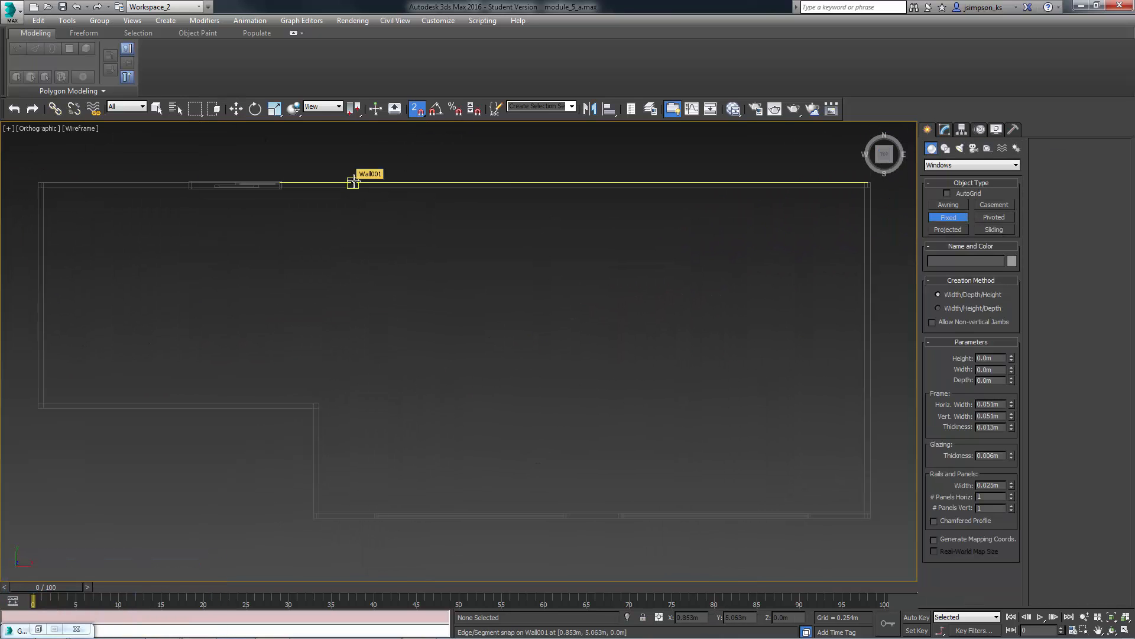
pyautogui.rightClick(263, 405)
pyautogui.keyDown('alt'); pyautogui.moveTo(264, 405); pyautogui.dragTo(464, 300, button='middle'); pyautogui.keyUp('alt')
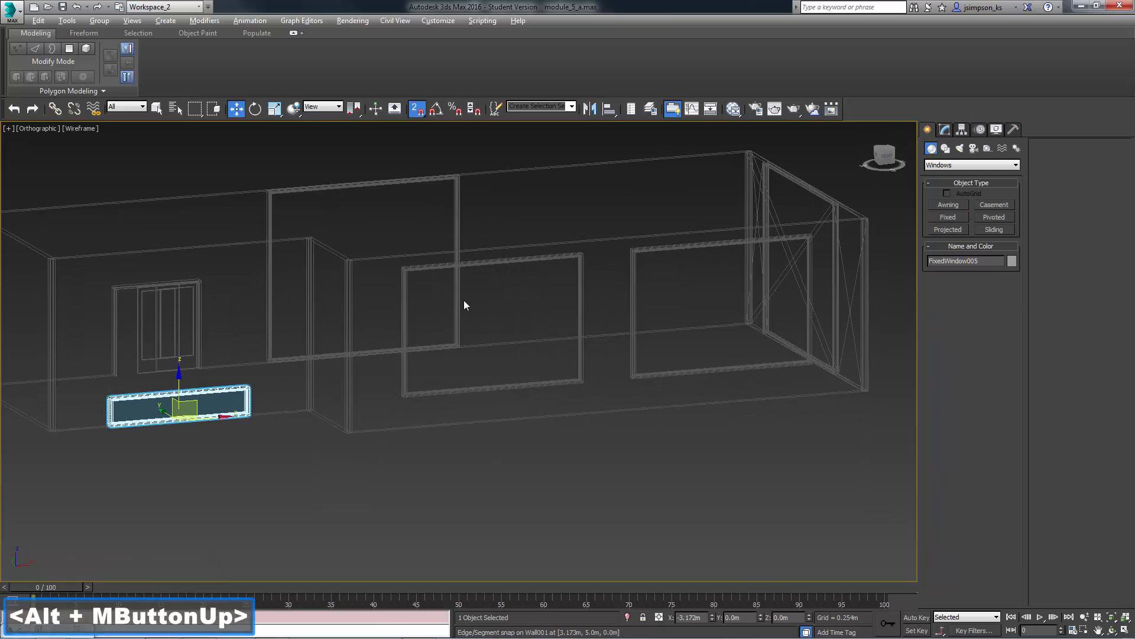
# Return the viewport to shaded display and set the rear wall window's height to 1.5 m.
pyautogui.click(459, 299)
pyautogui.click(80, 129)
pyautogui.click(114, 157)
pyautogui.click(945, 130)
pyautogui.doubleClick(985, 299)
pyautogui.write('1.5m')
pyautogui.keyDown('alt'); pyautogui.moveTo(851, 278); pyautogui.dragTo(592, 249, button='middle'); pyautogui.keyUp('alt')
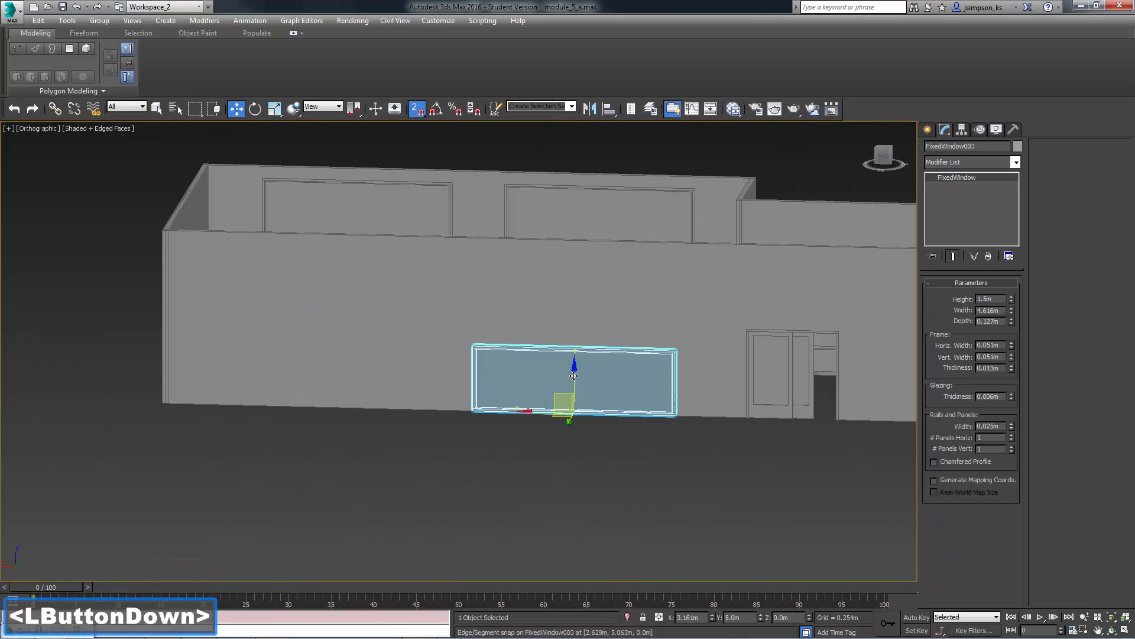
# Clone the rear window upward to stack a second one above it and set their width to 5 m.
pyautogui.keyDown('shift'); pyautogui.moveTo(574, 358); pyautogui.dragTo(574, 283); pyautogui.keyUp('shift')
pyautogui.click(572, 375)
pyautogui.doubleClick(987, 310)
pyautogui.write('5')
pyautogui.press('Return')
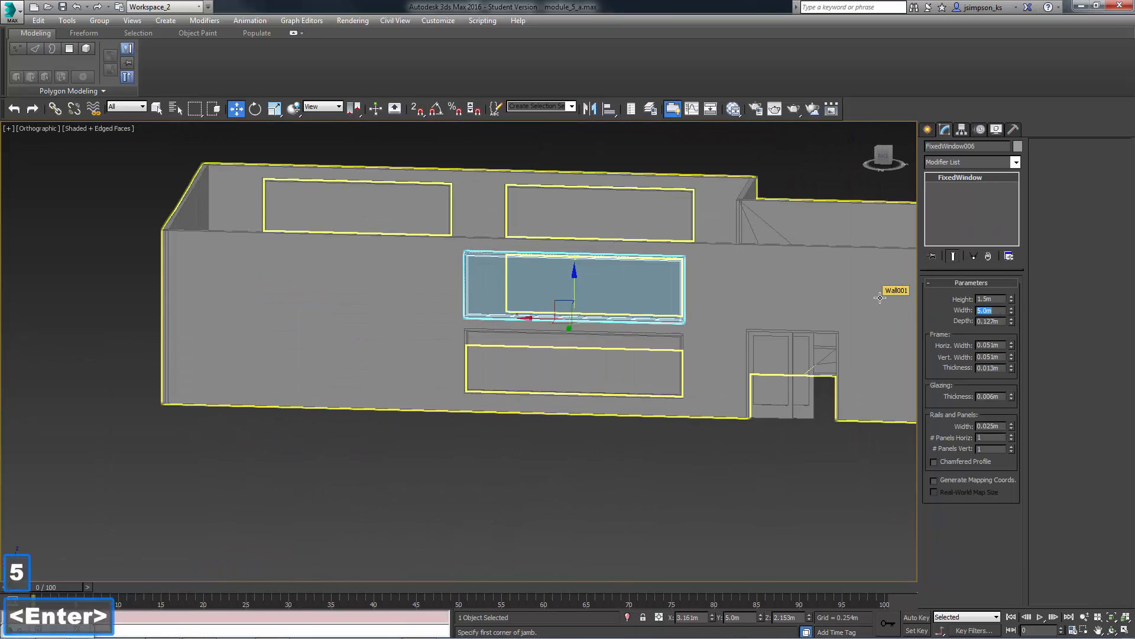
# Clone the stacked pair of rear windows along the rear wall.
pyautogui.keyDown('ctrl'); pyautogui.click(591, 368); pyautogui.keyUp('ctrl')
pyautogui.keyDown('shift'); pyautogui.moveTo(527, 318); pyautogui.dragTo(268, 319); pyautogui.keyUp('shift')
pyautogui.click(571, 375)
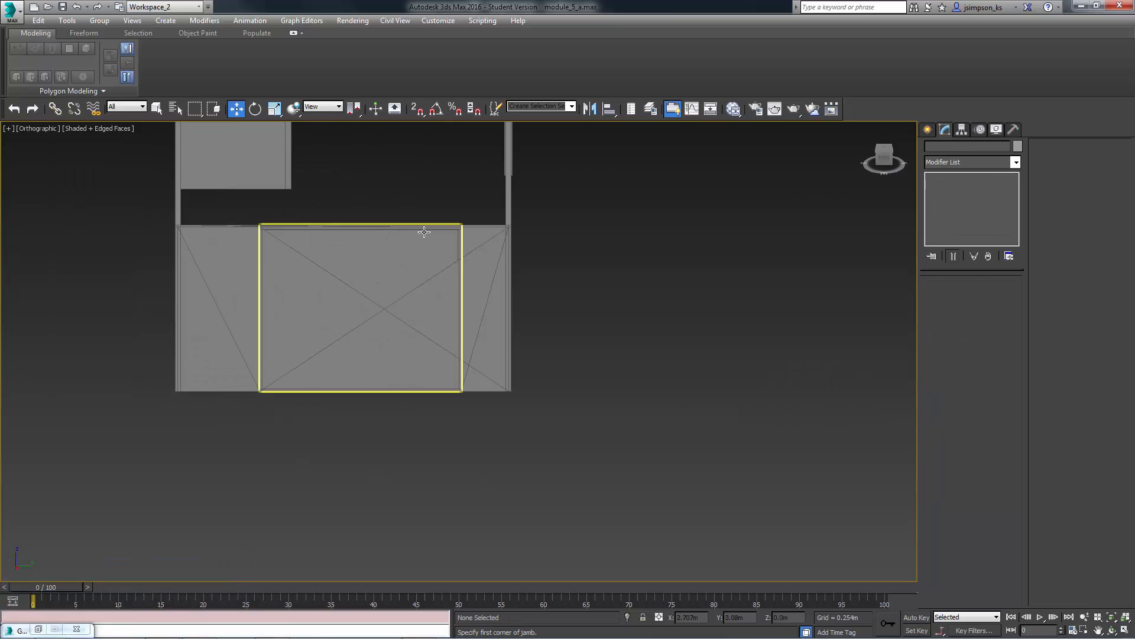
# Set the far end wall window's height to 3.5 m and its width to 1.5 m.
pyautogui.write('2')
pyautogui.press('Return')
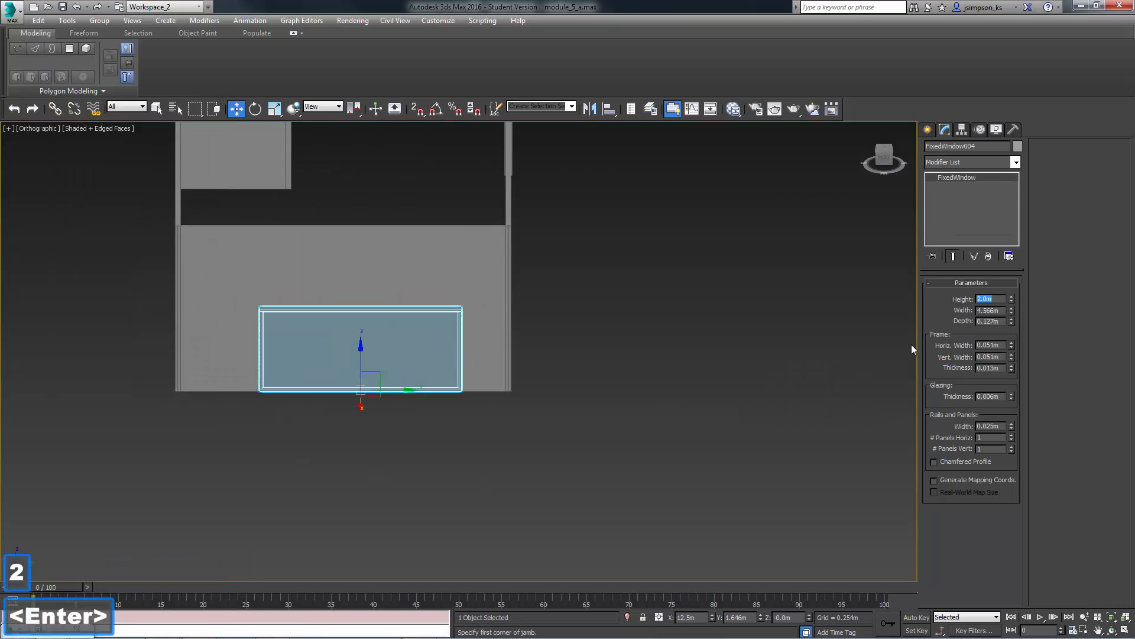
pyautogui.keyDown('alt'); pyautogui.moveTo(414, 355); pyautogui.dragTo(847, 300, button='middle'); pyautogui.keyUp('alt')
pyautogui.click(847, 300)
pyautogui.write('3.5')
pyautogui.press('Return')
pyautogui.press('Tab')
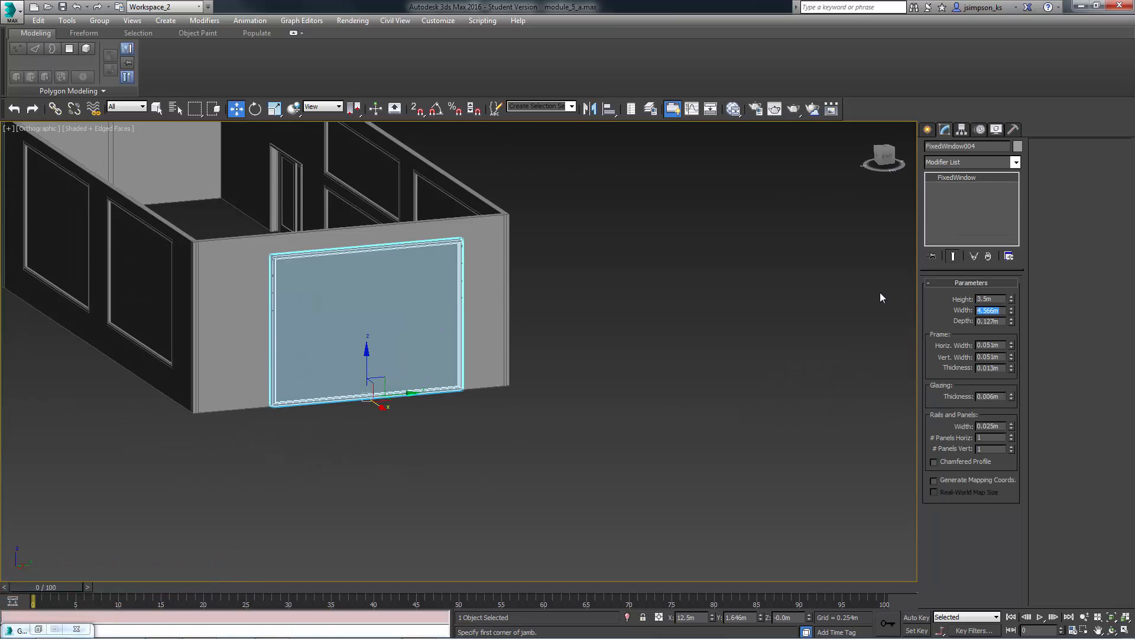
pyautogui.write('1.5')
pyautogui.press('Return')
# Switch the reference coordinates to World and use Align to centre the narrow window vertically on the far end wall.
pyautogui.click(883, 155)
pyautogui.keyDown('ctrl'); pyautogui.keyDown('alt'); pyautogui.moveTo(545, 267); pyautogui.dragTo(544, 247, button='middle'); pyautogui.keyUp('alt'); pyautogui.keyUp('ctrl')
pyautogui.click(544, 247)
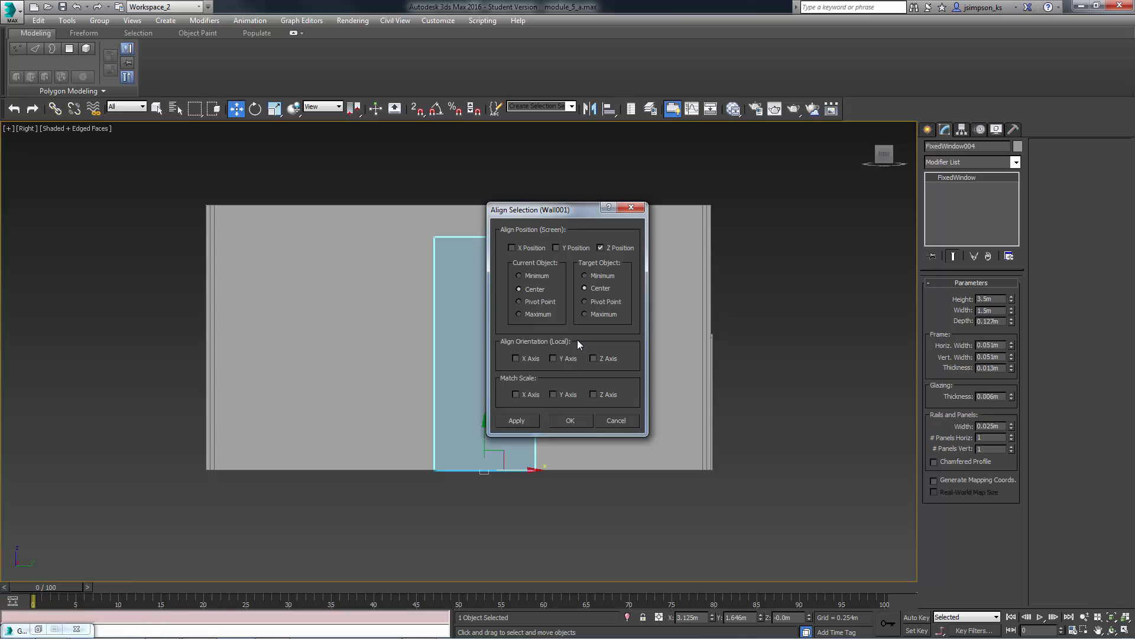
pyautogui.click(621, 420)
pyautogui.click(609, 109)
pyautogui.click(594, 301)
pyautogui.click(570, 420)
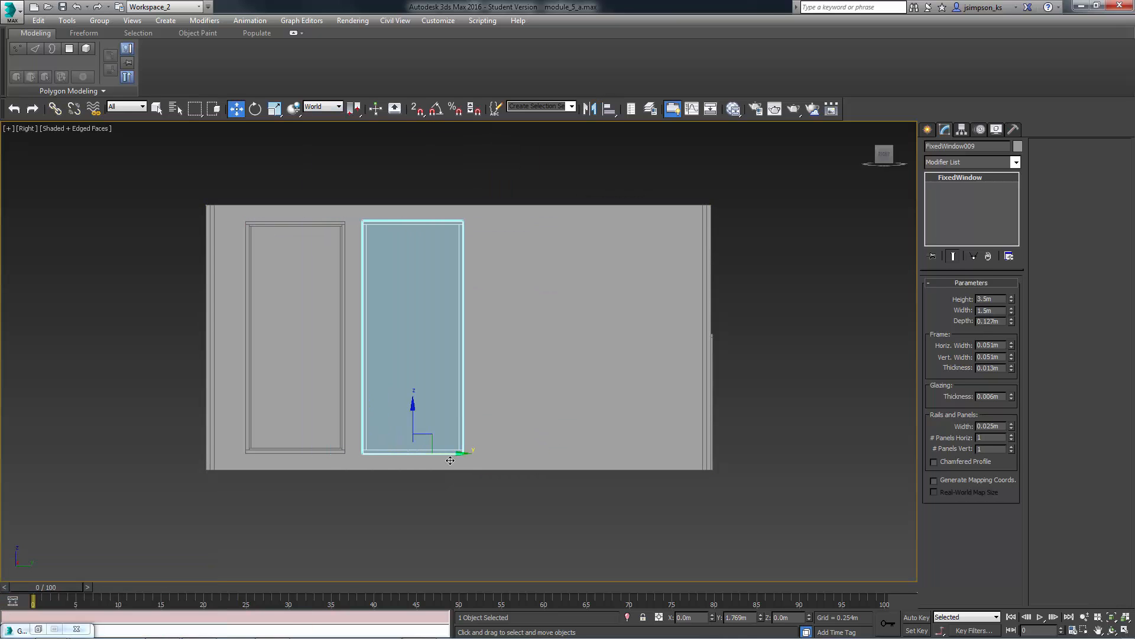
# Clone the narrow window along the far end wall to make three, and space them with the middle one aligned to the wall's centre.
pyautogui.keyDown('shift'); pyautogui.moveTo(500, 444); pyautogui.dragTo(683, 444); pyautogui.keyUp('shift')
pyautogui.click(567, 375)
pyautogui.moveTo(519, 441); pyautogui.dragTo(508, 441)
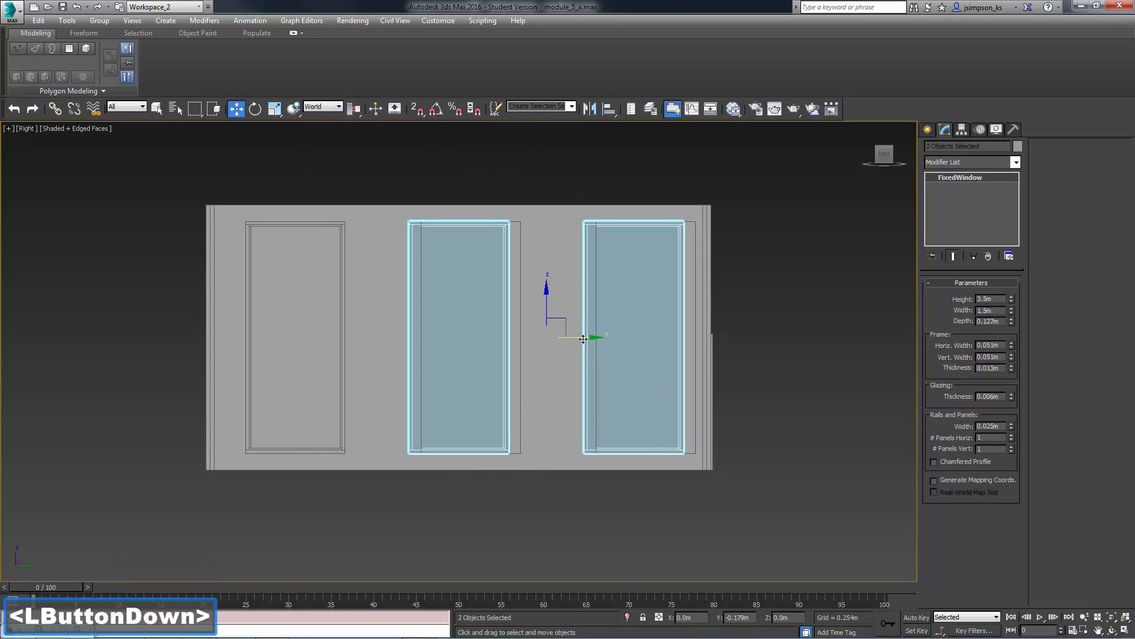
pyautogui.click(591, 108)
pyautogui.click(553, 310)
pyautogui.click(570, 420)
# Set the width of the low strip window in the shorter front wall section to 5 m.
pyautogui.keyDown('alt'); pyautogui.moveTo(532, 355); pyautogui.dragTo(414, 355, button='middle'); pyautogui.keyUp('alt')
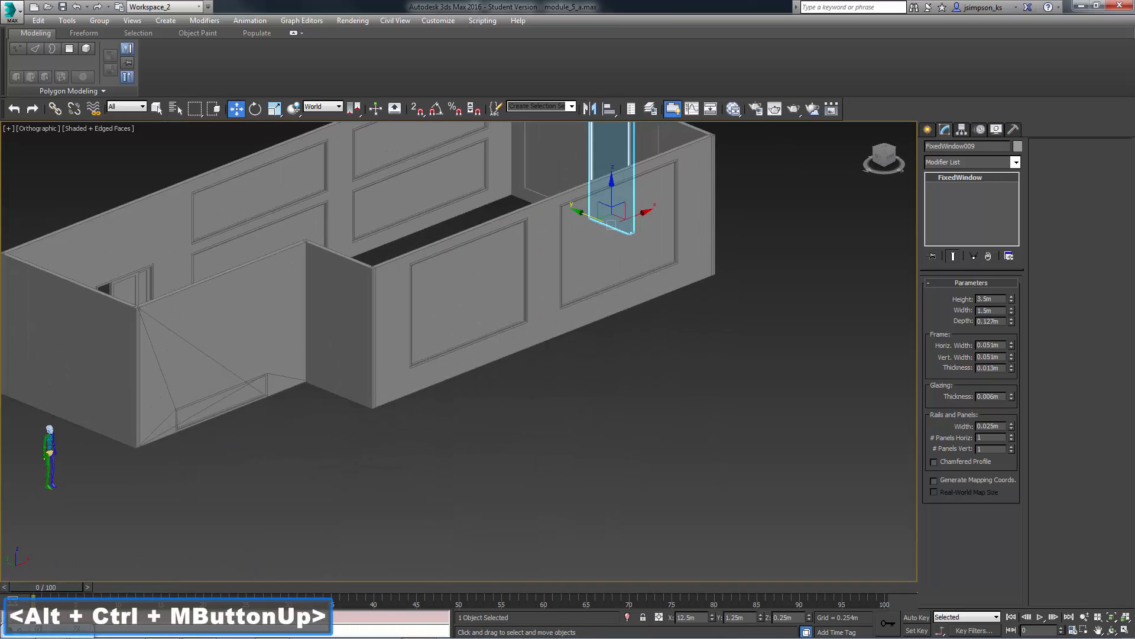
pyautogui.click(219, 402)
pyautogui.moveTo(861, 308)
pyautogui.keyDown('alt'); pyautogui.mouseDown(button='middle')
pyautogui.moveTo(709, 308)
pyautogui.moveTo(651, 237)
pyautogui.moveTo(651, 307)
pyautogui.mouseUp(button='middle'); pyautogui.keyUp('alt')
pyautogui.write('5')
pyautogui.press('Return')
# Clone the strip window upward into a stack of four and reposition the whole stack on the wall.
pyautogui.keyDown('shift'); pyautogui.moveTo(222, 402); pyautogui.dragTo(225, 366); pyautogui.keyUp('shift')
pyautogui.click(598, 329)
pyautogui.click(567, 375)
pyautogui.keyDown('alt'); pyautogui.moveTo(450, 354); pyautogui.dragTo(449, 308, button='middle'); pyautogui.keyUp('alt')
pyautogui.keyDown('ctrl'); pyautogui.click(223, 355); pyautogui.keyUp('ctrl')
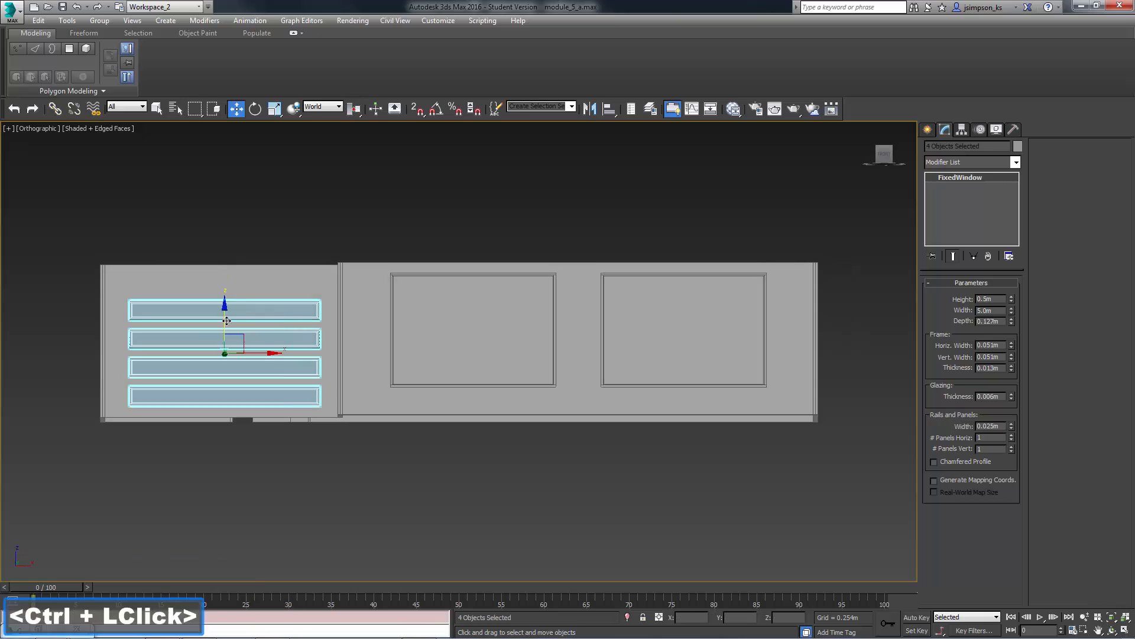
pyautogui.click(178, 436)
# In a wireframe view from above, draw a pivot door about 1.54 m wide, 0.127 m deep and 4 m high in the short recessed wall.
pyautogui.keyDown('alt'); pyautogui.moveTo(178, 436); pyautogui.dragTo(295, 384, button='middle'); pyautogui.keyUp('alt')
pyautogui.keyDown('ctrl'); pyautogui.keyDown('alt'); pyautogui.moveTo(469, 367); pyautogui.dragTo(469, 355, button='middle'); pyautogui.keyUp('alt'); pyautogui.keyUp('ctrl')
pyautogui.keyDown('alt'); pyautogui.moveTo(469, 355); pyautogui.dragTo(469, 284, button='middle'); pyautogui.keyUp('alt')
pyautogui.click(927, 129)
pyautogui.click(972, 165)
pyautogui.click(946, 224)
pyautogui.click(947, 205)
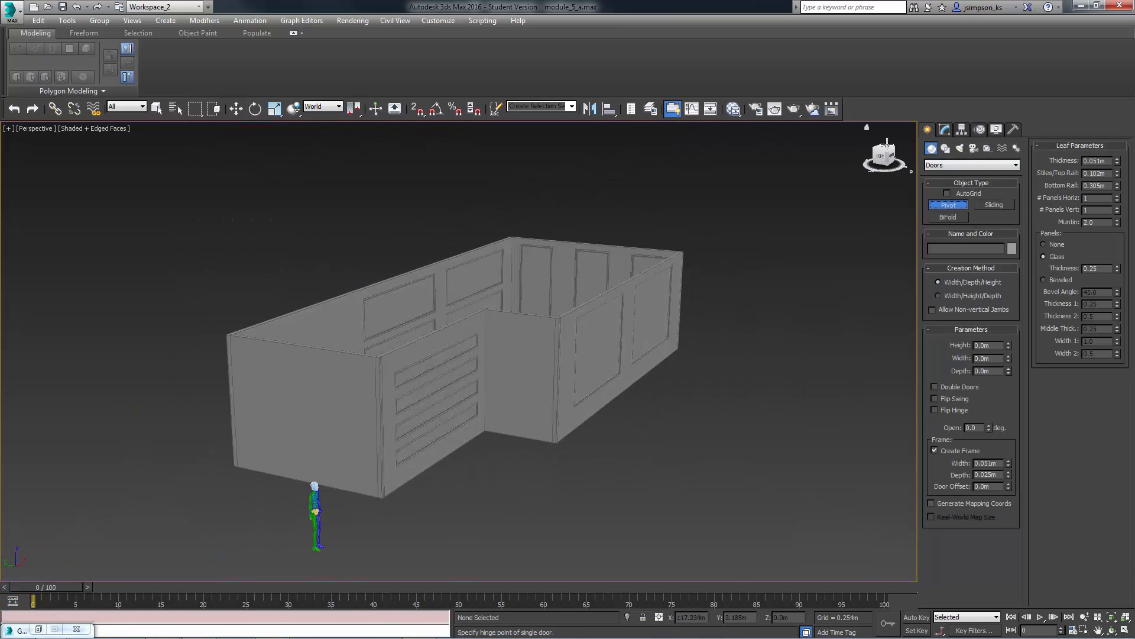
pyautogui.click(886, 142)
pyautogui.click(94, 127)
pyautogui.click(139, 183)
pyautogui.keyDown('ctrl'); pyautogui.keyDown('alt'); pyautogui.moveTo(438, 190); pyautogui.dragTo(436, 77, button='middle'); pyautogui.keyUp('alt'); pyautogui.keyUp('ctrl')
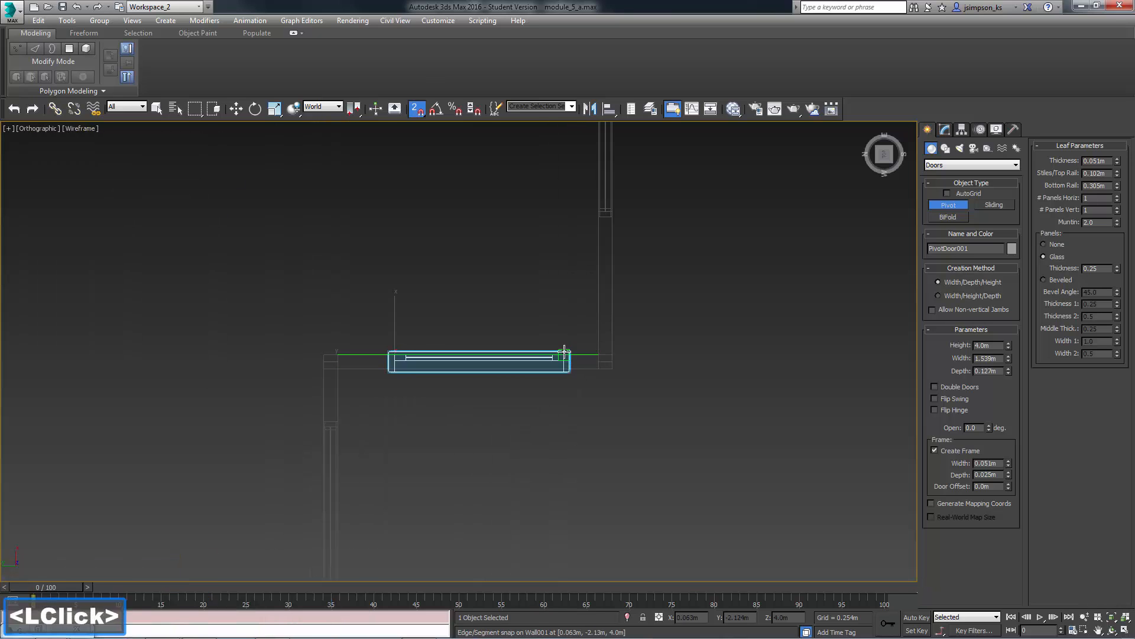
# Set the pivot door's height to 2 m and width to 1.75 m, and make it a double door.
pyautogui.keyDown('alt'); pyautogui.moveTo(564, 351); pyautogui.dragTo(532, 331, button='middle'); pyautogui.keyUp('alt')
pyautogui.click(944, 129)
pyautogui.write('2')
pyautogui.press('Tab')
pyautogui.write('1.7')
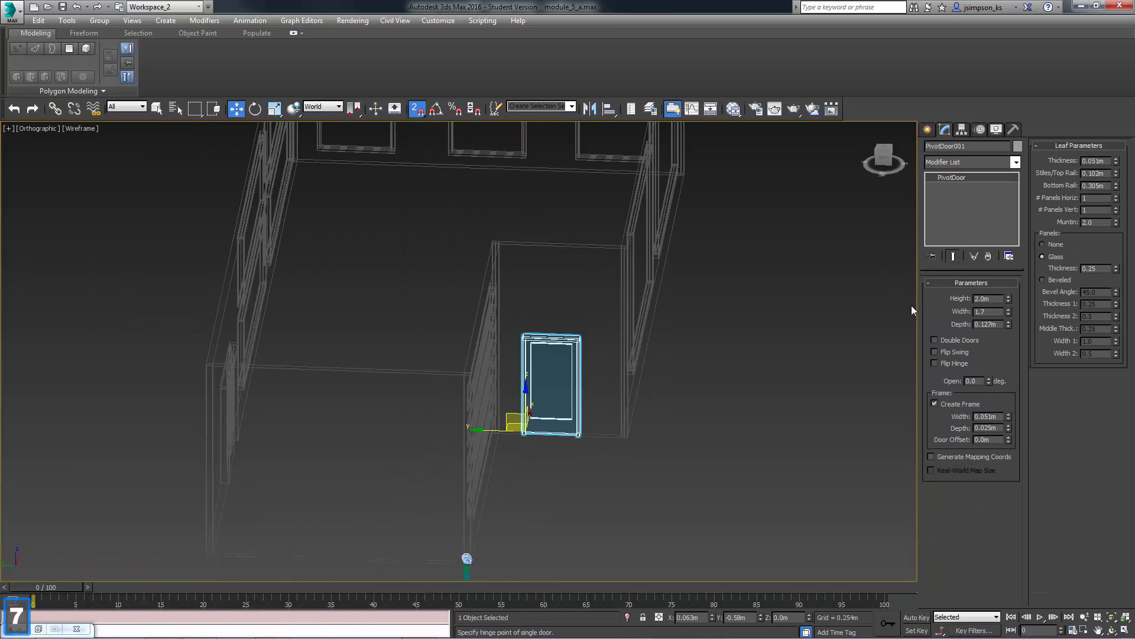
pyautogui.write('5')
pyautogui.press('Return')
pyautogui.click(935, 340)
# Clear the selection and examine the whole building with its new double door in shaded display.
pyautogui.keyDown('alt'); pyautogui.moveTo(562, 463); pyautogui.dragTo(592, 426, button='middle'); pyautogui.keyUp('alt')
pyautogui.click(445, 414)
pyautogui.keyDown('ctrl'); pyautogui.click(492, 331); pyautogui.keyUp('ctrl')
pyautogui.moveTo(492, 331); pyautogui.dragTo(651, 489, button='middle')
pyautogui.click(651, 490)
pyautogui.click(80, 128)
pyautogui.click(111, 155)
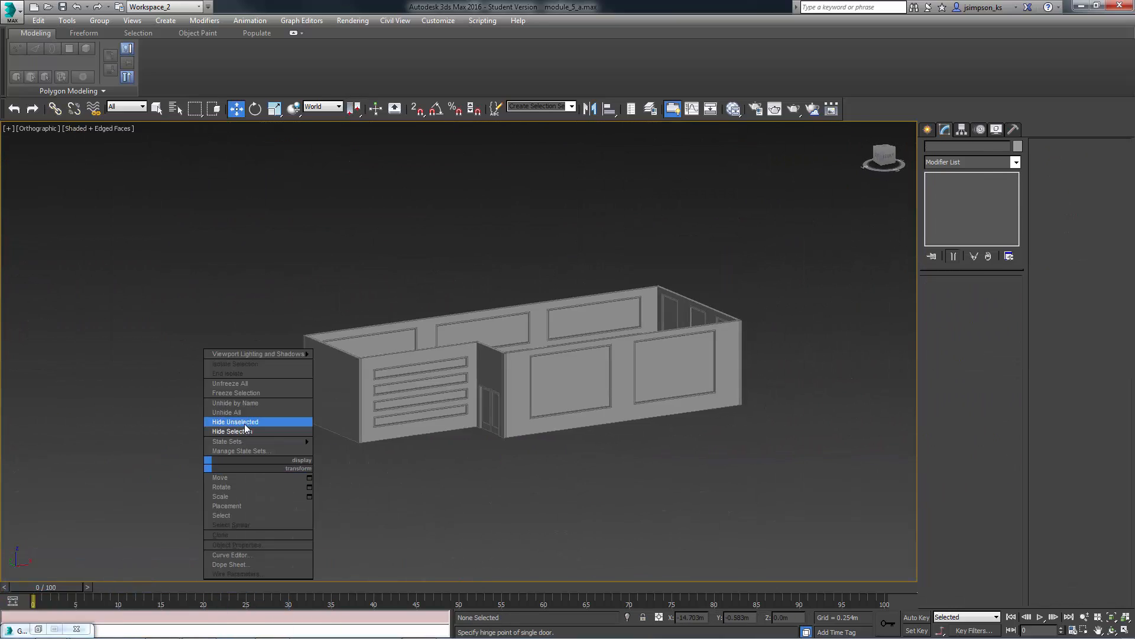
# In wireframe, draw a fixed window about 3.15 m wide in the end wall near the biped and one about 2.07 × 1.48 m at the double door.
pyautogui.keyDown('alt'); pyautogui.moveTo(355, 414); pyautogui.dragTo(431, 426, button='middle'); pyautogui.keyUp('alt')
pyautogui.scroll(5, 506, 385)
pyautogui.click(98, 128)
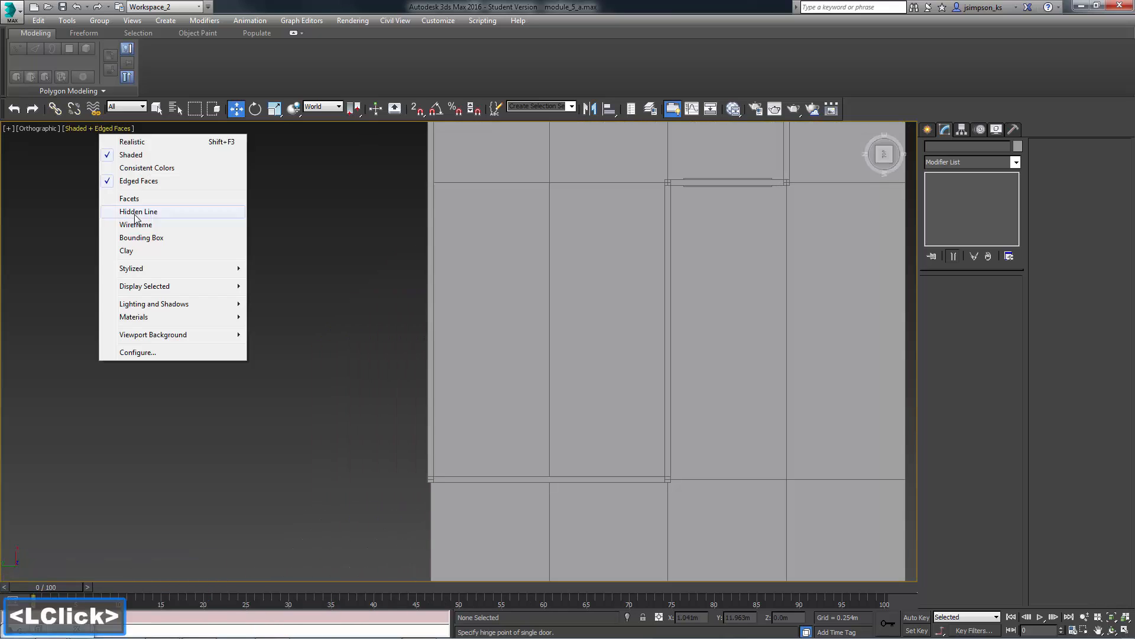
pyautogui.click(140, 211)
pyautogui.keyDown('ctrl'); pyautogui.keyDown('alt'); pyautogui.moveTo(608, 355); pyautogui.dragTo(608, 400, button='middle'); pyautogui.keyUp('alt'); pyautogui.keyUp('ctrl')
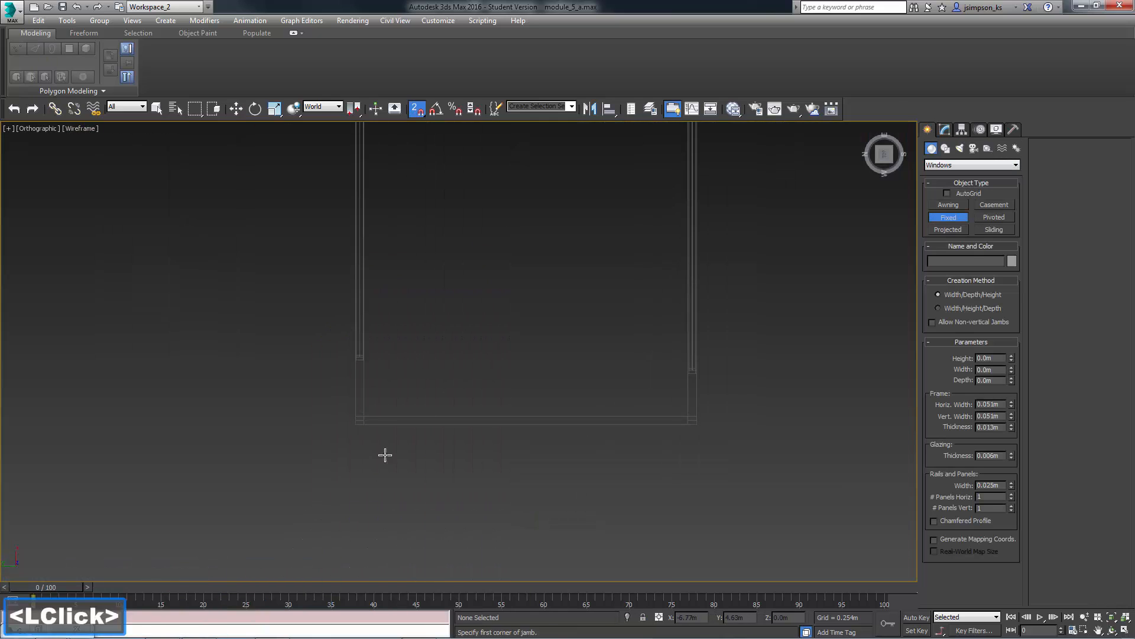
pyautogui.moveTo(825, 260); pyautogui.dragTo(585, 259, button='middle')
pyautogui.moveTo(585, 258); pyautogui.dragTo(725, 259)
pyautogui.rightClick(720, 357)
# Move the 2.07 m wide window straight up so it sits above the double door.
pyautogui.keyDown('alt'); pyautogui.moveTo(720, 357); pyautogui.dragTo(726, 353, button='middle'); pyautogui.keyUp('alt')
pyautogui.press('w')
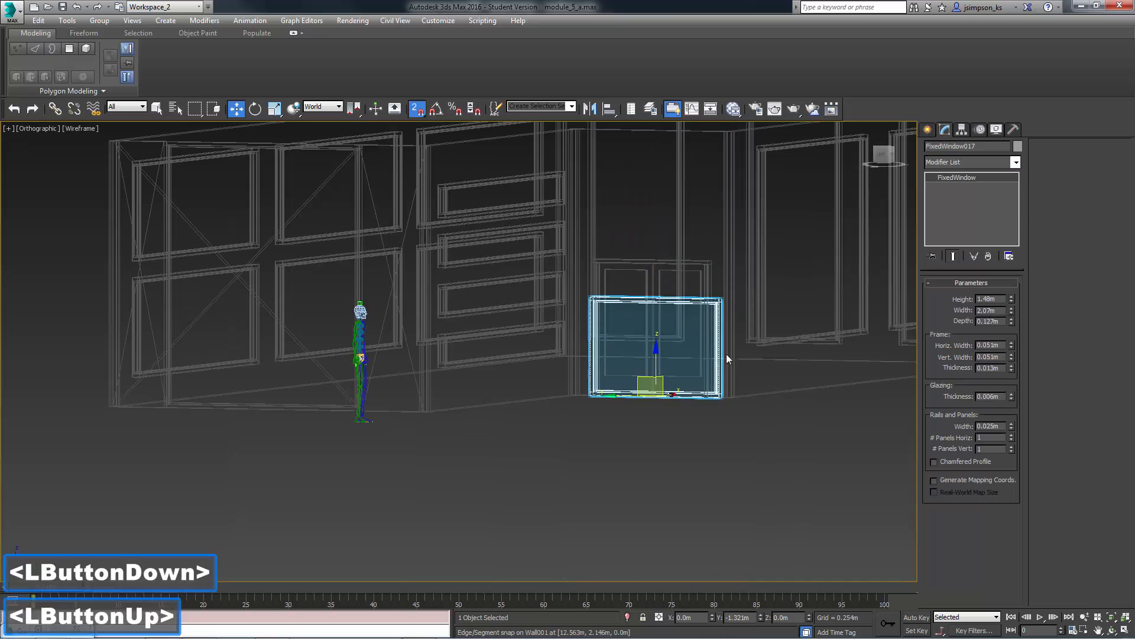
pyautogui.moveTo(657, 358); pyautogui.dragTo(657, 233)
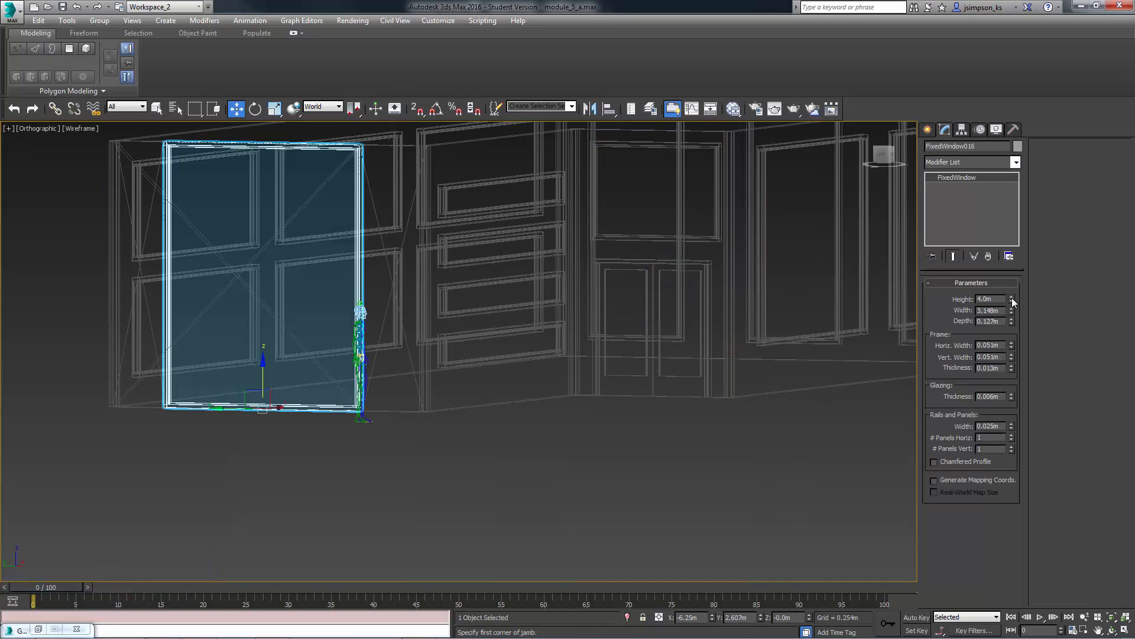
# Set the height of the window in the end wall near the biped to 1.5 m and raise it about 0.27 m.
pyautogui.write('1.5')
pyautogui.press('Return')
pyautogui.press('super')
pyautogui.keyDown('alt'); pyautogui.moveTo(198, 346); pyautogui.dragTo(194, 331, button='middle'); pyautogui.keyUp('alt')
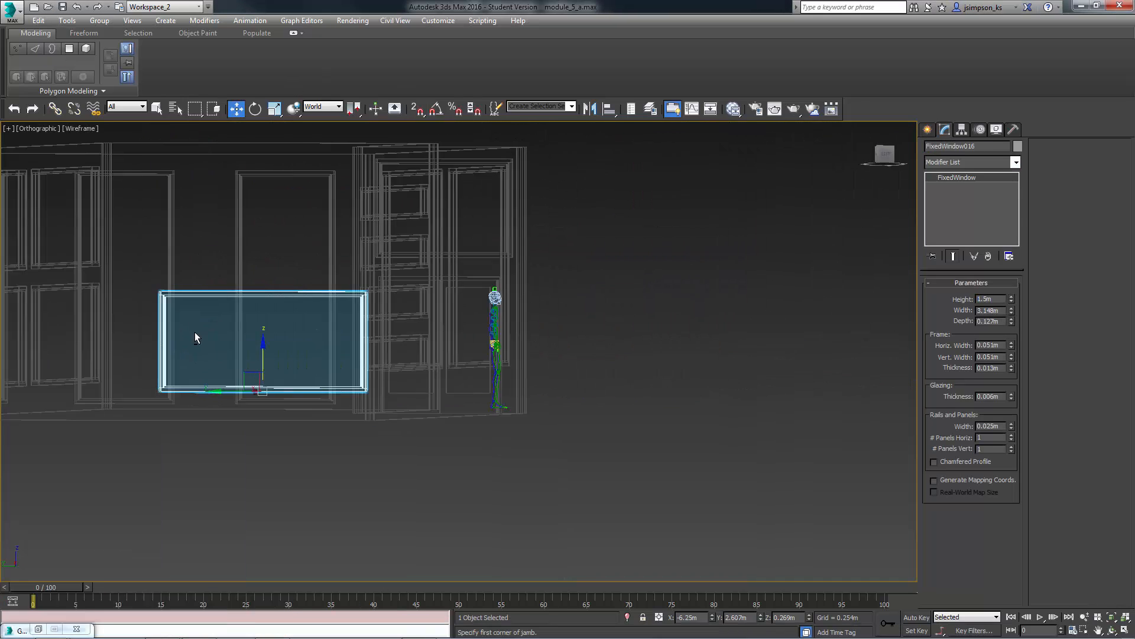
# Copy the end-wall window near the biped about 2.1 m straight up and set the width of both windows to 3.5 m.
pyautogui.keyDown('shift'); pyautogui.moveTo(194, 332); pyautogui.dragTo(193, 187); pyautogui.keyUp('shift')
pyautogui.click(573, 373)
pyautogui.keyDown('alt'); pyautogui.moveTo(413, 355); pyautogui.dragTo(533, 332, button='middle'); pyautogui.keyUp('alt')
pyautogui.doubleClick(989, 310)
pyautogui.write('5')
pyautogui.click(884, 154)
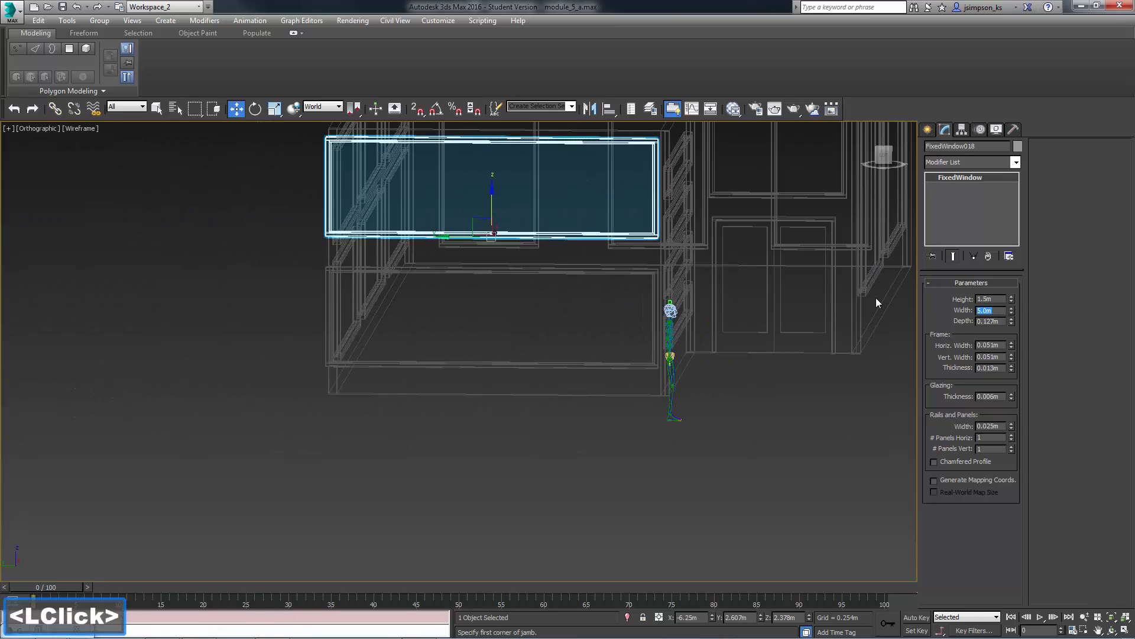
pyautogui.moveTo(583, 527); pyautogui.dragTo(583, 388, button='middle')
pyautogui.keyDown('ctrl'); pyautogui.click(449, 323); pyautogui.keyUp('ctrl')
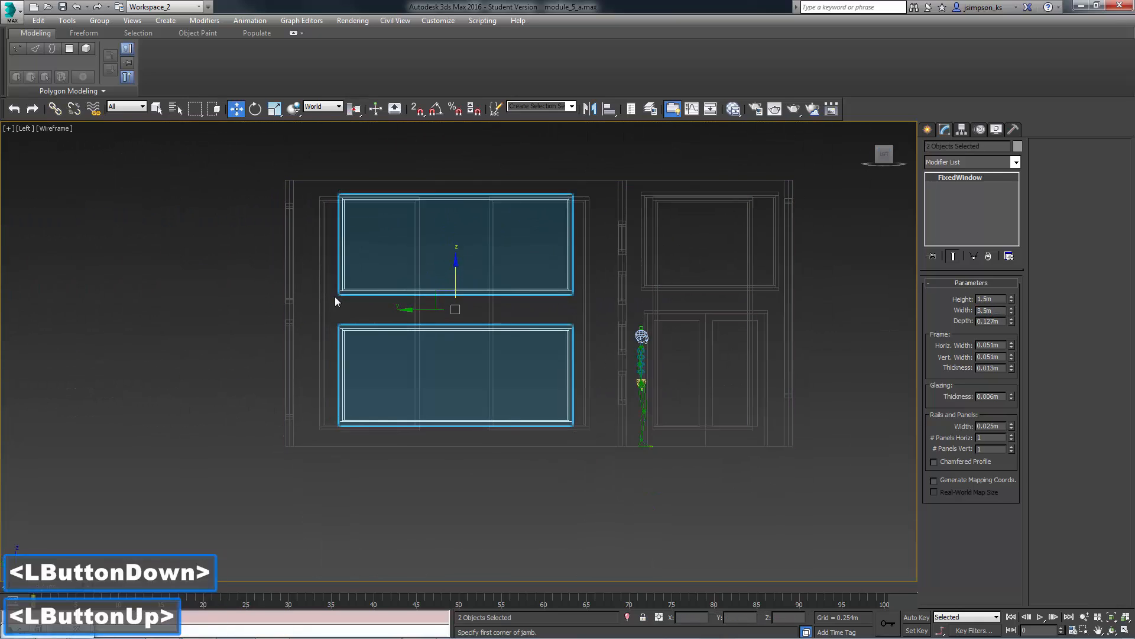
# Select the upper-row, tall and large windows around the building and align them in Z, maximum to maximum.
pyautogui.keyDown('alt'); pyautogui.moveTo(334, 301); pyautogui.dragTo(512, 301, button='middle'); pyautogui.keyUp('alt')
pyautogui.keyDown('ctrl'); pyautogui.click(735, 339); pyautogui.keyUp('ctrl')
pyautogui.keyDown('alt'); pyautogui.moveTo(735, 339); pyautogui.dragTo(485, 412, button='middle'); pyautogui.keyUp('alt')
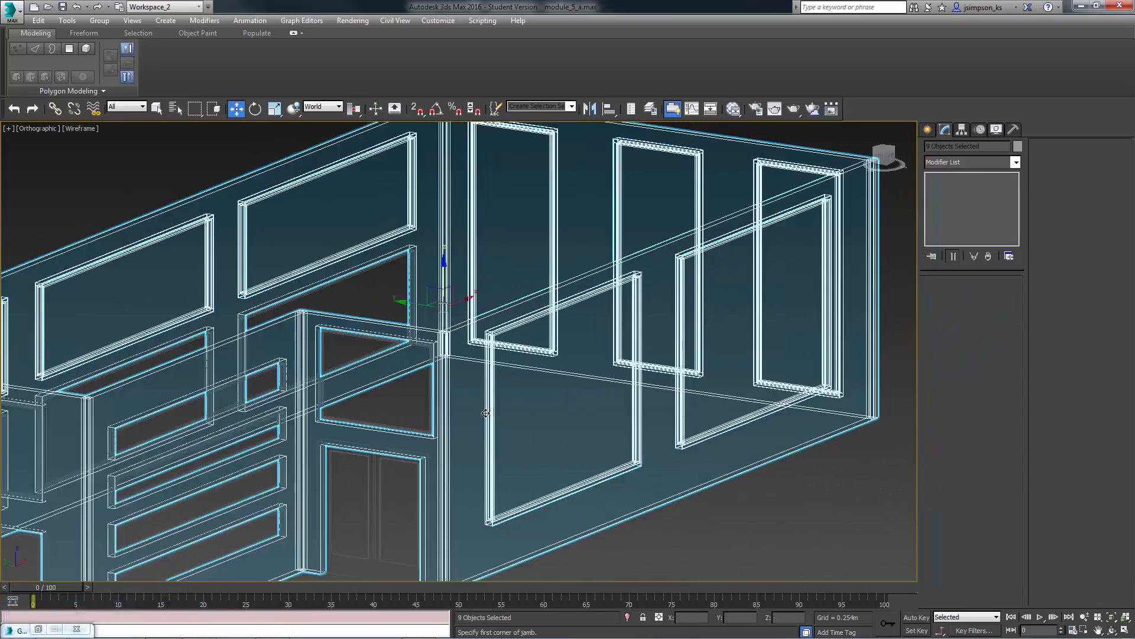
pyautogui.keyDown('ctrl'); pyautogui.click(320, 378); pyautogui.keyUp('ctrl')
pyautogui.moveTo(97, 483); pyautogui.dragTo(467, 352, button='middle')
pyautogui.hotkey('alt', 'a')
pyautogui.click(596, 248)
pyautogui.click(515, 314)
pyautogui.click(582, 314)
pyautogui.click(570, 419)
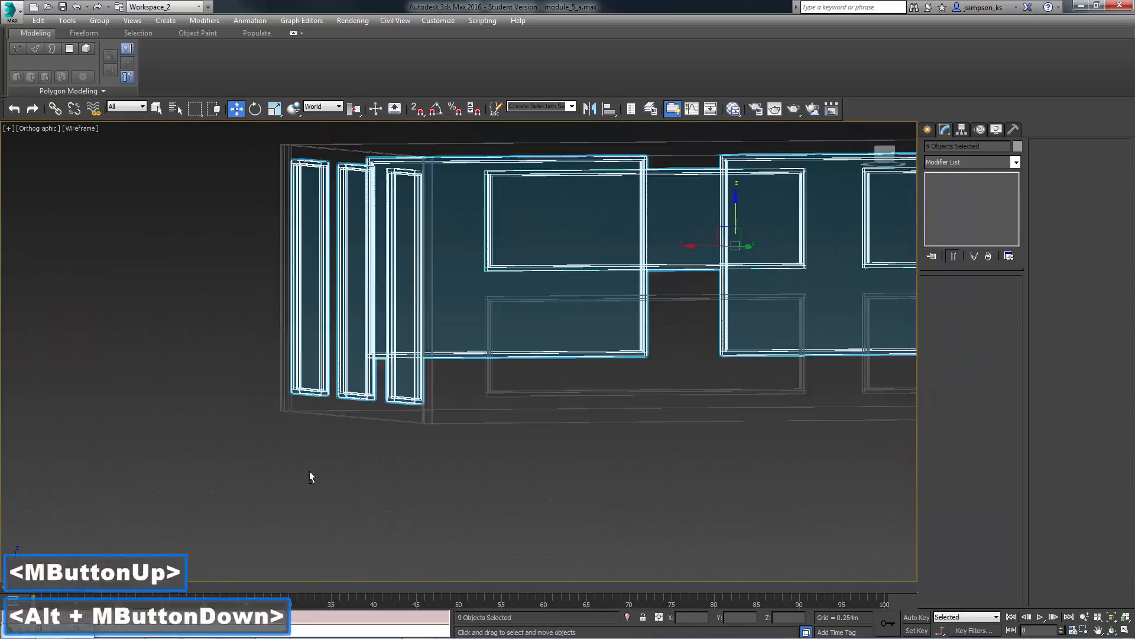
# Select the four lower-row windows on the long wall and the end wall together.
pyautogui.click(533, 392)
pyautogui.moveTo(863, 429); pyautogui.dragTo(433, 411, button='middle')
pyautogui.keyDown('ctrl'); pyautogui.click(450, 373); pyautogui.keyUp('ctrl')
pyautogui.moveTo(786, 391); pyautogui.dragTo(319, 396, button='middle')
pyautogui.keyDown('ctrl'); pyautogui.click(375, 380); pyautogui.keyUp('ctrl')
pyautogui.keyDown('alt'); pyautogui.moveTo(532, 414); pyautogui.dragTo(438, 426, button='middle'); pyautogui.keyUp('alt')
pyautogui.keyDown('ctrl'); pyautogui.click(556, 443); pyautogui.keyUp('ctrl')
pyautogui.keyDown('alt'); pyautogui.moveTo(650, 444); pyautogui.dragTo(419, 412, button='middle'); pyautogui.keyUp('alt')
pyautogui.click(611, 112)
pyautogui.click(519, 276)
pyautogui.click(584, 276)
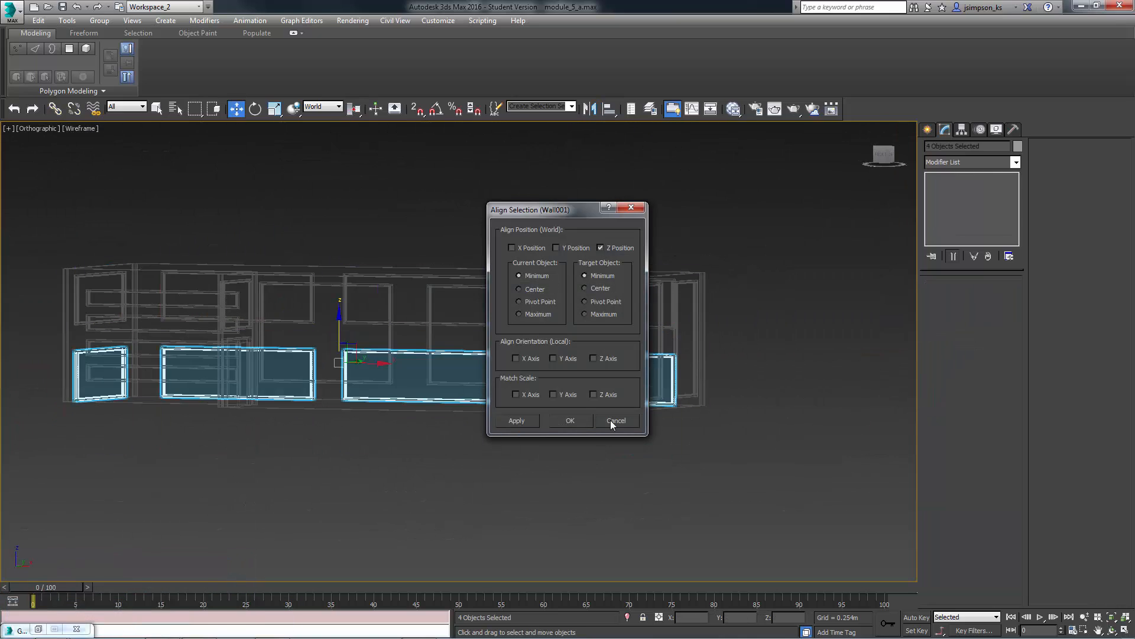
pyautogui.click(612, 421)
# Align the four lower-row windows in Z, minimum to minimum, and return to shaded display with nothing selected.
pyautogui.click(610, 110)
pyautogui.click(628, 343)
pyautogui.click(519, 275)
pyautogui.click(585, 275)
pyautogui.click(570, 420)
pyautogui.moveTo(570, 421)
pyautogui.keyDown('alt'); pyautogui.mouseDown(button='middle')
pyautogui.moveTo(388, 459)
pyautogui.moveTo(525, 499)
pyautogui.moveTo(660, 439)
pyautogui.moveTo(590, 454)
pyautogui.moveTo(317, 256)
pyautogui.mouseUp(button='middle'); pyautogui.keyUp('alt')
pyautogui.scroll(-5, 590, 455)
pyautogui.press('F3')
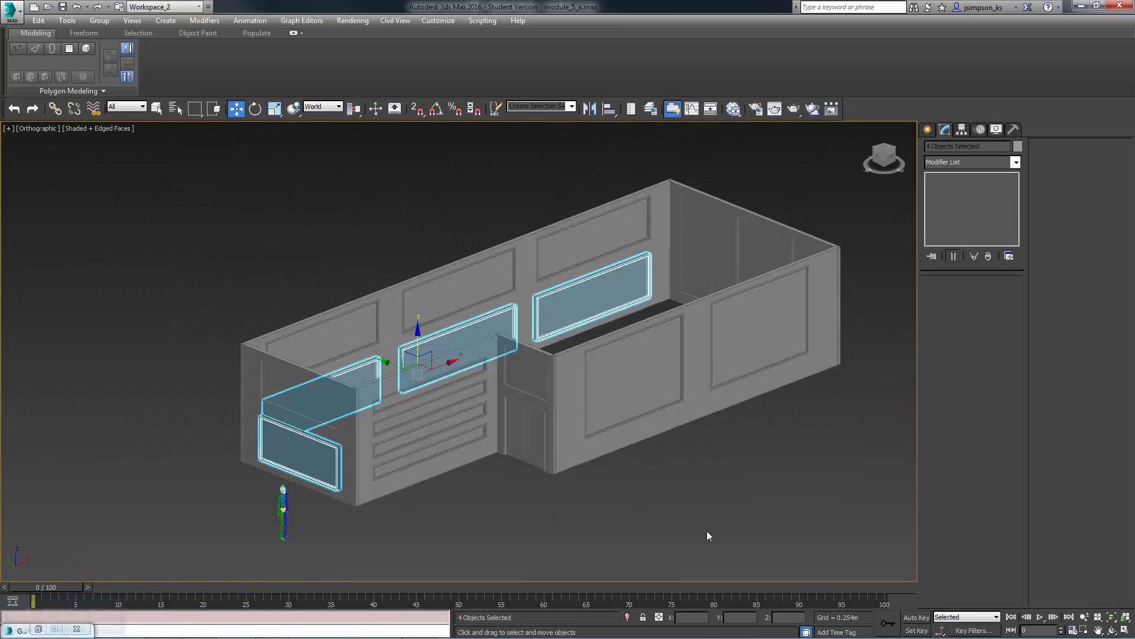
pyautogui.click(707, 534)
pyautogui.moveTo(708, 533)
pyautogui.keyDown('alt'); pyautogui.mouseDown(button='middle')
pyautogui.moveTo(584, 440)
pyautogui.moveTo(377, 413)
pyautogui.moveTo(913, 125)
pyautogui.mouseUp(button='middle'); pyautogui.keyUp('alt')
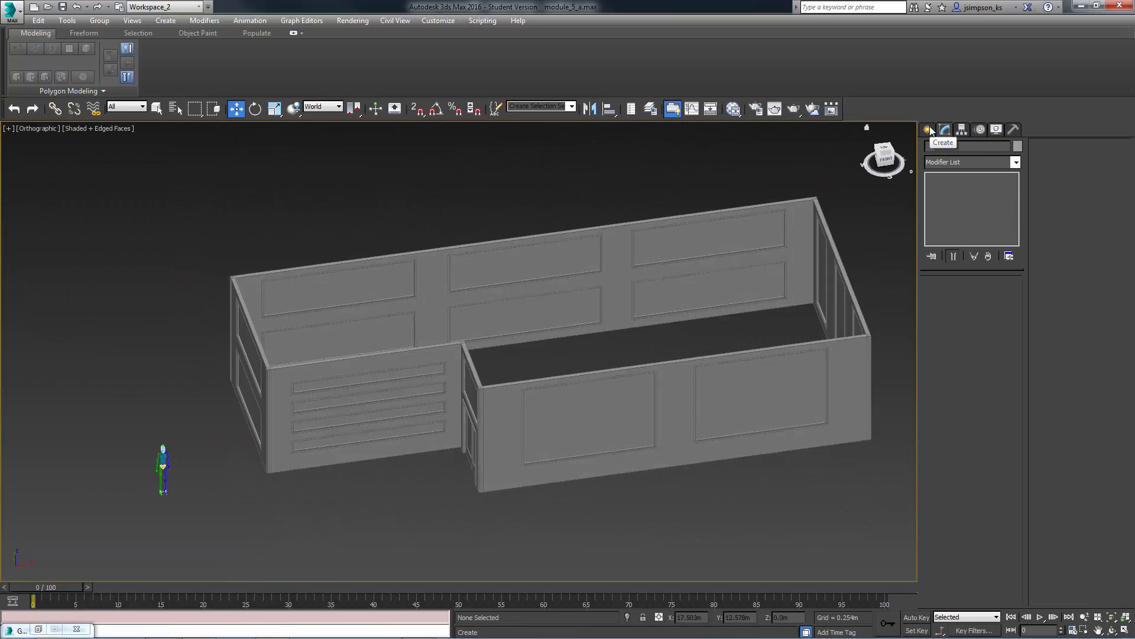
# Unhide the ground plane and copy it straight up to about 6.8 m, above the walls.
pyautogui.rightClick(198, 145)
pyautogui.click(232, 109)
pyautogui.keyDown('alt'); pyautogui.moveTo(578, 506); pyautogui.dragTo(408, 522, button='middle'); pyautogui.keyUp('alt')
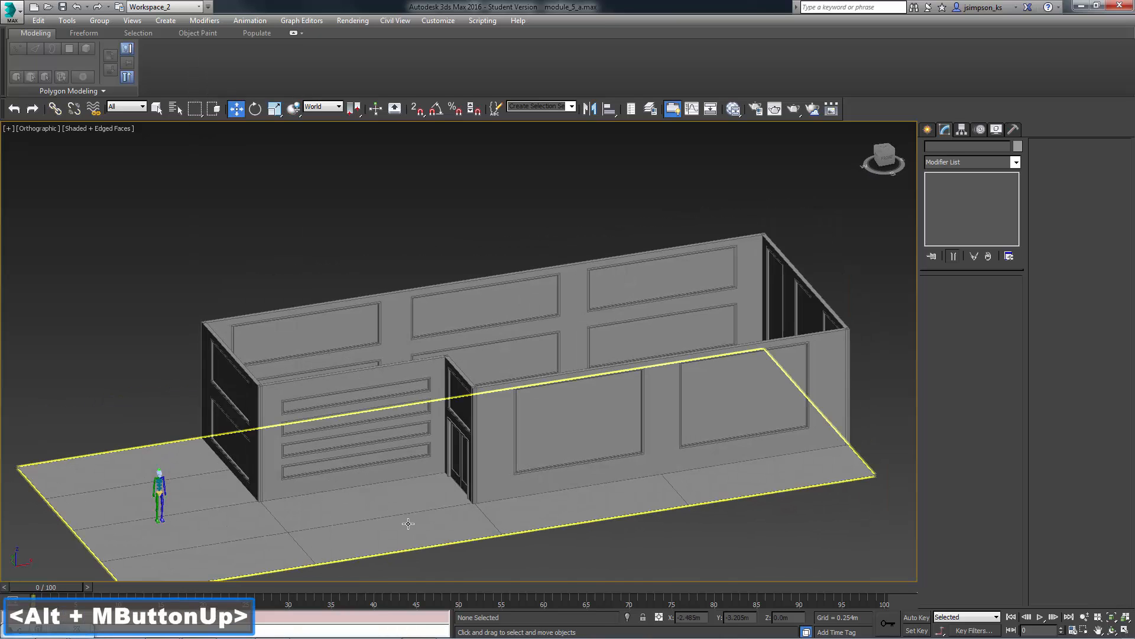
pyautogui.click(408, 522)
pyautogui.keyDown('shift'); pyautogui.moveTo(447, 434); pyautogui.dragTo(446, 239); pyautogui.keyUp('shift')
pyautogui.press('Return')
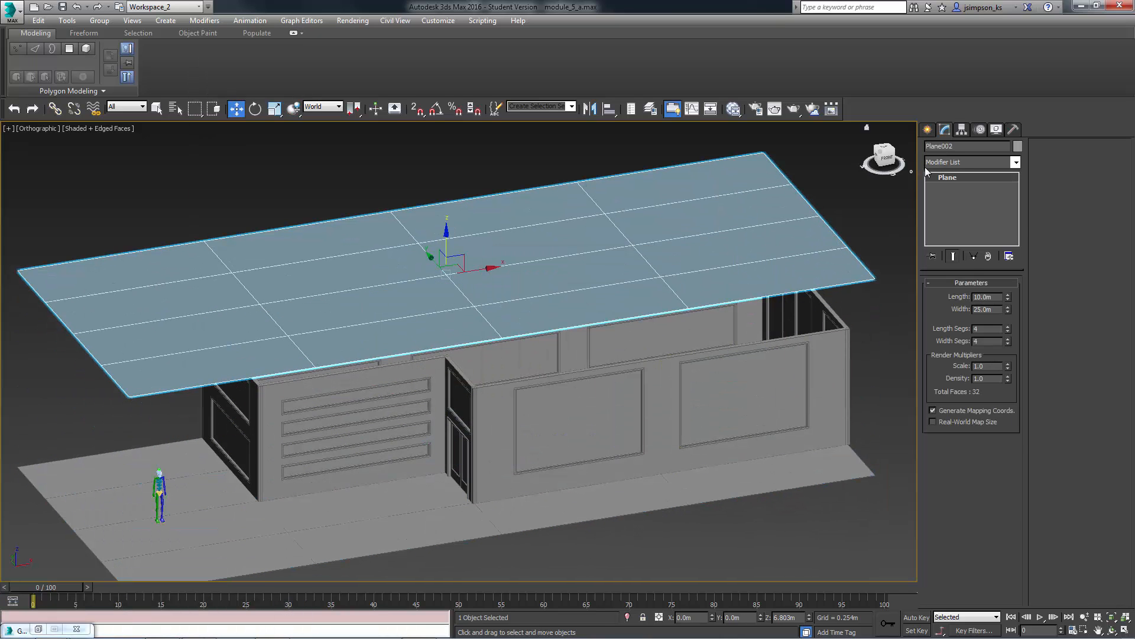
# Convert the raised plane to Editable Poly and delete its row of four polygons at the biped's end.
pyautogui.rightClick(622, 256)
pyautogui.moveTo(659, 377)
pyautogui.click(769, 387)
pyautogui.click(984, 297)
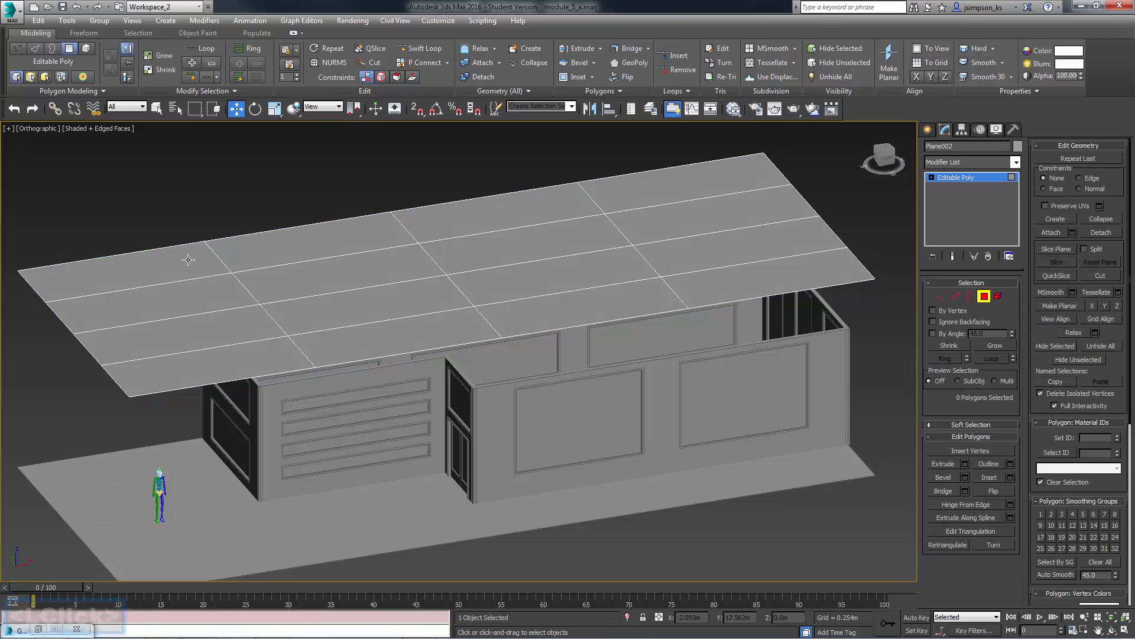
pyautogui.click(155, 264)
pyautogui.keyDown('ctrl'); pyautogui.click(183, 295); pyautogui.keyUp('ctrl')
pyautogui.keyDown('ctrl'); pyautogui.click(211, 326); pyautogui.keyUp('ctrl')
pyautogui.keyDown('ctrl'); pyautogui.click(239, 358); pyautogui.keyUp('ctrl')
pyautogui.press('Delete')
pyautogui.click(984, 297)
# Add a Shell modifier to the raised plane with an outer amount of 0.35 m.
pyautogui.click(969, 162)
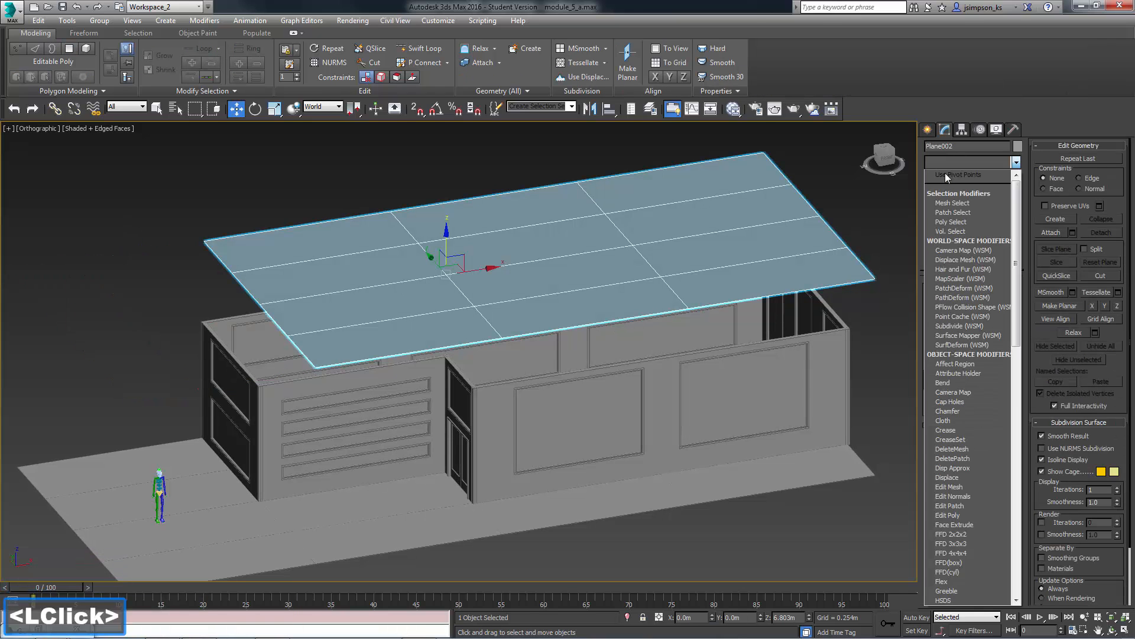
pyautogui.click(943, 279)
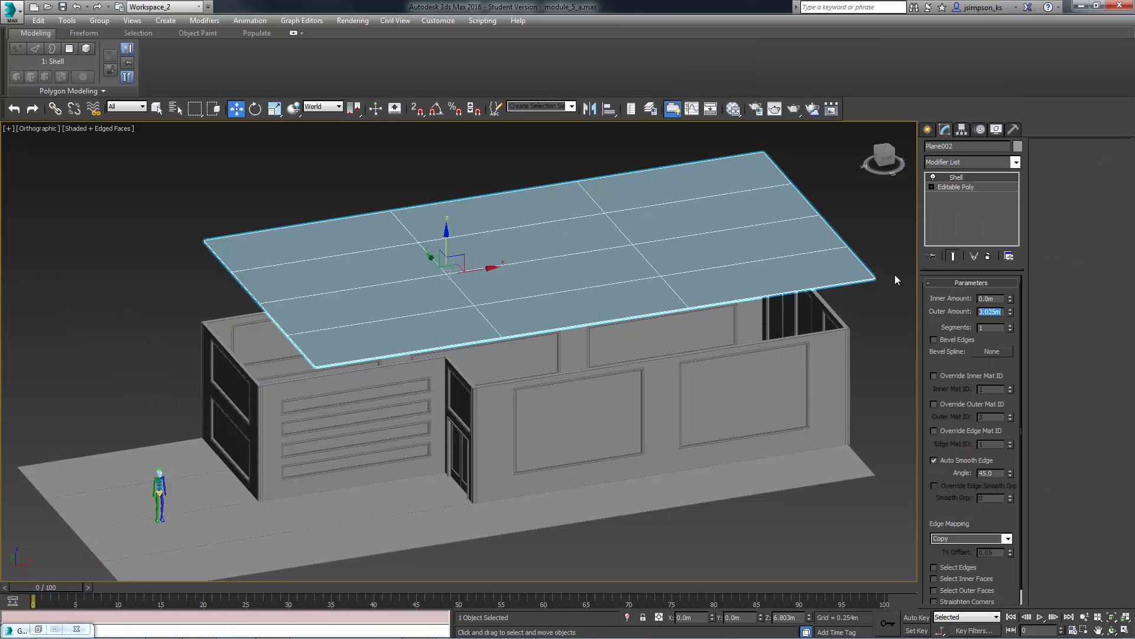
pyautogui.write('0.35')
pyautogui.press('Return')
pyautogui.keyDown('alt'); pyautogui.moveTo(896, 274); pyautogui.dragTo(492, 224, button='middle'); pyautogui.keyUp('alt')
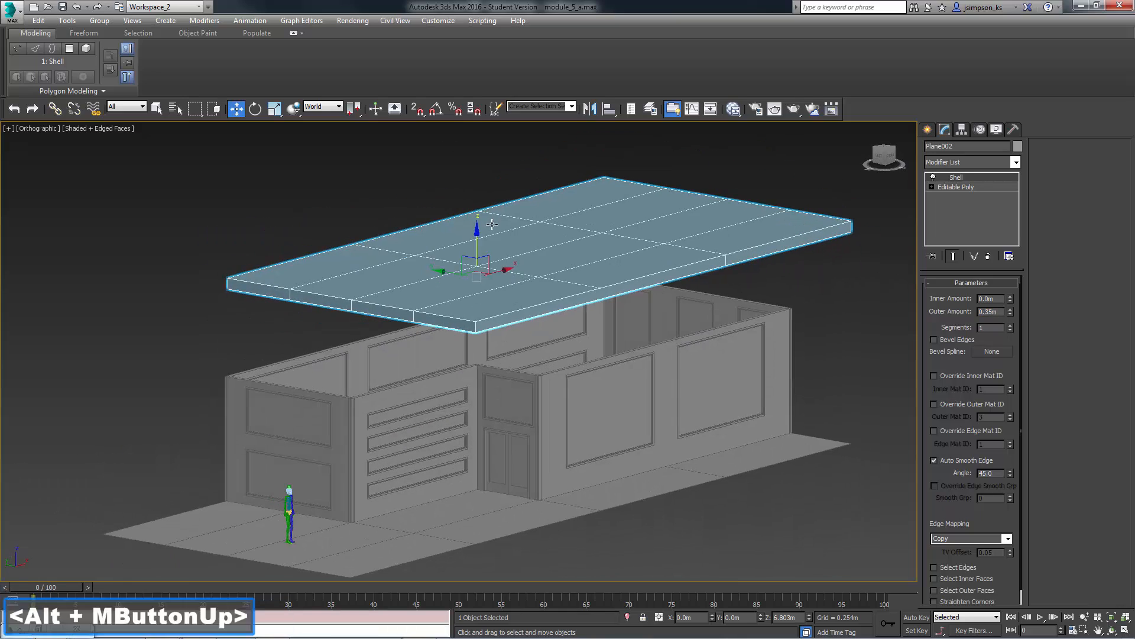
# Align the roof slab in Z with the maximum of the walls and scale it to about 116% in X and Y.
pyautogui.click(547, 386)
pyautogui.click(589, 314)
pyautogui.click(573, 420)
pyautogui.keyDown('alt'); pyautogui.moveTo(596, 421); pyautogui.dragTo(528, 438, button='middle'); pyautogui.keyUp('alt')
pyautogui.moveTo(456, 351); pyautogui.dragTo(464, 333)
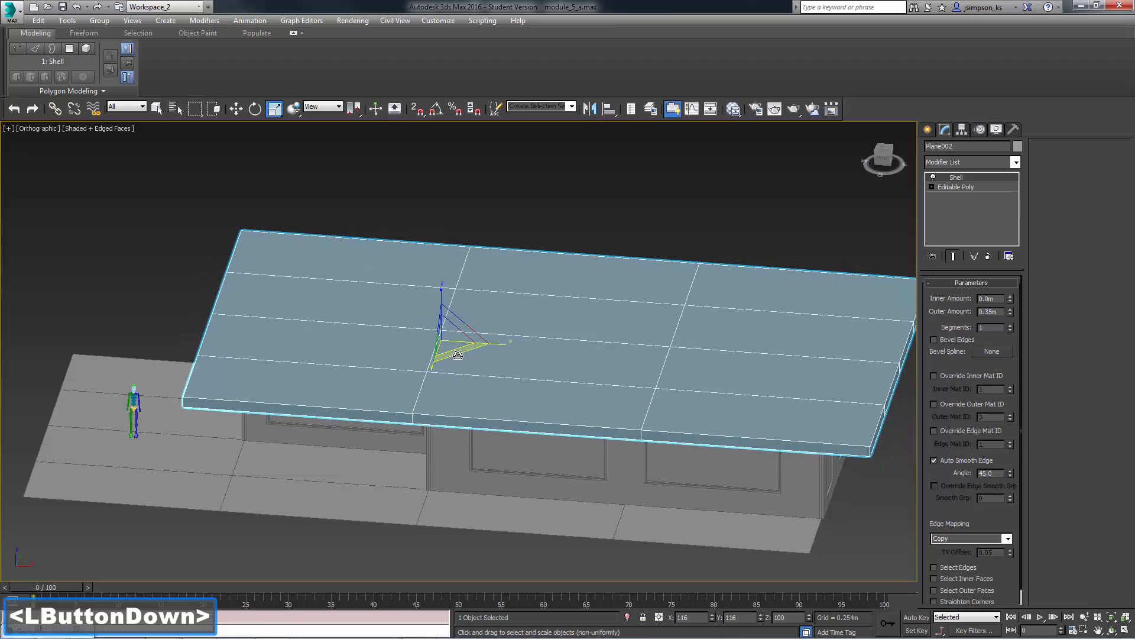
pyautogui.keyDown('alt'); pyautogui.moveTo(464, 332); pyautogui.dragTo(512, 467, button='middle'); pyautogui.keyUp('alt')
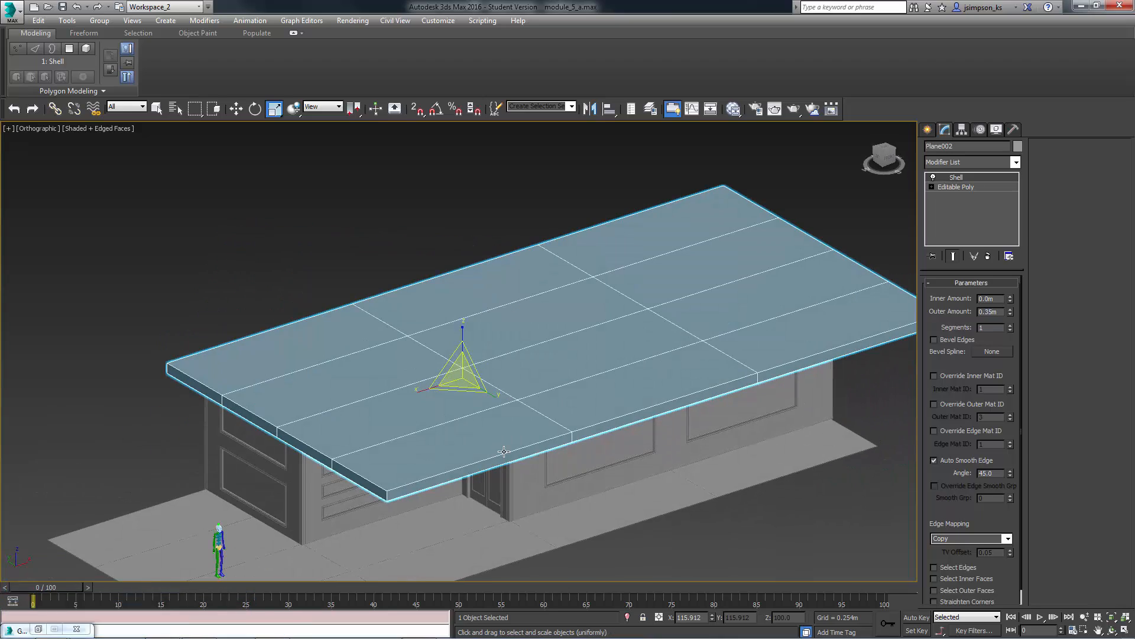
# At the slab's Editable Poly level, add an edge loop along the outer polygon row and move it outward near the long wall.
pyautogui.click(952, 187)
pyautogui.keyDown('alt'); pyautogui.moveTo(450, 331); pyautogui.dragTo(527, 410, button='middle'); pyautogui.keyUp('alt')
pyautogui.click(621, 408)
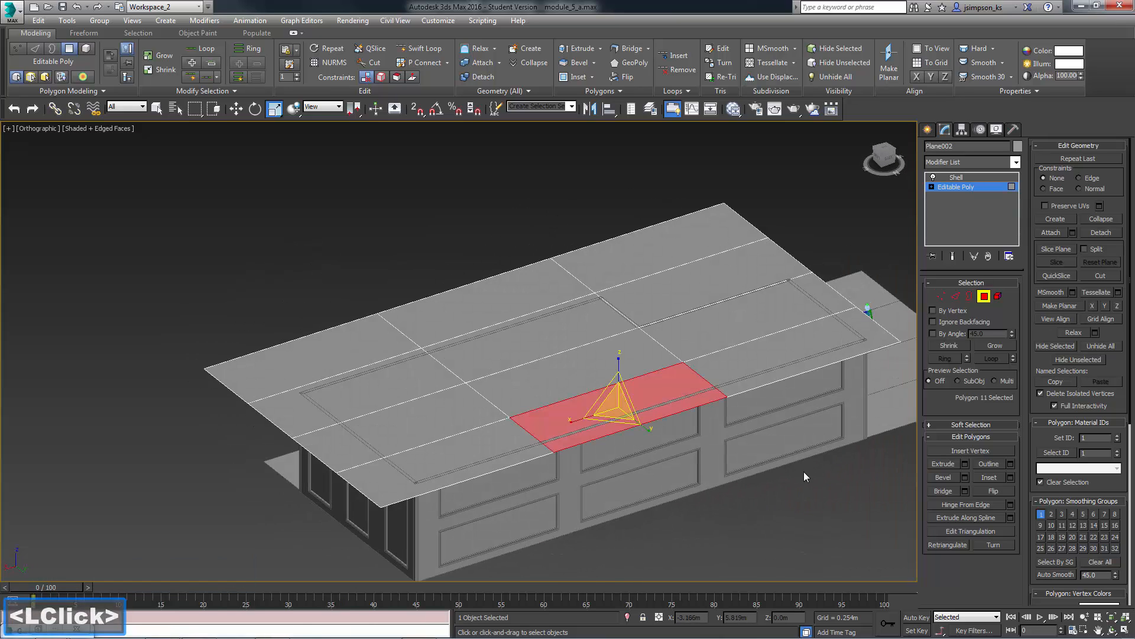
pyautogui.keyDown('alt'); pyautogui.moveTo(804, 471); pyautogui.dragTo(835, 478, button='middle'); pyautogui.keyUp('alt')
pyautogui.keyDown('ctrl'); pyautogui.keyDown('alt'); pyautogui.moveTo(835, 478); pyautogui.dragTo(849, 349, button='middle'); pyautogui.keyUp('alt'); pyautogui.keyUp('ctrl')
pyautogui.press('2')
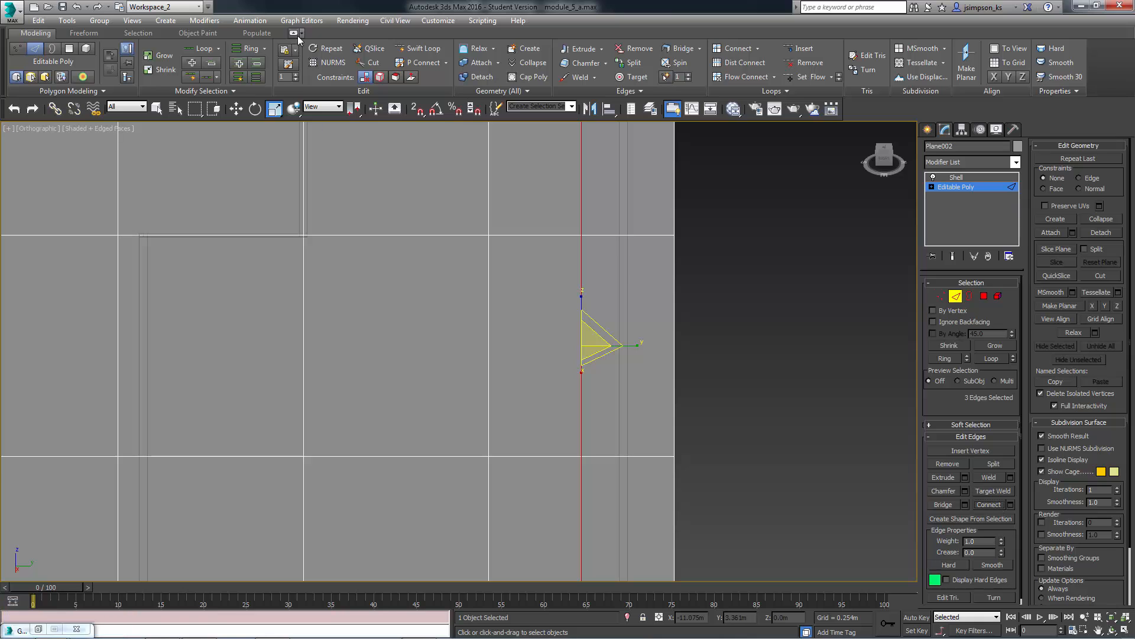
# Delete the middle polygon inside the new edge loop to cut a roof opening, and return to the Shell level.
pyautogui.press('4')
pyautogui.click(660, 363)
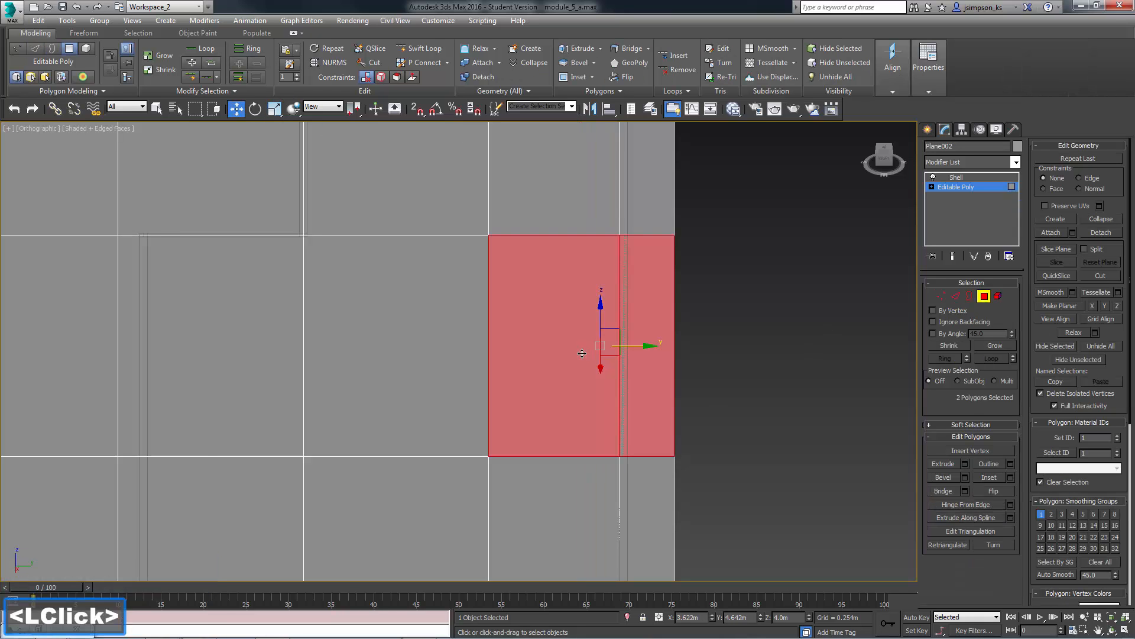
pyautogui.press('Delete')
pyautogui.keyDown('alt'); pyautogui.moveTo(482, 366); pyautogui.dragTo(520, 350, button='middle'); pyautogui.keyUp('alt')
pyautogui.click(955, 188)
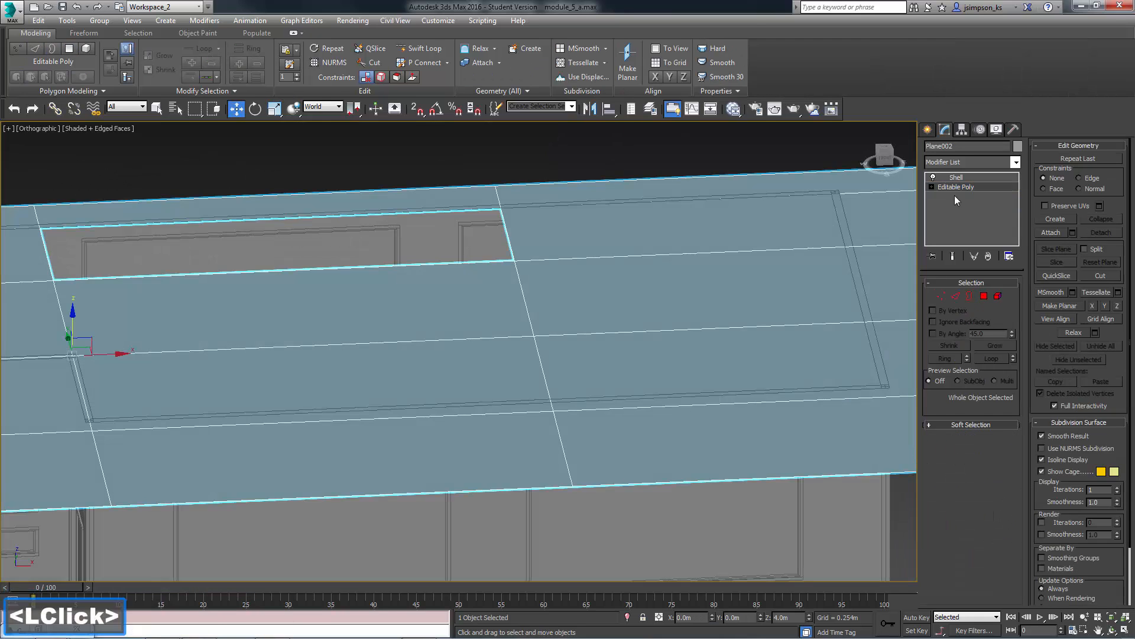
pyautogui.click(955, 177)
pyautogui.keyDown('alt'); pyautogui.moveTo(508, 308); pyautogui.dragTo(402, 331, button='middle'); pyautogui.keyUp('alt')
pyautogui.scroll(-1, 402, 331)
pyautogui.moveTo(402, 332); pyautogui.dragTo(309, 360, button='middle')
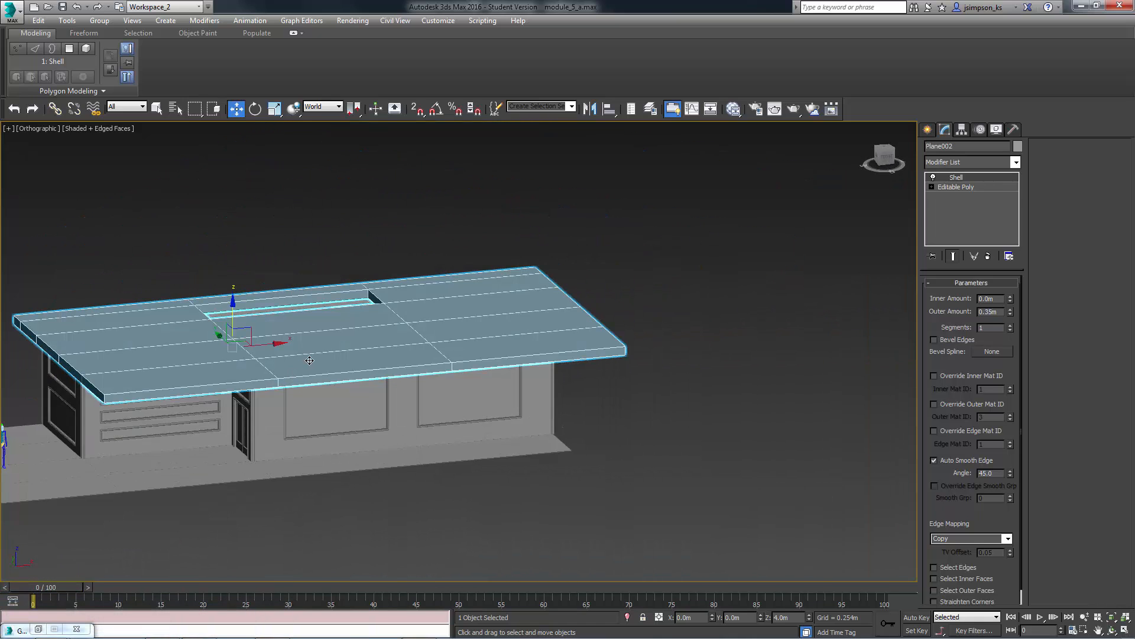
# Copy the walls with their windows straight up and align the copy's minimum in Z with the slab's maximum.
pyautogui.click(111, 129)
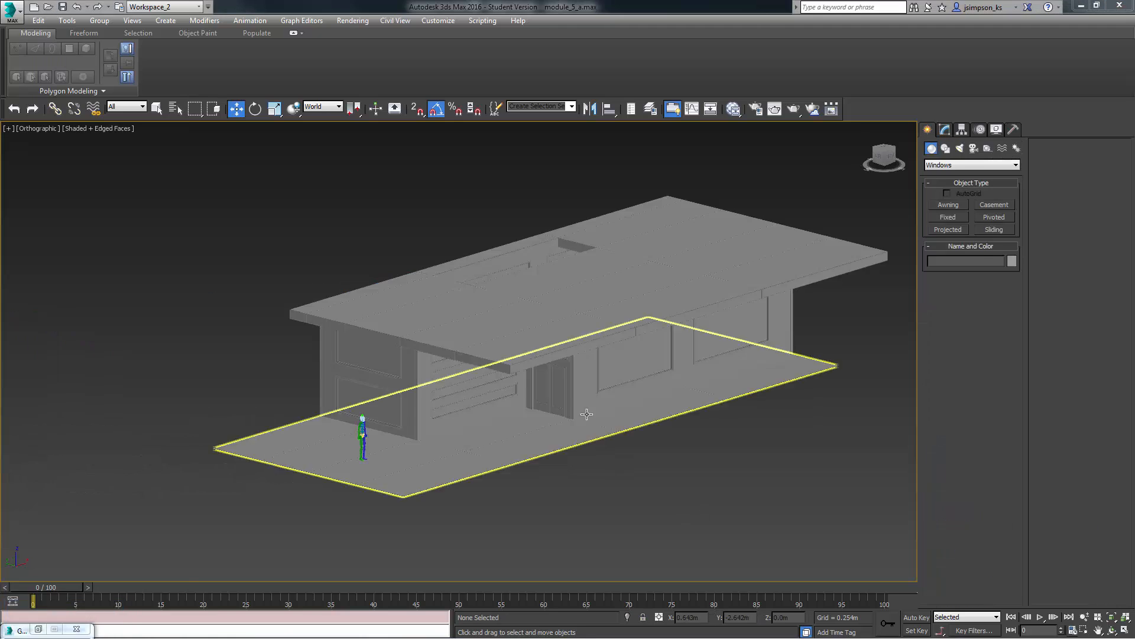
pyautogui.click(533, 212)
pyautogui.keyDown('shift'); pyautogui.moveTo(534, 210); pyautogui.dragTo(534, 155); pyautogui.keyUp('shift')
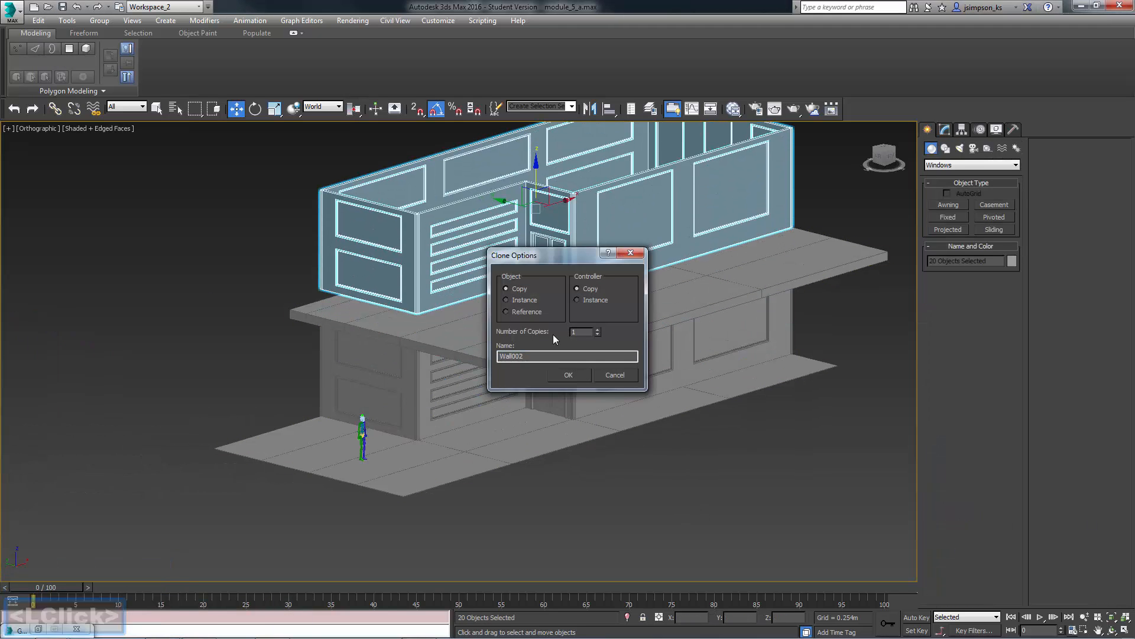
pyautogui.click(569, 374)
pyautogui.hotkey('alt', 'a')
pyautogui.click(581, 423)
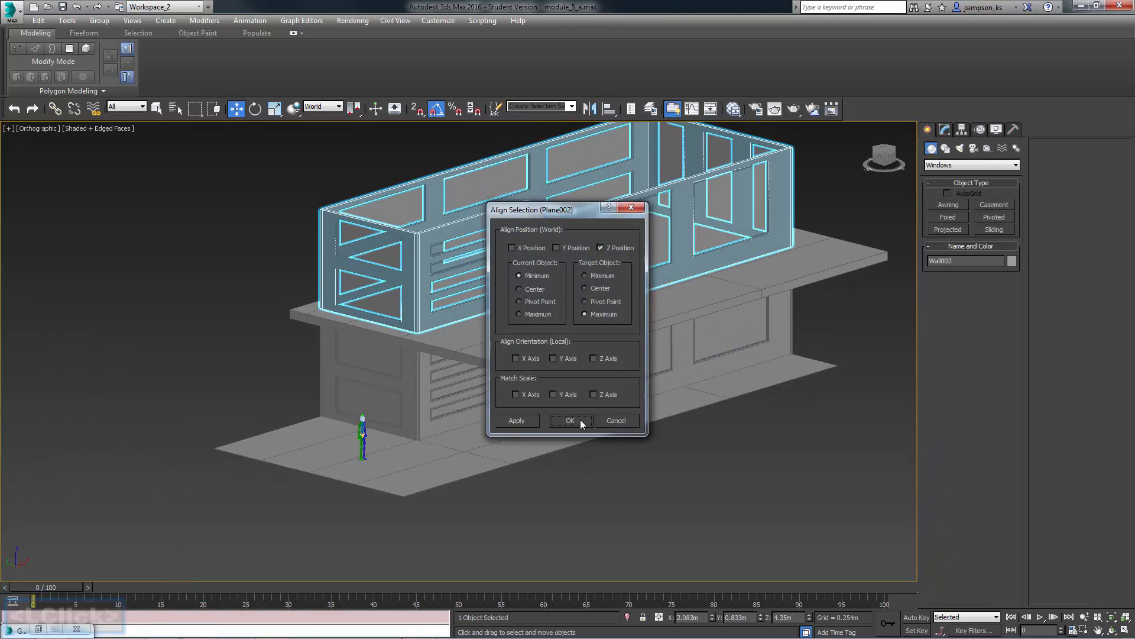
pyautogui.click(570, 420)
# Delete the three lower strip windows from the upper-floor wall, keeping only the topmost one.
pyautogui.keyDown('ctrl'); pyautogui.click(448, 285); pyautogui.keyUp('ctrl')
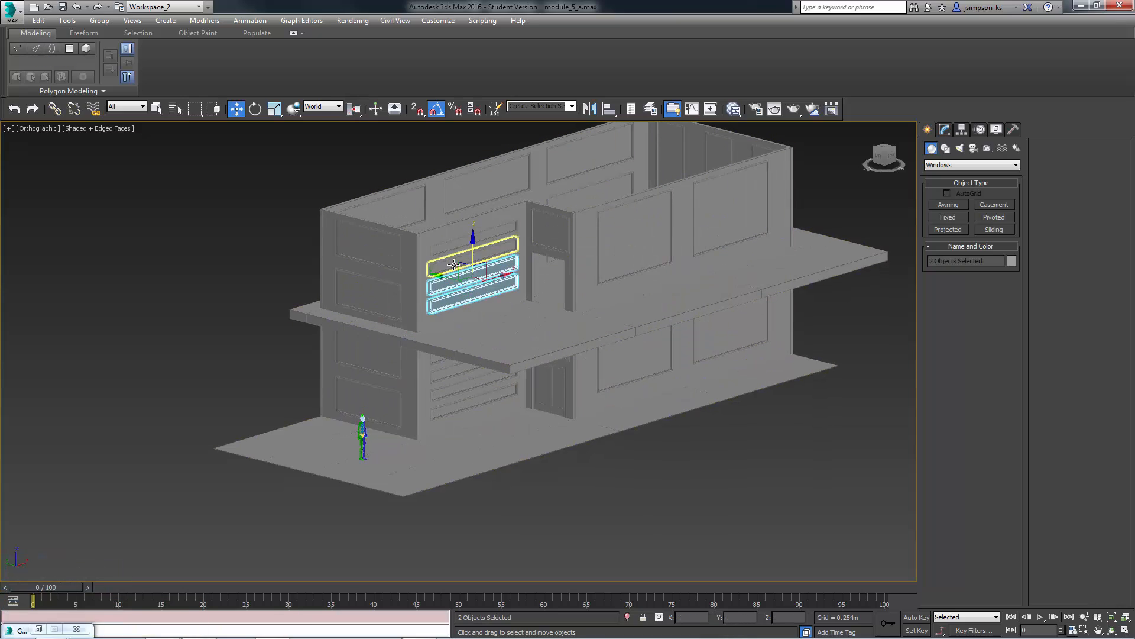
pyautogui.press('Delete')
pyautogui.keyDown('alt'); pyautogui.moveTo(567, 326); pyautogui.dragTo(615, 379, button='middle'); pyautogui.keyUp('alt')
pyautogui.click(719, 368)
pyautogui.click(740, 298)
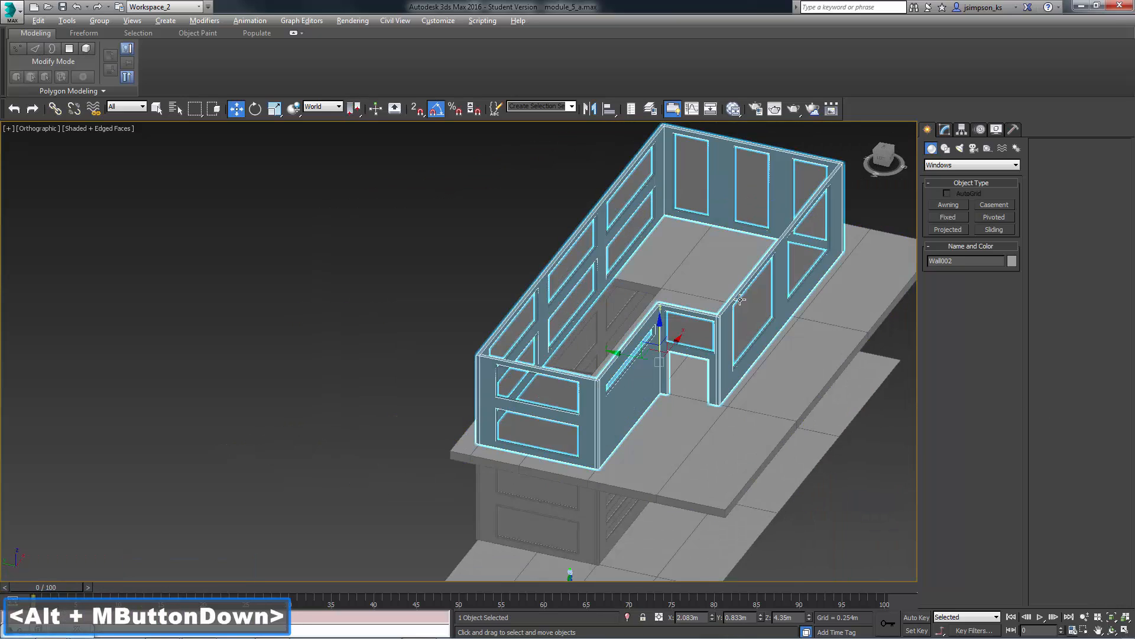
# Set the upper floor's large window nearest the double door opening to 2 m wide and copy it sideways along the wall.
pyautogui.keyDown('alt'); pyautogui.moveTo(740, 298); pyautogui.dragTo(790, 402, button='middle'); pyautogui.keyUp('alt')
pyautogui.keyDown('ctrl'); pyautogui.keyDown('alt'); pyautogui.moveTo(789, 402); pyautogui.dragTo(789, 355, button='middle'); pyautogui.keyUp('alt'); pyautogui.keyUp('ctrl')
pyautogui.click(639, 464)
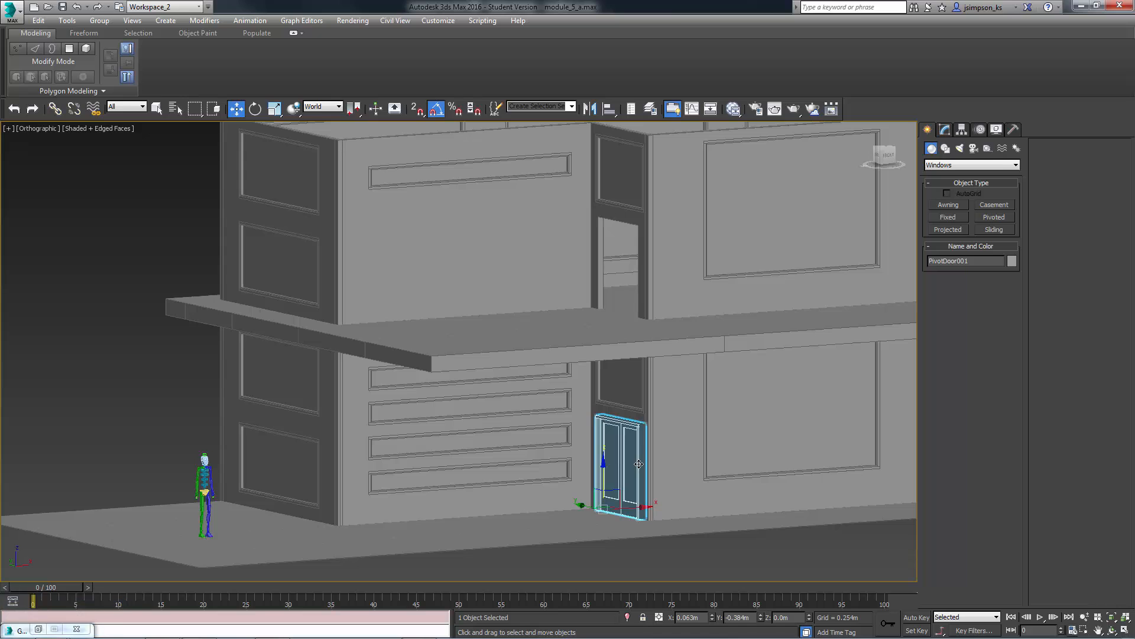
pyautogui.keyDown('alt'); pyautogui.moveTo(640, 442); pyautogui.dragTo(537, 401, button='middle'); pyautogui.keyUp('alt')
pyautogui.click(619, 337)
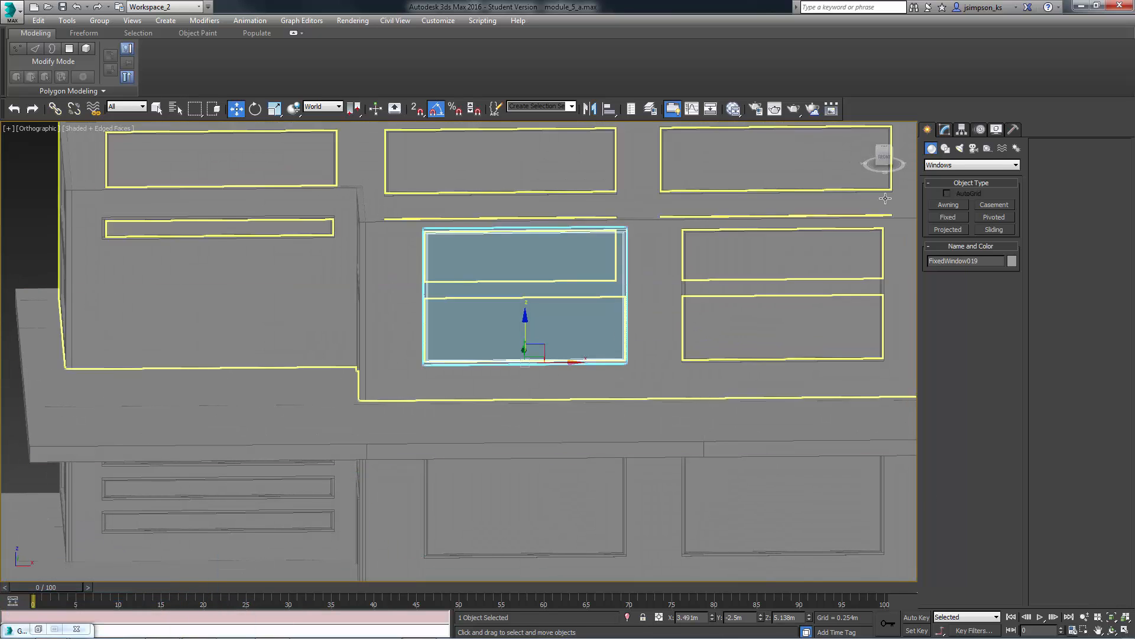
pyautogui.write('2')
pyautogui.press('Return')
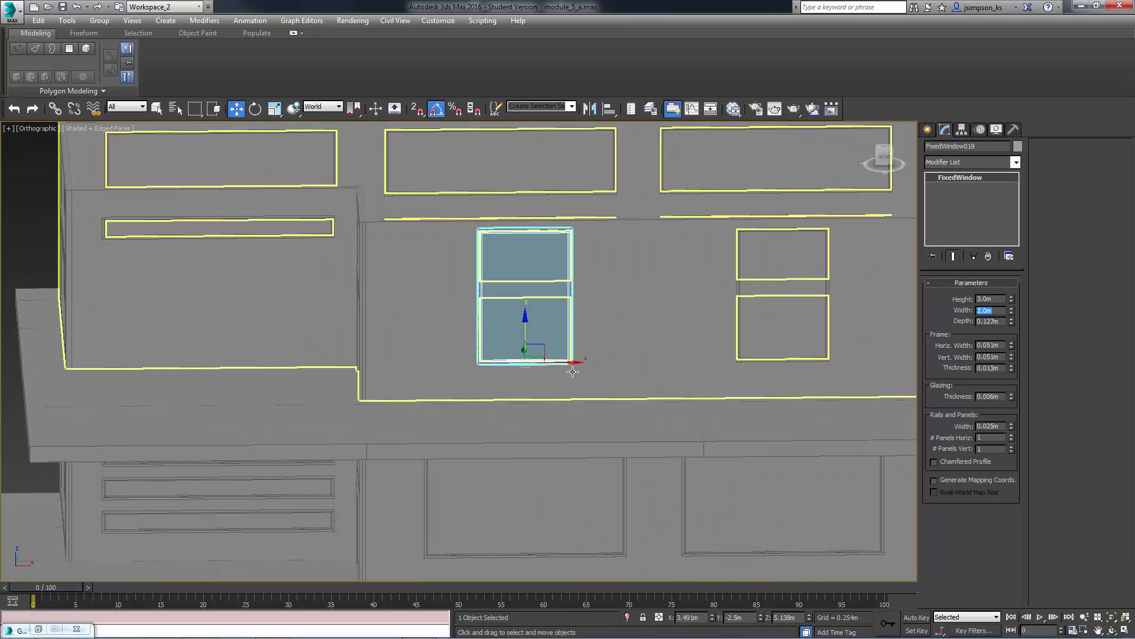
pyautogui.keyDown('shift'); pyautogui.moveTo(565, 368); pyautogui.dragTo(693, 382); pyautogui.keyUp('shift')
pyautogui.click(567, 373)
# Delete the upper middle window from the long back wall of the upper floor.
pyautogui.moveTo(779, 315)
pyautogui.mouseDown(button='middle')
pyautogui.moveTo(445, 314)
pyautogui.moveTo(357, 331)
pyautogui.mouseUp(button='middle')
pyautogui.moveTo(556, 432)
pyautogui.mouseDown(button='middle')
pyautogui.moveTo(502, 287)
pyautogui.moveTo(510, 311)
pyautogui.mouseUp(button='middle')
pyautogui.click(524, 273)
pyautogui.press('Delete')
pyautogui.click(539, 352)
pyautogui.press('Delete')
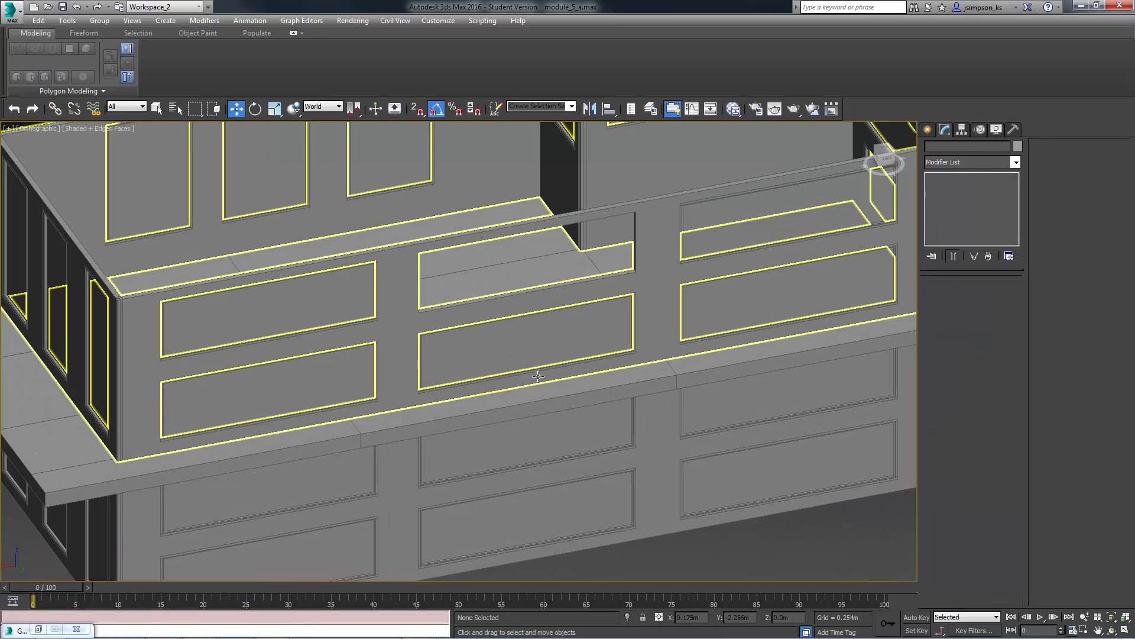
pyautogui.hotkey('ctrl', 'z')
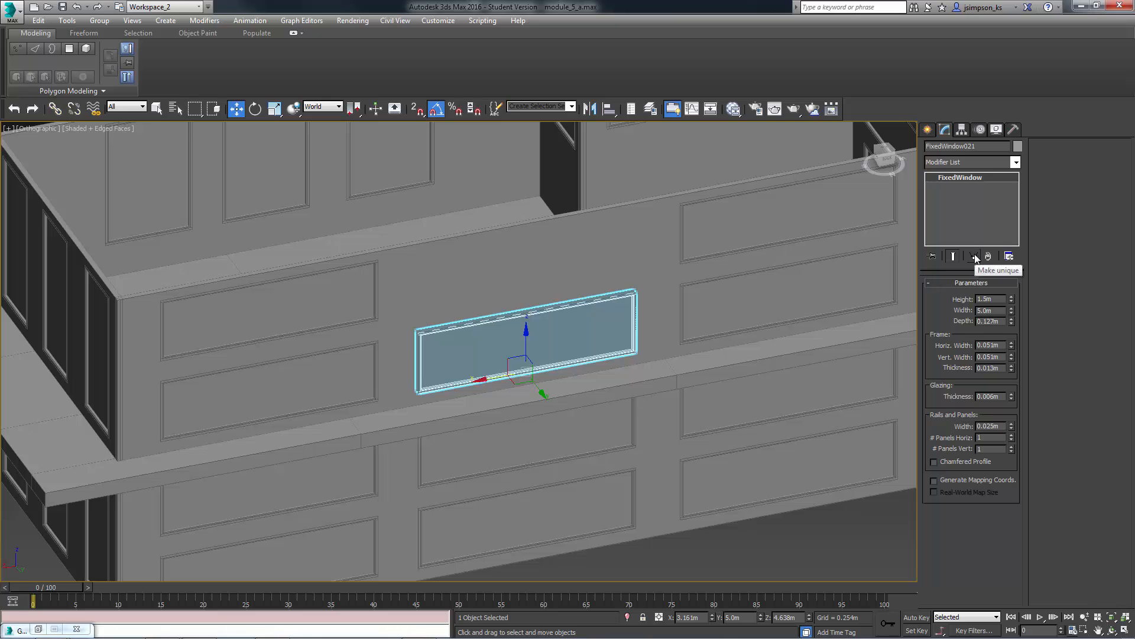
# Make the remaining middle window on the long back wall unique, set its height to 3 m and align it with its neighbour.
pyautogui.write('3')
pyautogui.press('Return')
pyautogui.keyDown('alt'); pyautogui.moveTo(697, 312); pyautogui.dragTo(650, 308, button='middle'); pyautogui.keyUp('alt')
pyautogui.click(609, 108)
pyautogui.click(650, 214)
pyautogui.click(562, 421)
# Copy the ground-floor double door about 2.6 m toward the biped and align it in Z, centre to centre, with the upper strip window.
pyautogui.keyDown('alt'); pyautogui.moveTo(562, 420); pyautogui.dragTo(685, 321, button='middle'); pyautogui.keyUp('alt')
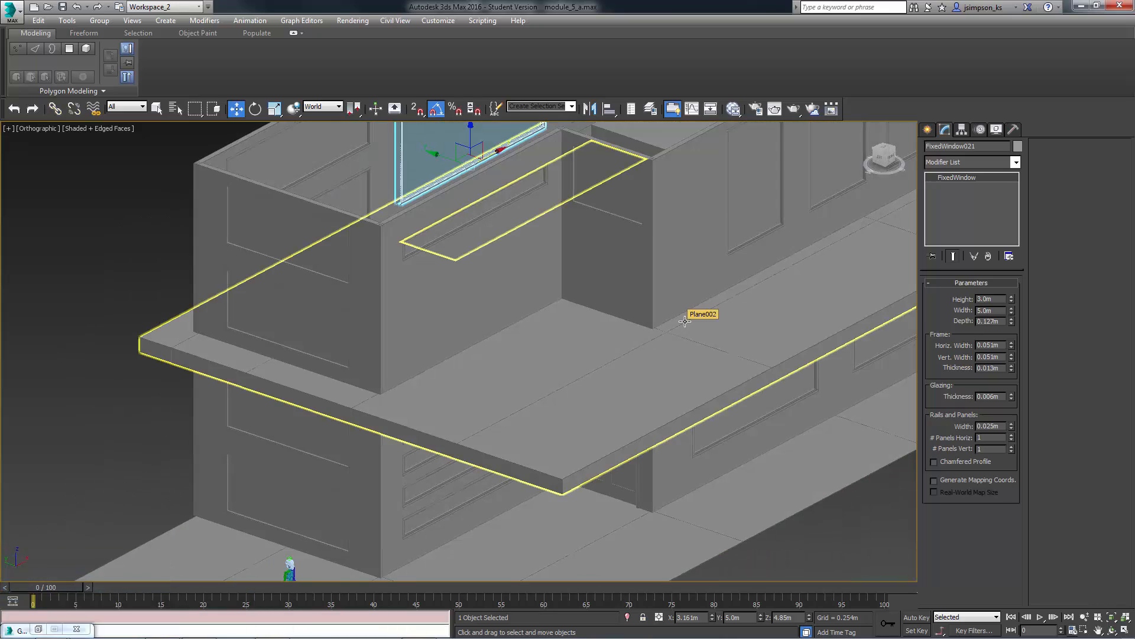
pyautogui.keyDown('alt'); pyautogui.moveTo(633, 470); pyautogui.dragTo(641, 491, button='middle'); pyautogui.keyUp('alt')
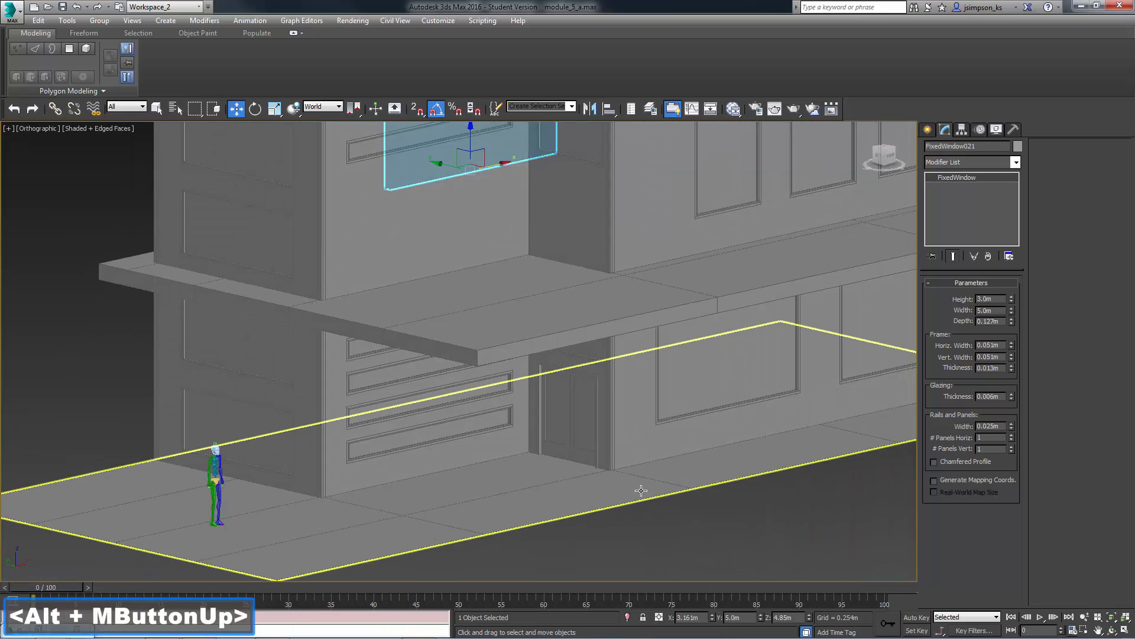
pyautogui.click(580, 436)
pyautogui.keyDown('shift'); pyautogui.moveTo(569, 450); pyautogui.dragTo(485, 470); pyautogui.keyUp('shift')
pyautogui.click(567, 371)
pyautogui.moveTo(414, 180)
pyautogui.mouseDown(button='middle')
pyautogui.moveTo(459, 264)
pyautogui.moveTo(450, 251)
pyautogui.mouseUp(button='middle')
pyautogui.hotkey('alt', 'a')
pyautogui.click(476, 202)
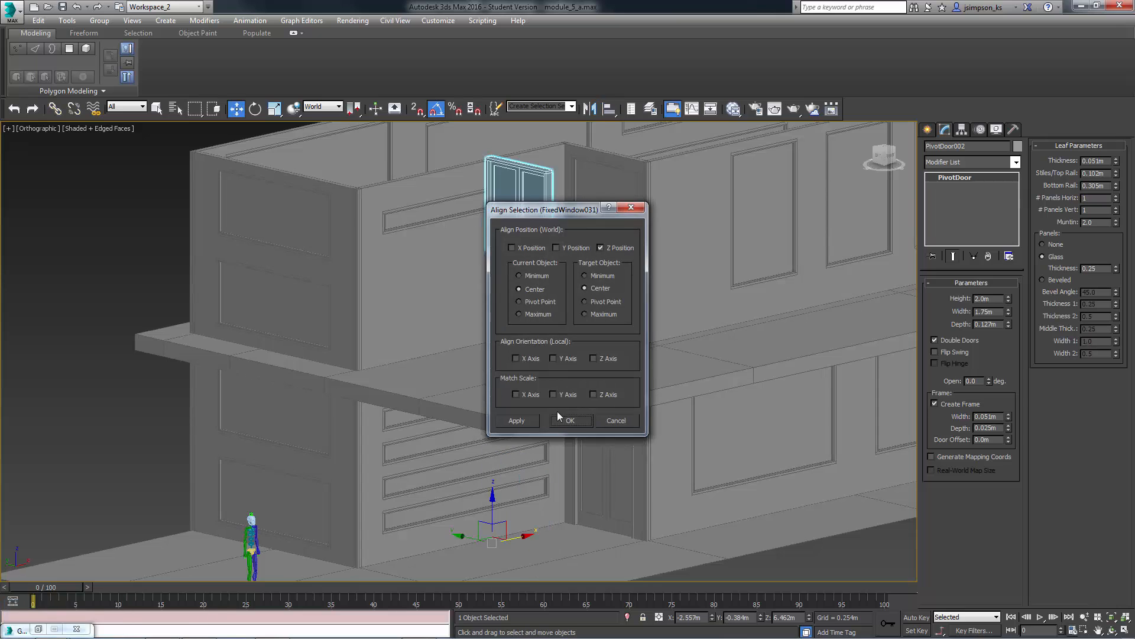
pyautogui.click(559, 417)
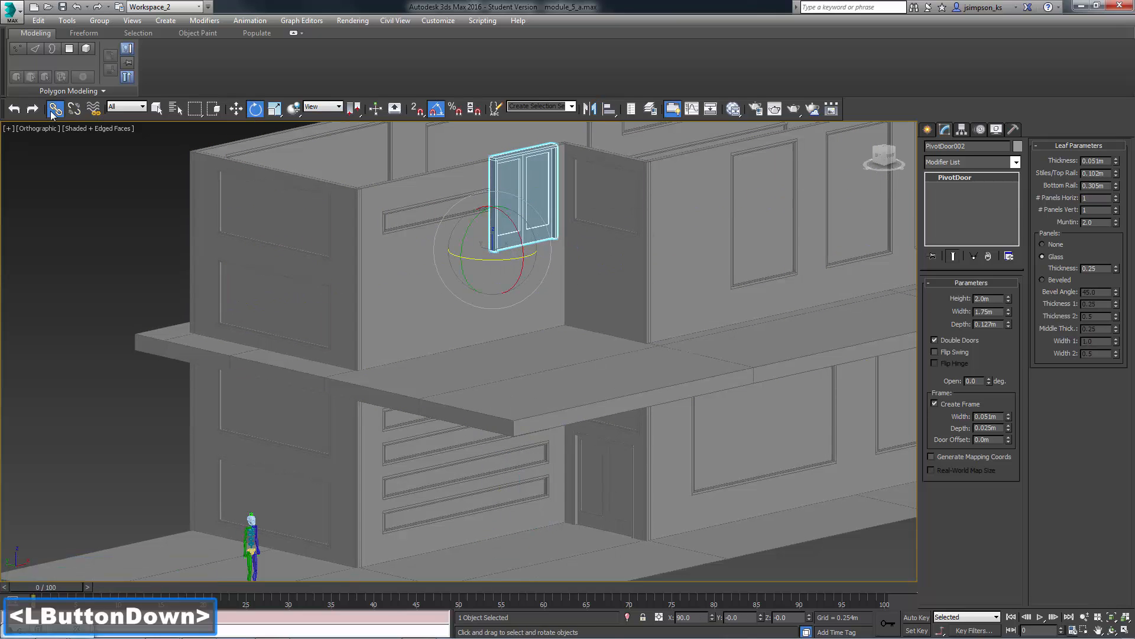
# Move the copied double door down below the upper strip window and align it in Y with that window.
pyautogui.moveTo(502, 237); pyautogui.dragTo(413, 320)
pyautogui.click(236, 109)
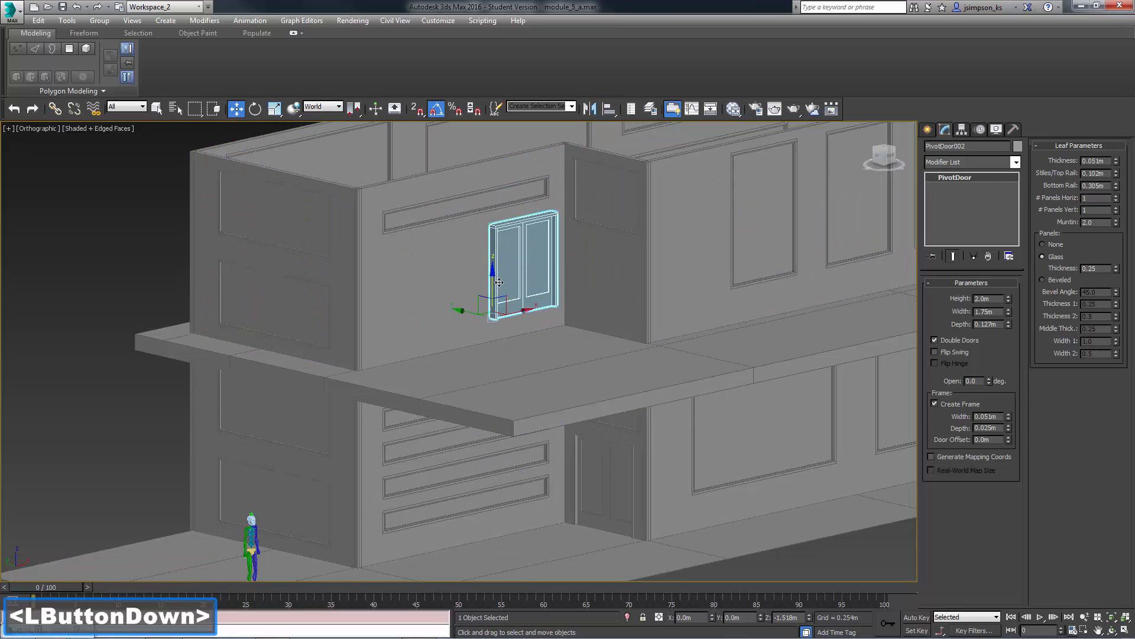
pyautogui.keyDown('alt'); pyautogui.moveTo(465, 339); pyautogui.dragTo(496, 372, button='middle'); pyautogui.keyUp('alt')
pyautogui.hotkey('alt', 'a')
pyautogui.click(451, 217)
pyautogui.click(602, 248)
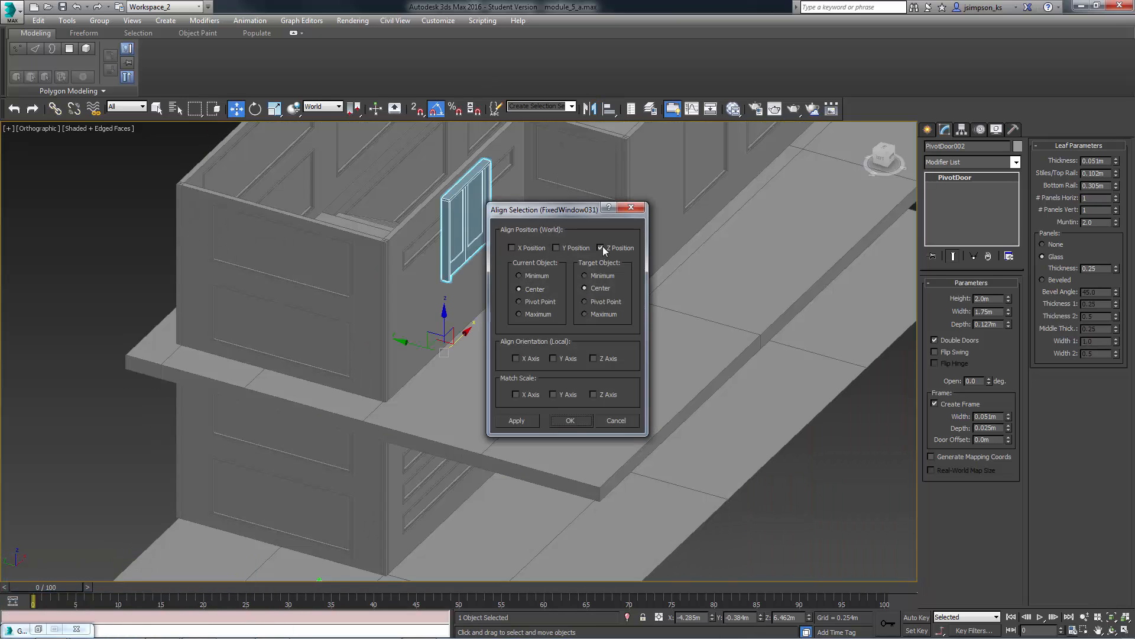
pyautogui.click(570, 421)
pyautogui.keyDown('alt'); pyautogui.moveTo(519, 413); pyautogui.dragTo(407, 381, button='middle'); pyautogui.keyUp('alt')
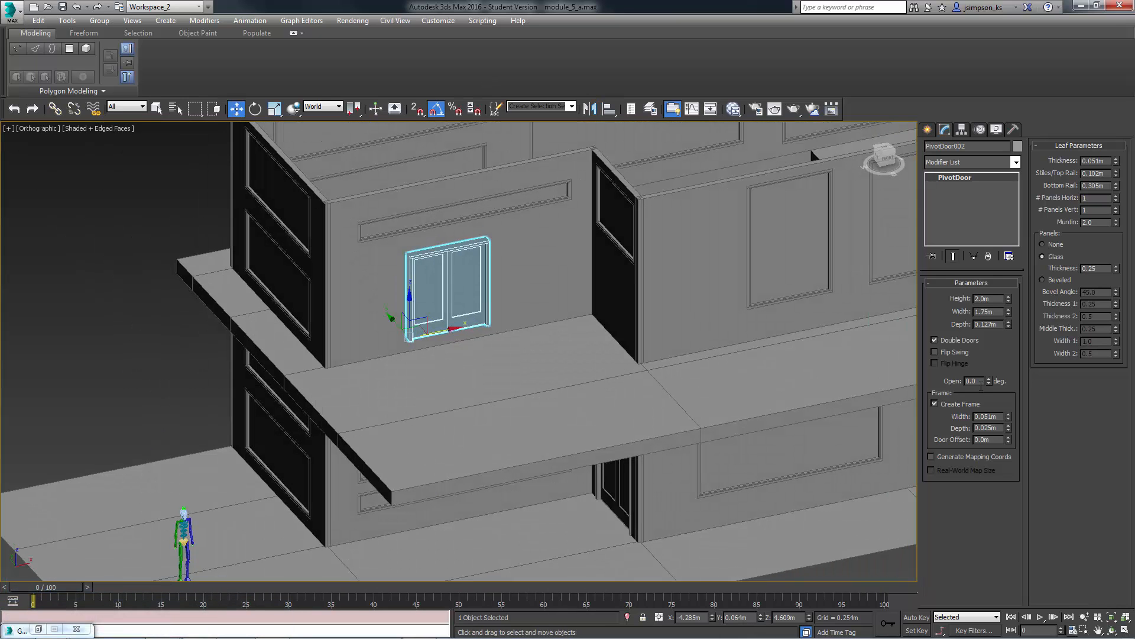
# Make the copied upper-floor door unique and align its base in Z with the base of the upper wall.
pyautogui.click(975, 256)
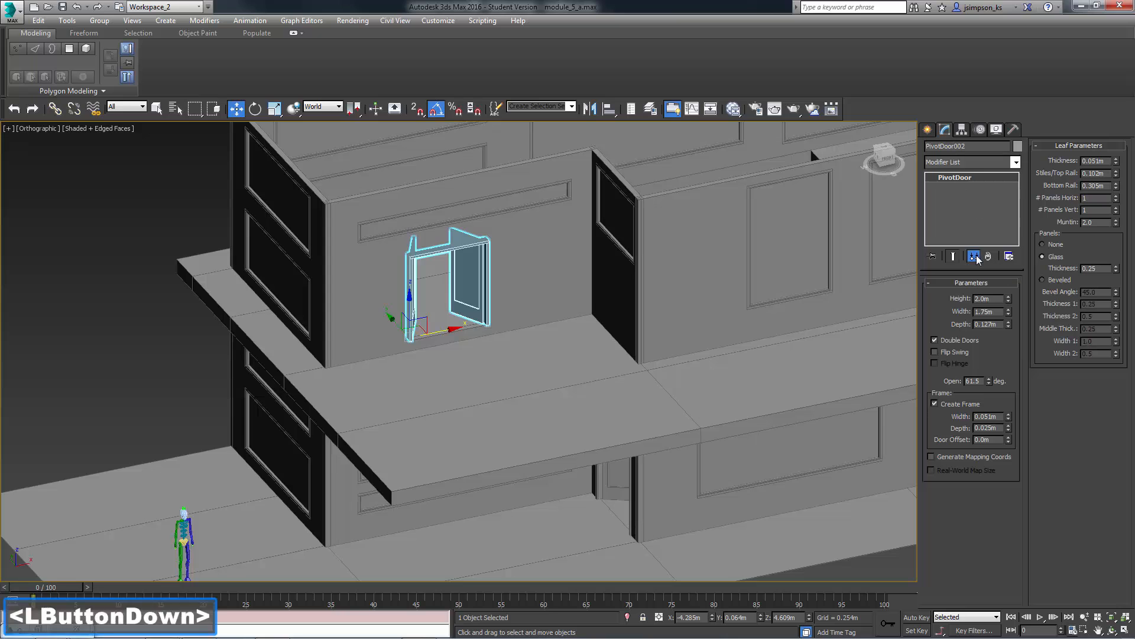
pyautogui.keyDown('alt'); pyautogui.moveTo(482, 408); pyautogui.dragTo(595, 126, button='middle'); pyautogui.keyUp('alt')
pyautogui.click(609, 109)
pyautogui.click(531, 246)
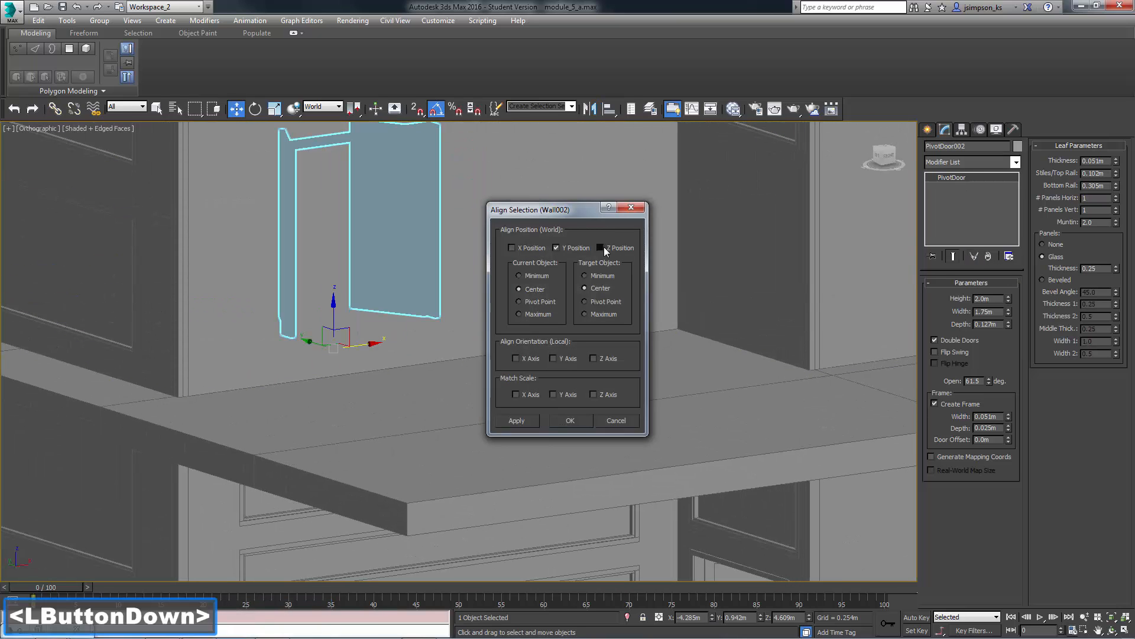
pyautogui.click(570, 420)
# Flip the swing of the upper double door and open its leaves to 145 degrees.
pyautogui.click(935, 352)
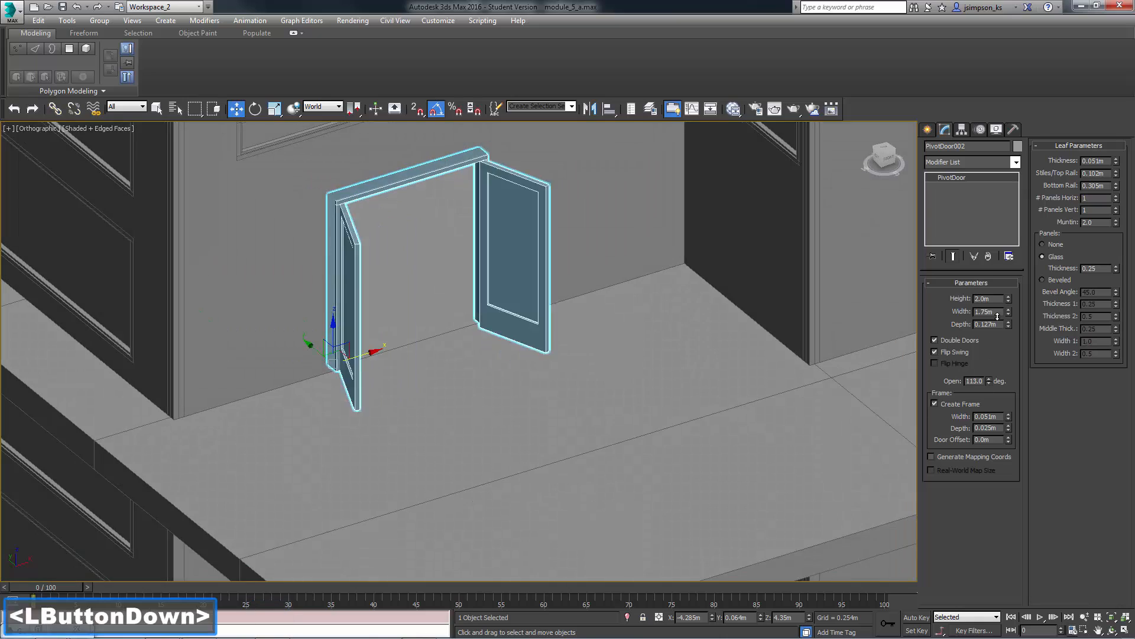
pyautogui.moveTo(998, 316); pyautogui.dragTo(1000, 278)
pyautogui.keyDown('ctrl'); pyautogui.keyDown('alt'); pyautogui.moveTo(509, 307); pyautogui.dragTo(485, 455, button='middle'); pyautogui.keyUp('alt'); pyautogui.keyUp('ctrl')
pyautogui.press('t')
pyautogui.moveTo(567, 237); pyautogui.dragTo(595, 381, button='middle')
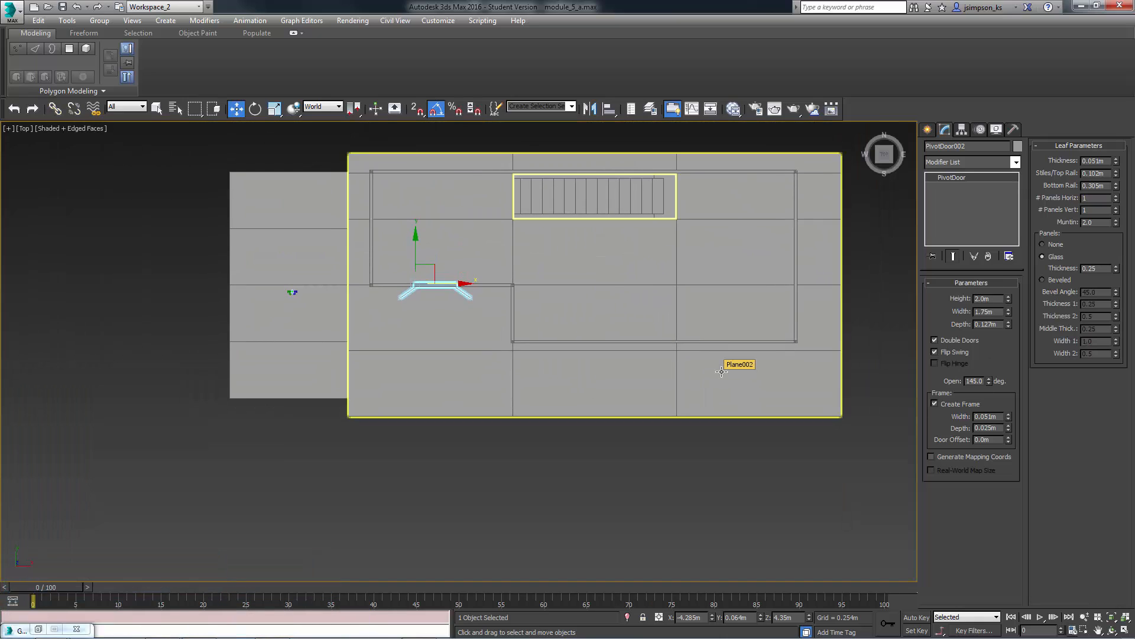
pyautogui.click(927, 129)
pyautogui.click(946, 253)
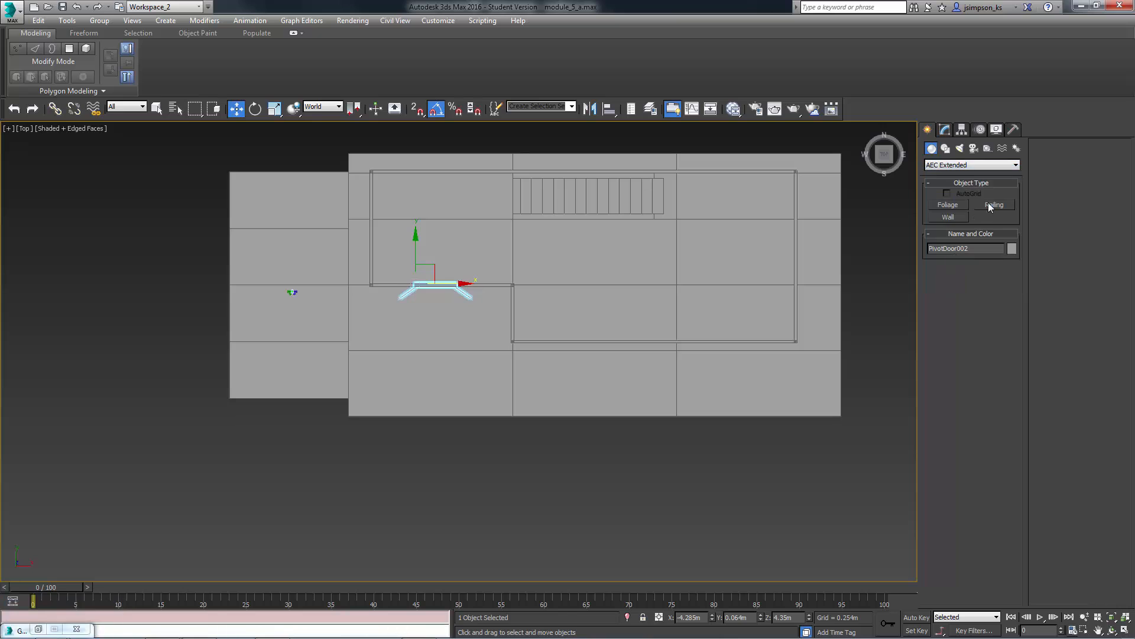
pyautogui.click(994, 205)
pyautogui.moveTo(740, 426); pyautogui.dragTo(703, 400, button='middle')
pyautogui.rightClick(999, 207)
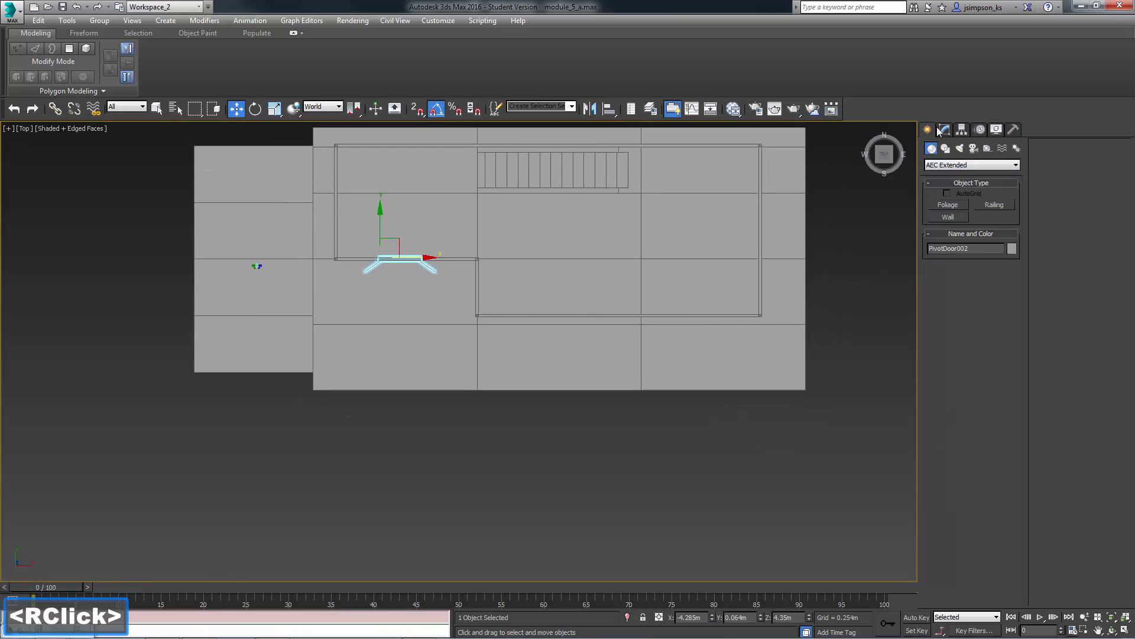
# Draw an open line snapped to the grid vertices of the isolated ground plane as a balcony railing path, and end isolation.
pyautogui.click(935, 165)
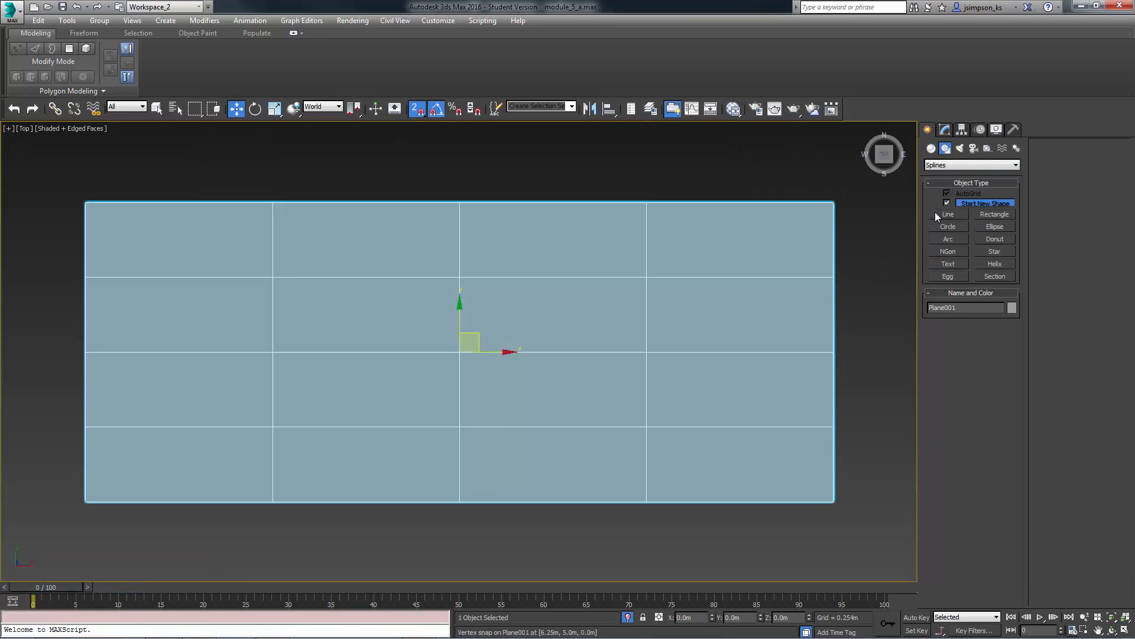
pyautogui.click(273, 276)
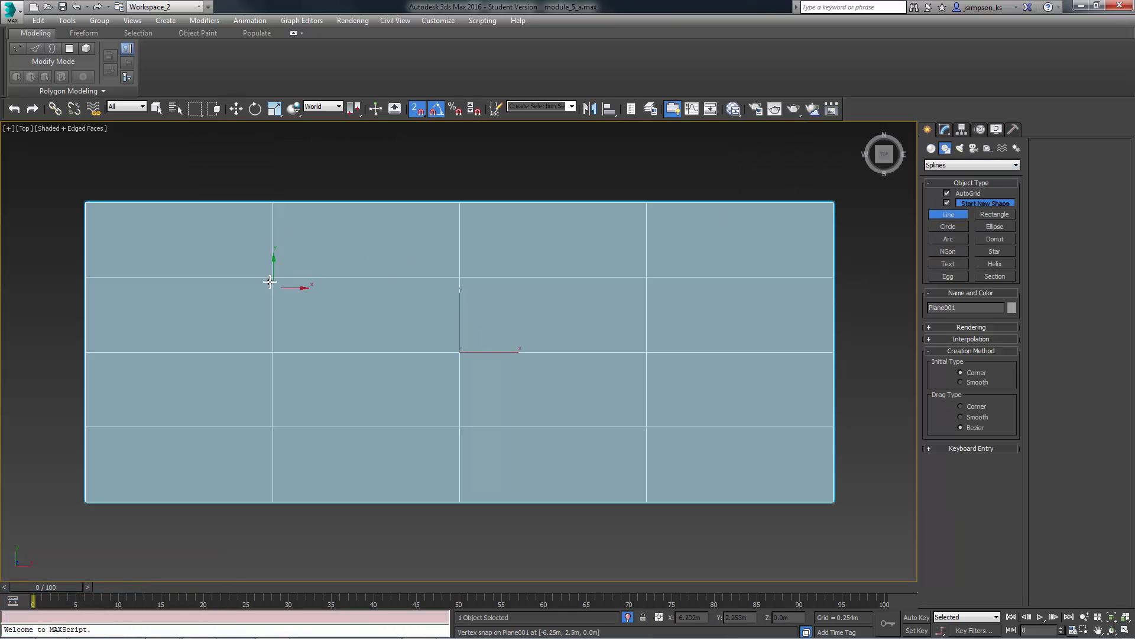
pyautogui.rightClick(859, 328)
pyautogui.rightClick(905, 449)
pyautogui.keyDown('alt'); pyautogui.moveTo(650, 467); pyautogui.dragTo(709, 428, button='middle'); pyautogui.keyUp('alt')
pyautogui.click(629, 617)
# Turn off vertex snapping and move the path line forward over the balcony slab in front of the upper walls.
pyautogui.keyDown('alt'); pyautogui.moveTo(598, 438); pyautogui.dragTo(558, 321, button='middle'); pyautogui.keyUp('alt')
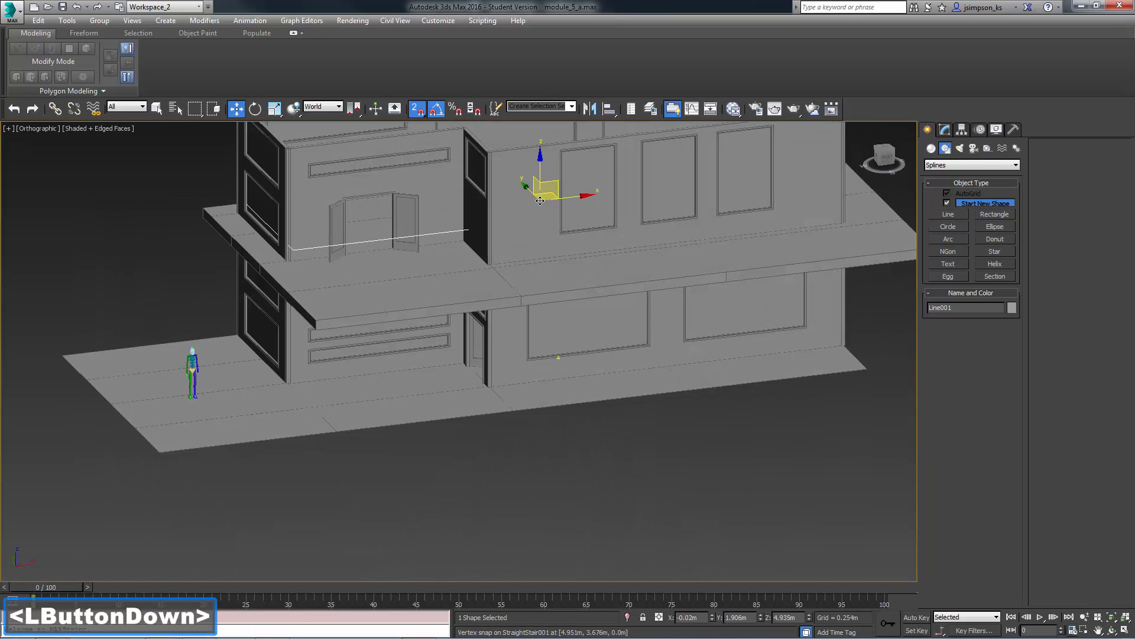
pyautogui.keyDown('alt'); pyautogui.moveTo(540, 201); pyautogui.dragTo(597, 319, button='middle'); pyautogui.keyUp('alt')
pyautogui.moveTo(547, 198); pyautogui.dragTo(625, 261)
pyautogui.hotkey('ctrl', 'z')
pyautogui.click(418, 109)
pyautogui.moveTo(530, 187); pyautogui.dragTo(617, 247)
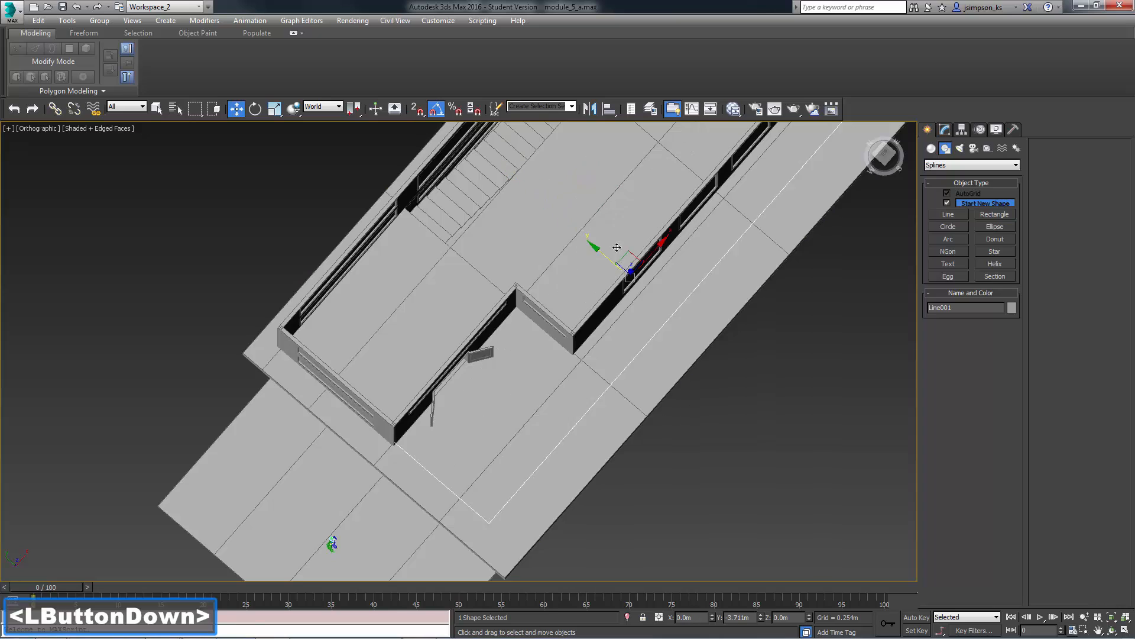
pyautogui.moveTo(617, 248); pyautogui.dragTo(580, 177, button='middle')
pyautogui.click(448, 361)
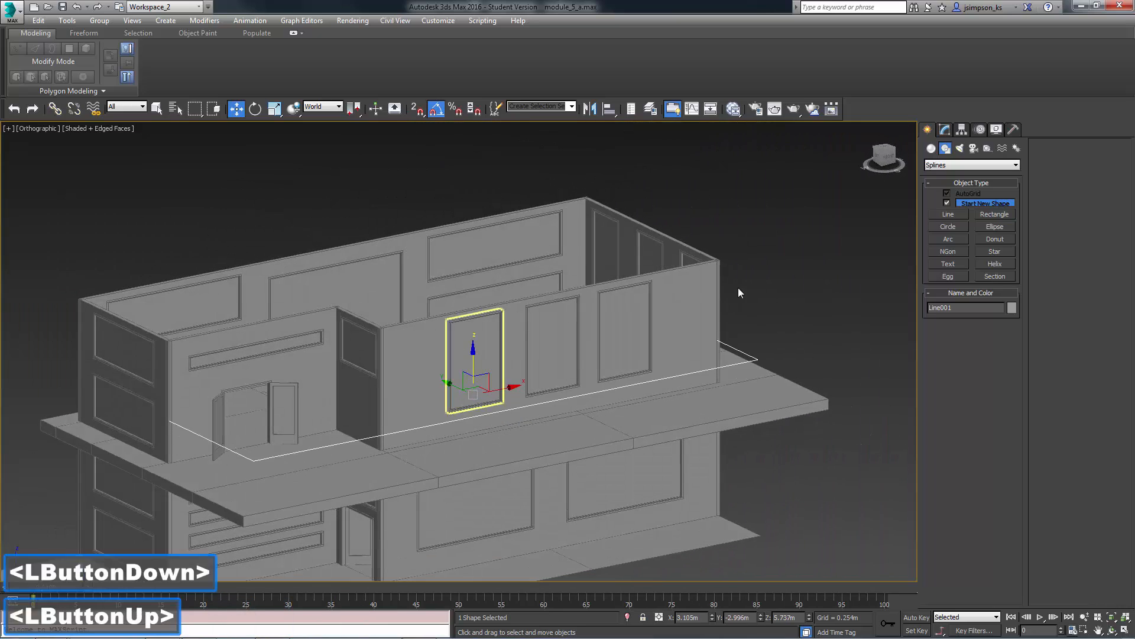
# Create an AEC Extended railing and pick the balcony line as its railing path.
pyautogui.click(738, 292)
pyautogui.click(932, 148)
pyautogui.click(972, 165)
pyautogui.click(943, 250)
pyautogui.click(995, 205)
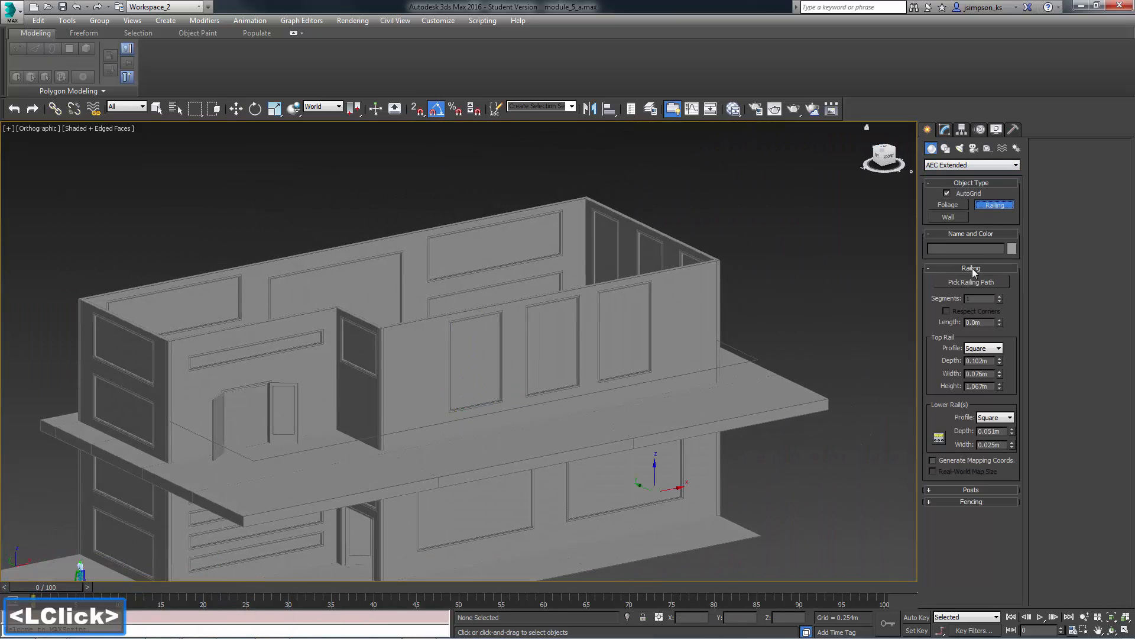
pyautogui.click(754, 360)
pyautogui.keyDown('alt'); pyautogui.moveTo(754, 360); pyautogui.dragTo(842, 342, button='middle'); pyautogui.keyUp('alt')
pyautogui.rightClick(843, 342)
# Set the balcony railing to 84 segments with Respect Corners turned off.
pyautogui.click(506, 301)
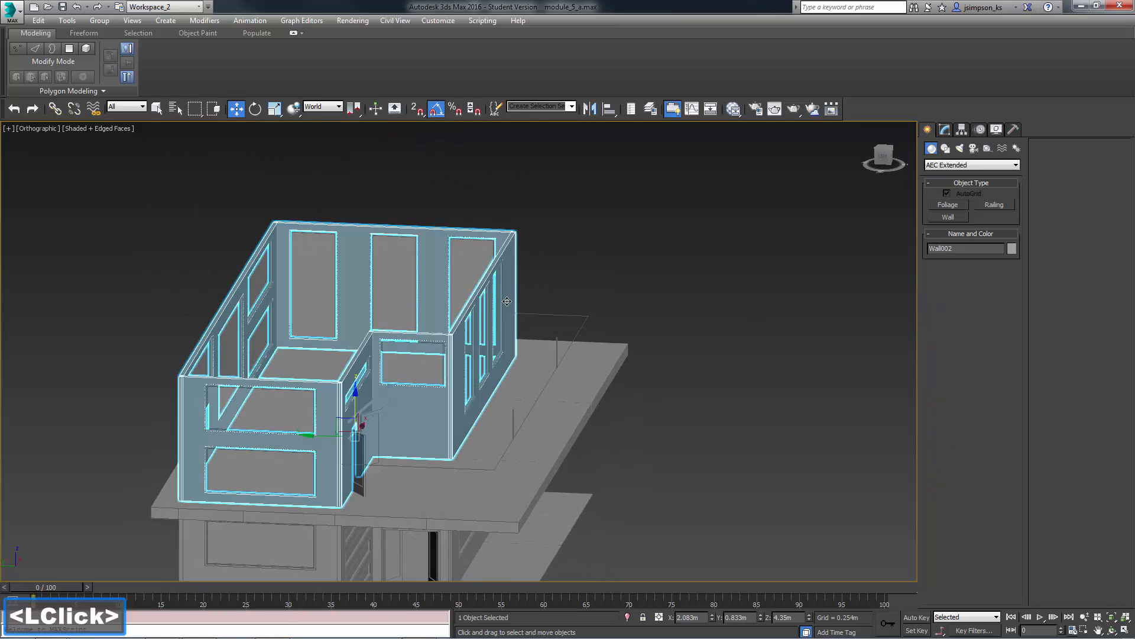
pyautogui.click(384, 391)
pyautogui.click(944, 129)
pyautogui.moveTo(1002, 308); pyautogui.dragTo(1003, 311)
pyautogui.click(946, 326)
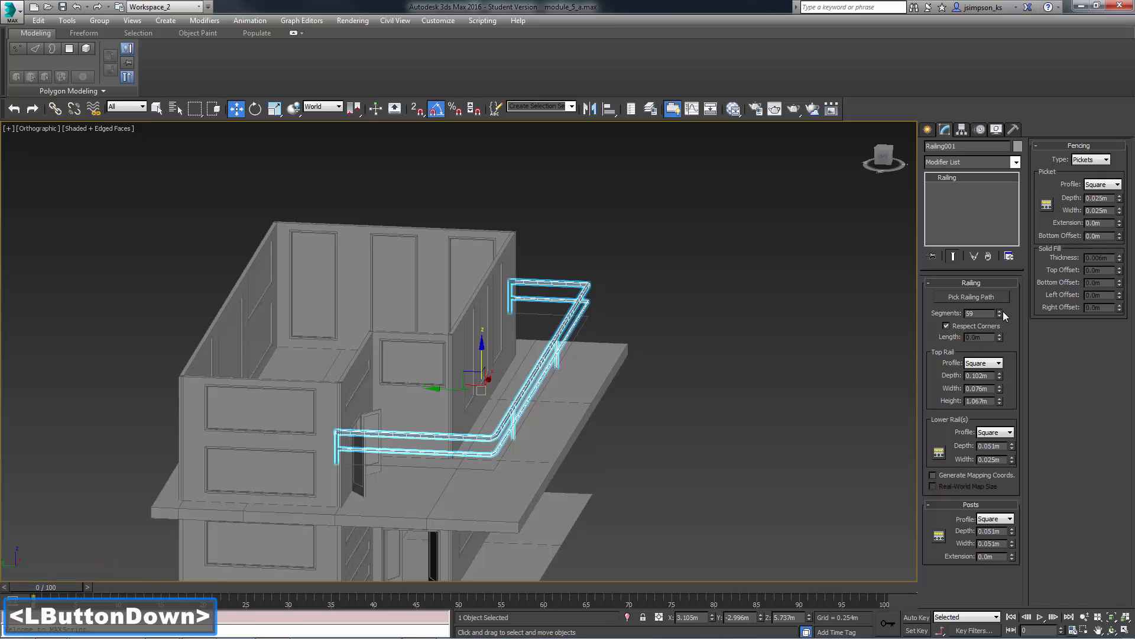
pyautogui.keyDown('alt'); pyautogui.moveTo(769, 355); pyautogui.dragTo(798, 332, button='middle'); pyautogui.keyUp('alt')
pyautogui.click(946, 325)
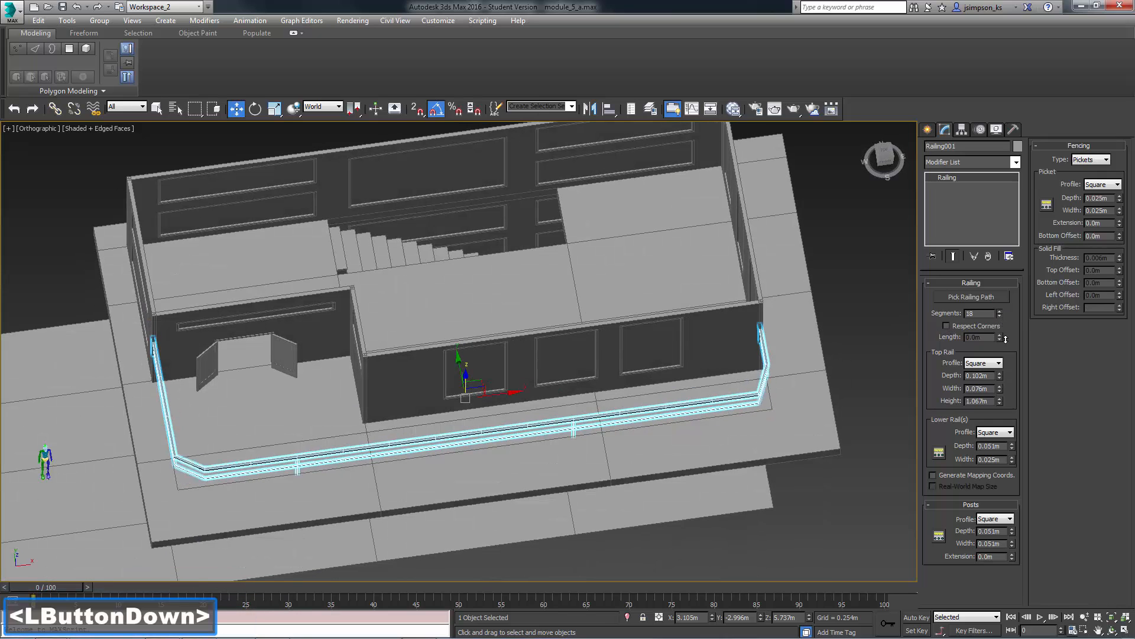
pyautogui.moveTo(1000, 293); pyautogui.dragTo(1027, 294)
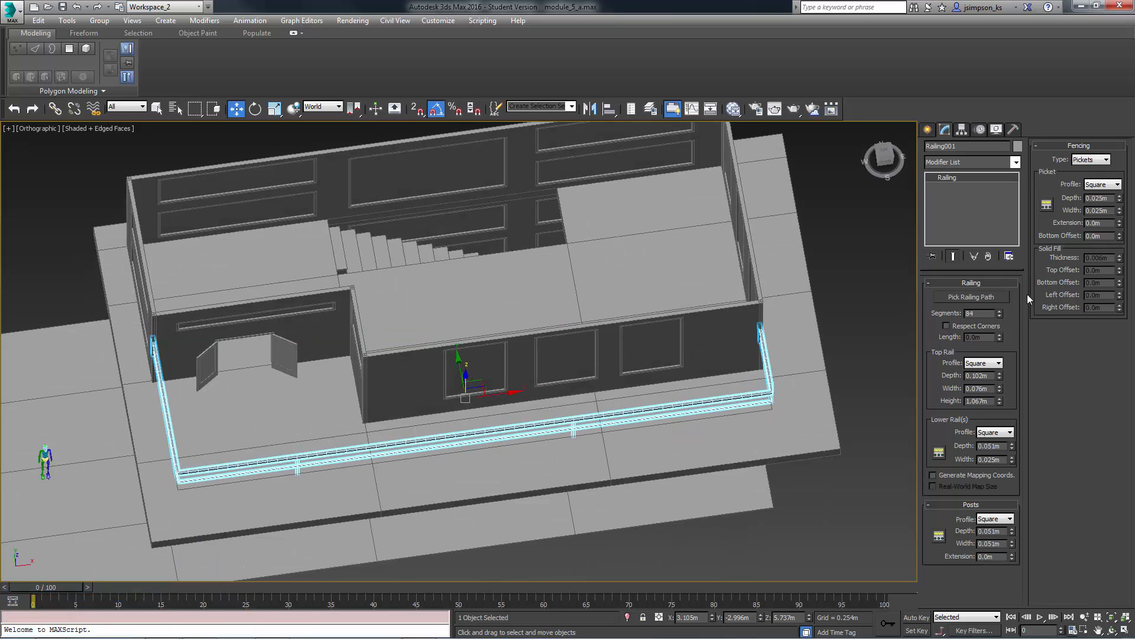
# Move the railing down onto the balcony slab, to Z 4.269 m.
pyautogui.keyDown('alt'); pyautogui.moveTo(532, 354); pyautogui.dragTo(532, 266, button='middle'); pyautogui.keyUp('alt')
pyautogui.moveTo(468, 337); pyautogui.dragTo(576, 389)
pyautogui.keyDown('alt'); pyautogui.moveTo(576, 389); pyautogui.dragTo(615, 366, button='middle'); pyautogui.keyUp('alt')
# Set the railing's top rail and lower rail profiles to Round and adjust its segment count.
pyautogui.click(983, 363)
pyautogui.click(982, 384)
pyautogui.moveTo(533, 355)
pyautogui.keyDown('alt'); pyautogui.mouseDown(button='middle')
pyautogui.moveTo(520, 349)
pyautogui.moveTo(520, 236)
pyautogui.moveTo(521, 355)
pyautogui.mouseUp(button='middle'); pyautogui.keyUp('alt')
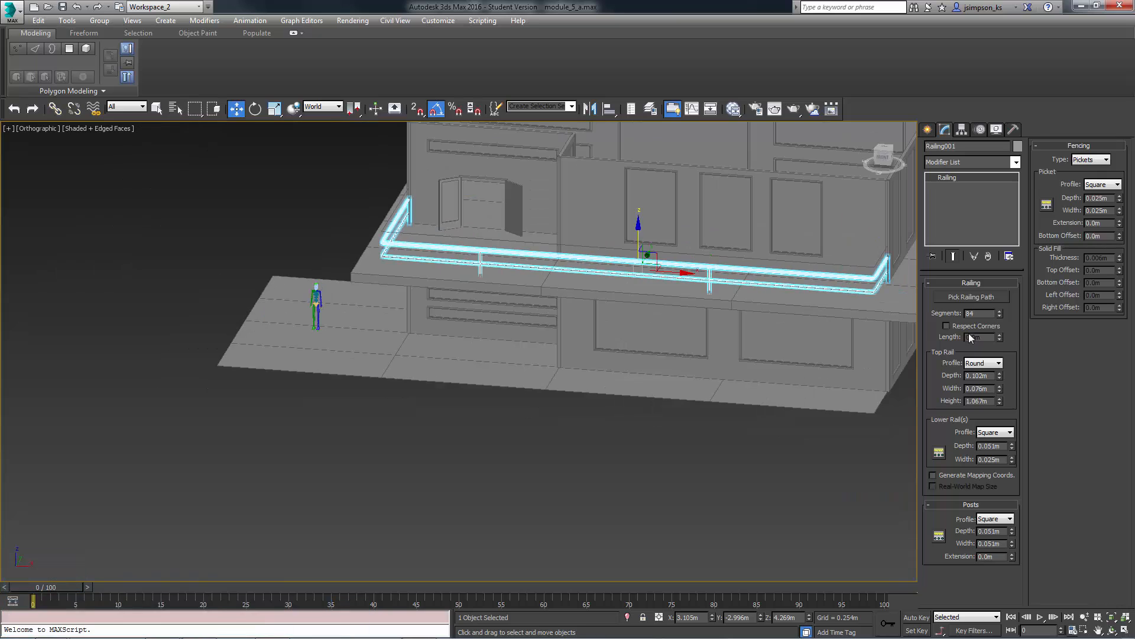
pyautogui.click(1001, 317)
pyautogui.click(1002, 316)
pyautogui.click(1011, 433)
pyautogui.click(584, 429)
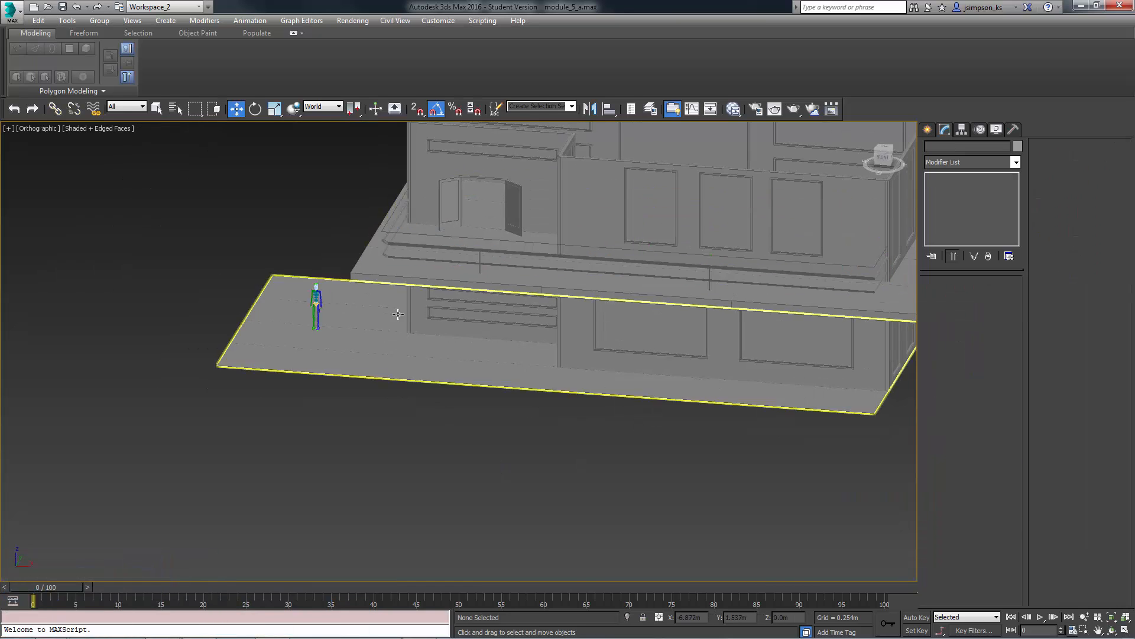
# Select the balcony railing's path line and examine the railing's corner from several angles.
pyautogui.keyDown('ctrl'); pyautogui.keyDown('alt'); pyautogui.moveTo(450, 332); pyautogui.dragTo(449, 260, button='middle'); pyautogui.keyUp('alt'); pyautogui.keyUp('ctrl')
pyautogui.click(650, 187)
pyautogui.click(971, 294)
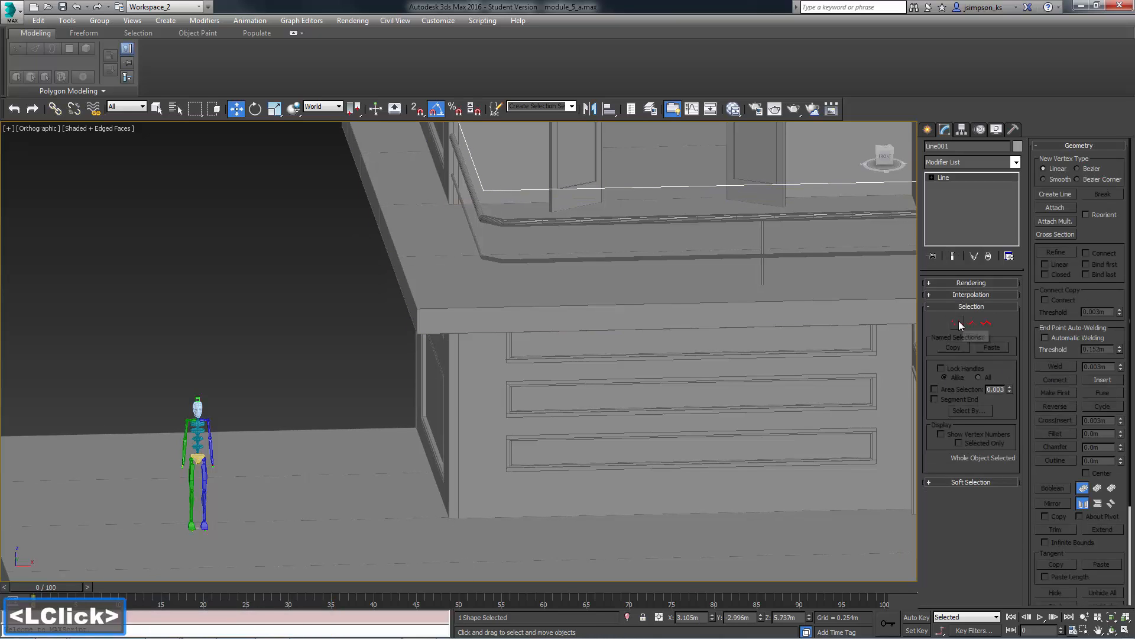
pyautogui.moveTo(789, 285); pyautogui.dragTo(698, 337, button='middle')
pyautogui.keyDown('ctrl'); pyautogui.keyDown('alt'); pyautogui.moveTo(435, 408); pyautogui.dragTo(434, 335, button='middle'); pyautogui.keyUp('alt'); pyautogui.keyUp('ctrl')
pyautogui.moveTo(435, 335); pyautogui.dragTo(673, 368, button='middle')
pyautogui.keyDown('alt'); pyautogui.moveTo(720, 356); pyautogui.dragTo(680, 361, button='middle'); pyautogui.keyUp('alt')
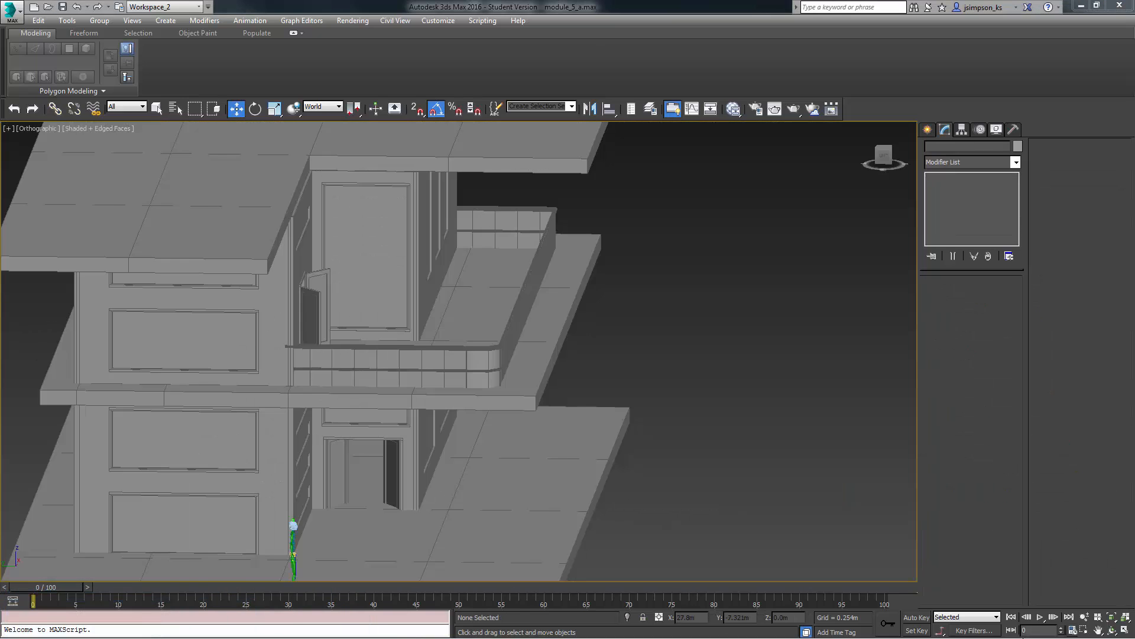
# Delete the roof slab's polygons above the double-door balcony in its Editable Poly level and return to the Shell modifier.
pyautogui.click(1013, 629)
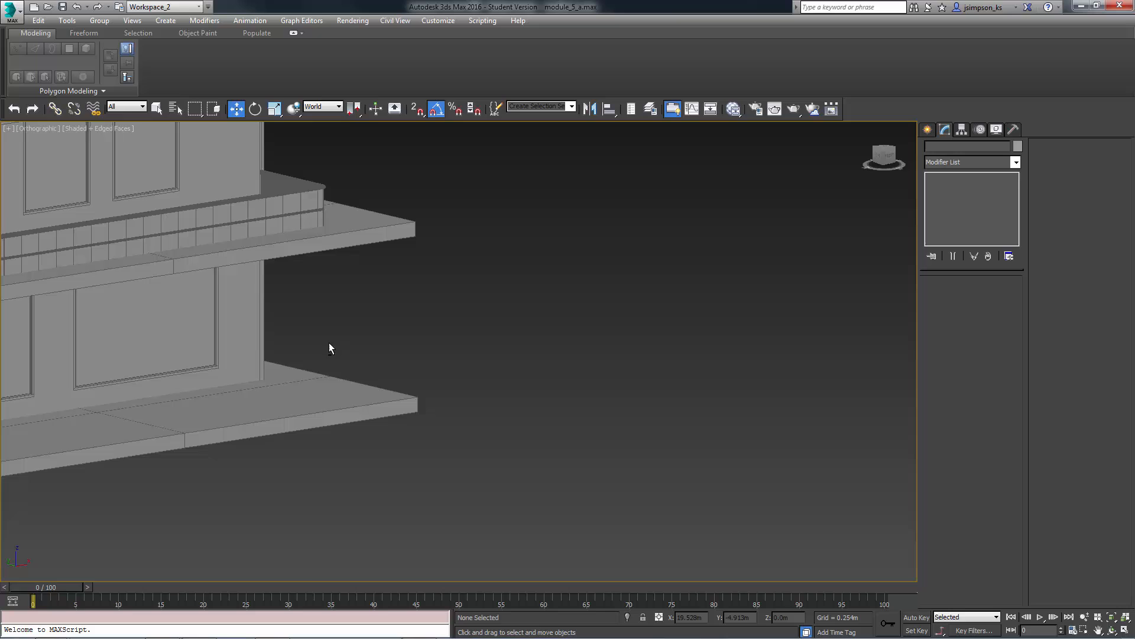
pyautogui.scroll(-3, 328, 348)
pyautogui.moveTo(331, 349); pyautogui.dragTo(751, 410, button='middle')
pyautogui.keyDown('alt'); pyautogui.moveTo(414, 355); pyautogui.dragTo(314, 350, button='middle'); pyautogui.keyUp('alt')
pyautogui.moveTo(313, 351); pyautogui.dragTo(381, 370, button='middle')
pyautogui.click(297, 321)
pyautogui.press('4')
pyautogui.press('Delete')
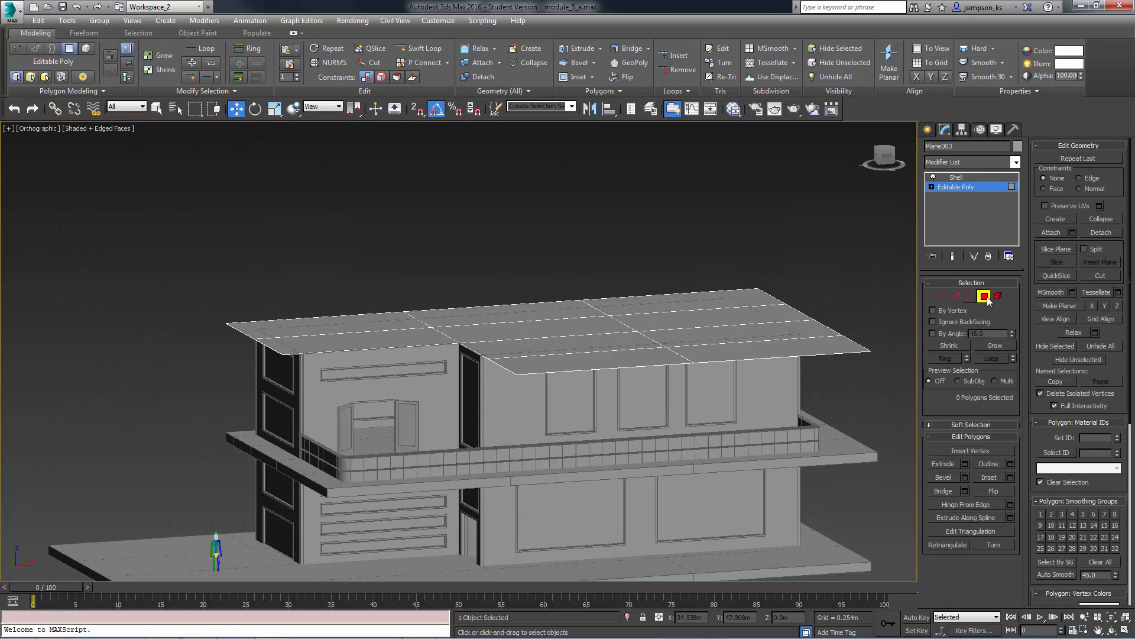
pyautogui.click(956, 176)
pyautogui.keyDown('alt'); pyautogui.moveTo(332, 331); pyautogui.dragTo(351, 349, button='middle'); pyautogui.keyUp('alt')
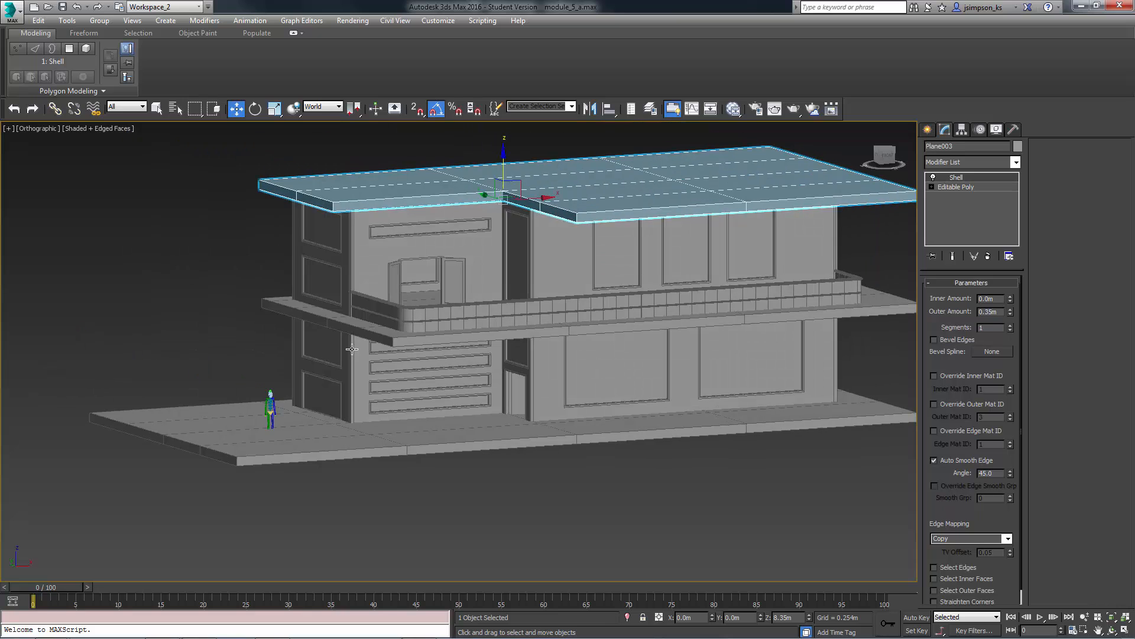
pyautogui.keyDown('alt'); pyautogui.moveTo(506, 257); pyautogui.dragTo(508, 295, button='middle'); pyautogui.keyUp('alt')
# Draw a closed L-shaped line on the roof, slightly inside its outline, with AutoGrid on.
pyautogui.press('t')
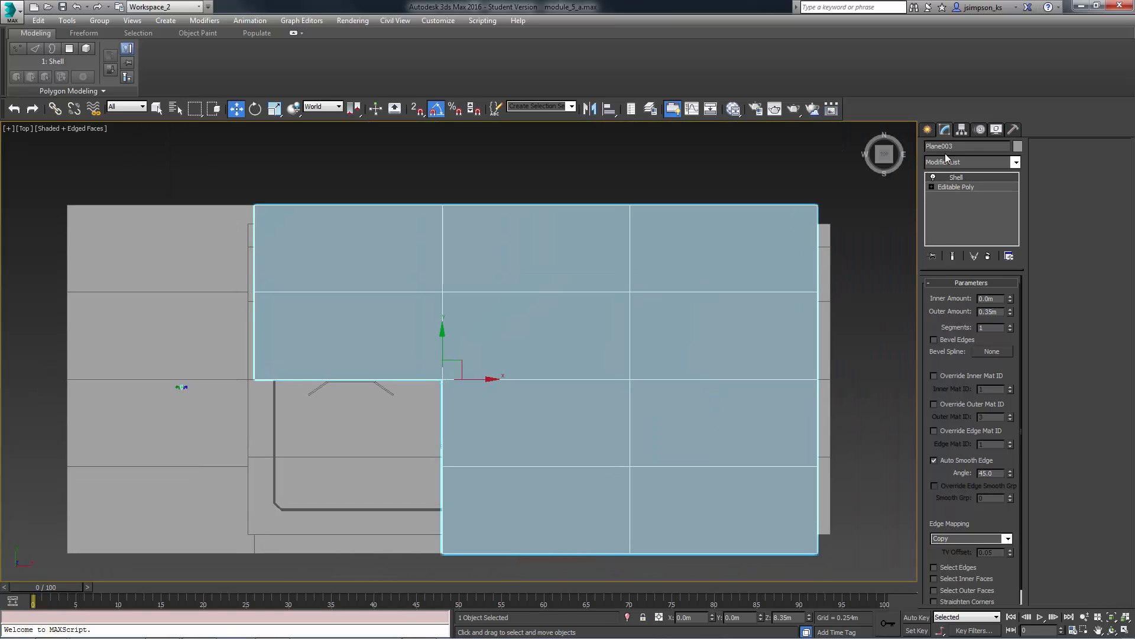
pyautogui.click(927, 129)
pyautogui.click(945, 149)
pyautogui.click(948, 214)
pyautogui.click(793, 222)
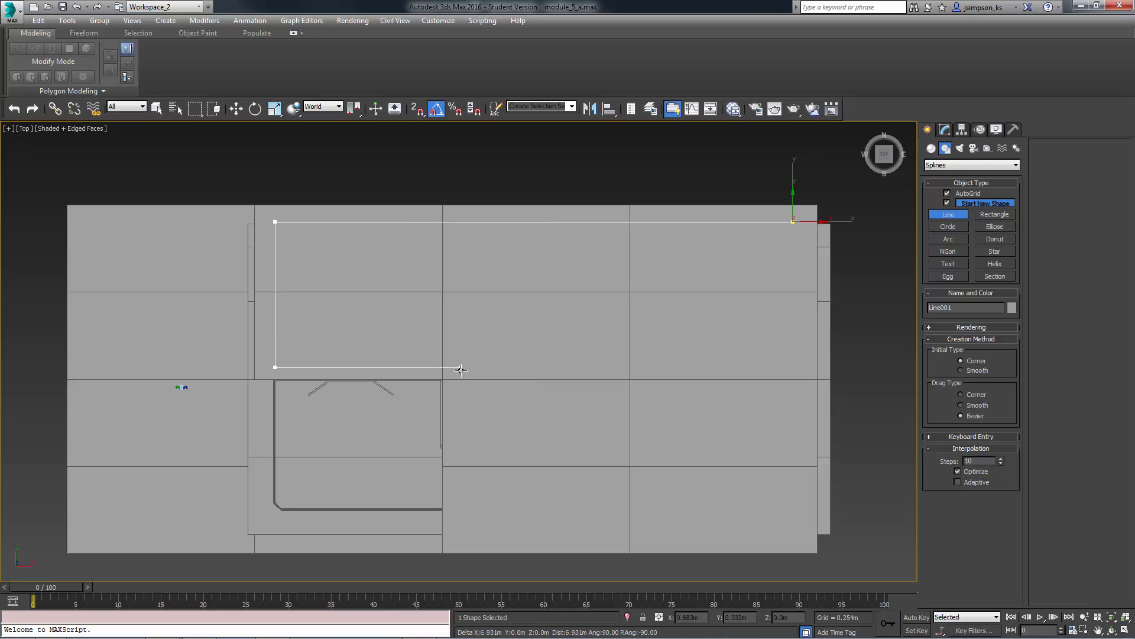
pyautogui.click(793, 222)
pyautogui.click(544, 362)
# Move the roof line's upper outer corner vertex 0.125 m in X to straighten the end segment.
pyautogui.click(945, 129)
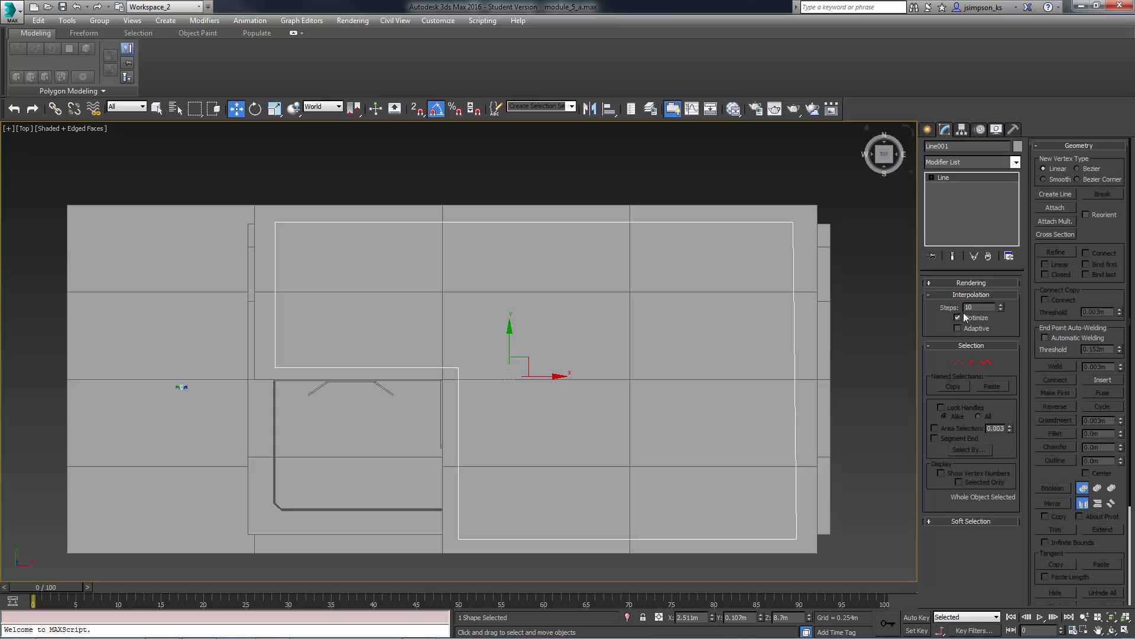
pyautogui.press('1')
pyautogui.click(793, 222)
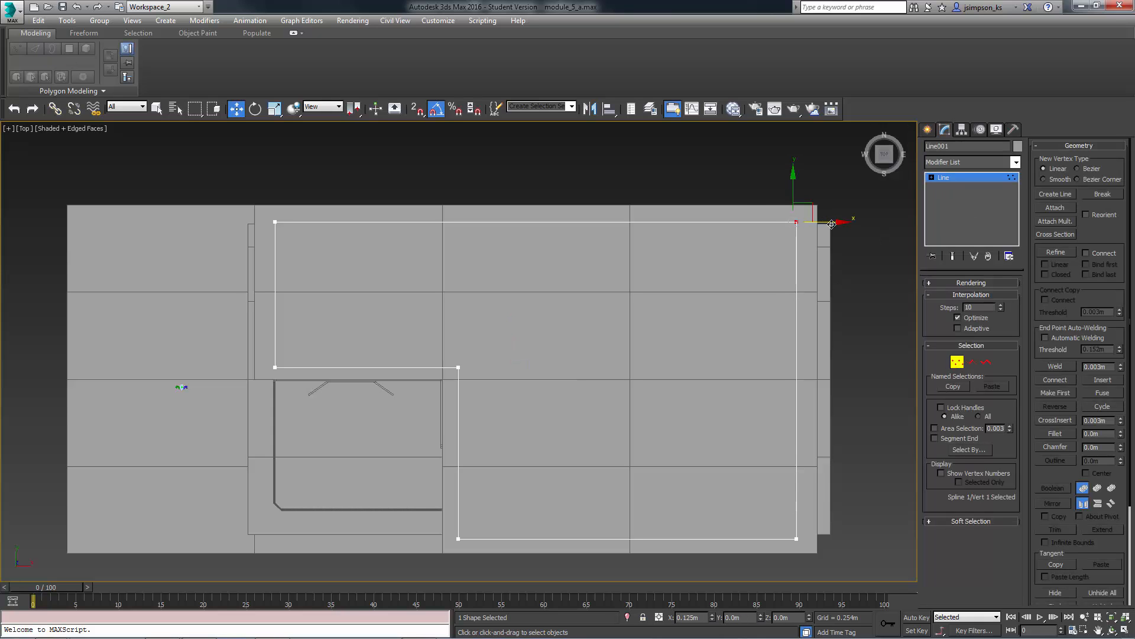
pyautogui.press('1')
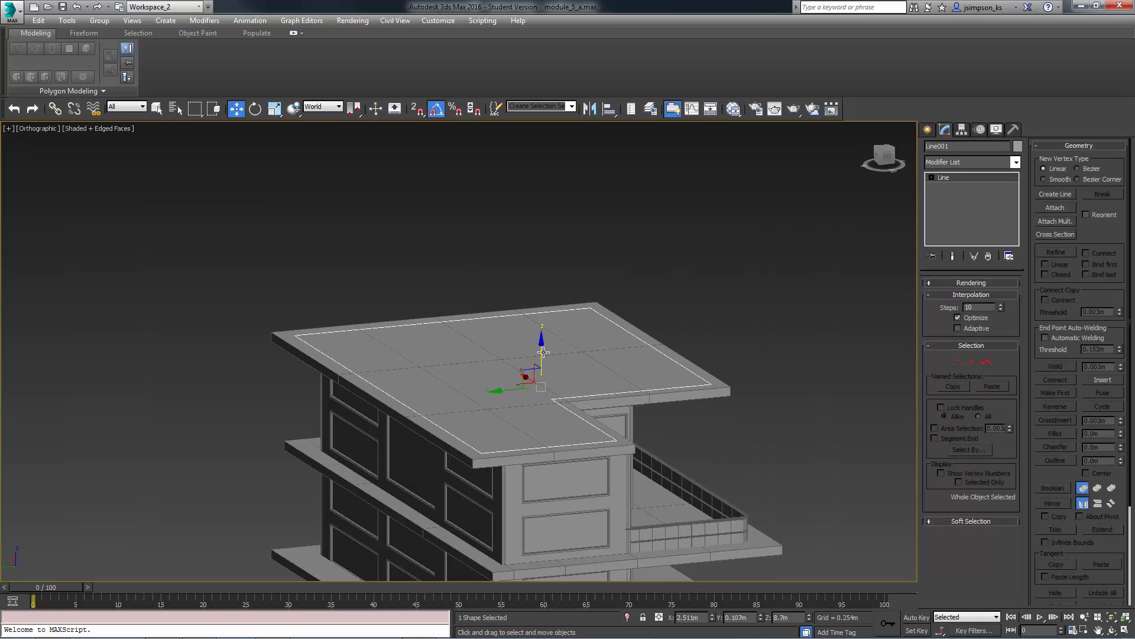
# Create a railing around the roof using the L-shaped line as its railing path.
pyautogui.click(927, 129)
pyautogui.click(994, 205)
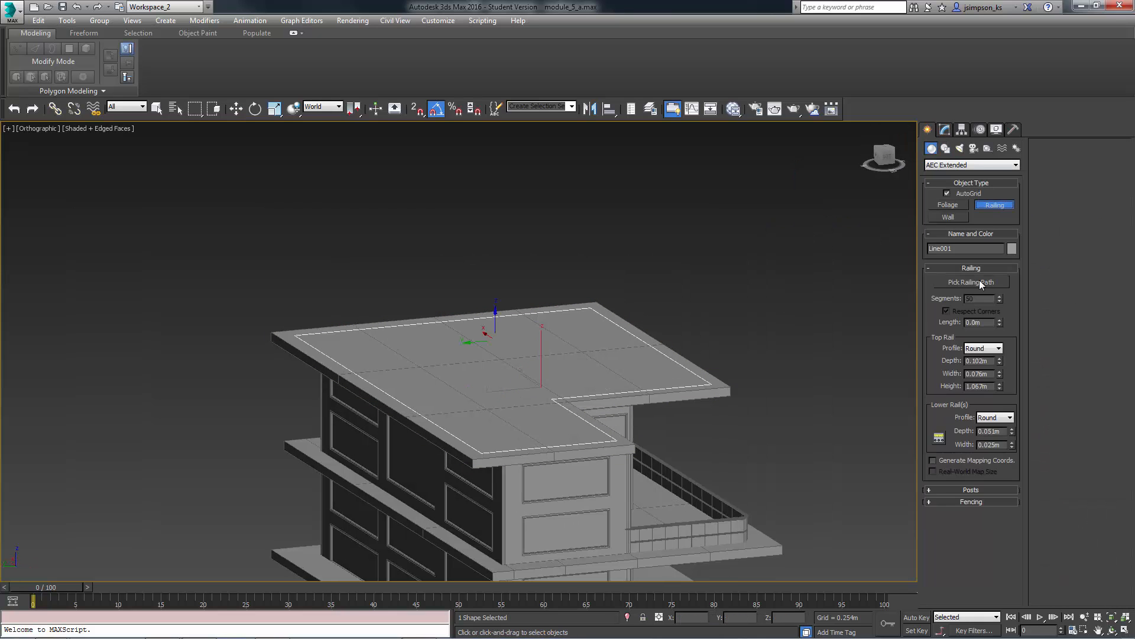
pyautogui.click(979, 283)
pyautogui.click(680, 365)
pyautogui.rightClick(837, 355)
pyautogui.keyDown('alt'); pyautogui.moveTo(836, 355); pyautogui.dragTo(624, 357, button='middle'); pyautogui.keyUp('alt')
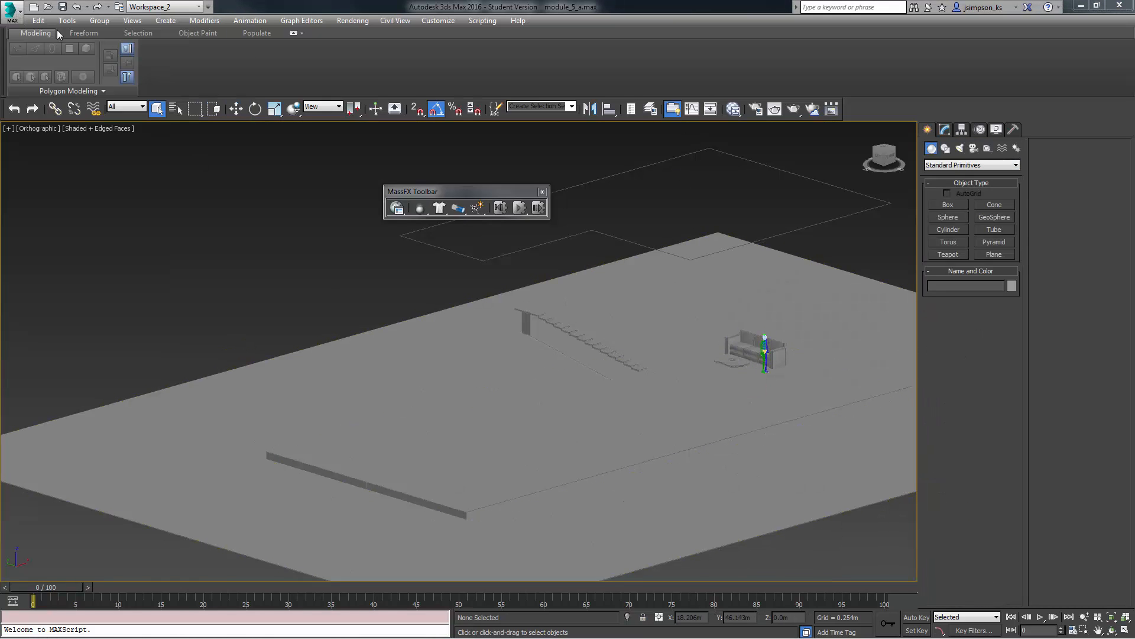
# Merge all objects from the sizzle_1_15_16__for_import scene file into the house scene.
pyautogui.click(11, 11)
pyautogui.moveTo(47, 162)
pyautogui.click(146, 95)
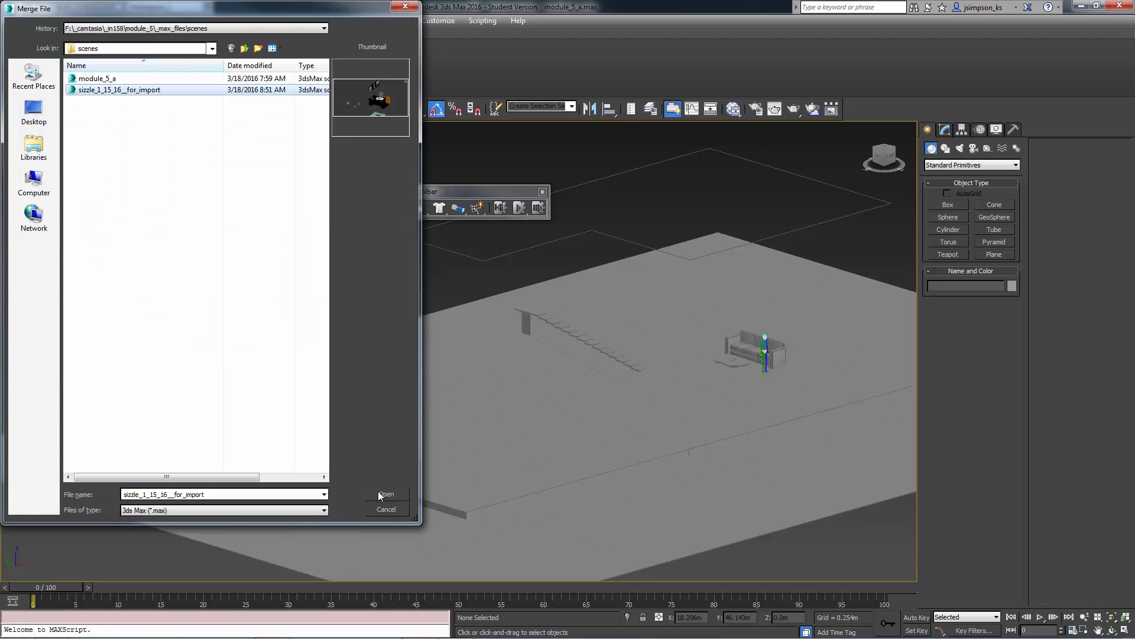
pyautogui.doubleClick(102, 92)
pyautogui.click(466, 399)
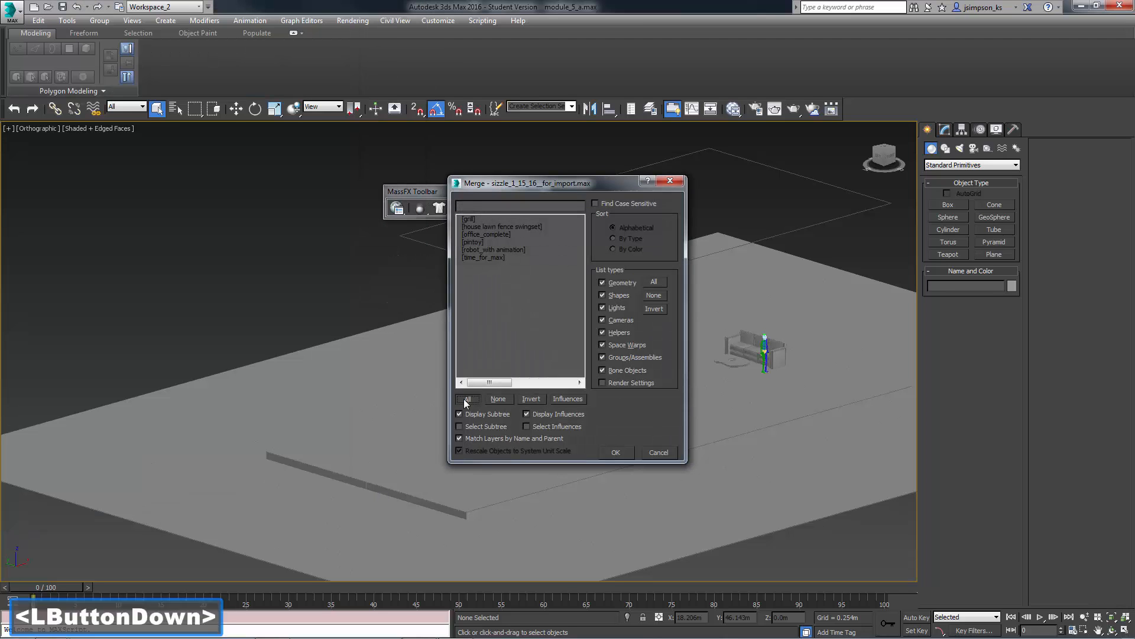
pyautogui.click(618, 453)
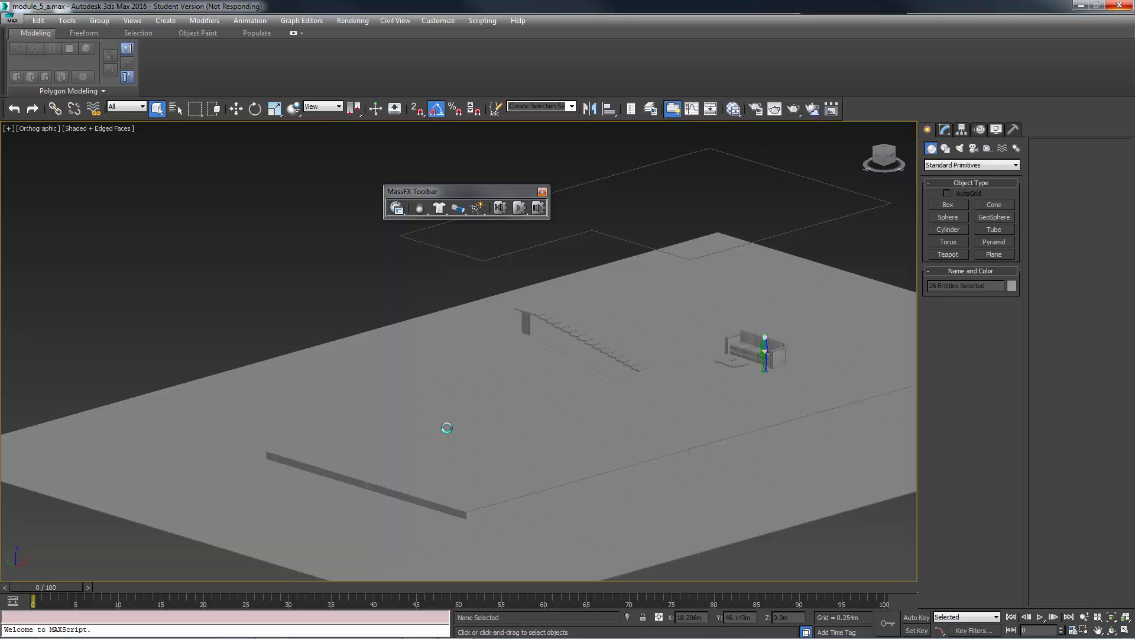
# Move all the merged objects along the Y axis, away from their position around the house.
pyautogui.keyDown('ctrl'); pyautogui.keyDown('alt'); pyautogui.moveTo(864, 355); pyautogui.dragTo(518, 445, button='middle'); pyautogui.keyUp('alt'); pyautogui.keyUp('ctrl')
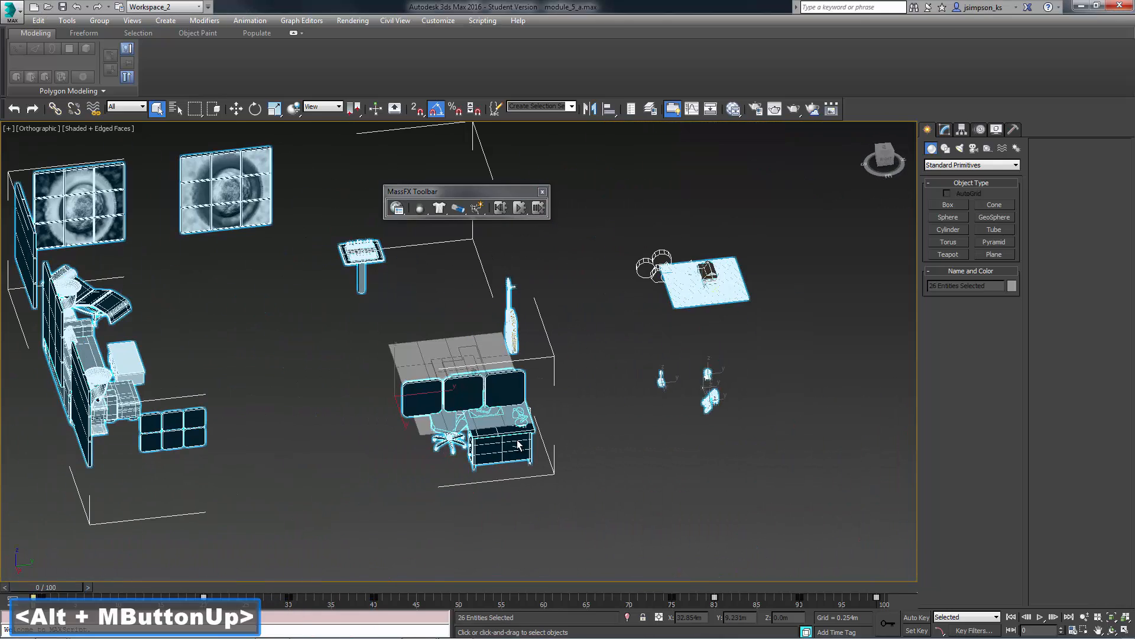
pyautogui.moveTo(560, 389); pyautogui.dragTo(911, 349)
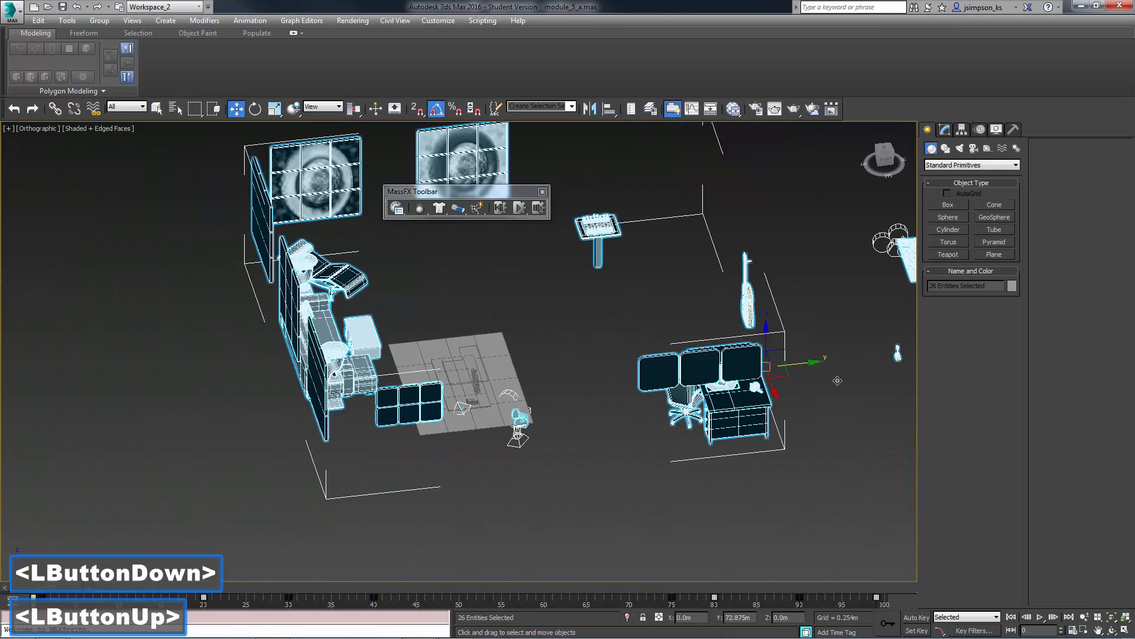
pyautogui.moveTo(545, 423); pyautogui.dragTo(334, 438, button='middle')
pyautogui.moveTo(708, 364); pyautogui.dragTo(950, 360)
pyautogui.click(887, 152)
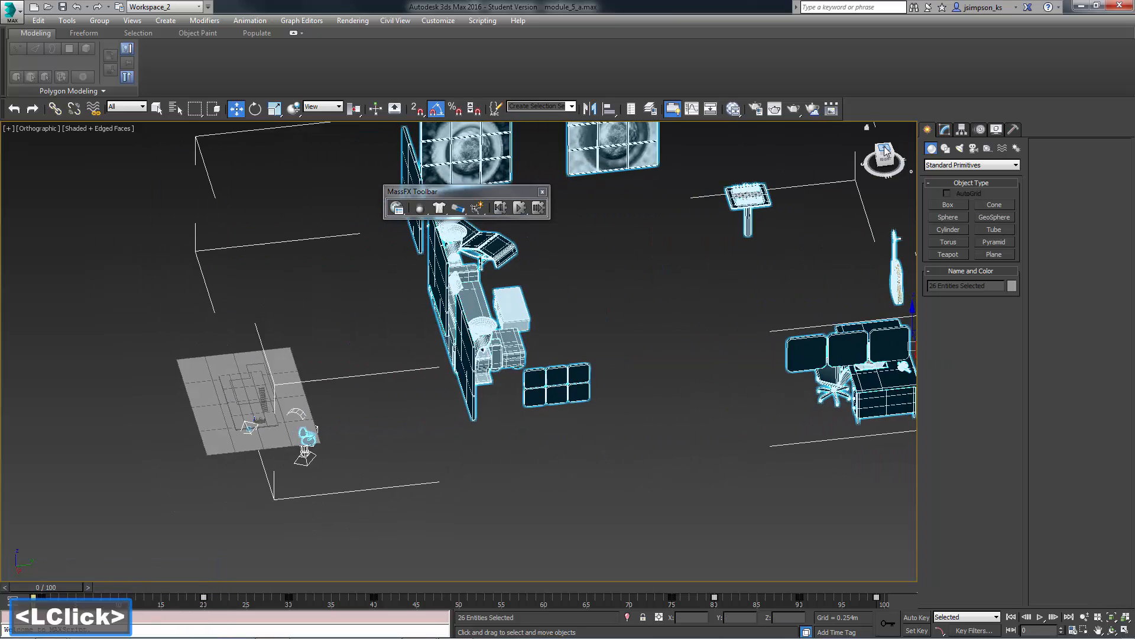
# Hide the upper storey and arrange the merged couch group and the three wall pictures inside the ground floor.
pyautogui.click(471, 355)
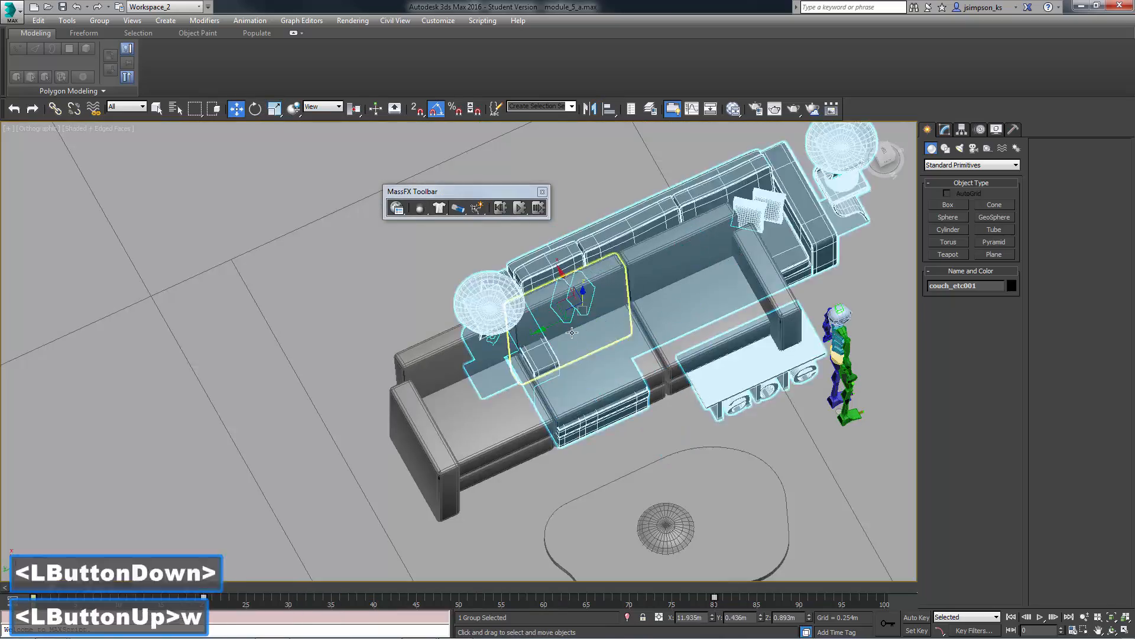
pyautogui.press('e')
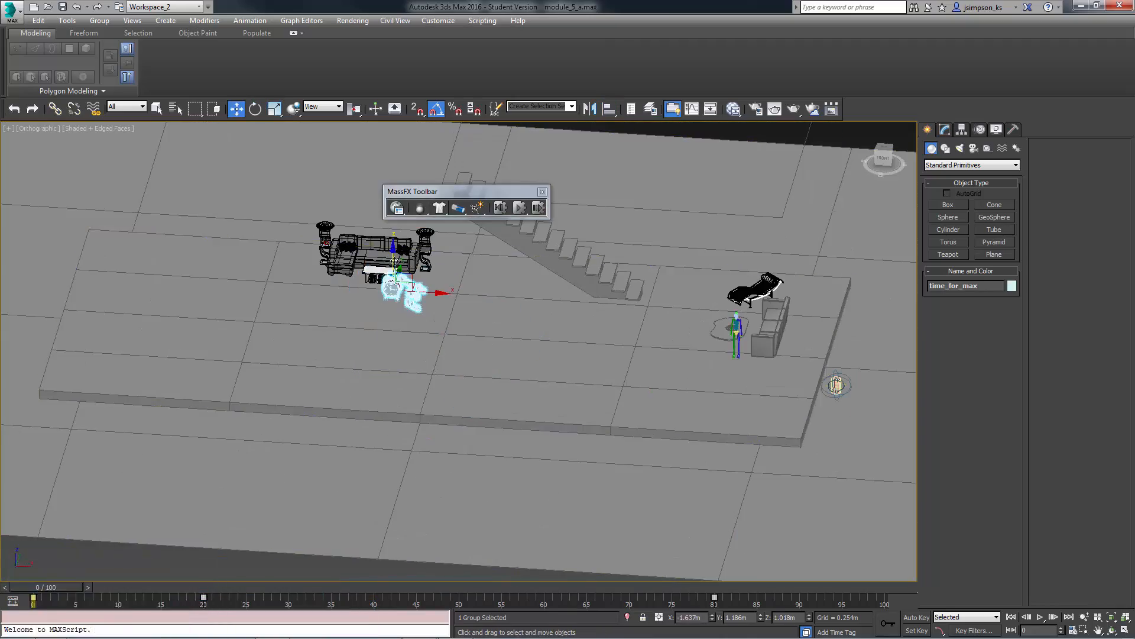
pyautogui.rightClick(473, 423)
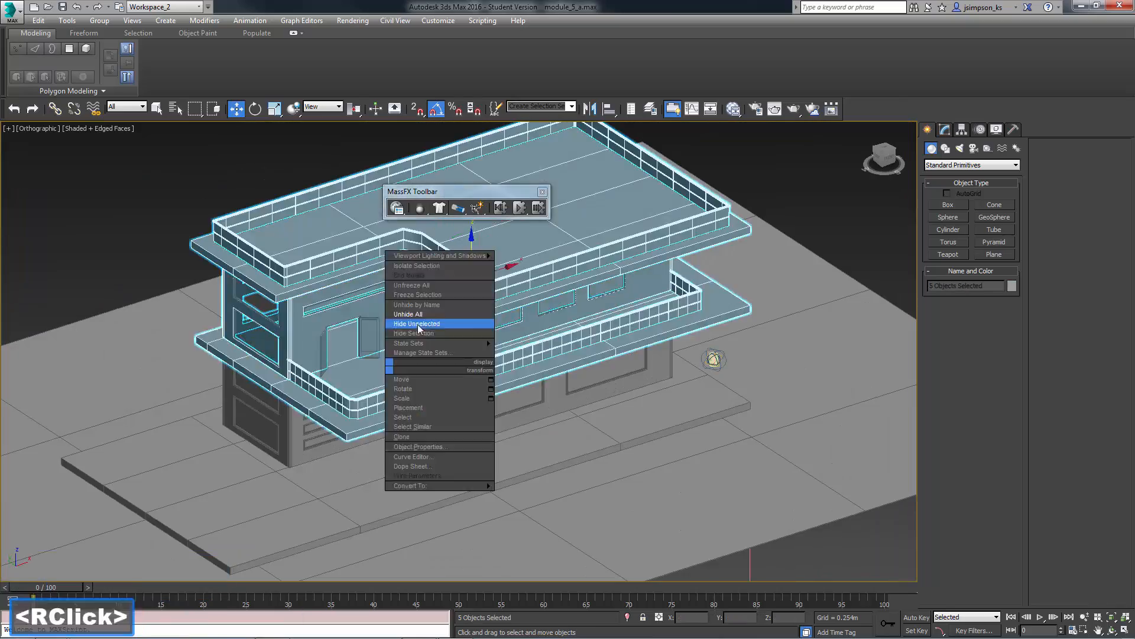
pyautogui.click(718, 354)
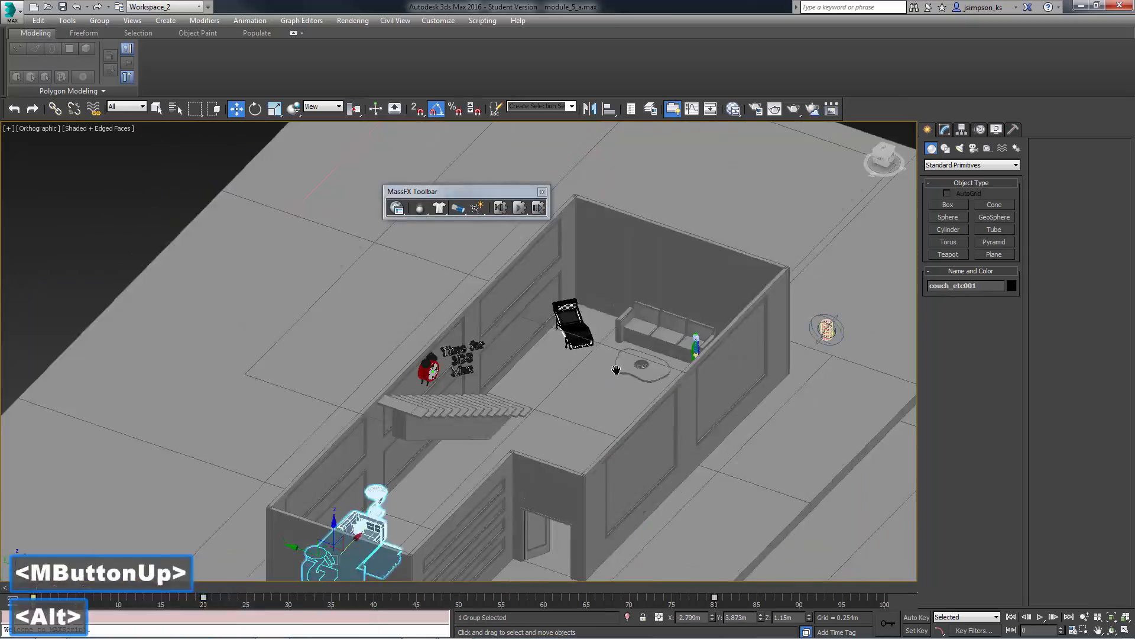
pyautogui.click(448, 534)
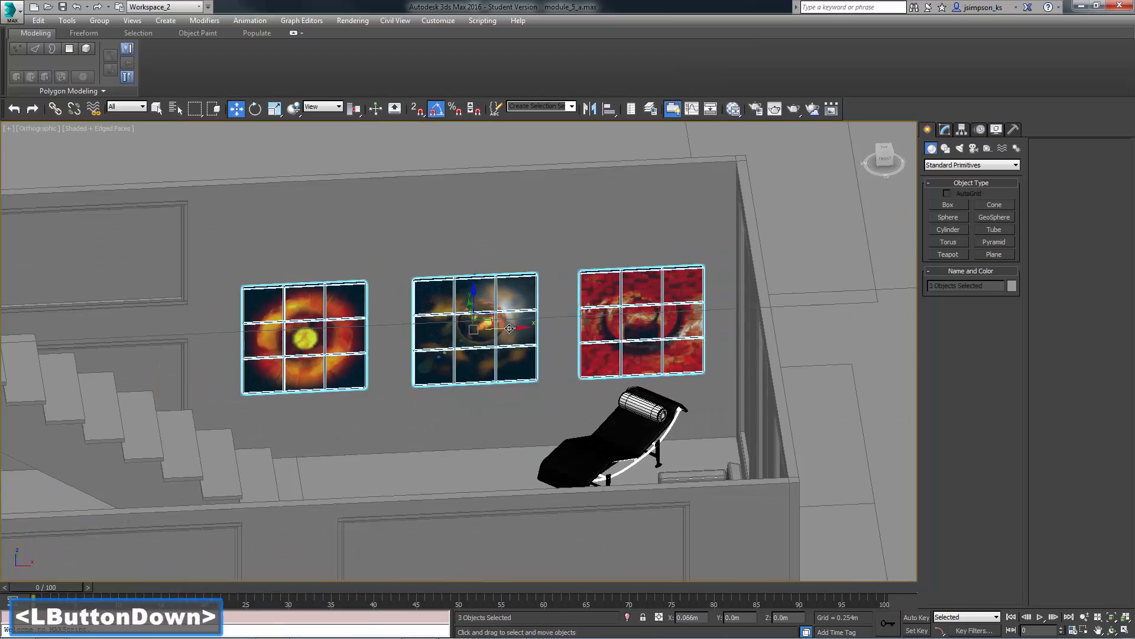
# Set the height of the wide fixed window in the ground-floor front wall to 1.5 m.
pyautogui.press('BackSpace')
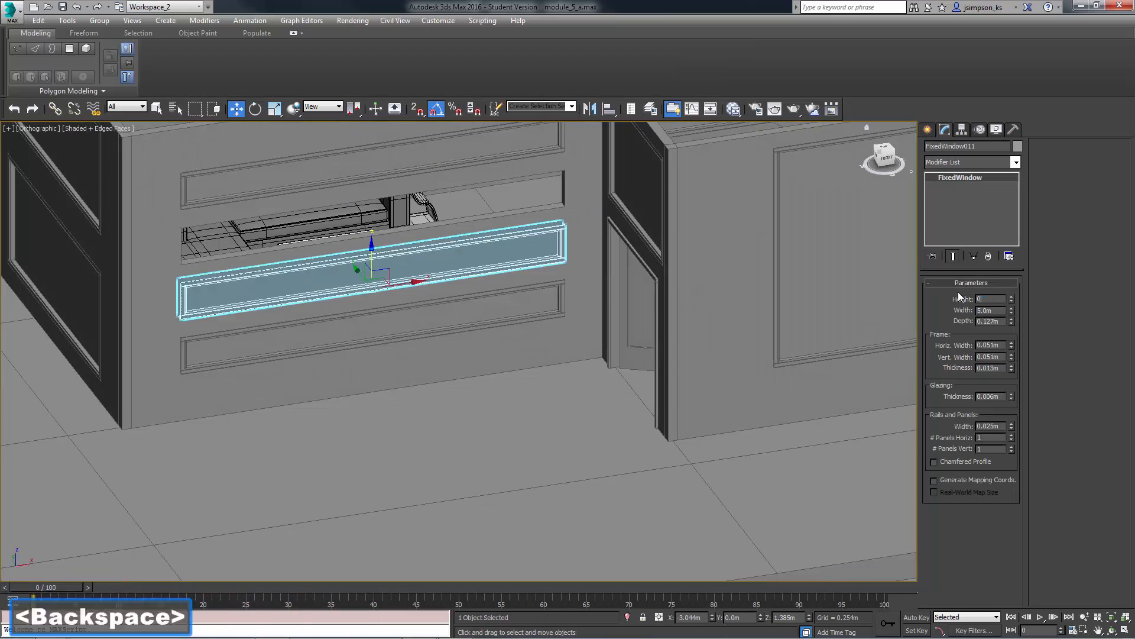
pyautogui.write('1.5')
pyautogui.press('Return')
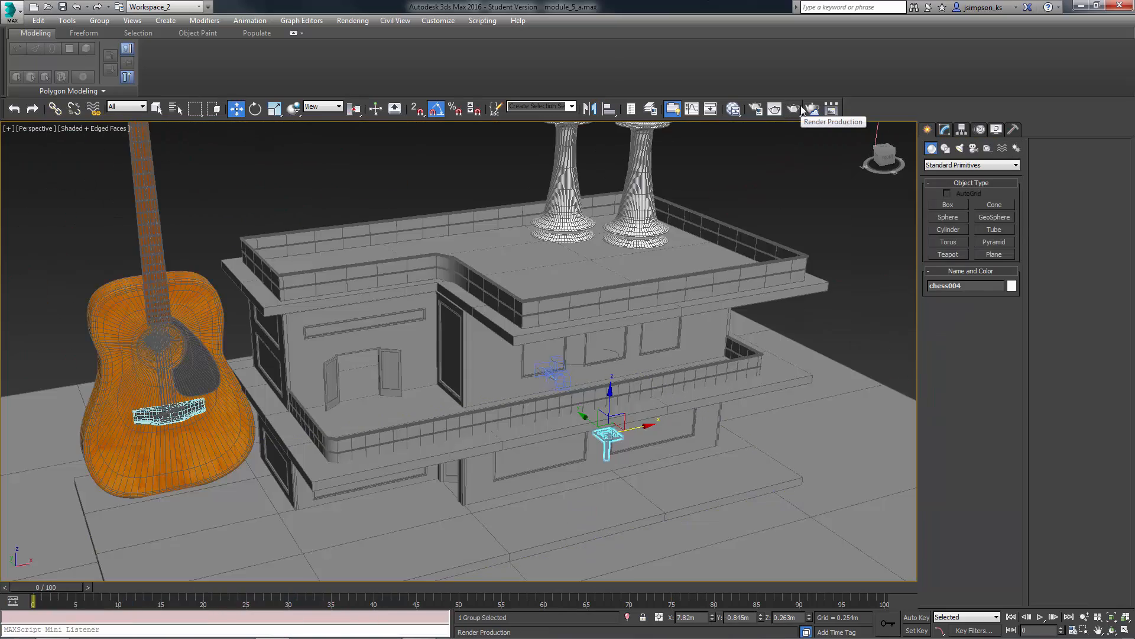
# Assign NVIDIA mental ray as the production renderer in the render setup.
pyautogui.click(755, 113)
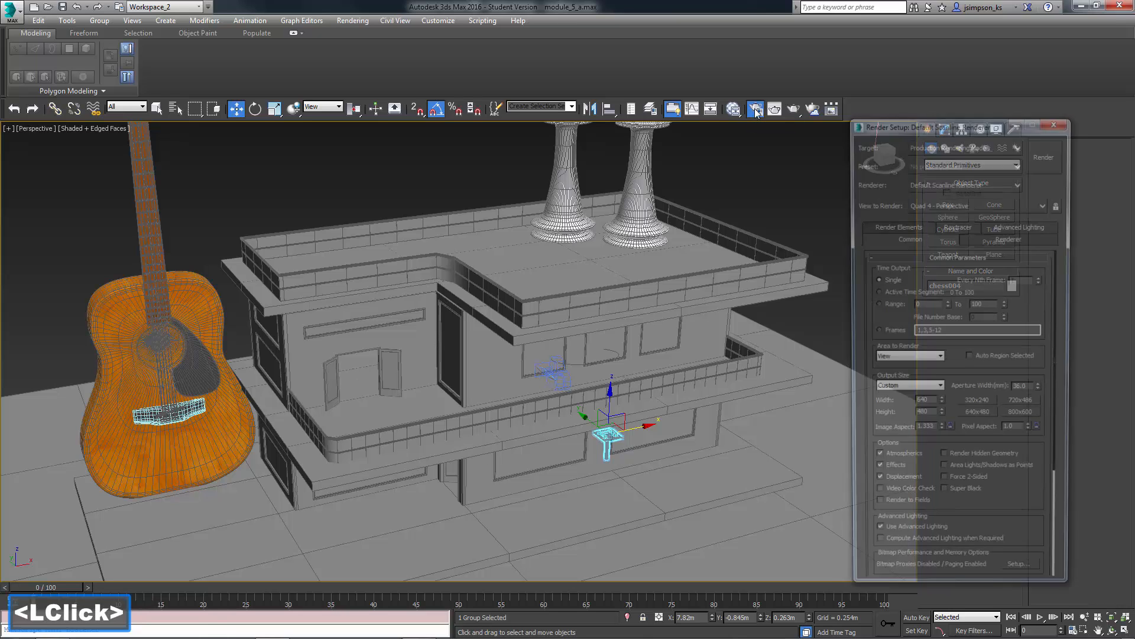
pyautogui.moveTo(941, 118); pyautogui.dragTo(477, 85)
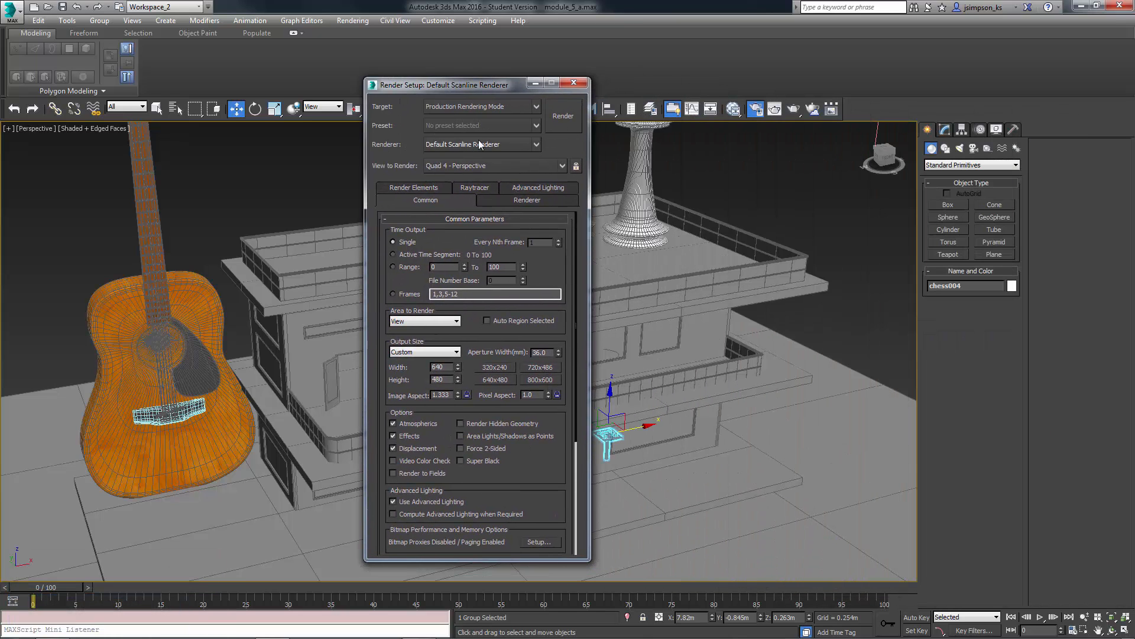
pyautogui.click(537, 145)
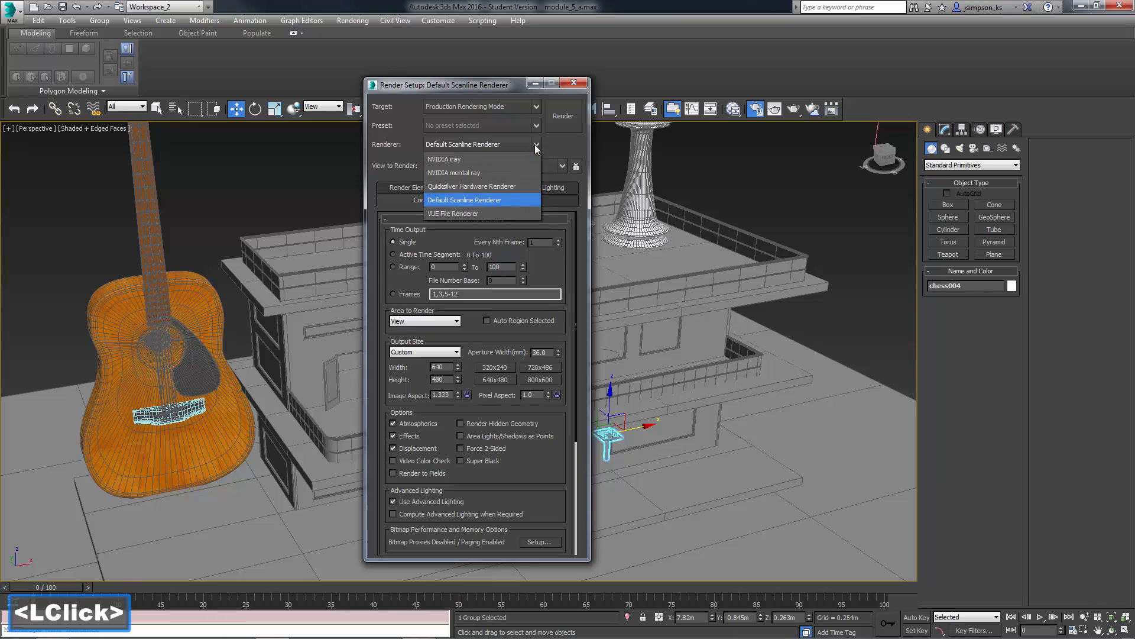
pyautogui.click(541, 144)
pyautogui.moveTo(576, 289); pyautogui.dragTo(576, 448)
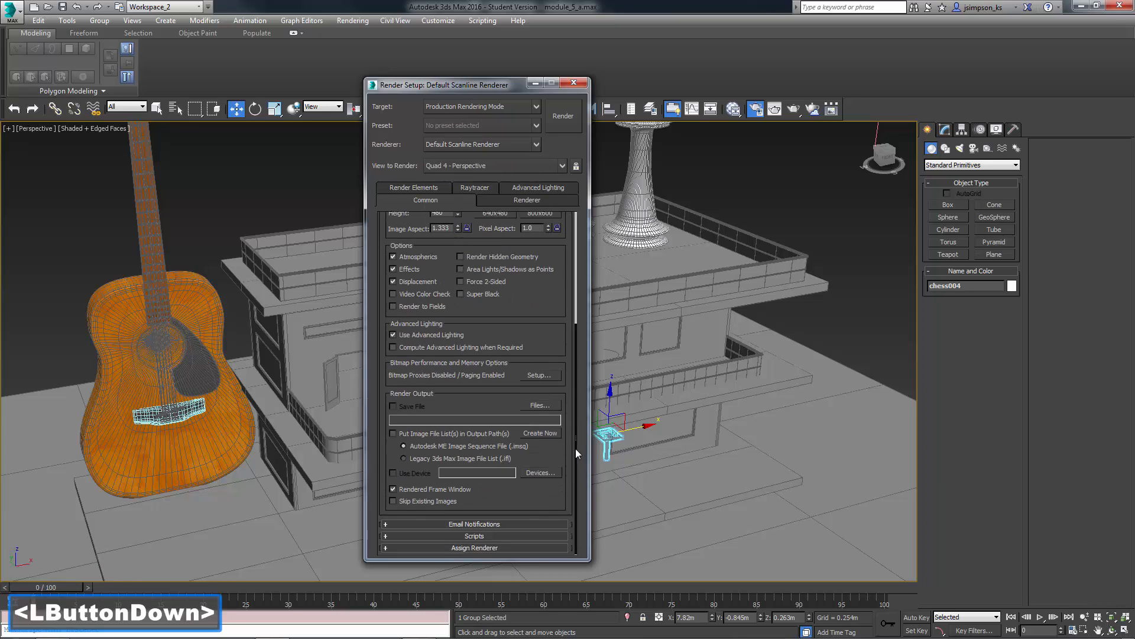
pyautogui.click(495, 546)
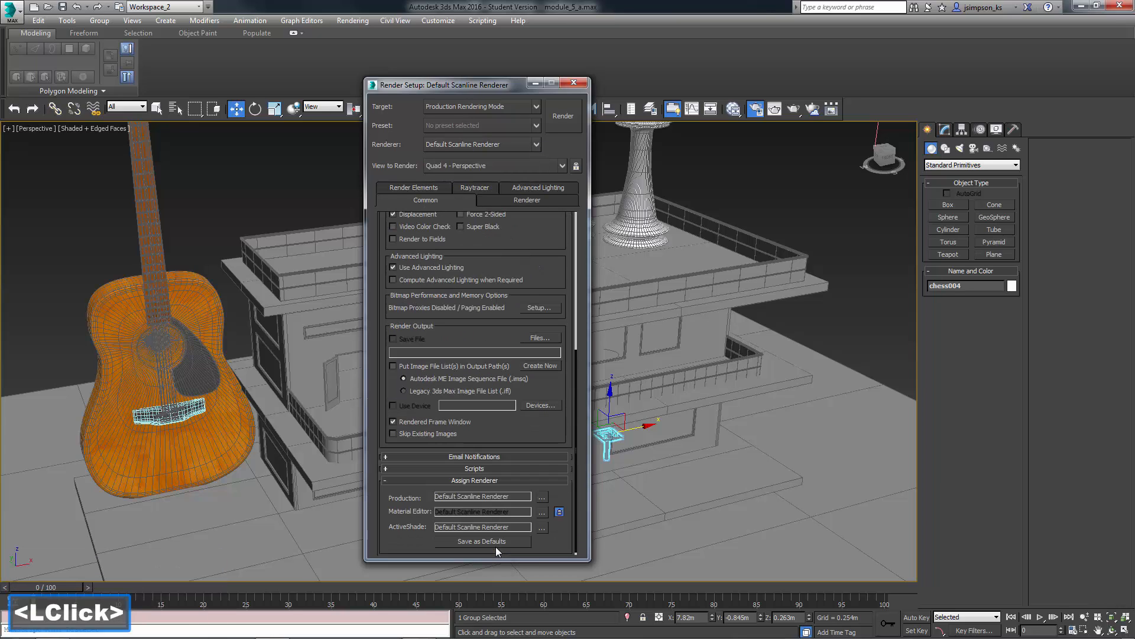
pyautogui.click(542, 496)
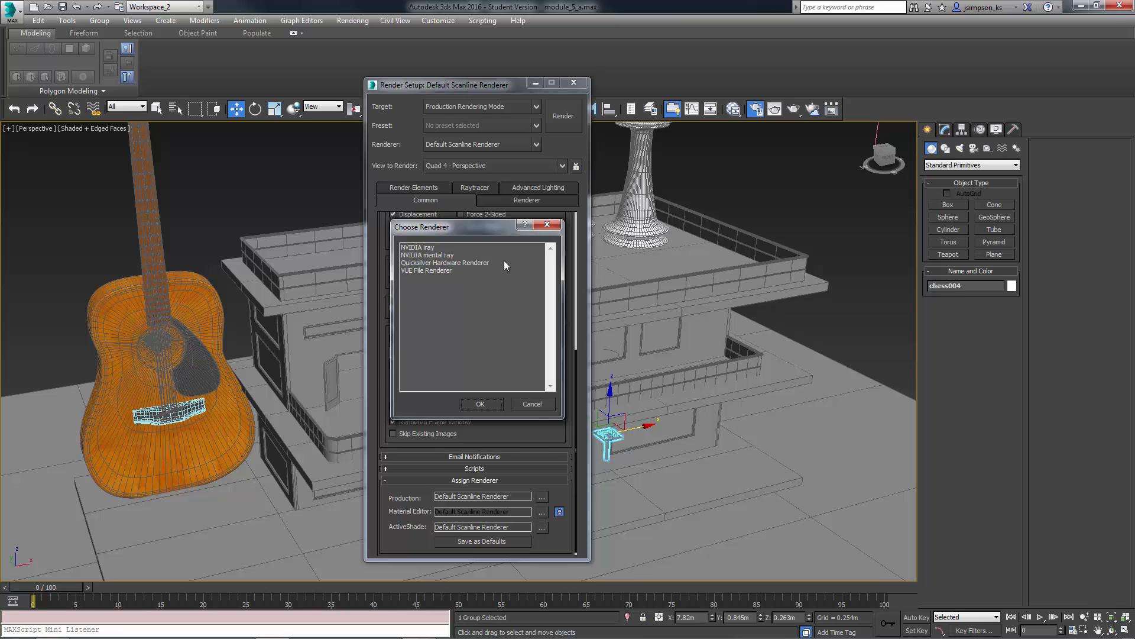
pyautogui.click(432, 255)
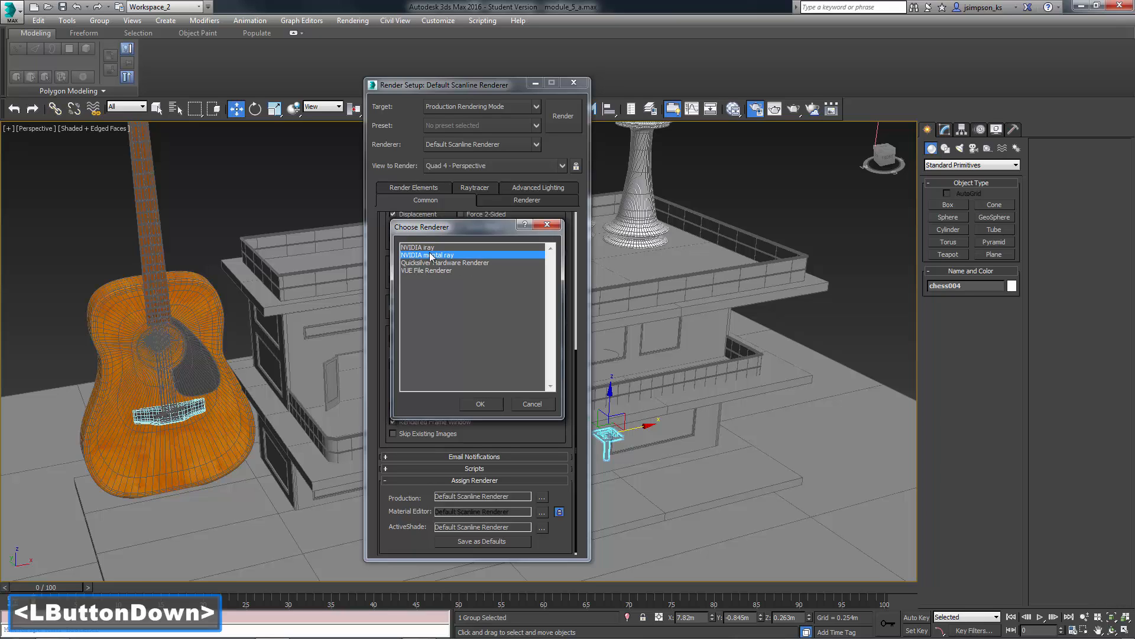
pyautogui.click(492, 405)
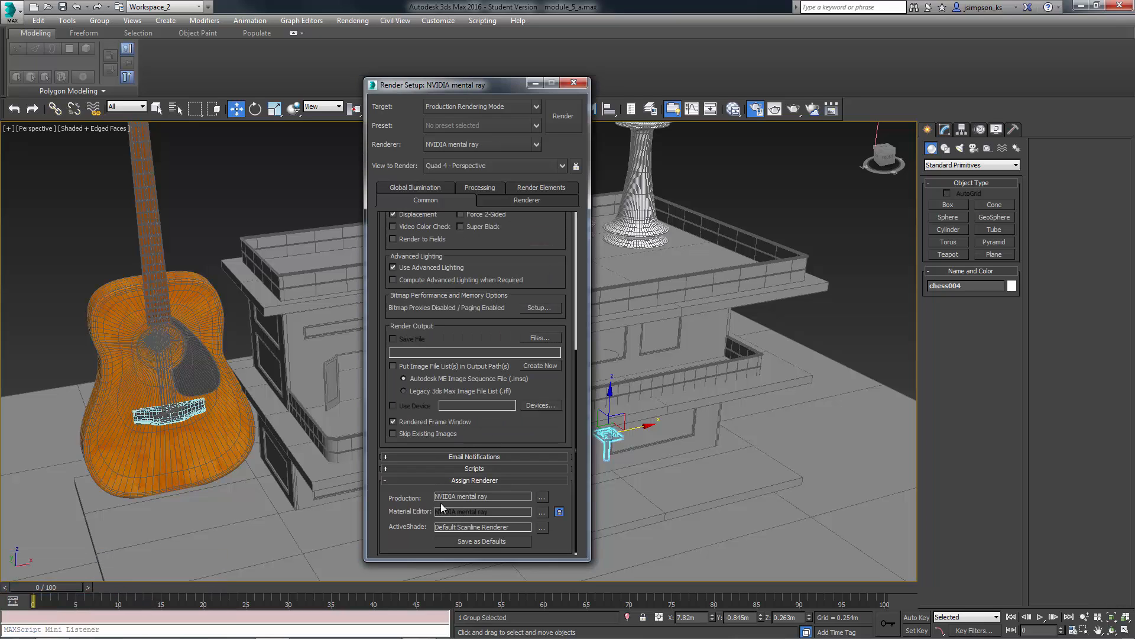
# Set the render output size to the HDTV (video) preset with a width of 960, and minimize the render setup.
pyautogui.moveTo(576, 377); pyautogui.dragTo(589, 282)
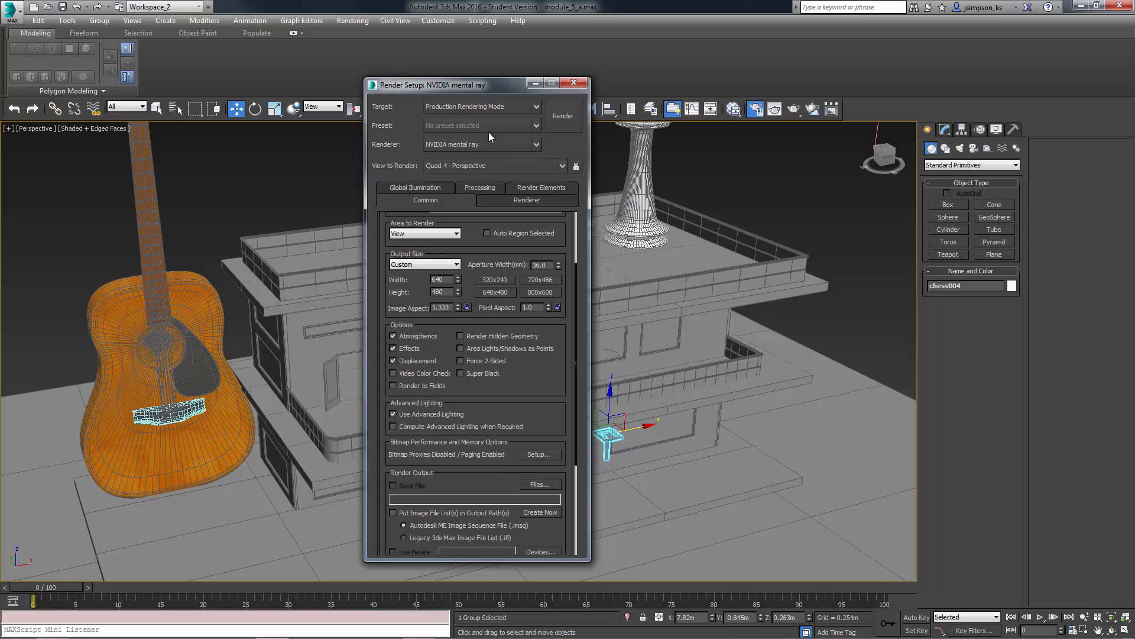
pyautogui.click(457, 264)
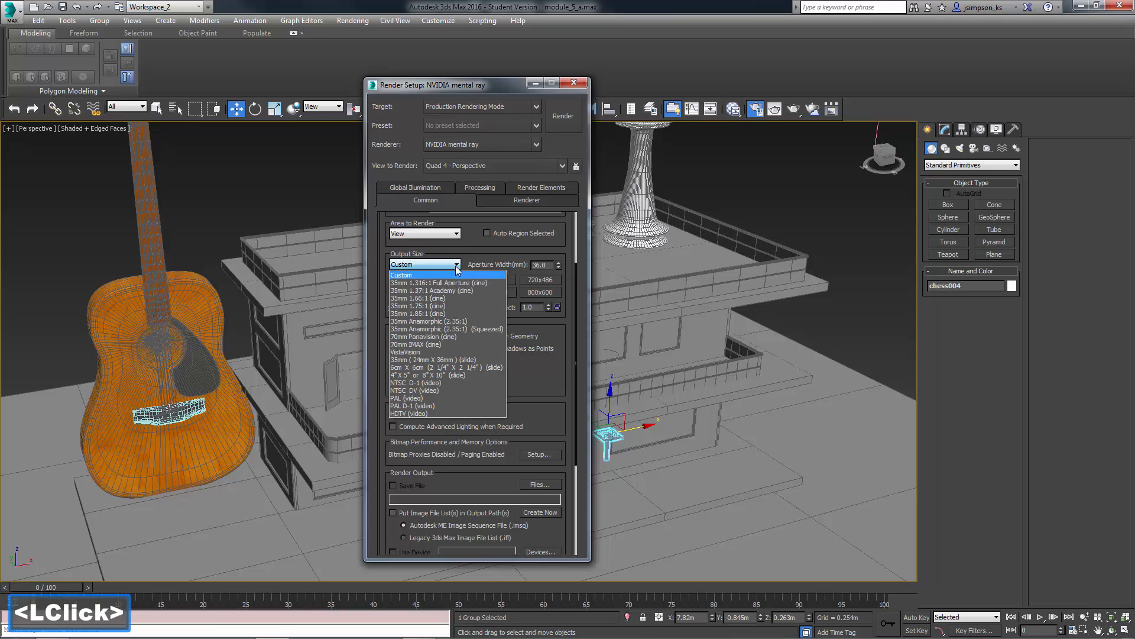
pyautogui.click(424, 415)
pyautogui.moveTo(447, 281); pyautogui.dragTo(434, 280)
pyautogui.write('960')
pyautogui.press('Return')
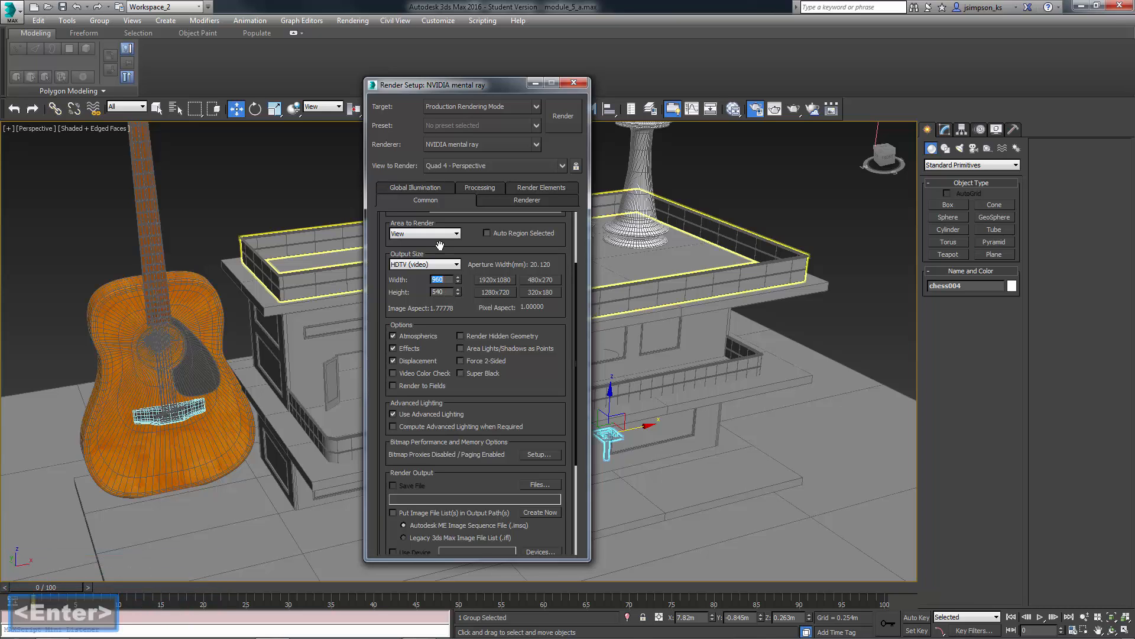
pyautogui.click(534, 84)
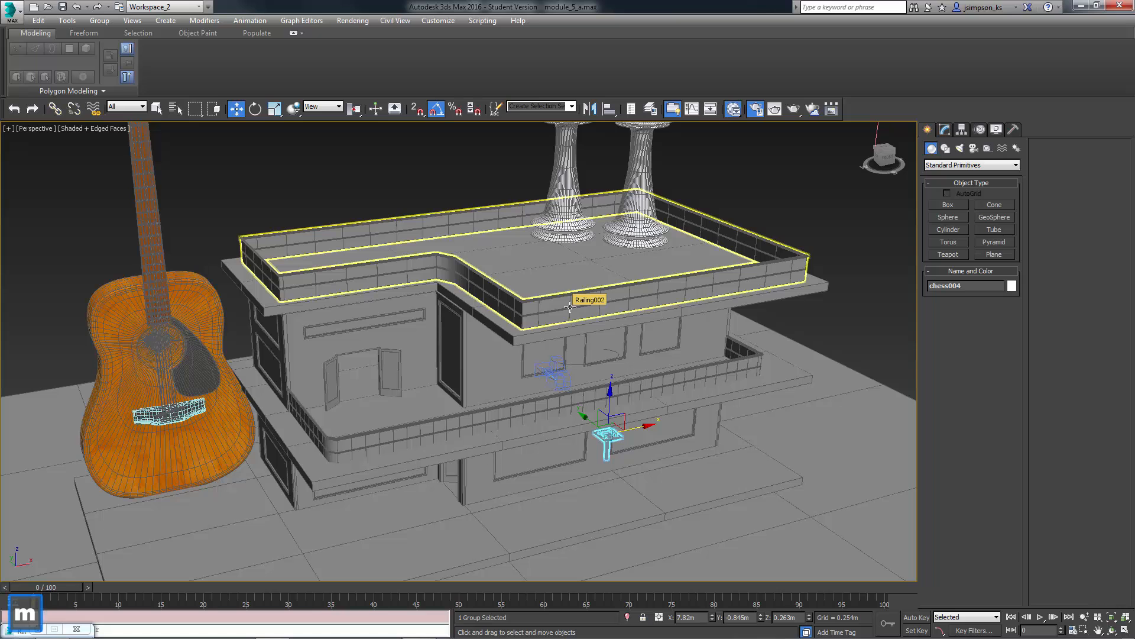
# Open the Slate Material Editor and collapse its material browser categories, leaving only the mental ray materials expanded.
pyautogui.press('m')
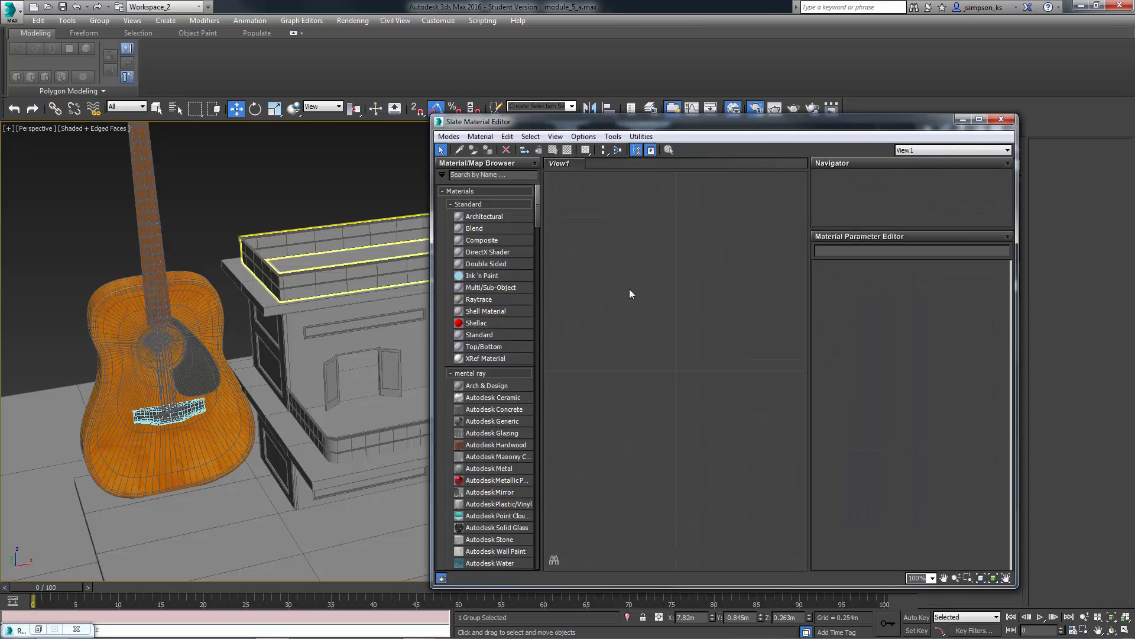
pyautogui.click(451, 204)
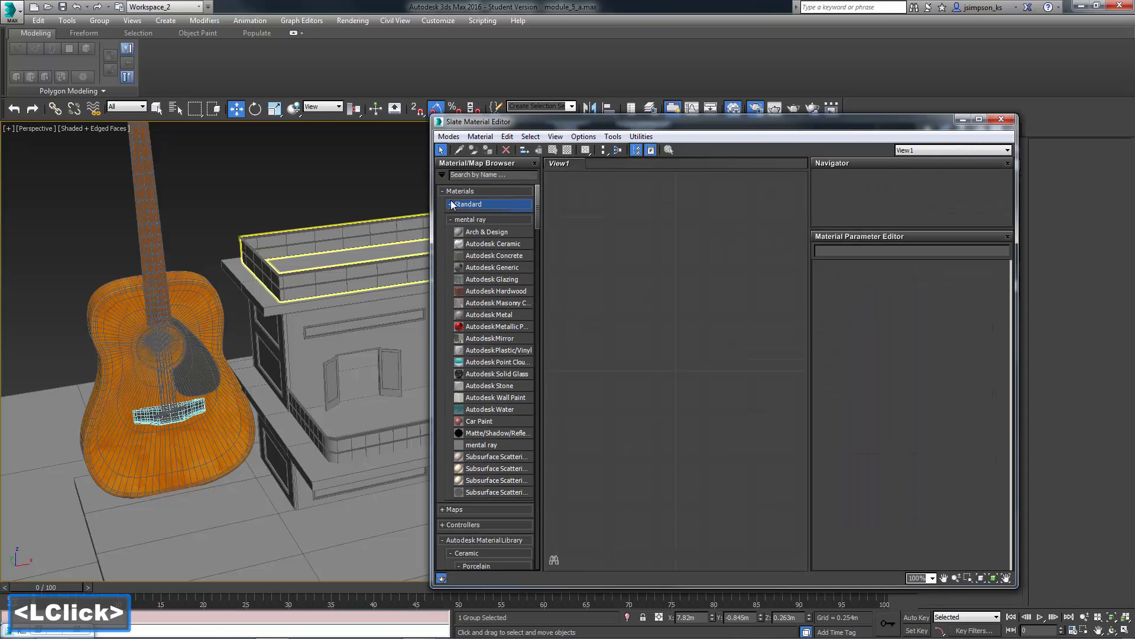
pyautogui.click(452, 220)
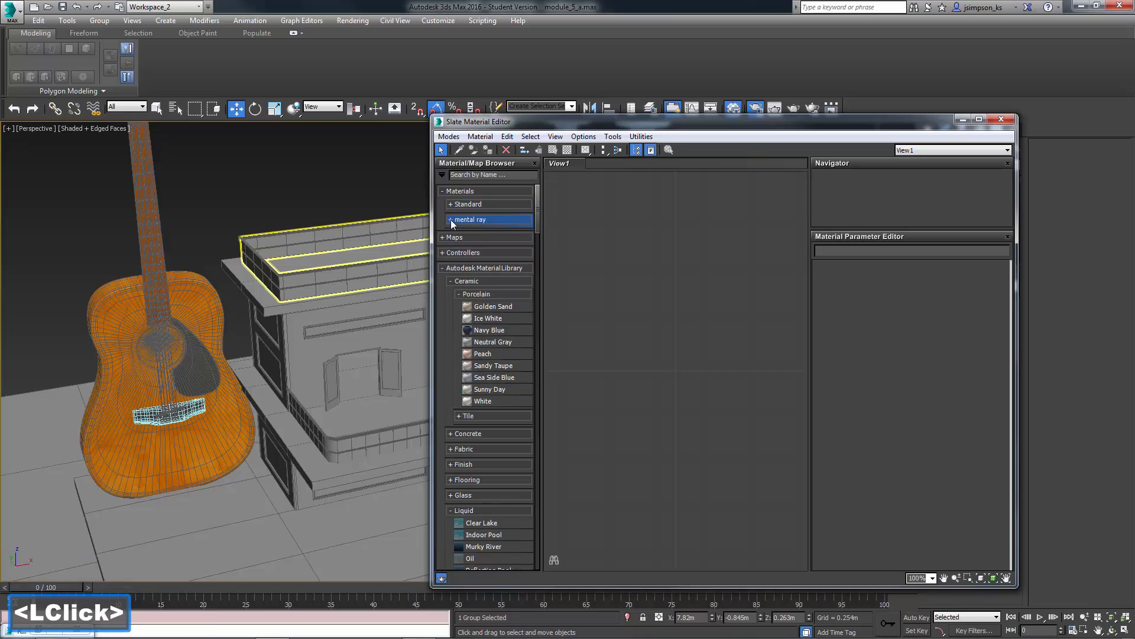
pyautogui.click(439, 267)
pyautogui.click(441, 284)
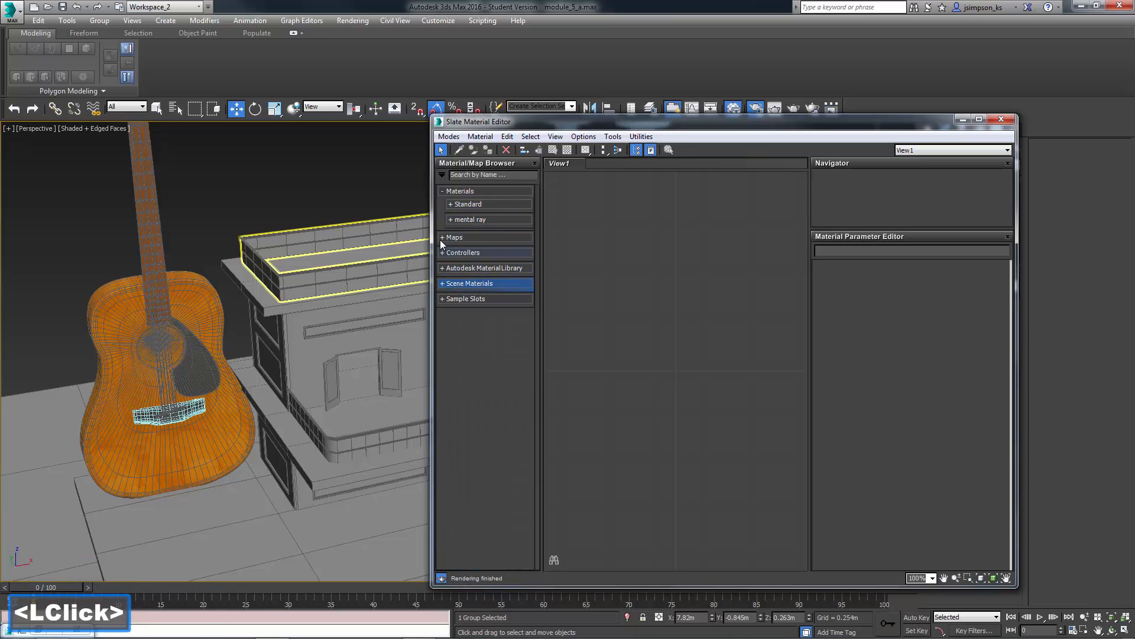
pyautogui.click(442, 192)
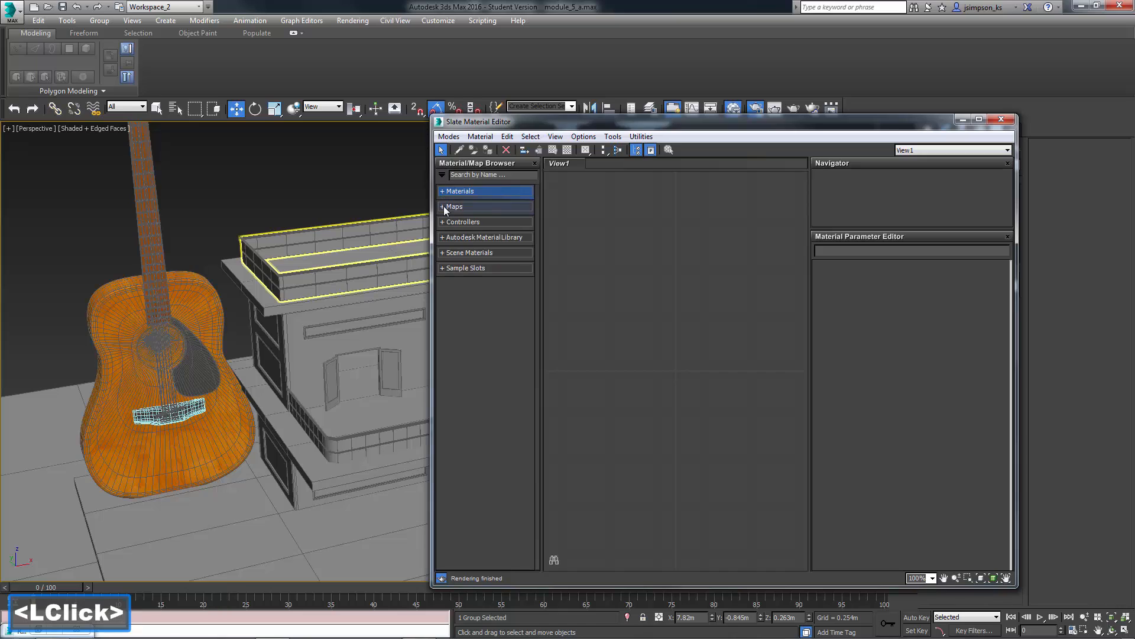
pyautogui.click(443, 192)
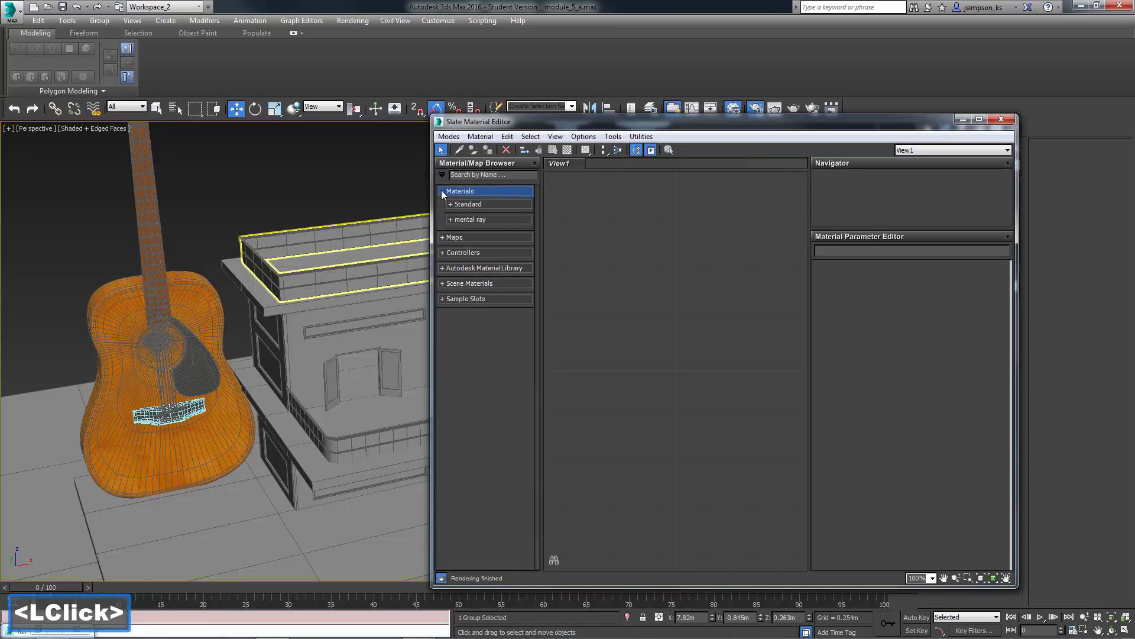
pyautogui.click(451, 220)
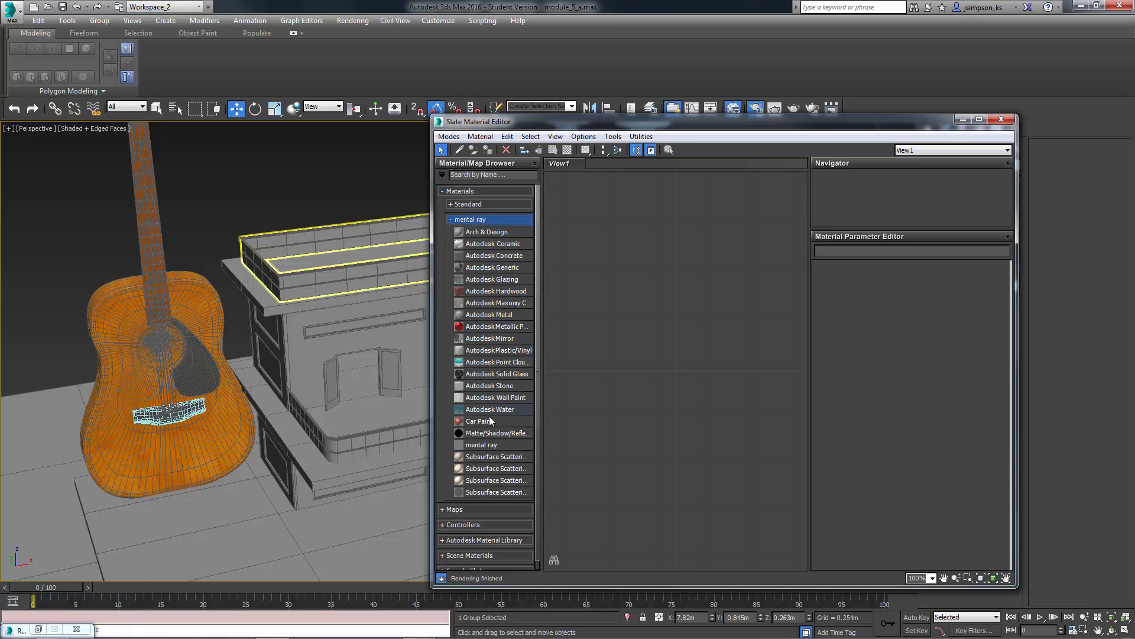
pyautogui.moveTo(485, 374); pyautogui.dragTo(714, 280)
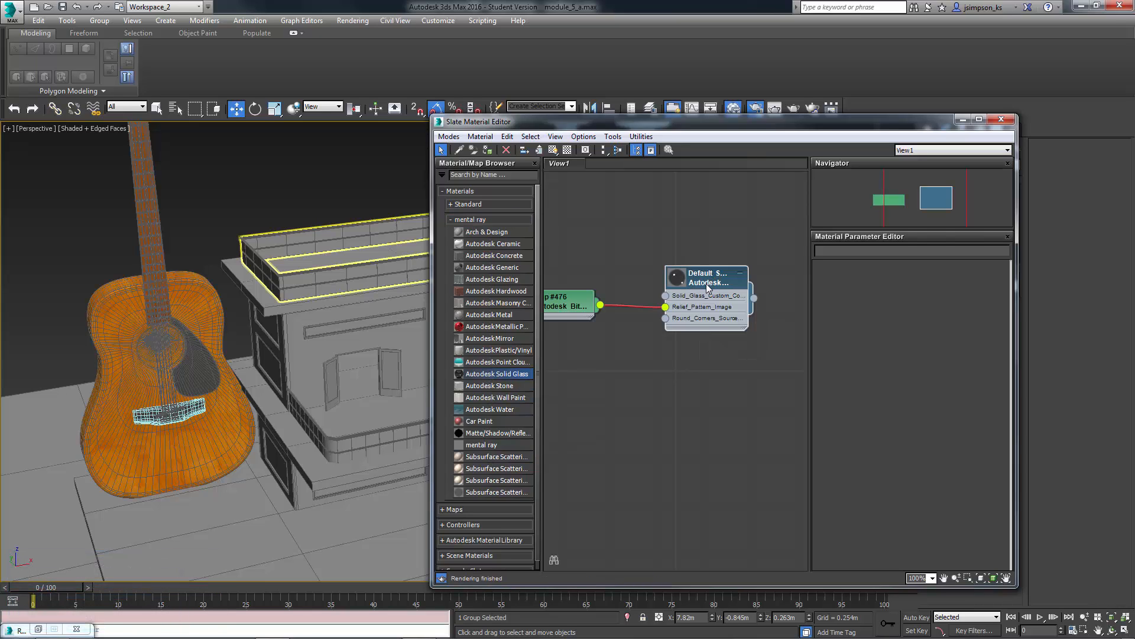
pyautogui.doubleClick(706, 283)
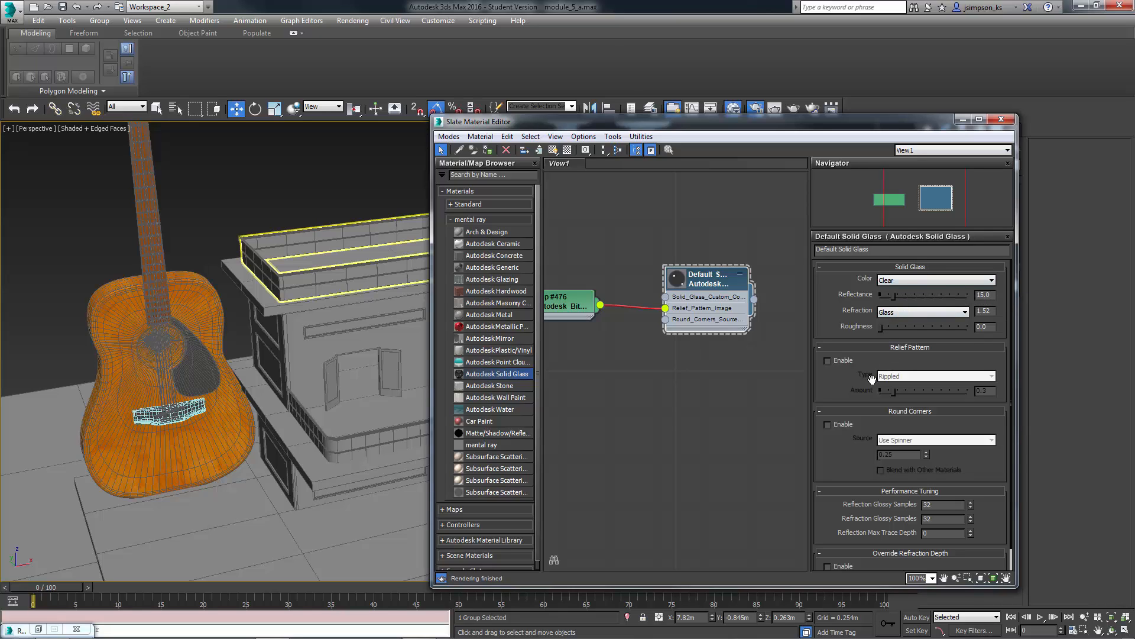
pyautogui.click(891, 313)
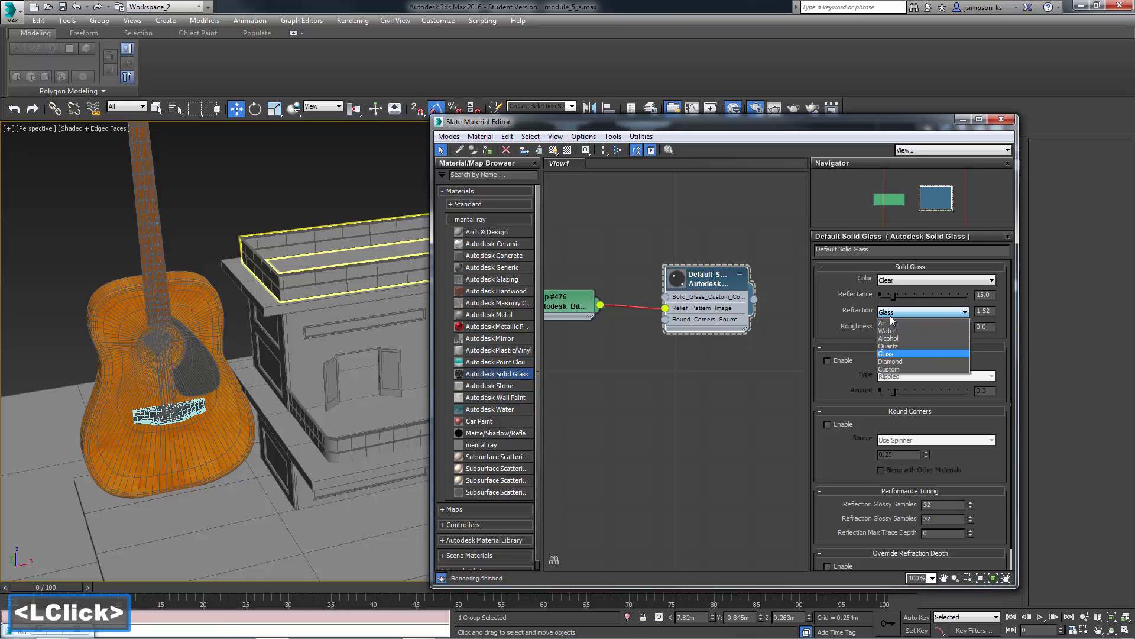
pyautogui.click(891, 315)
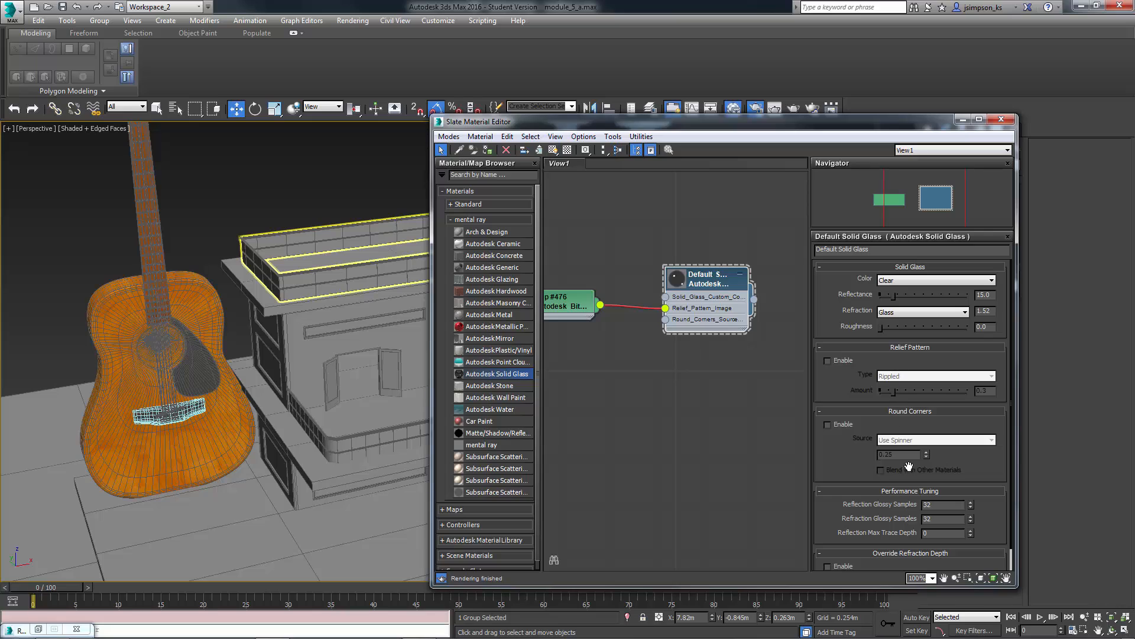
pyautogui.click(747, 383)
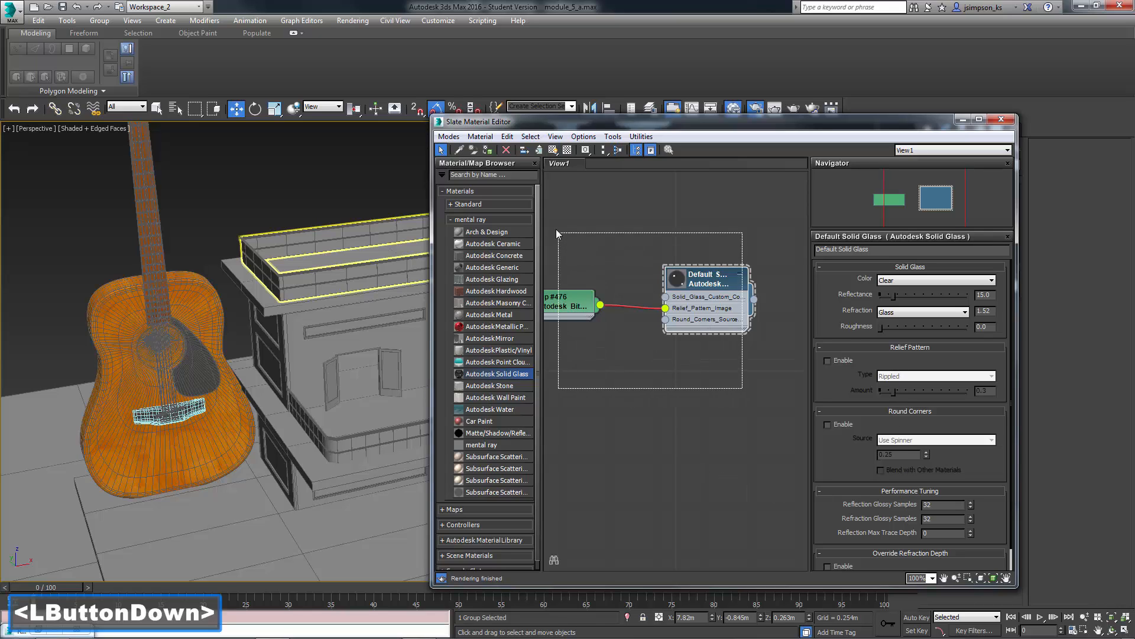
pyautogui.moveTo(555, 234); pyautogui.dragTo(556, 234)
pyautogui.press('Delete')
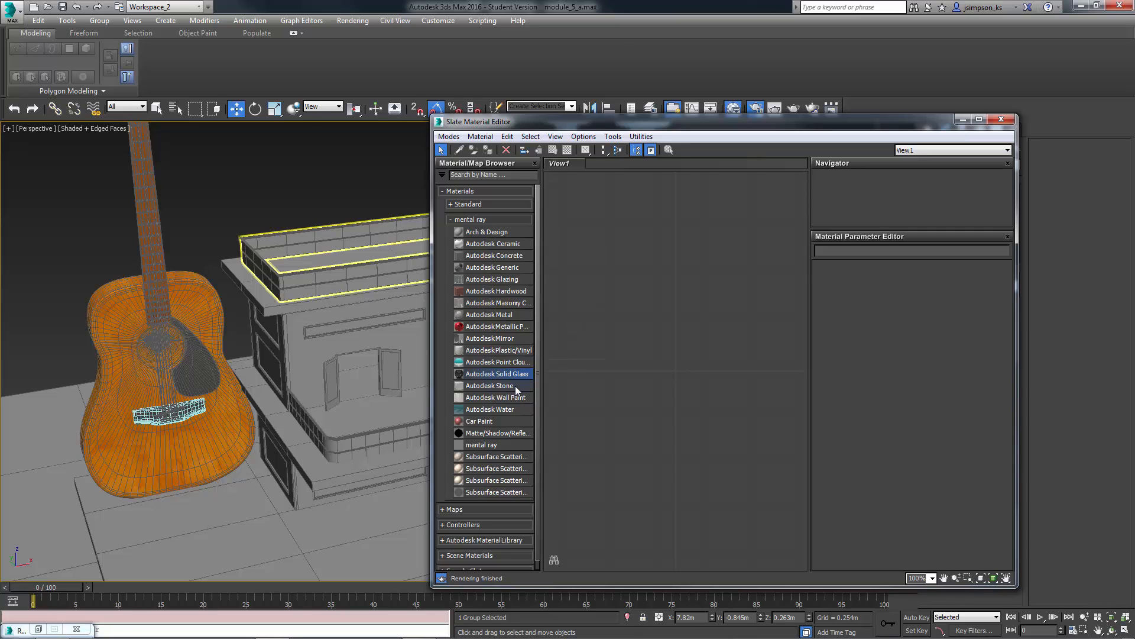
pyautogui.click(452, 219)
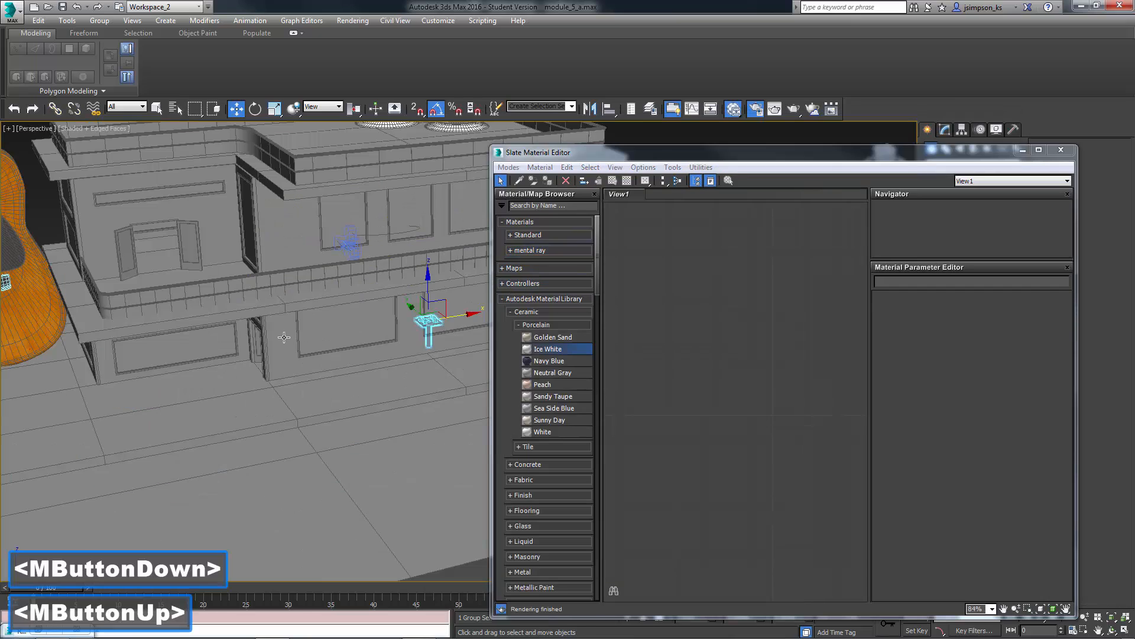
# Select a fixed window in the ground-floor front wall together with all similar windows and isolate them in the viewport.
pyautogui.click(291, 358)
pyautogui.click(327, 338)
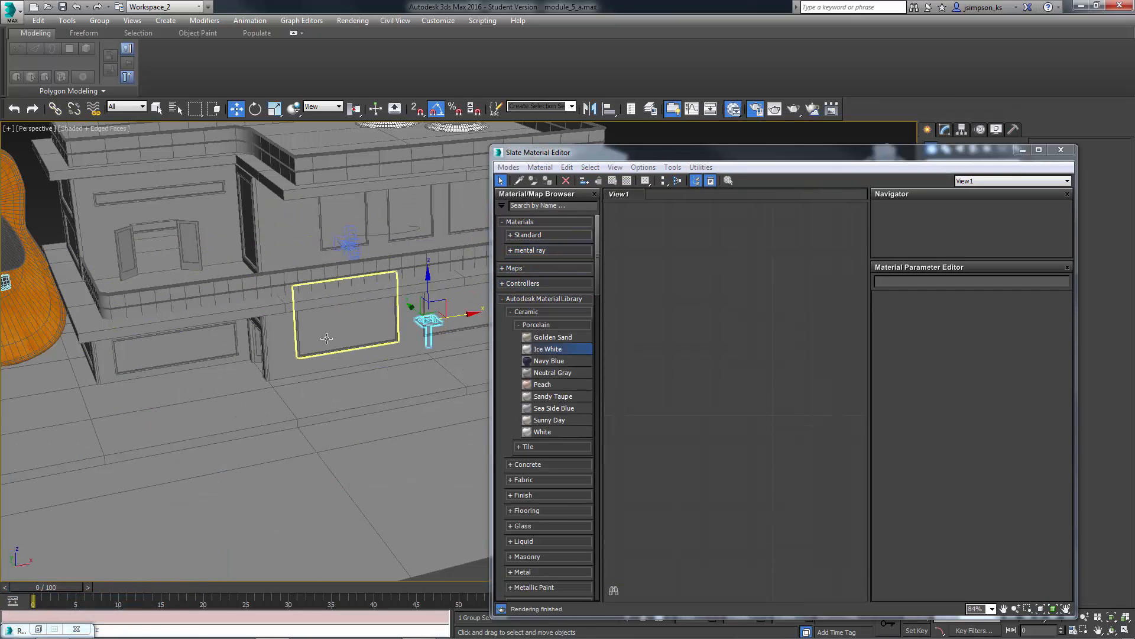
pyautogui.click(327, 338)
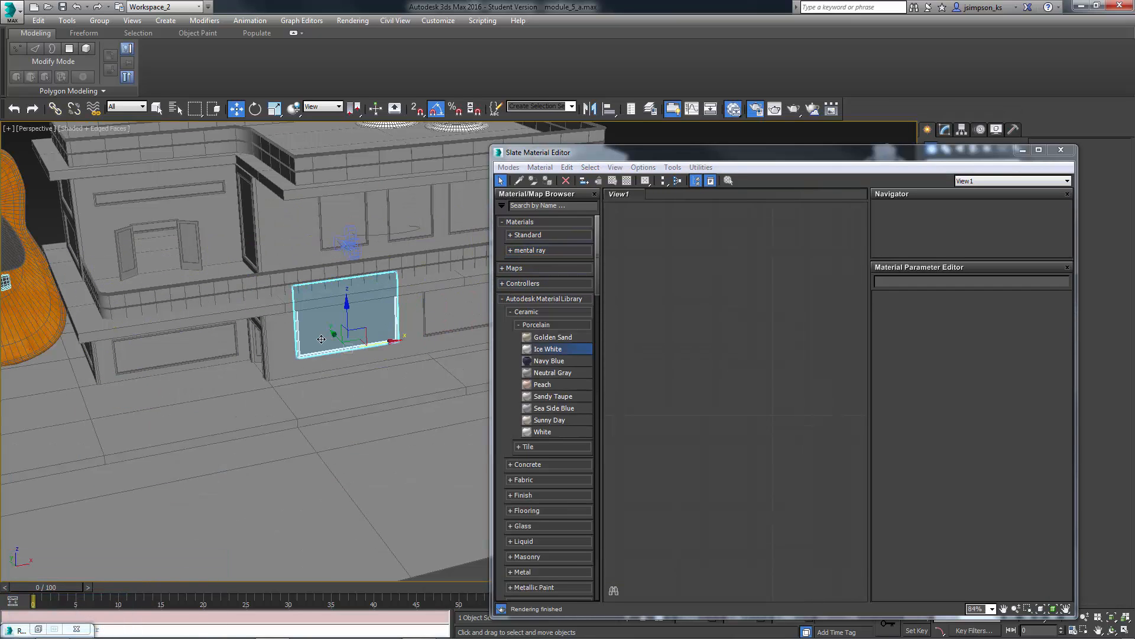
pyautogui.rightClick(321, 338)
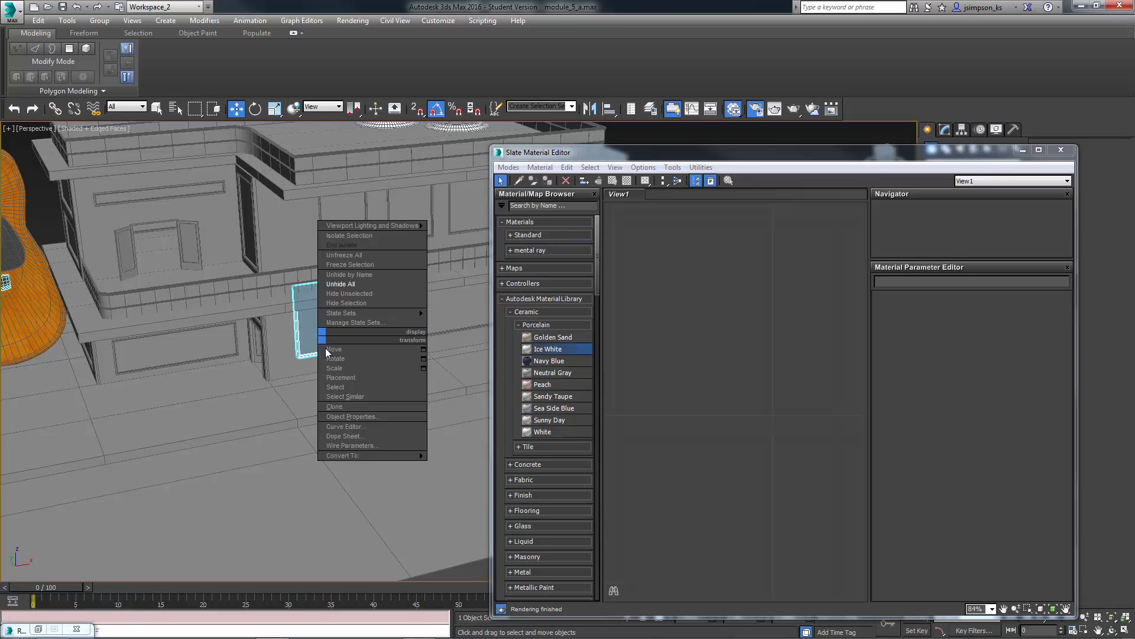
pyautogui.click(348, 396)
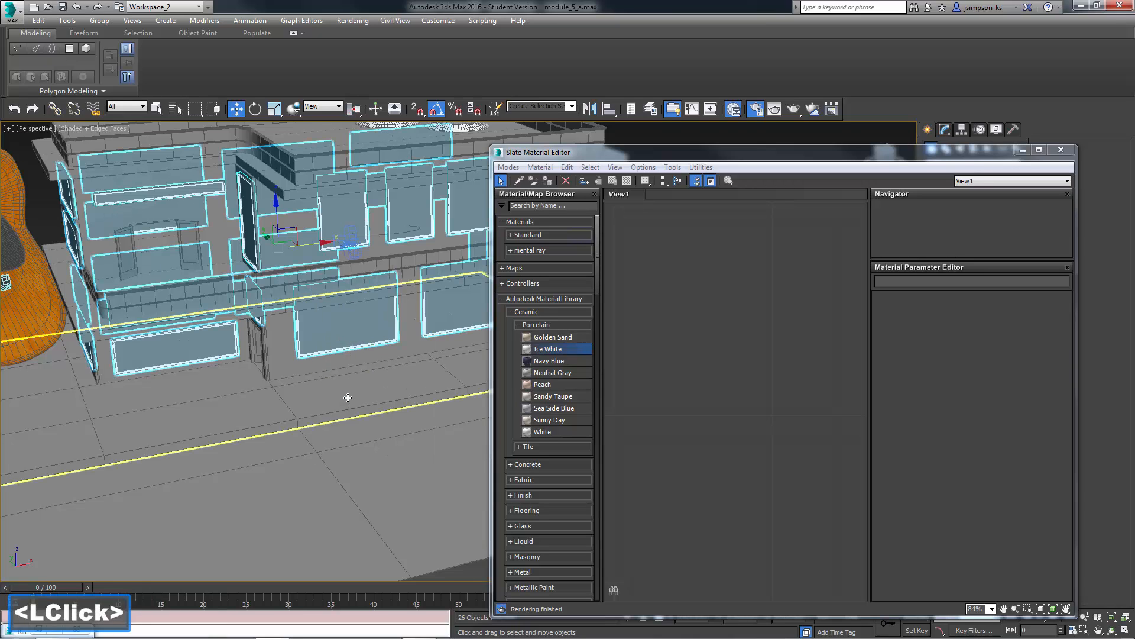
pyautogui.moveTo(582, 160); pyautogui.dragTo(679, 120)
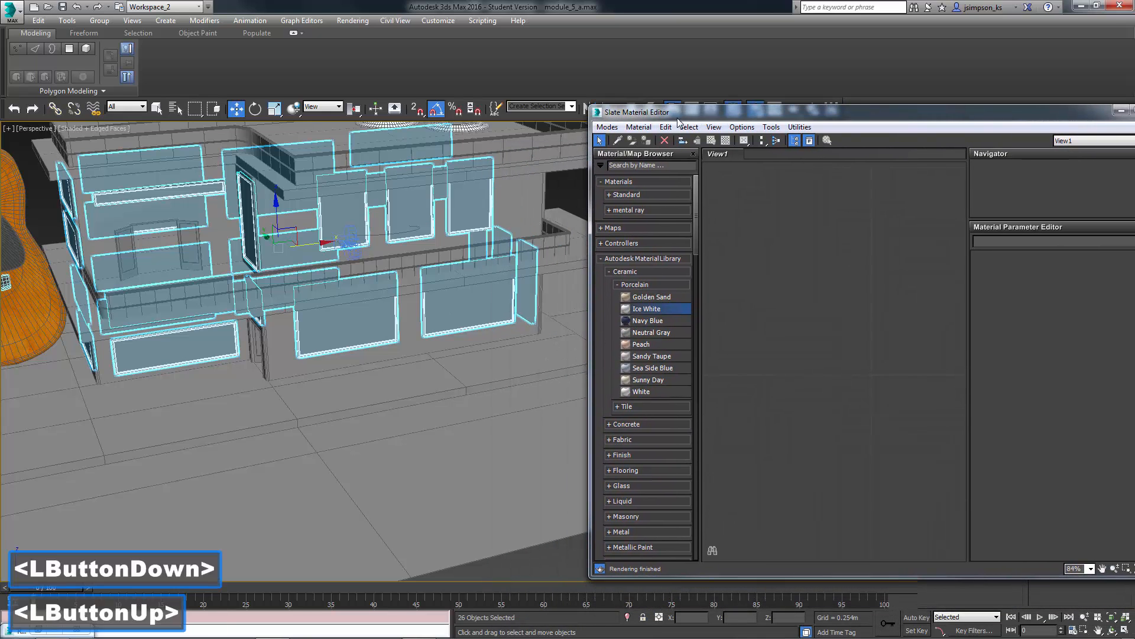
pyautogui.click(628, 617)
# Search the 3ds Max help for "windows" and look up which material ID belongs to each window component.
pyautogui.write('windows')
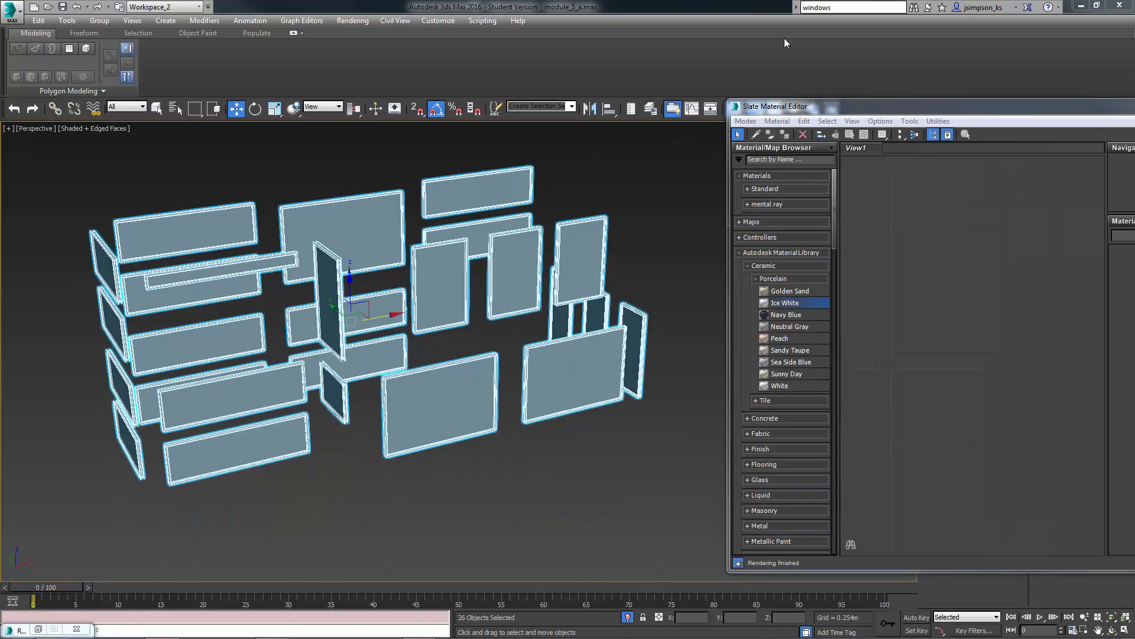
pyautogui.click(913, 7)
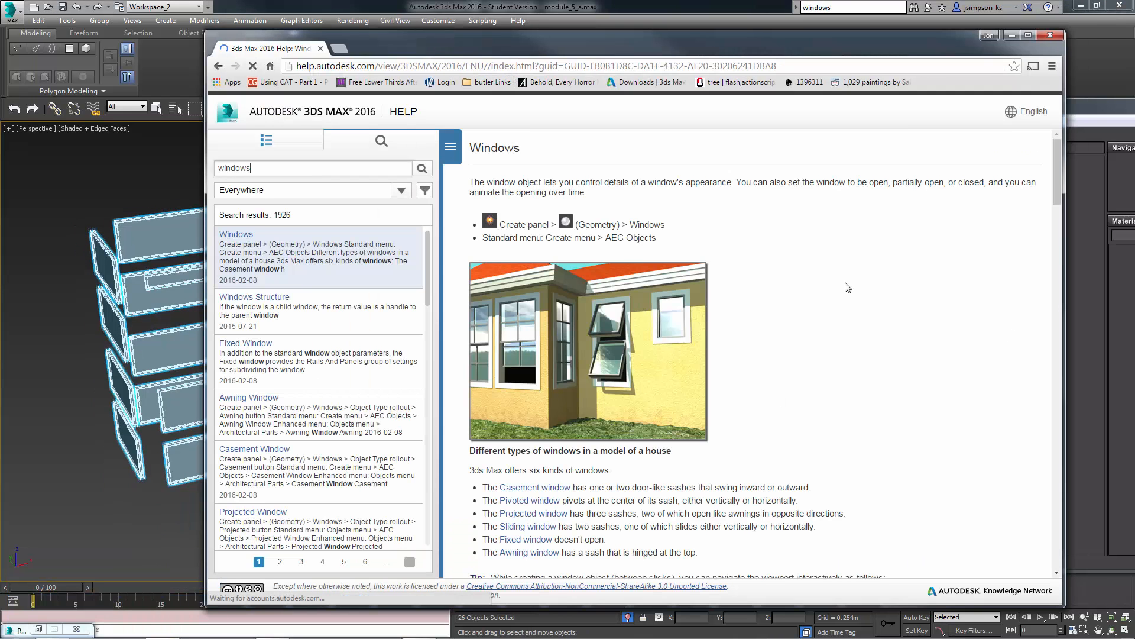
pyautogui.moveTo(1059, 167); pyautogui.dragTo(1057, 257)
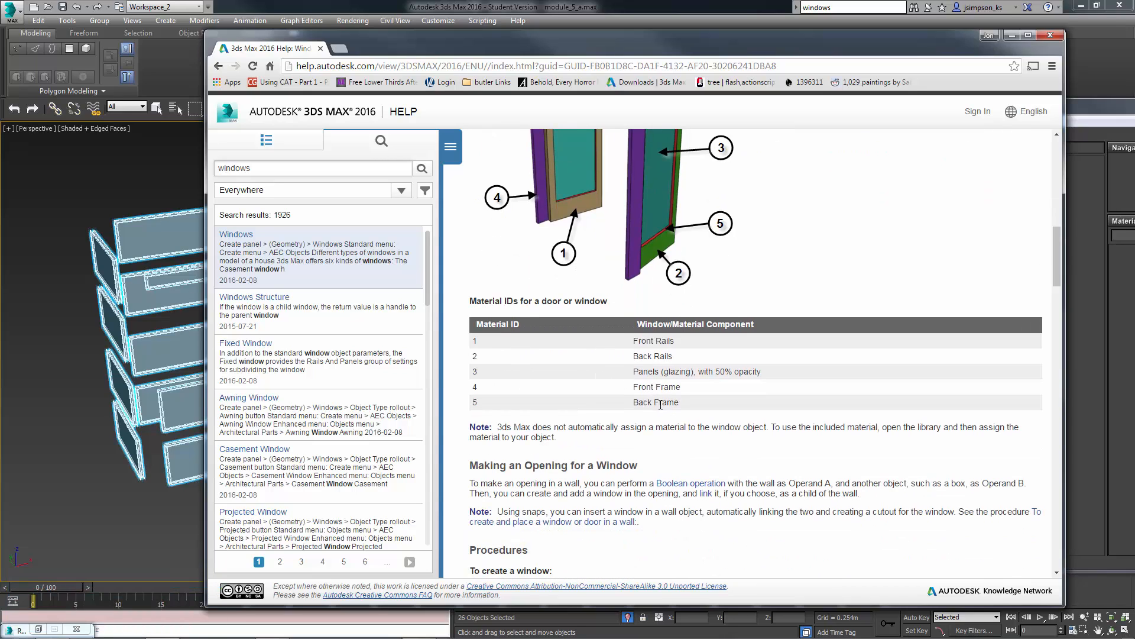
pyautogui.click(1013, 35)
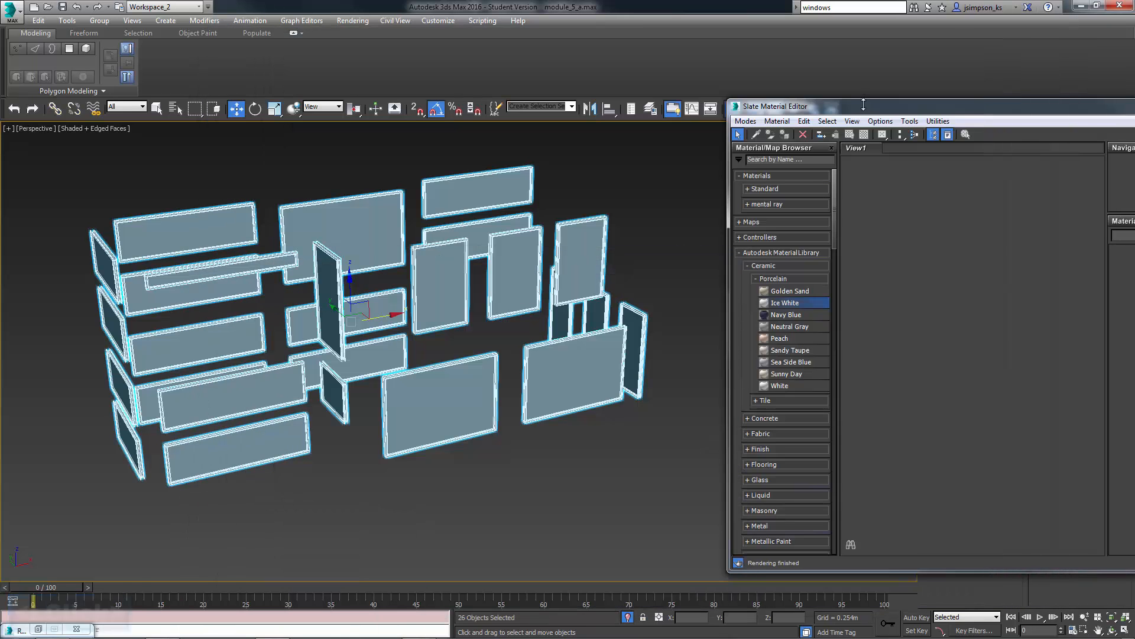
# Create a Multi/Sub-Object material in the Slate view and set its number of materials to 5.
pyautogui.click(715, 133)
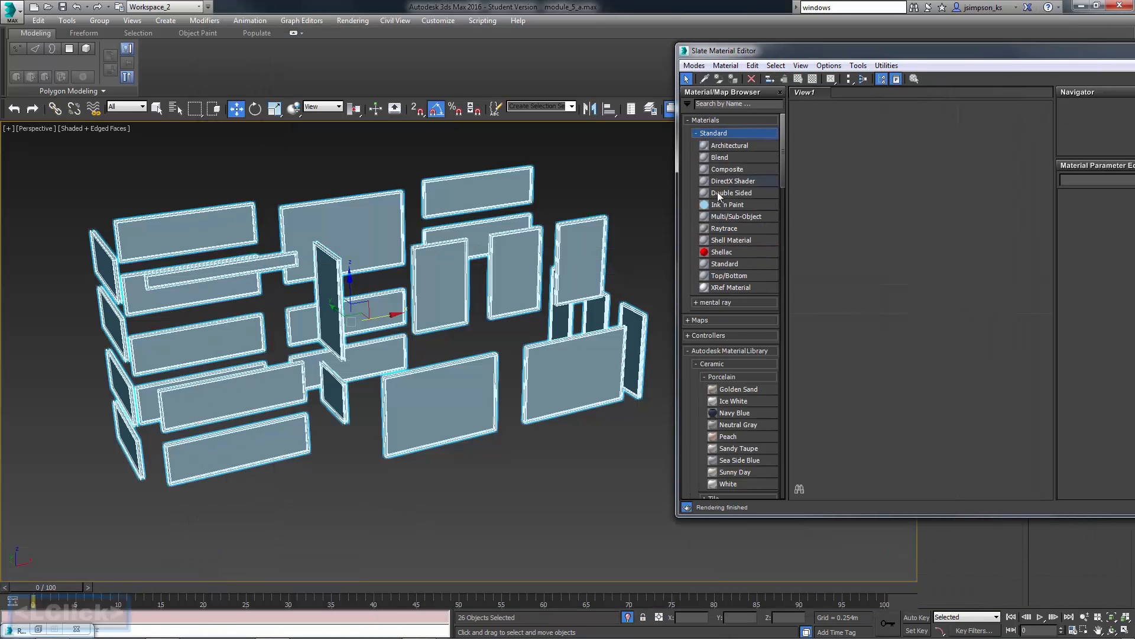
pyautogui.moveTo(953, 153); pyautogui.dragTo(953, 153)
pyautogui.doubleClick(952, 155)
pyautogui.moveTo(828, 51); pyautogui.dragTo(665, 44)
pyautogui.click(950, 206)
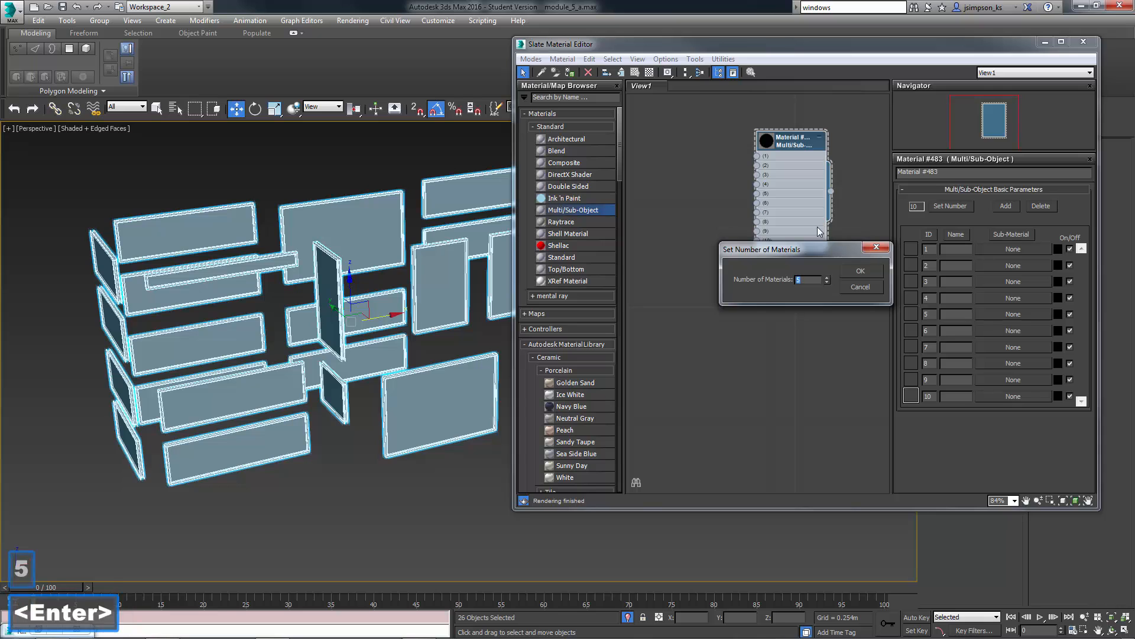
pyautogui.write('5')
pyautogui.press('Return')
pyautogui.click(796, 144)
pyautogui.moveTo(795, 143); pyautogui.dragTo(819, 246)
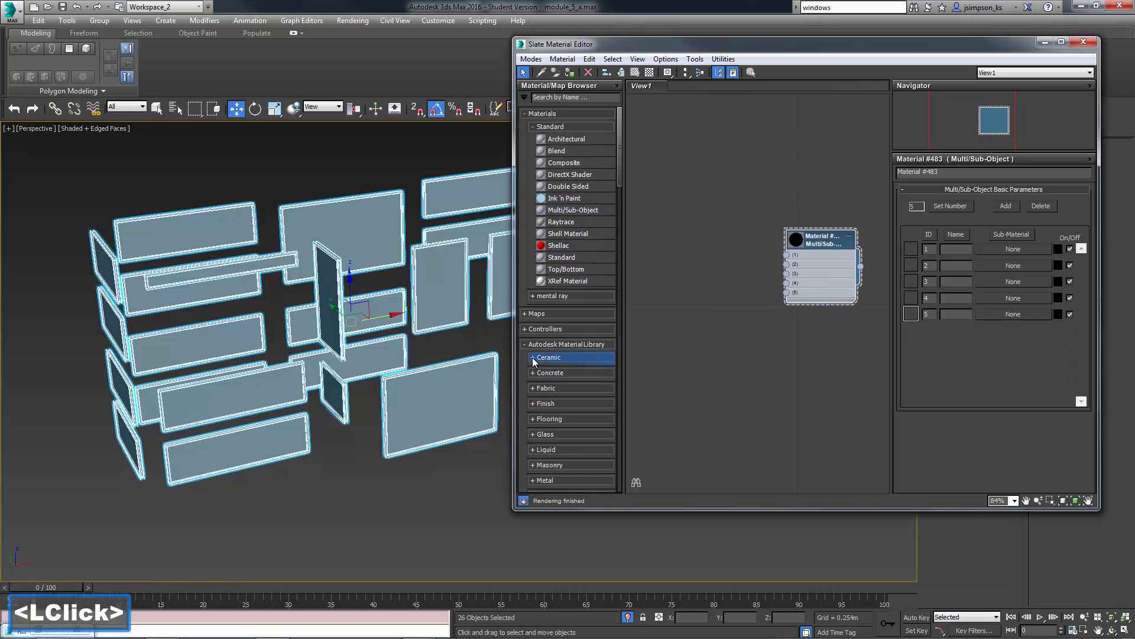
# Add an Autodesk Solid Glass material beside the Multi/Sub-Object node and display its parameters.
pyautogui.scroll(-3, 534, 362)
pyautogui.scroll(3, 538, 367)
pyautogui.click(536, 295)
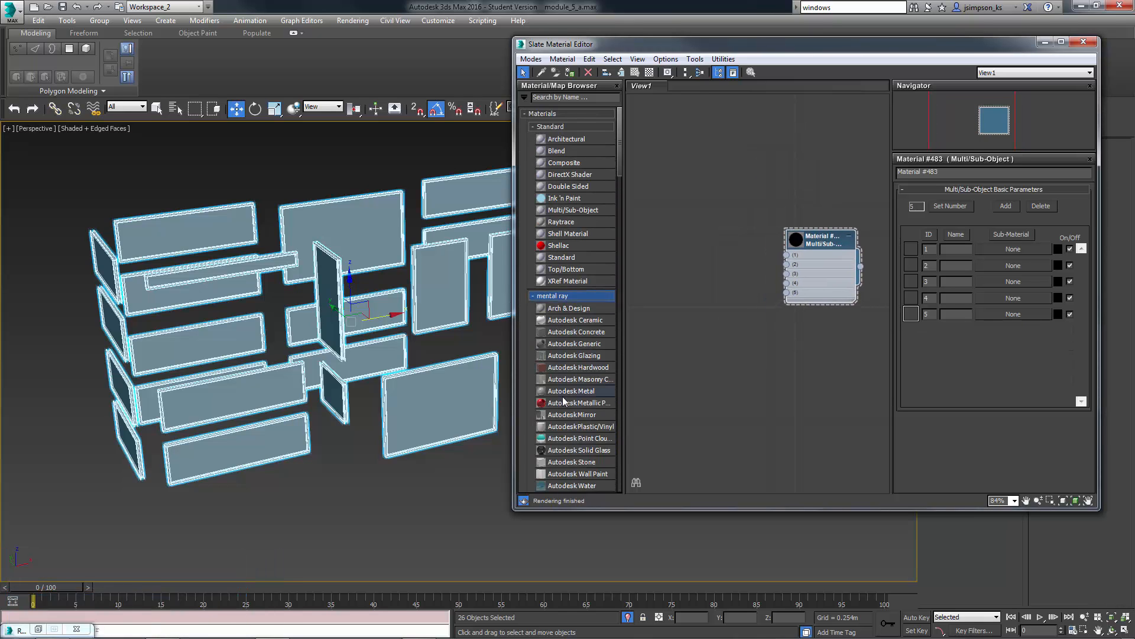
pyautogui.scroll(-1, 563, 401)
pyautogui.scroll(-2, 682, 268)
pyautogui.doubleClick(728, 274)
pyautogui.click(1073, 203)
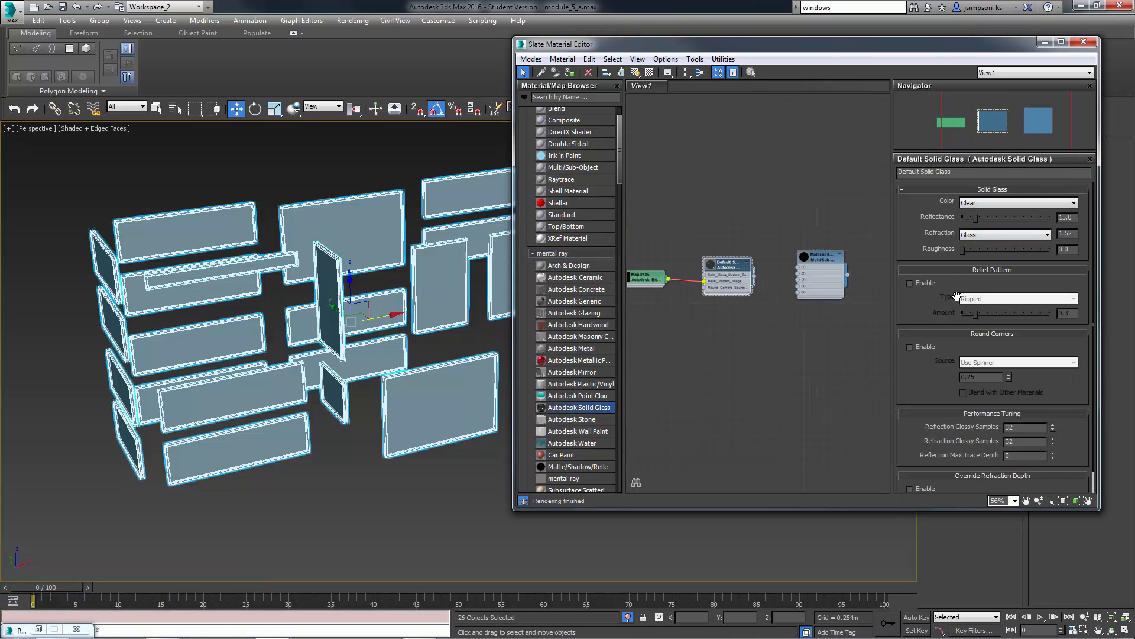
# Connect the Solid Glass material to slot 3 of the Multi/Sub-Object material and assign the latter to the selected windows.
pyautogui.click(754, 281)
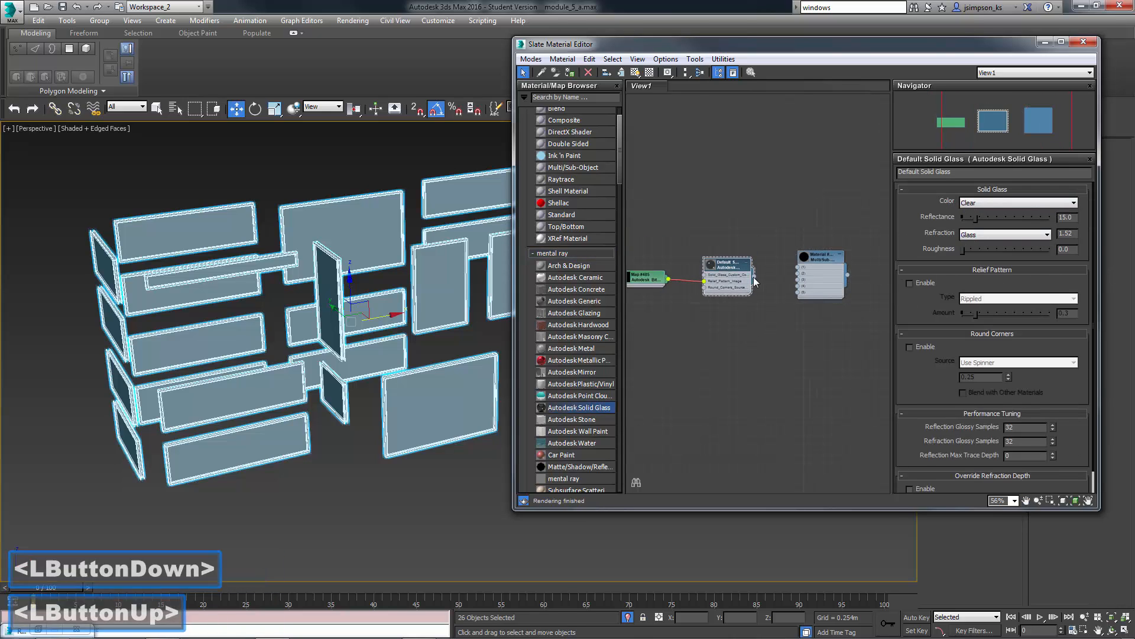
pyautogui.doubleClick(848, 278)
pyautogui.click(571, 73)
pyautogui.moveTo(740, 47); pyautogui.dragTo(804, 72)
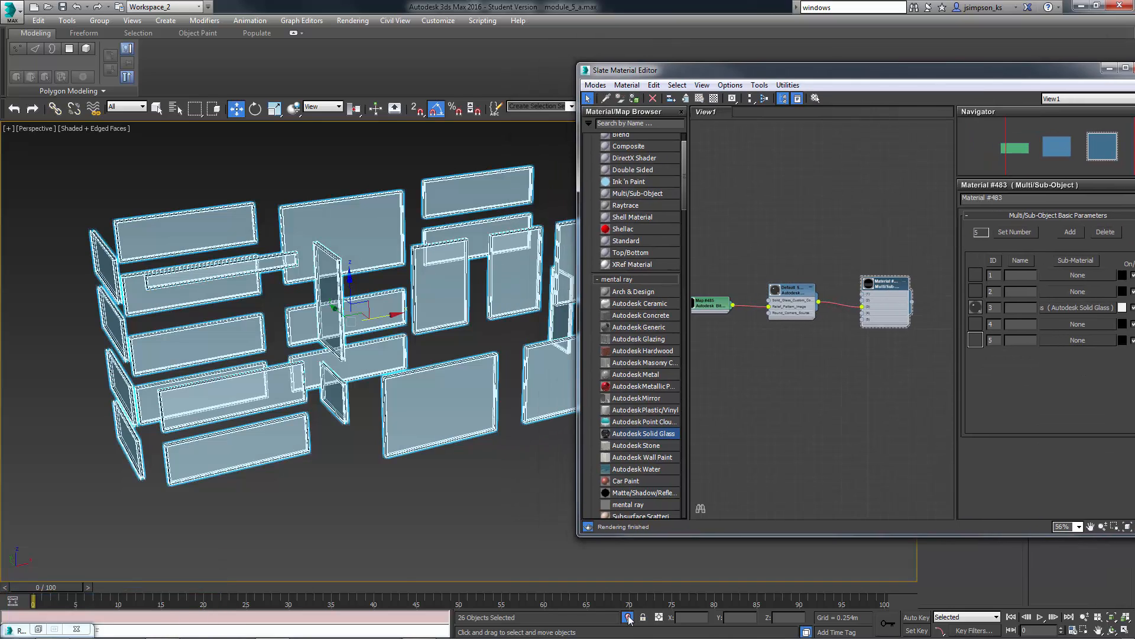
# Exit isolation, clear the selection and examine the glass panes on the house from several angles.
pyautogui.click(628, 616)
pyautogui.click(515, 568)
pyautogui.keyDown('alt'); pyautogui.moveTo(375, 437); pyautogui.dragTo(269, 380, button='middle'); pyautogui.keyUp('alt')
pyautogui.scroll(4, 268, 379)
pyautogui.moveTo(284, 266); pyautogui.dragTo(359, 360, button='middle')
pyautogui.scroll(-4, 405, 231)
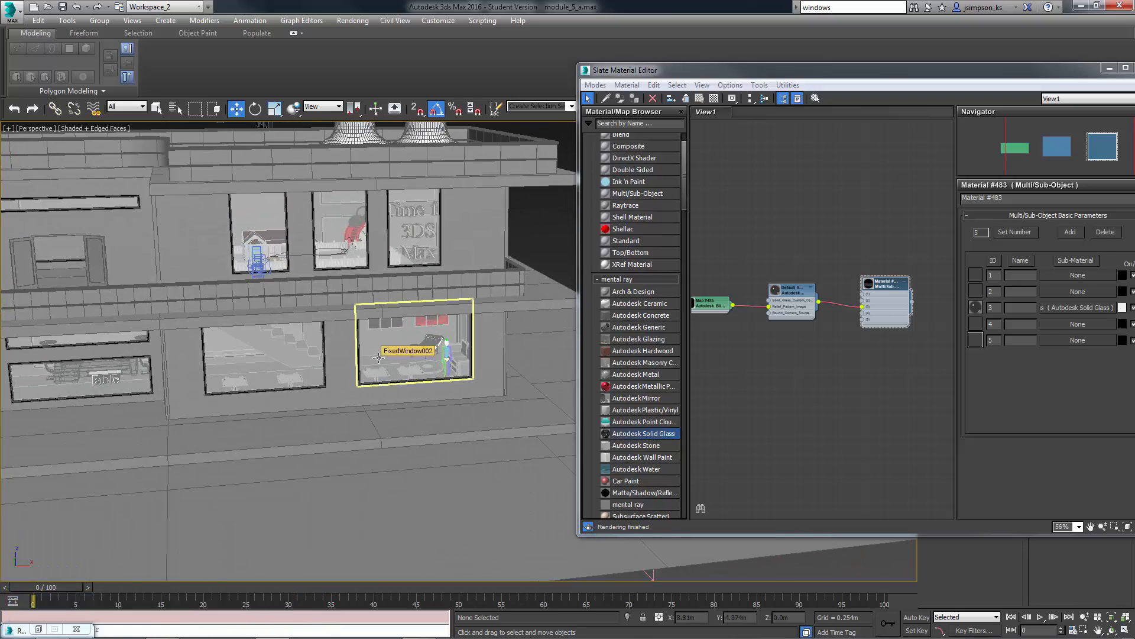
pyautogui.keyDown('alt'); pyautogui.moveTo(295, 384); pyautogui.dragTo(308, 349, button='middle'); pyautogui.keyUp('alt')
pyautogui.moveTo(307, 349); pyautogui.dragTo(294, 400, button='middle')
pyautogui.moveTo(144, 404); pyautogui.dragTo(245, 432, button='middle')
pyautogui.keyDown('alt'); pyautogui.moveTo(246, 433); pyautogui.dragTo(299, 415, button='middle'); pyautogui.keyUp('alt')
# Reselect one fixed window with all similar windows and isolate them again.
pyautogui.click(412, 398)
pyautogui.rightClick(412, 400)
pyautogui.click(445, 464)
pyautogui.click(628, 617)
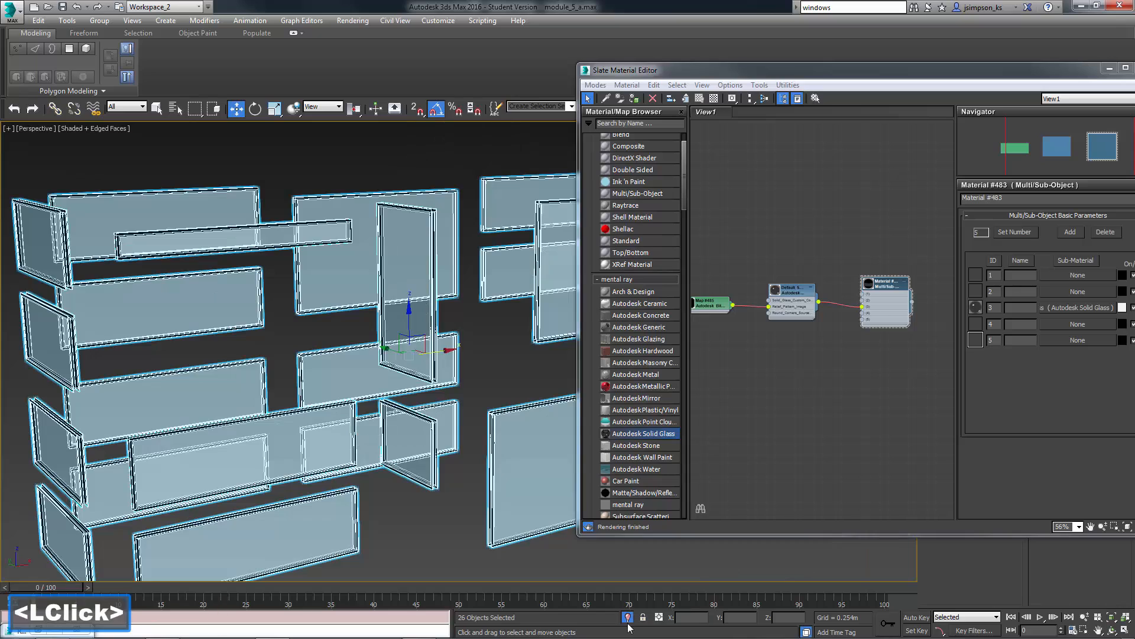
# Reposition the Multi/Sub-Object node in the graph and consult the help table of window material IDs again.
pyautogui.moveTo(833, 329); pyautogui.dragTo(812, 393, button='middle')
pyautogui.scroll(1, 811, 393)
pyautogui.moveTo(869, 348); pyautogui.dragTo(884, 334)
pyautogui.press('super')
pyautogui.click(419, 626)
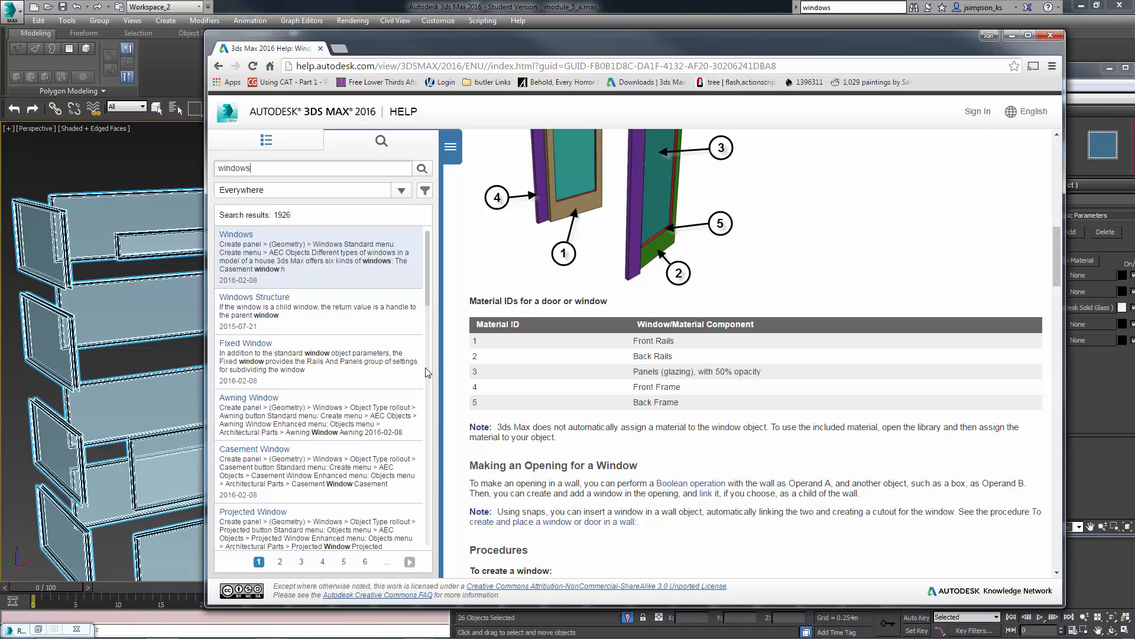
pyautogui.click(1010, 36)
# Add a Standard material to the graph and set its diffuse color to a pale blue.
pyautogui.scroll(1, 628, 265)
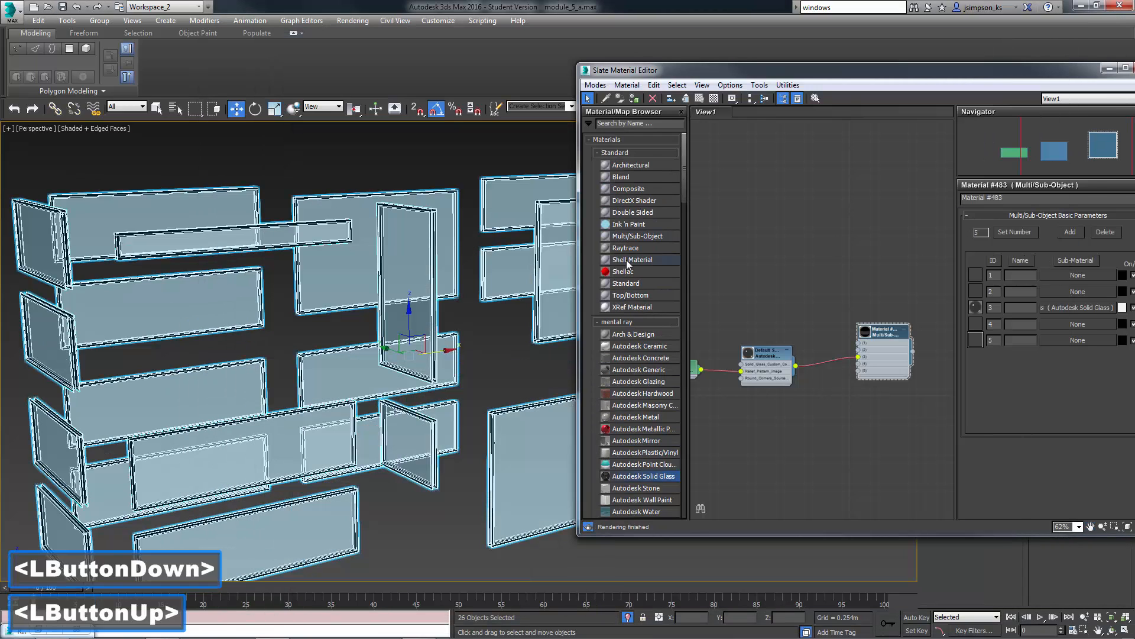
pyautogui.doubleClick(767, 231)
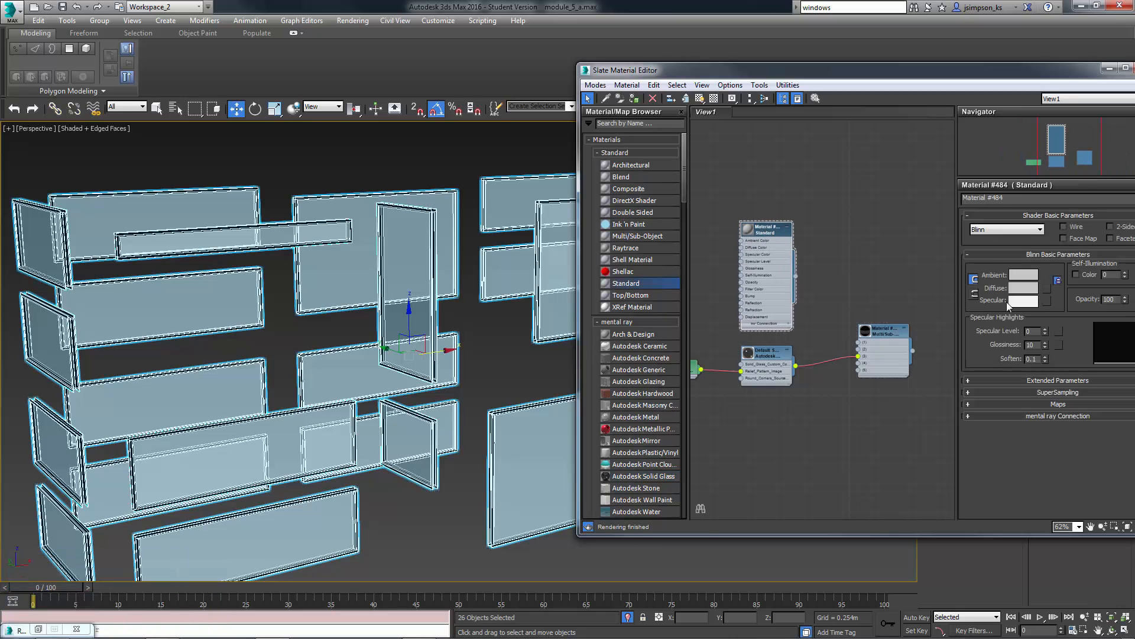
pyautogui.click(1024, 288)
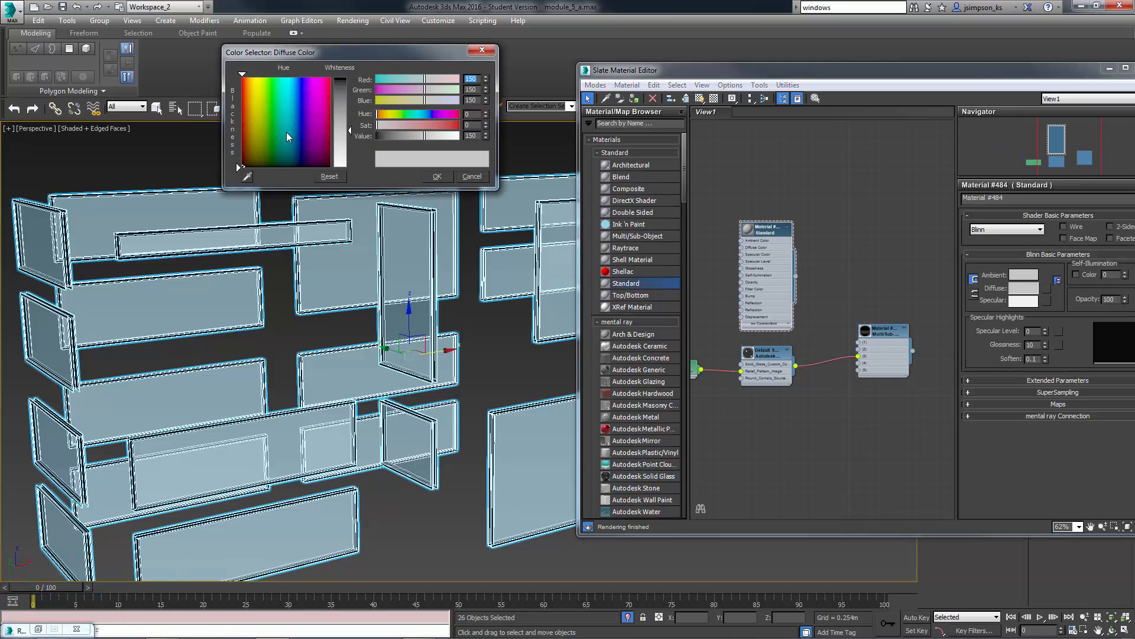
pyautogui.moveTo(340, 125); pyautogui.dragTo(340, 122)
pyautogui.click(437, 177)
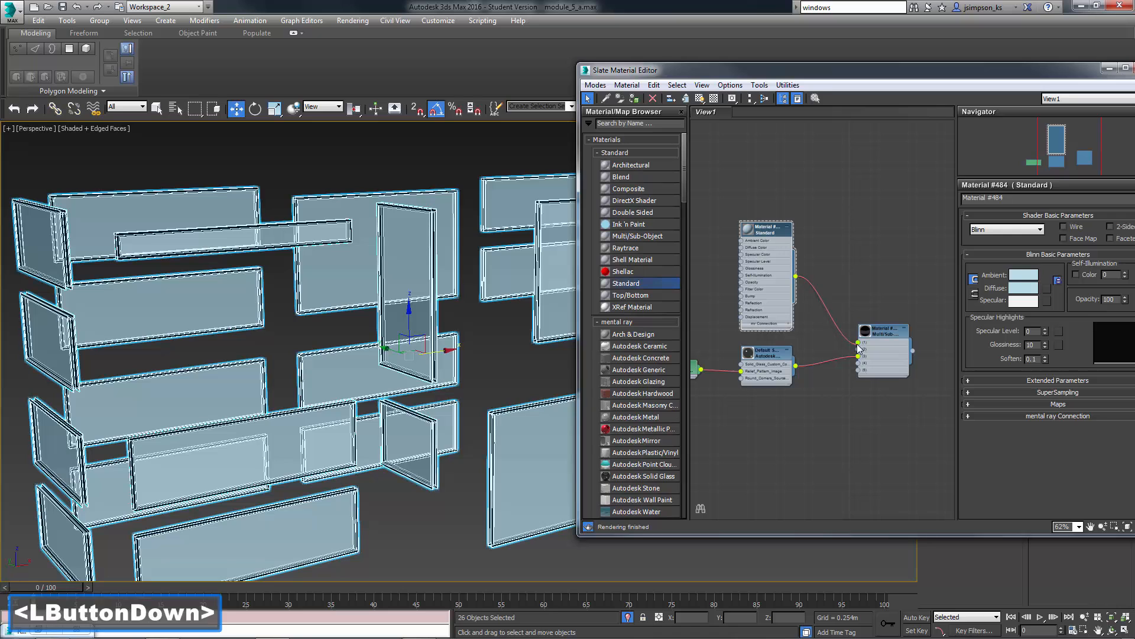
# Connect the pale-blue material to the frame and rail slots of the Multi/Sub-Object material and show it shaded in the viewport.
pyautogui.moveTo(860, 348); pyautogui.dragTo(858, 363)
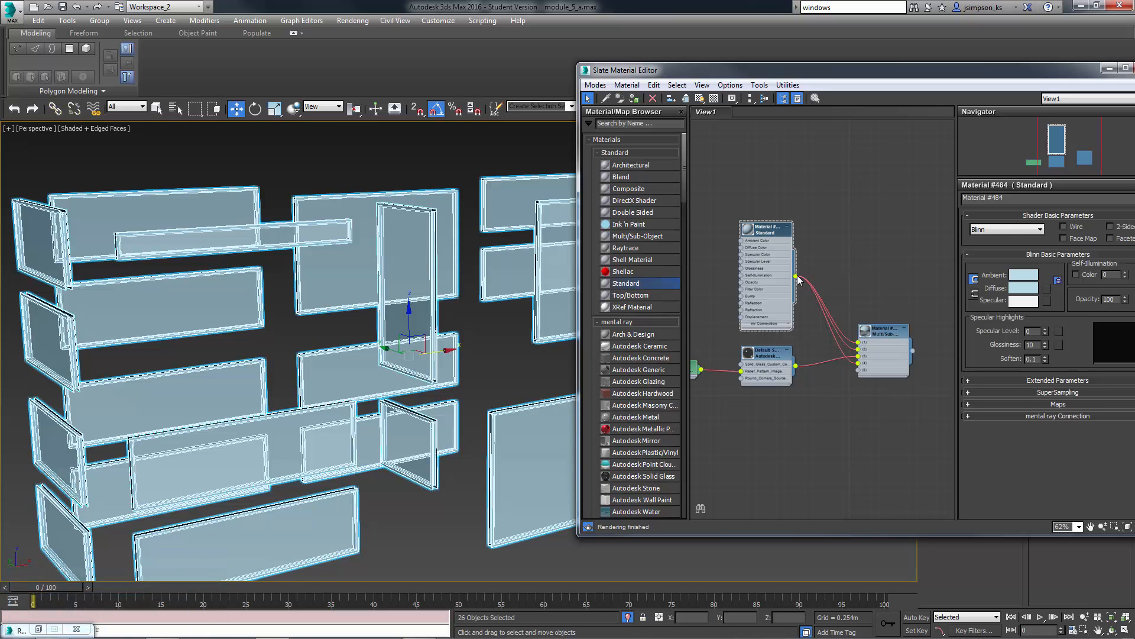
pyautogui.click(700, 98)
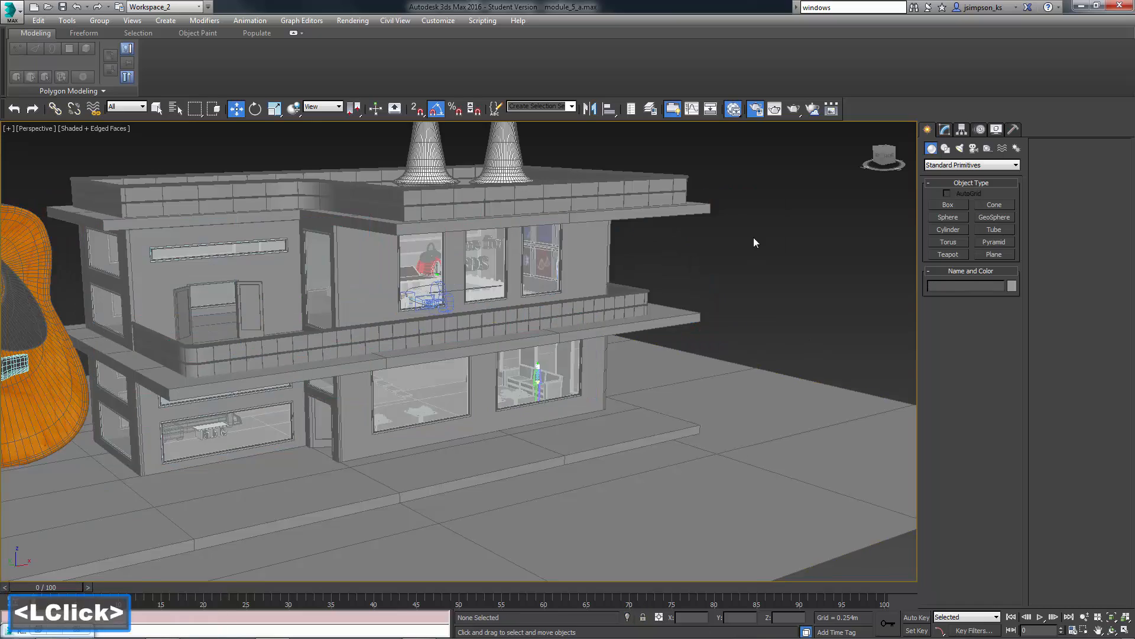
pyautogui.keyDown('ctrl'); pyautogui.keyDown('alt'); pyautogui.moveTo(753, 241); pyautogui.dragTo(397, 395, button='middle'); pyautogui.keyUp('alt'); pyautogui.keyUp('ctrl')
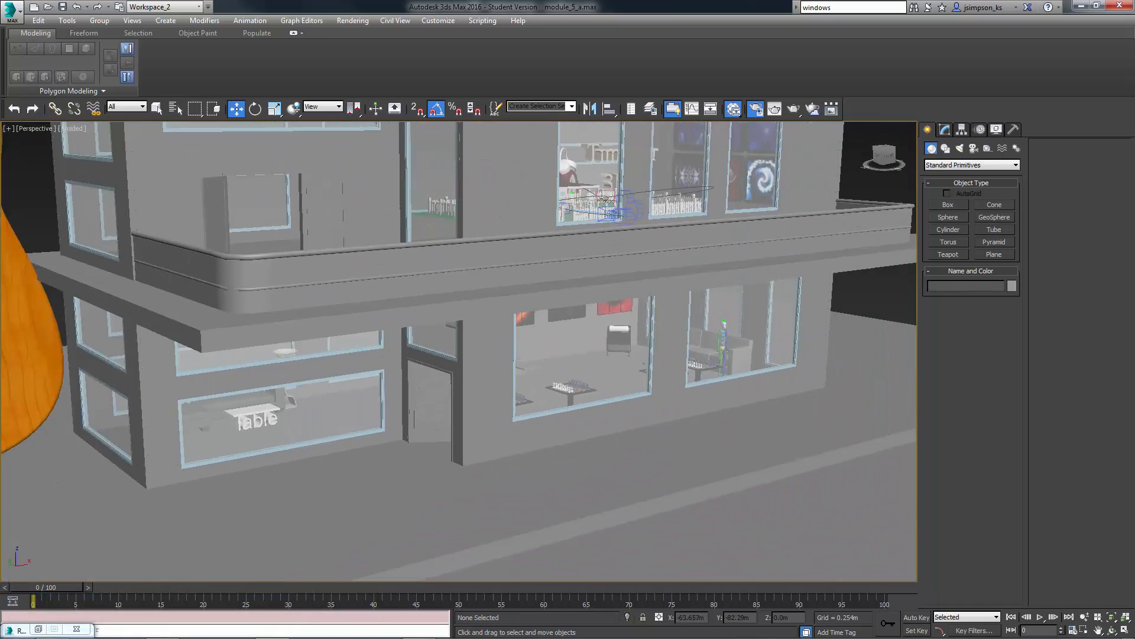
pyautogui.moveTo(680, 485); pyautogui.dragTo(766, 535, button='middle')
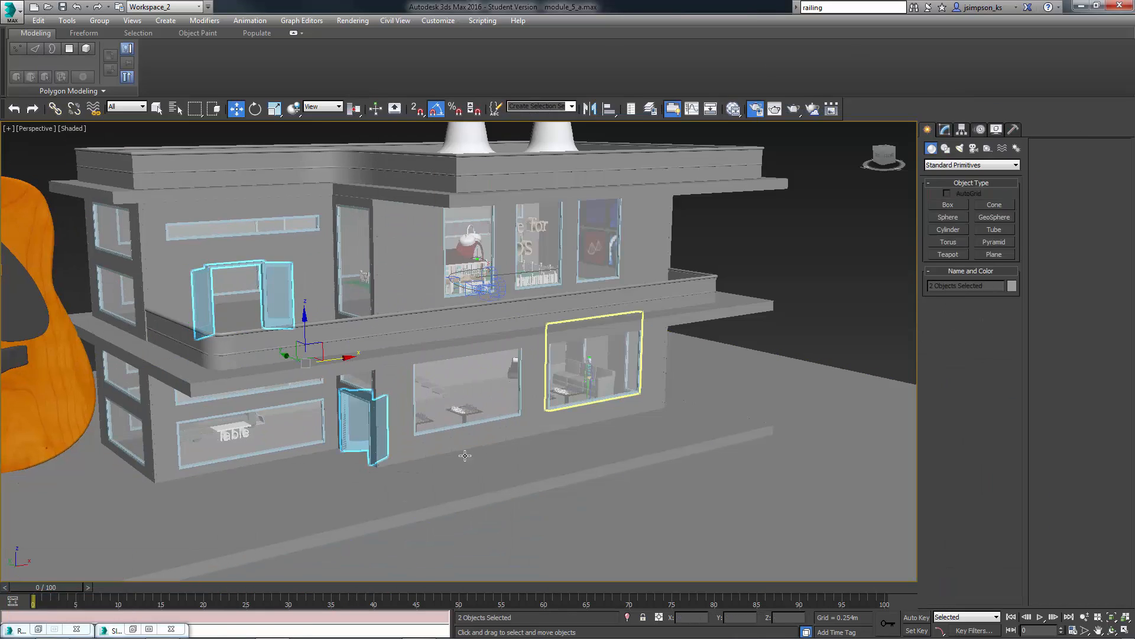
# Select the roof railing and rename the window Multi/Sub-Object material as windows.
pyautogui.click(364, 426)
pyautogui.click(945, 129)
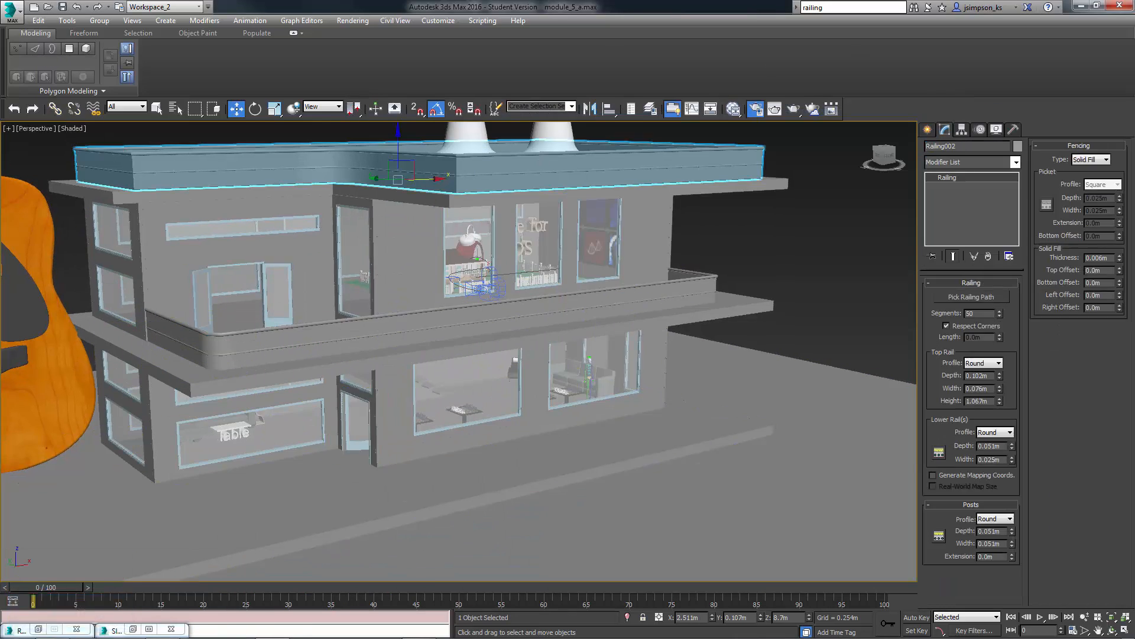
pyautogui.scroll(-4, 739, 355)
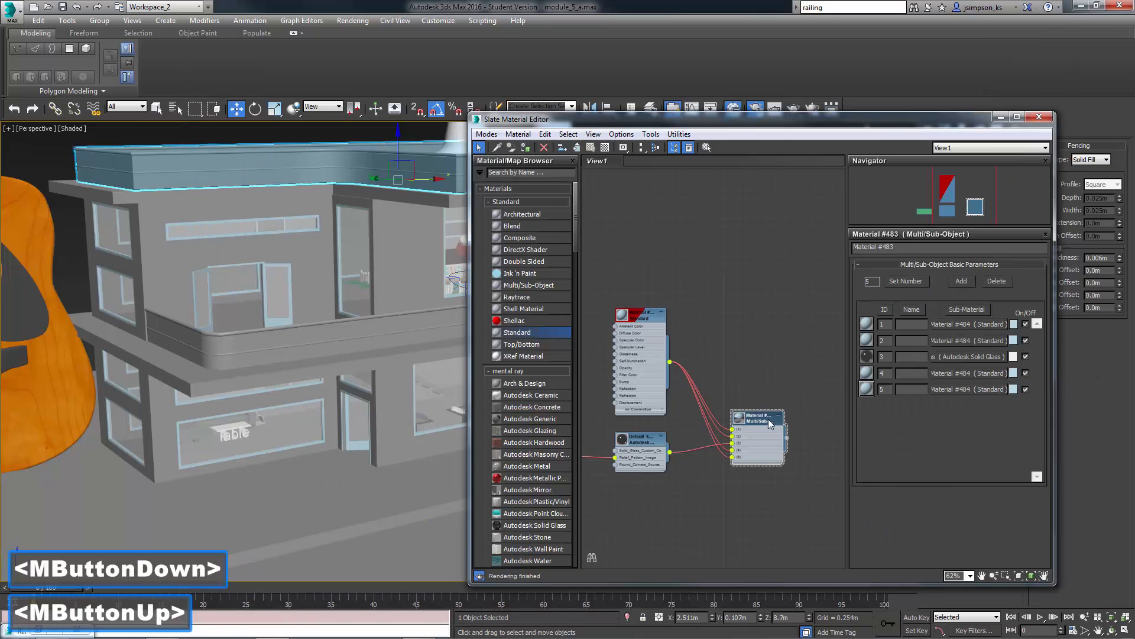
pyautogui.write('windows')
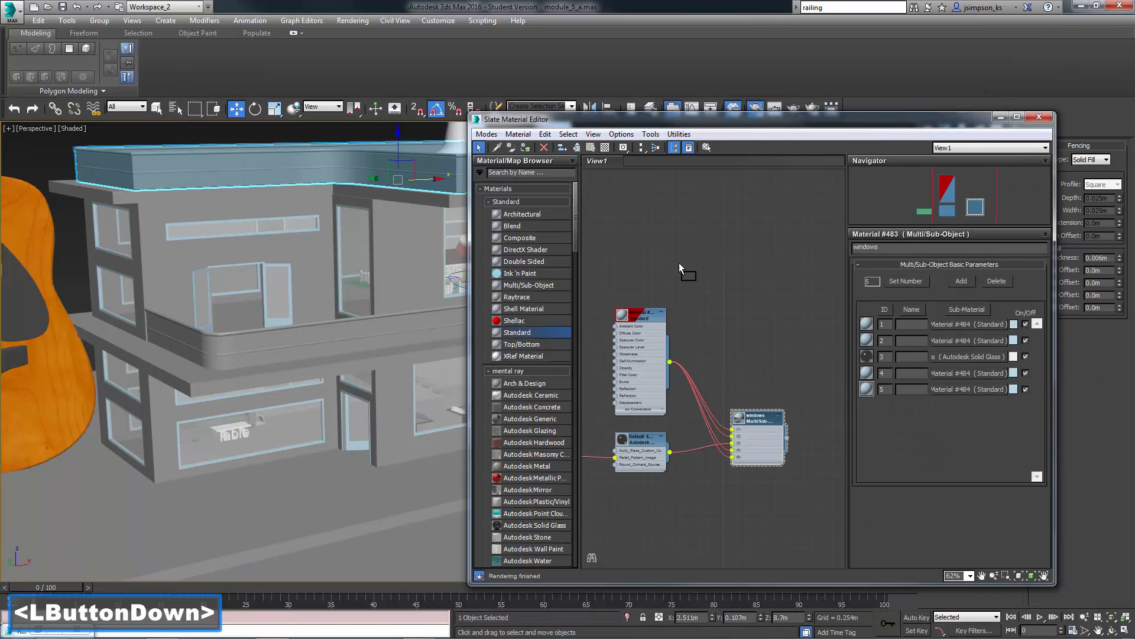
# Add a Multi/Sub-Object material named railings, assign it to both railings, and connect a Standard material to slots 1, 2, 4 and 5.
pyautogui.moveTo(528, 285); pyautogui.dragTo(778, 195)
pyautogui.write('railings')
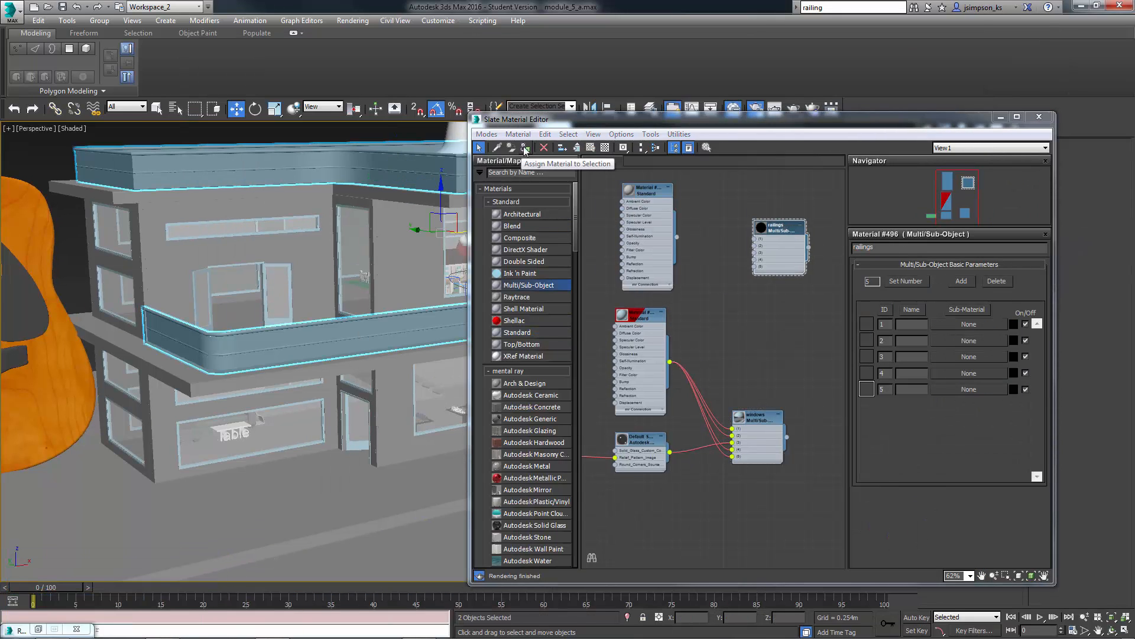
pyautogui.moveTo(670, 208); pyautogui.dragTo(743, 246)
pyautogui.moveTo(742, 246); pyautogui.dragTo(754, 239)
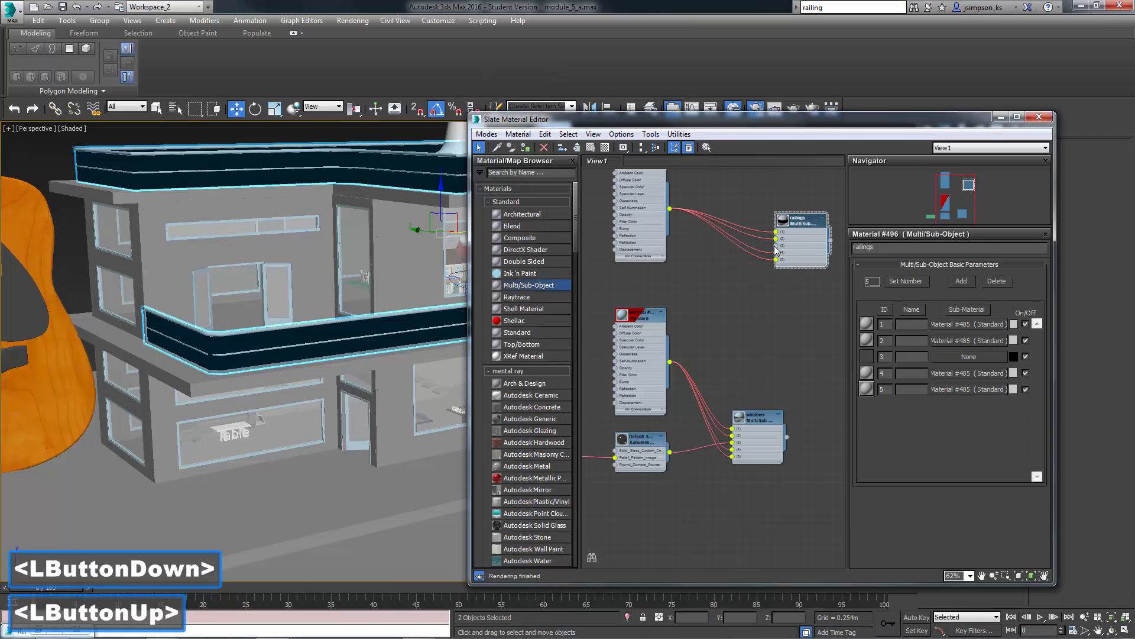
# Connect a second Standard material to slot 3 of the railings material and set the first Standard material's diffuse color to blue.
pyautogui.click(727, 264)
pyautogui.moveTo(728, 264); pyautogui.dragTo(733, 313, button='middle')
pyautogui.doubleClick(704, 313)
pyautogui.click(915, 337)
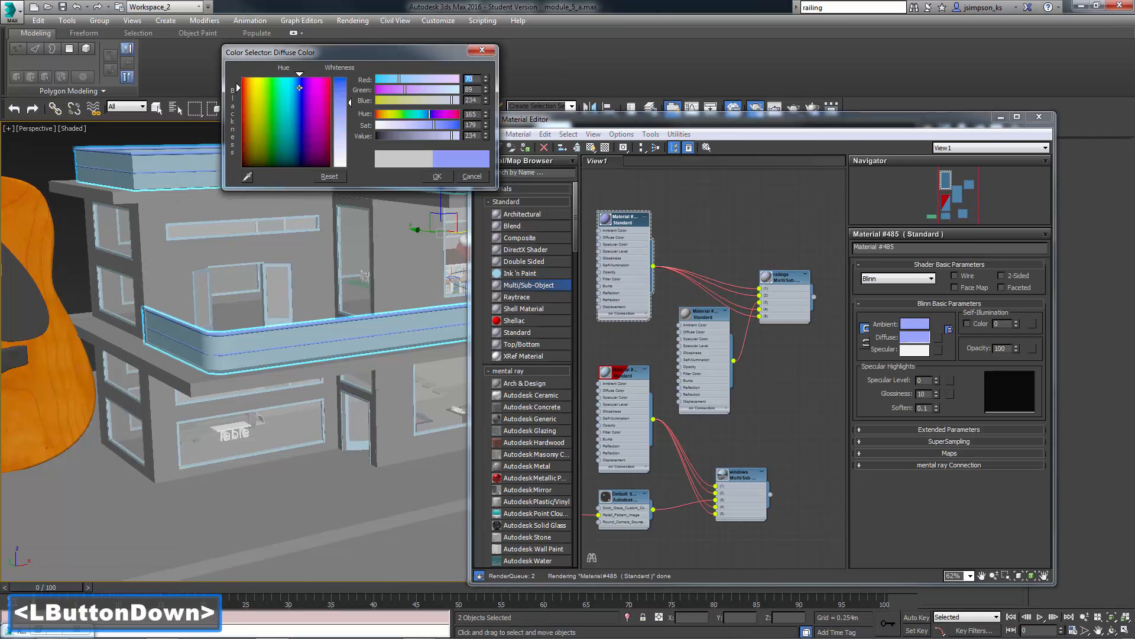
pyautogui.click(437, 176)
# Copy the window frames' pale-blue diffuse color to the Standard material in slot 3 of the railings material.
pyautogui.click(689, 319)
pyautogui.moveTo(667, 334); pyautogui.dragTo(676, 313, button='middle')
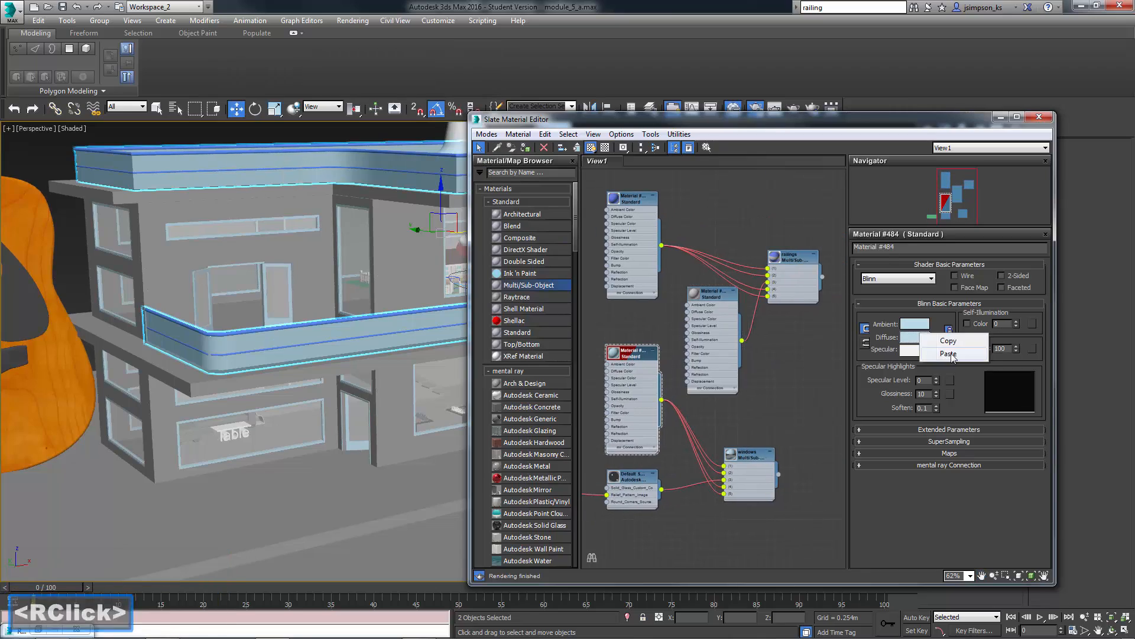
pyautogui.rightClick(951, 355)
pyautogui.moveTo(650, 119); pyautogui.dragTo(1046, 144)
# Set the balcony railing's lower rails to 0.15 m depth and 0.12 m width, and the roof railing's to 0.15 m for both.
pyautogui.keyDown('alt'); pyautogui.moveTo(296, 355); pyautogui.dragTo(414, 384, button='middle'); pyautogui.keyUp('alt')
pyautogui.scroll(5, 415, 431)
pyautogui.click(416, 431)
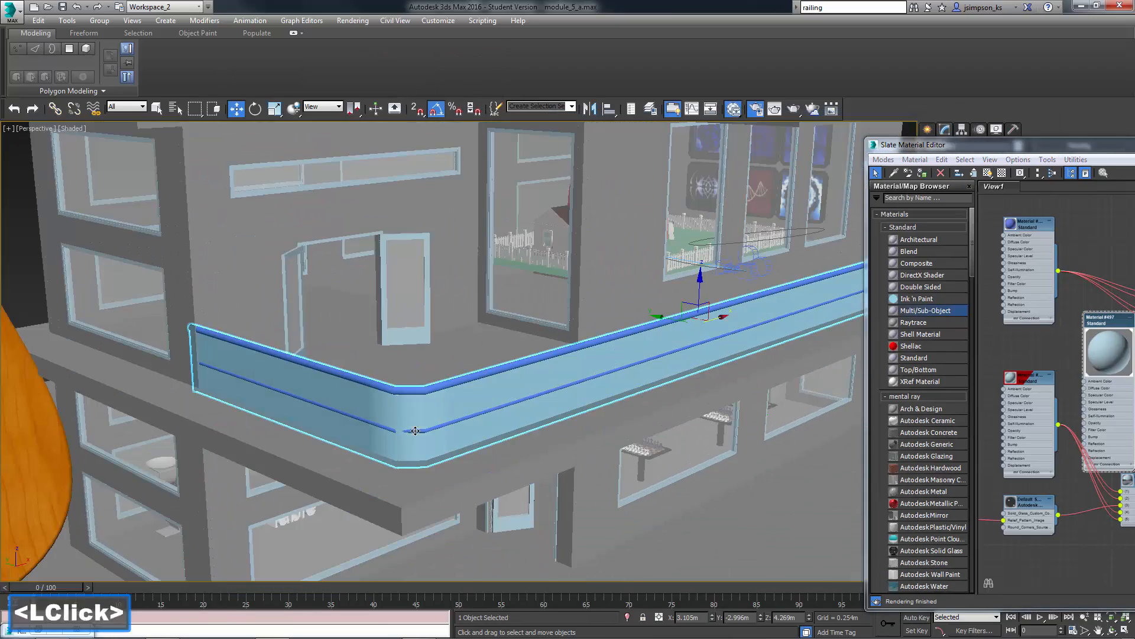
pyautogui.hotkey('shift', 'z')
pyautogui.click(1008, 460)
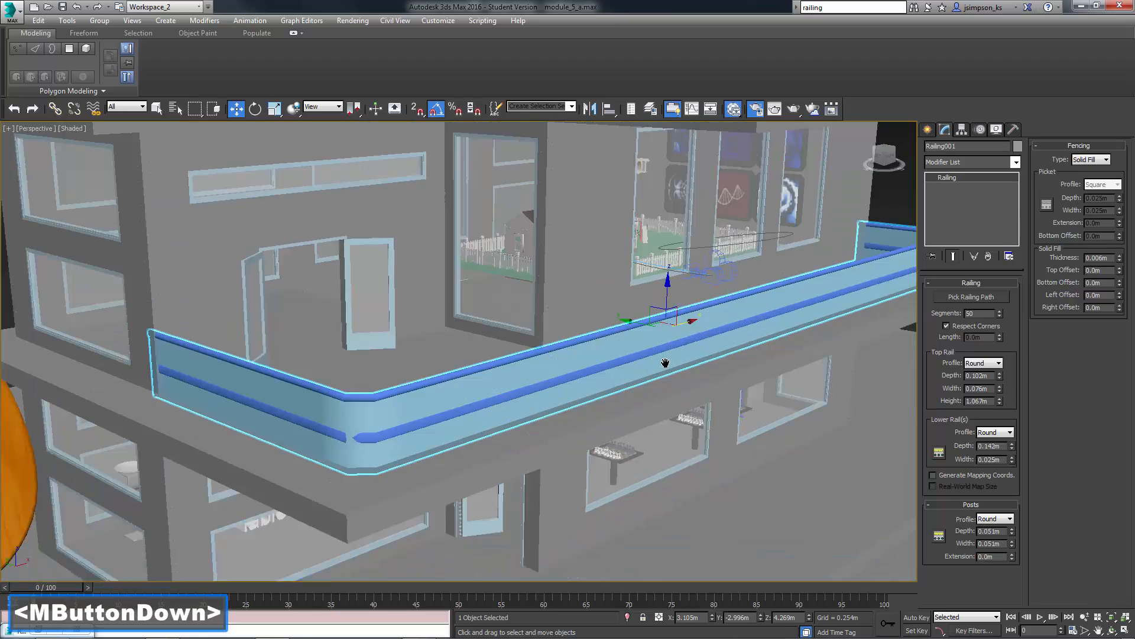
pyautogui.moveTo(1012, 460); pyautogui.dragTo(1000, 447)
pyautogui.write('0.15')
pyautogui.press('Return')
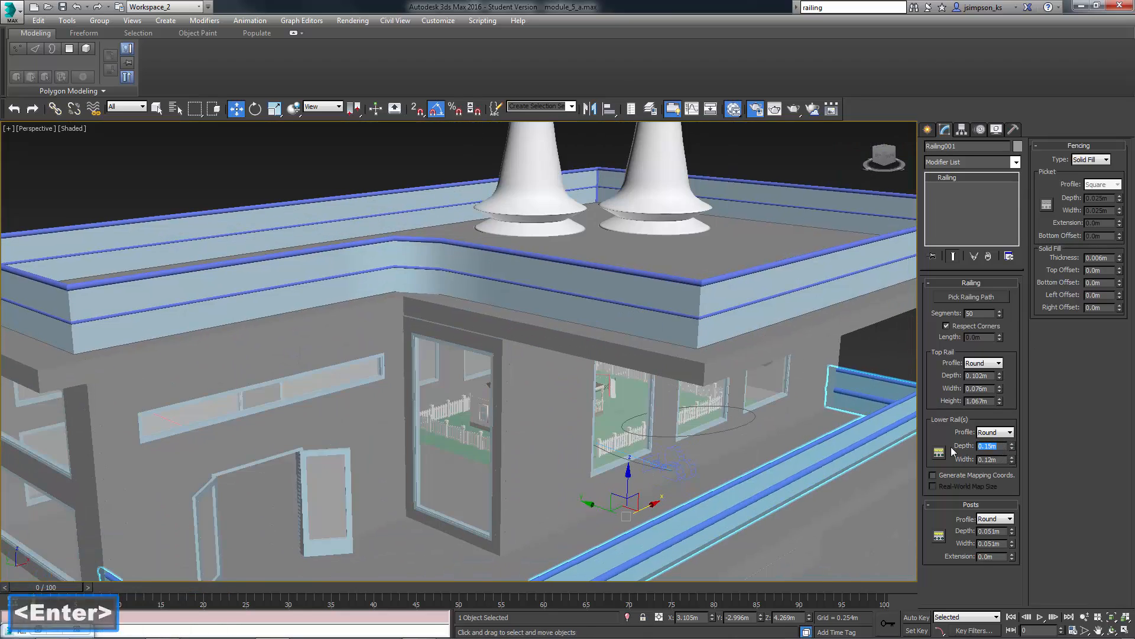
pyautogui.click(528, 302)
pyautogui.keyDown('alt'); pyautogui.moveTo(527, 302); pyautogui.dragTo(449, 308, button='middle'); pyautogui.keyUp('alt')
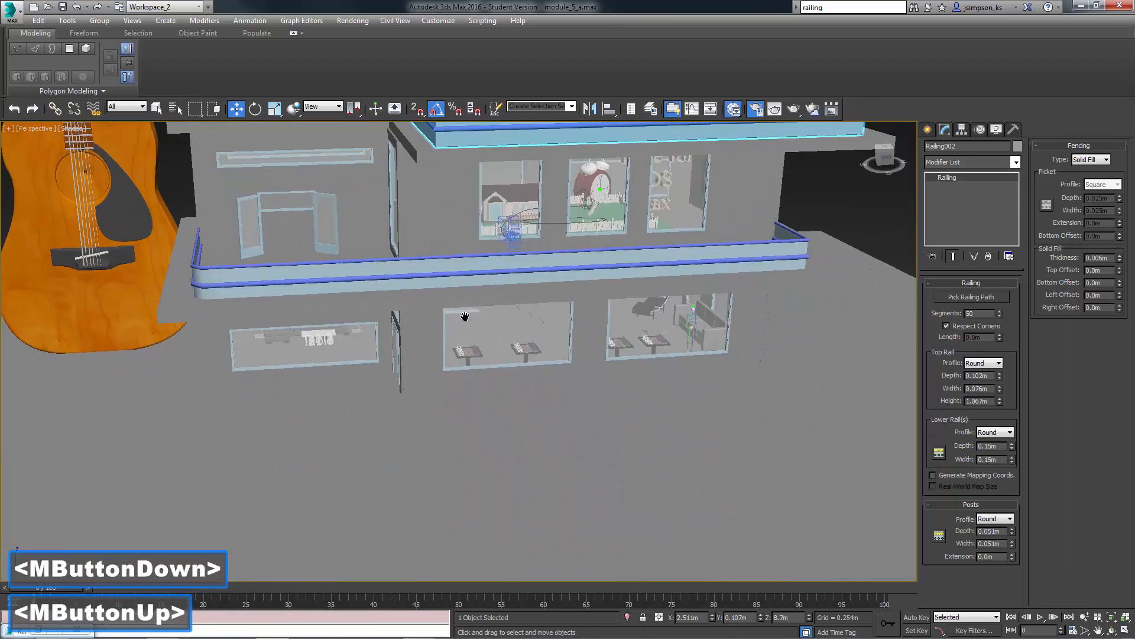
# Add a Standard material in the graph above the railing materials and search the help for WALLS.
pyautogui.click(733, 109)
pyautogui.click(748, 325)
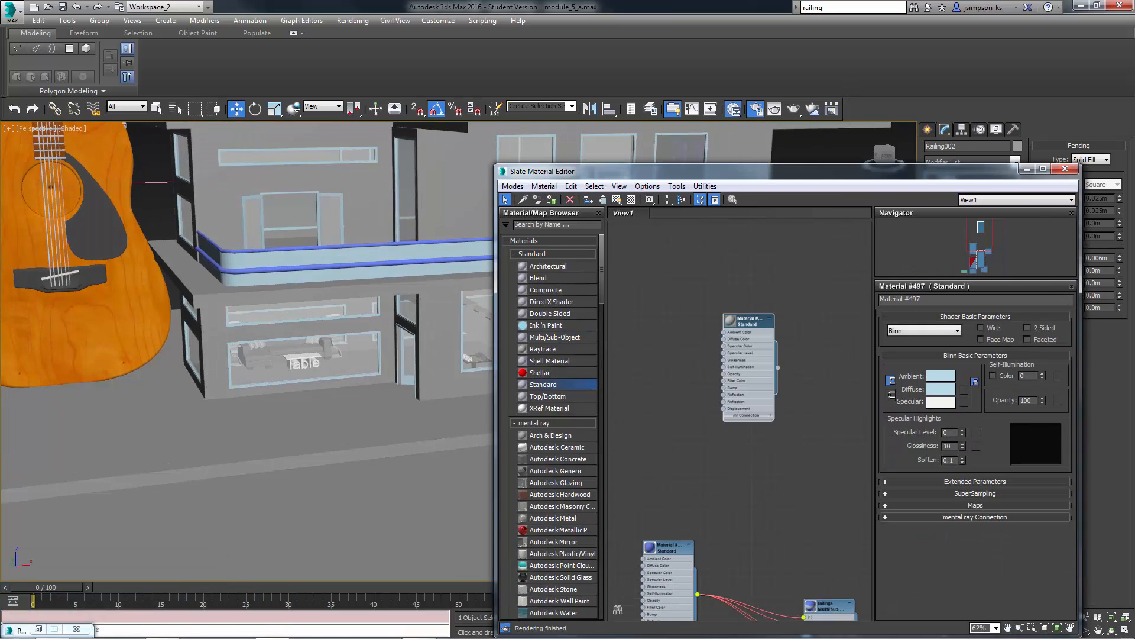
pyautogui.write('WALLS')
pyautogui.press('Return')
pyautogui.moveTo(867, 34); pyautogui.dragTo(703, 57)
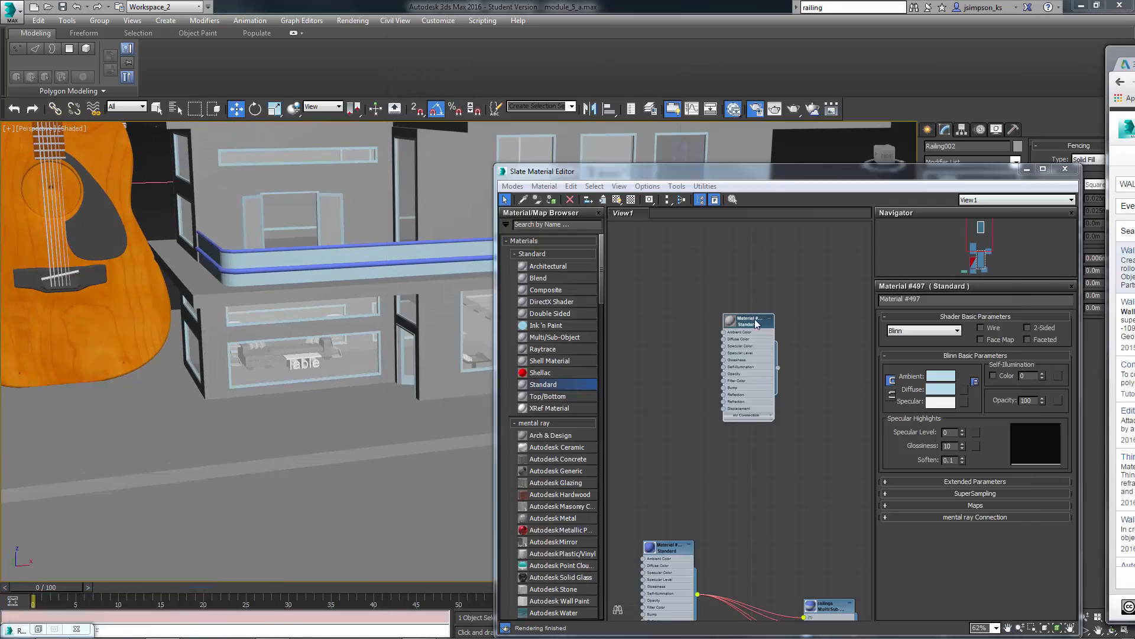
# Add a Multi/Sub-Object material with five slots and name it walls.
pyautogui.doubleClick(780, 285)
pyautogui.click(927, 331)
pyautogui.press('capslock')
pyautogui.write('wall')
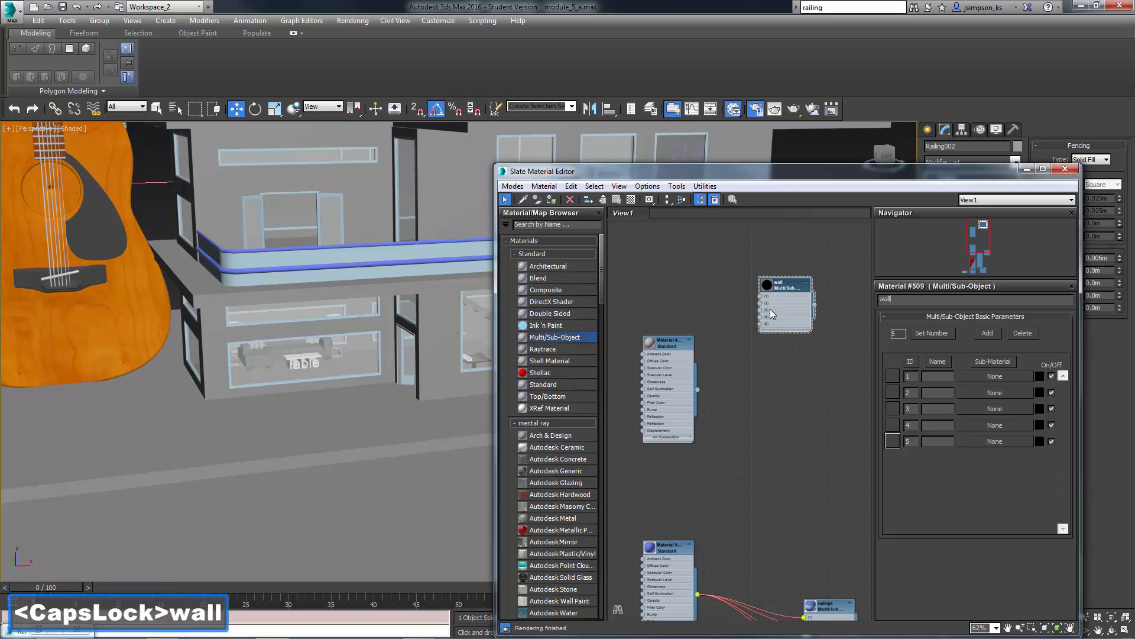
pyautogui.write('s')
# Connect the Standard material to slots 1, 4 and 5 of the walls material and new Standard materials to slots 2 and 3.
pyautogui.moveTo(769, 355); pyautogui.dragTo(763, 266, button='middle')
pyautogui.moveTo(759, 338); pyautogui.dragTo(690, 294)
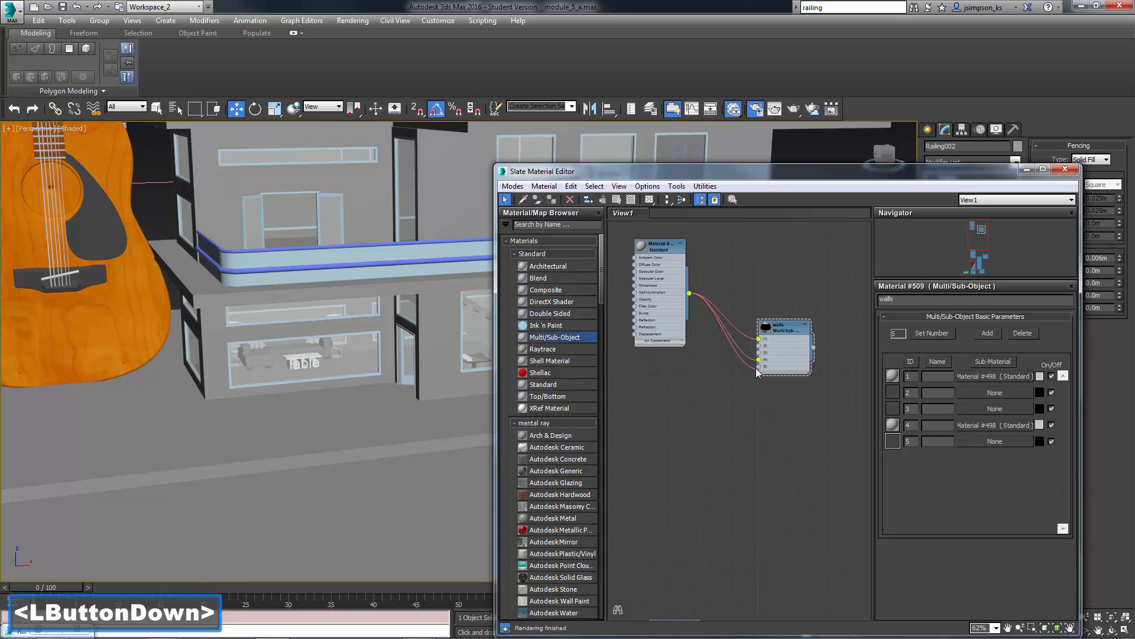
pyautogui.click(591, 521)
pyautogui.moveTo(661, 372); pyautogui.dragTo(661, 365)
pyautogui.moveTo(759, 346); pyautogui.dragTo(738, 470)
pyautogui.click(751, 398)
pyautogui.moveTo(689, 478)
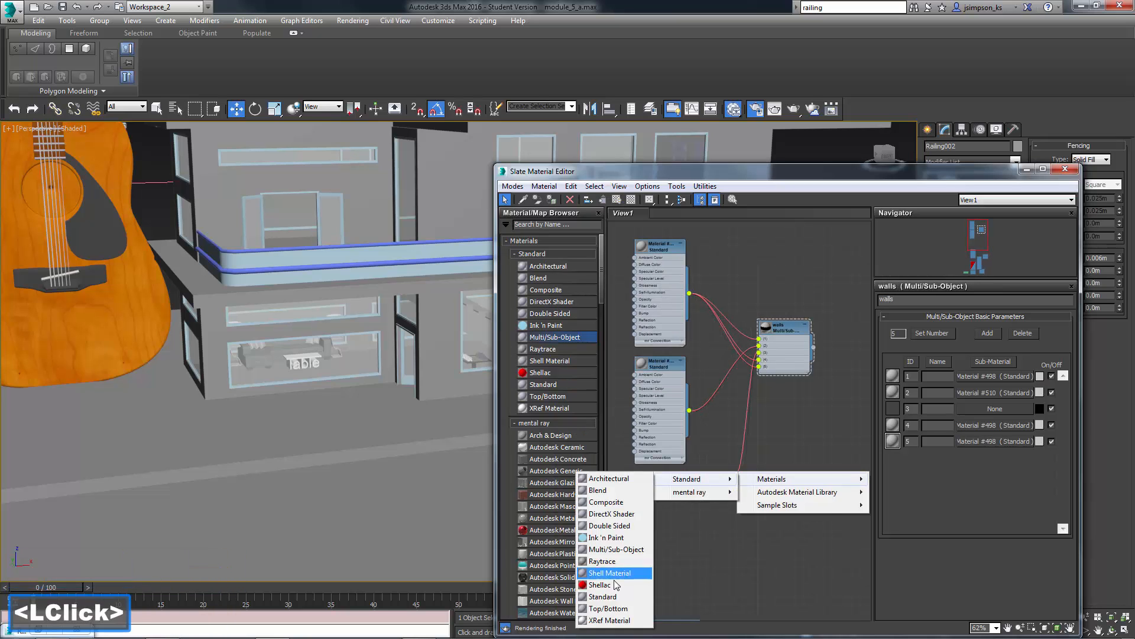
pyautogui.click(613, 598)
# Choose a new diffuse color for the Standard material that feeds slots 1, 4 and 5 of the walls material.
pyautogui.doubleClick(659, 248)
pyautogui.click(940, 389)
pyautogui.click(429, 176)
# Select the house's upper and lower walls and assign the walls Multi/Sub-Object material to them.
pyautogui.keyDown('alt'); pyautogui.moveTo(354, 249); pyautogui.dragTo(267, 203, button='middle'); pyautogui.keyUp('alt')
pyautogui.click(340, 204)
pyautogui.keyDown('ctrl'); pyautogui.click(418, 368); pyautogui.keyUp('ctrl')
pyautogui.doubleClick(784, 327)
pyautogui.click(551, 199)
pyautogui.moveTo(595, 170); pyautogui.dragTo(723, 255)
pyautogui.click(824, 179)
pyautogui.keyDown('alt'); pyautogui.moveTo(408, 308); pyautogui.dragTo(378, 229, button='middle'); pyautogui.keyUp('alt')
pyautogui.moveTo(786, 468); pyautogui.dragTo(797, 429, button='middle')
pyautogui.doubleClick(798, 412)
pyautogui.click(1070, 474)
pyautogui.moveTo(351, 129); pyautogui.dragTo(350, 110)
pyautogui.click(472, 176)
# Rearrange the nodes in the material graph so the wall and railing materials sit near each other.
pyautogui.moveTo(768, 256); pyautogui.dragTo(747, 126)
pyautogui.moveTo(890, 562); pyautogui.dragTo(861, 327, button='middle')
pyautogui.moveTo(892, 131); pyautogui.dragTo(838, 68)
pyautogui.scroll(-3, 804, 201)
pyautogui.click(812, 333)
pyautogui.moveTo(804, 297); pyautogui.dragTo(771, 313)
pyautogui.click(837, 296)
pyautogui.moveTo(835, 263); pyautogui.dragTo(820, 347, button='middle')
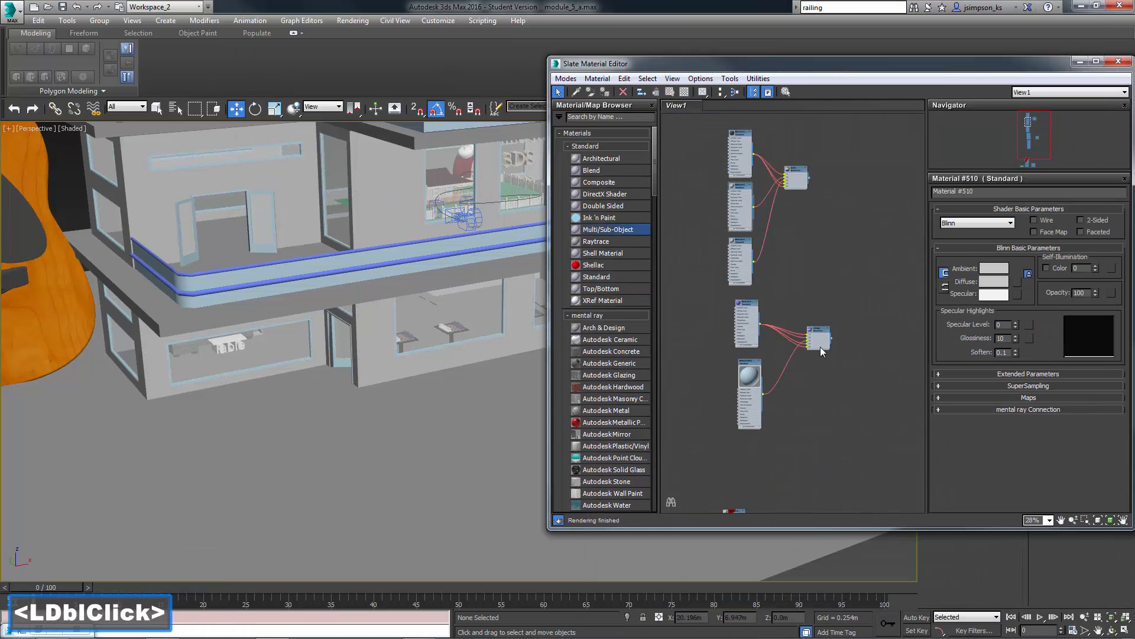
# Copy the rails' blue diffuse color to the Standard material in slot 2 of the walls material.
pyautogui.doubleClick(748, 304)
pyautogui.rightClick(996, 284)
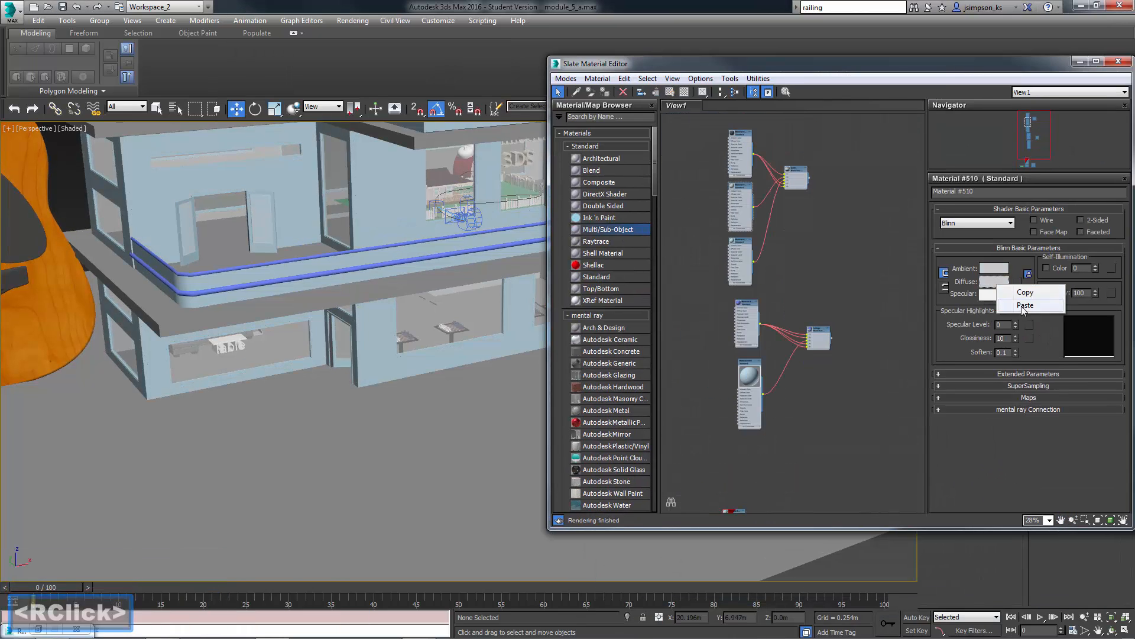
pyautogui.click(1011, 298)
pyautogui.moveTo(634, 64); pyautogui.dragTo(1011, 110)
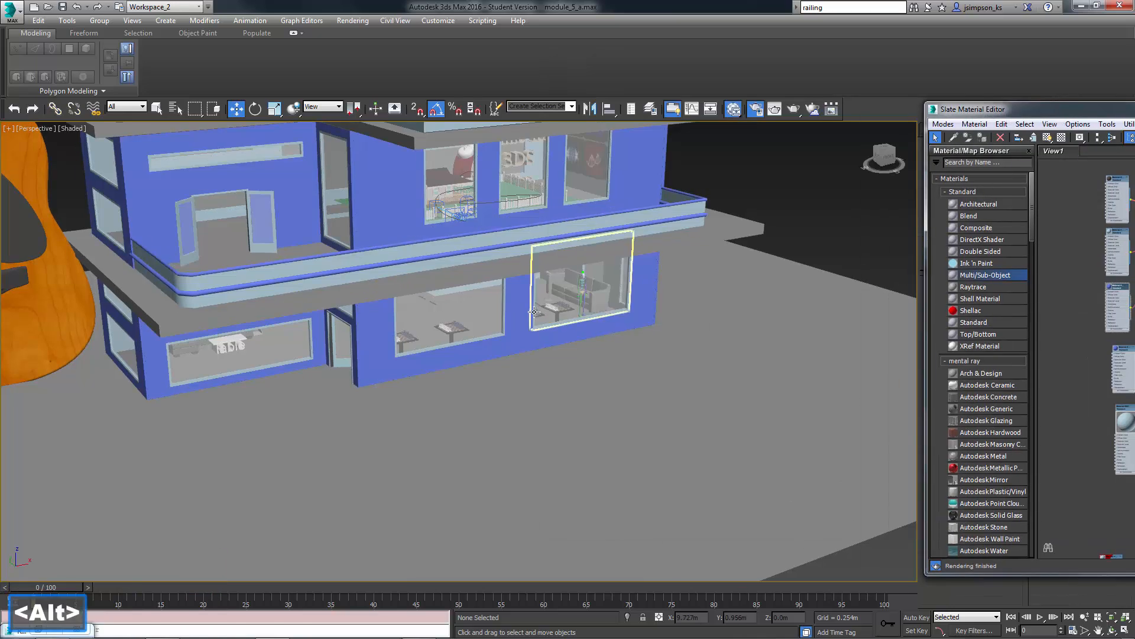
pyautogui.keyDown('alt'); pyautogui.moveTo(534, 312); pyautogui.dragTo(601, 172, button='middle'); pyautogui.keyUp('alt')
pyautogui.click(601, 173)
pyautogui.keyDown('ctrl'); pyautogui.click(621, 354); pyautogui.keyUp('ctrl')
pyautogui.click(628, 616)
pyautogui.click(660, 290)
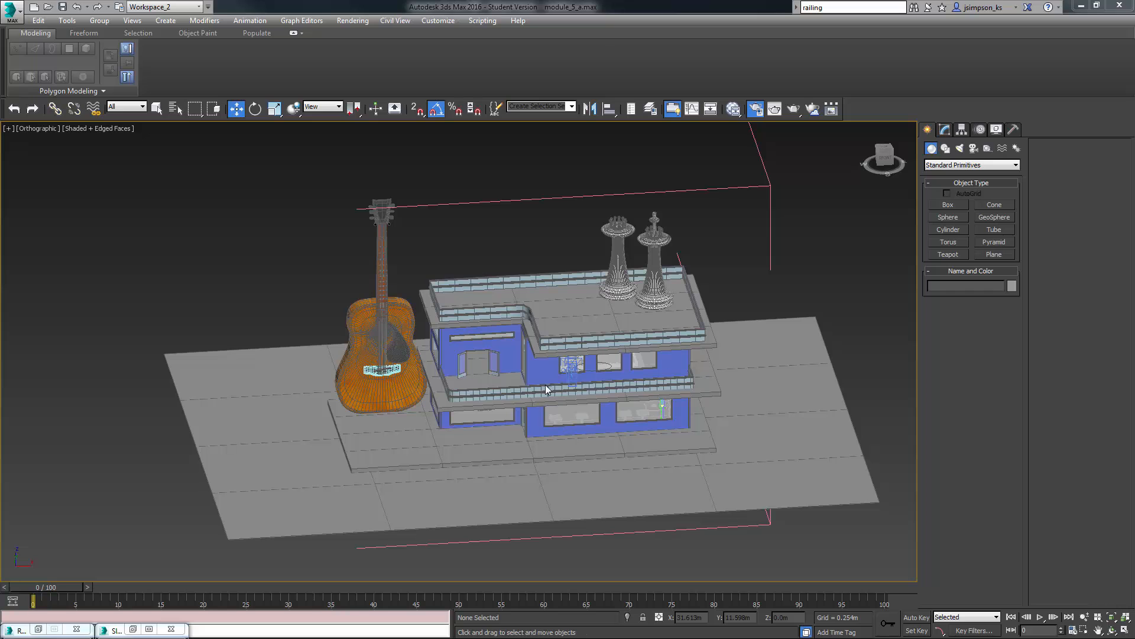
# Isolate the roof slab and open it as an editable poly at polygon level.
pyautogui.click(625, 326)
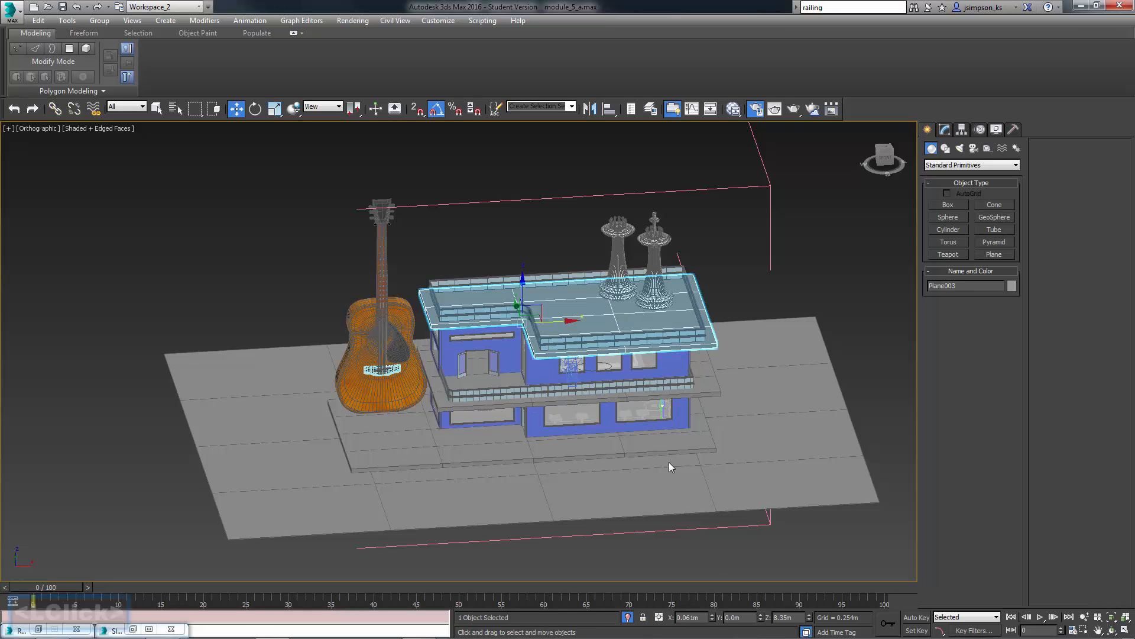
pyautogui.hotkey('alt', 'q')
pyautogui.rightClick(757, 299)
pyautogui.click(905, 434)
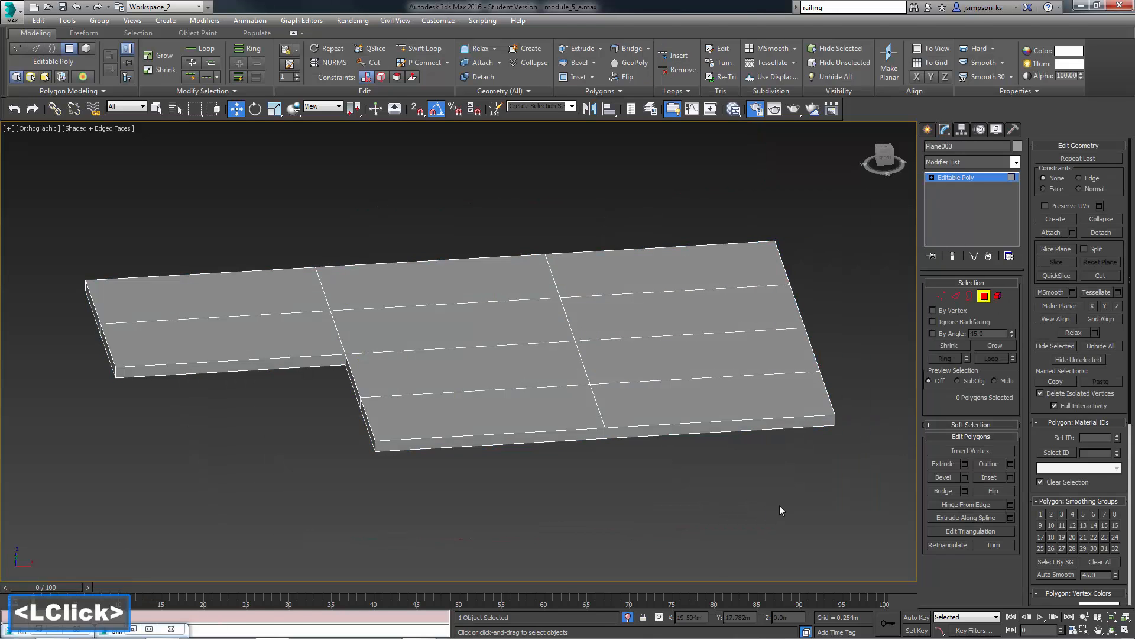
# Select all ten polygons on the underside of the roof slab.
pyautogui.keyDown('alt'); pyautogui.moveTo(779, 505); pyautogui.dragTo(808, 328, button='middle'); pyautogui.keyUp('alt')
pyautogui.click(792, 291)
pyautogui.press('q')
pyautogui.keyDown('ctrl'); pyautogui.click(535, 263); pyautogui.keyUp('ctrl')
pyautogui.keyDown('ctrl'); pyautogui.click(514, 322); pyautogui.keyUp('ctrl')
pyautogui.keyDown('ctrl'); pyautogui.click(675, 349); pyautogui.keyUp('ctrl')
pyautogui.keyDown('ctrl'); pyautogui.click(662, 408); pyautogui.keyUp('ctrl')
pyautogui.keyDown('ctrl'); pyautogui.click(518, 400); pyautogui.keyUp('ctrl')
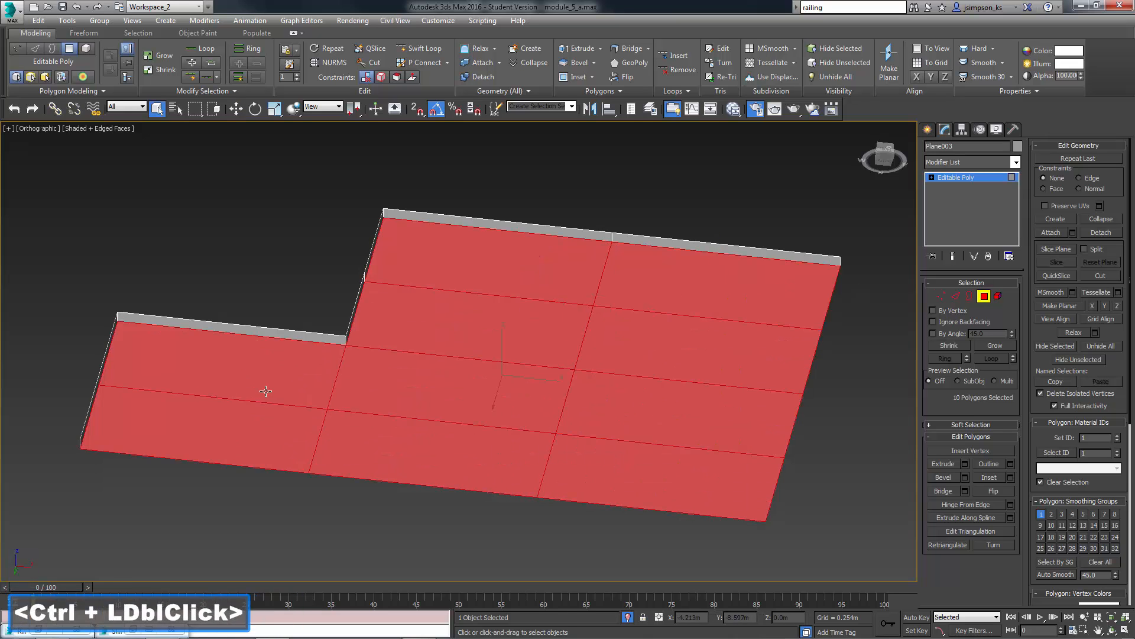
pyautogui.keyDown('alt'); pyautogui.moveTo(266, 391); pyautogui.dragTo(269, 532, button='middle'); pyautogui.keyUp('alt')
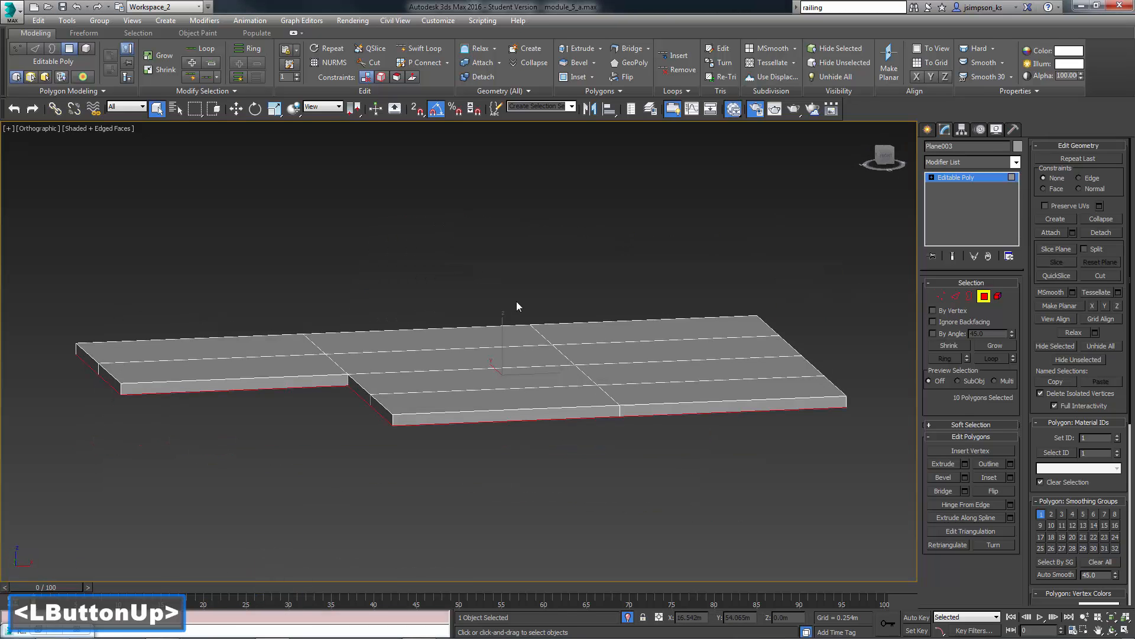
# Add a new Multi/Sub-Object material to the graph above the wall materials.
pyautogui.press('m')
pyautogui.moveTo(413, 272); pyautogui.dragTo(408, 450, button='middle')
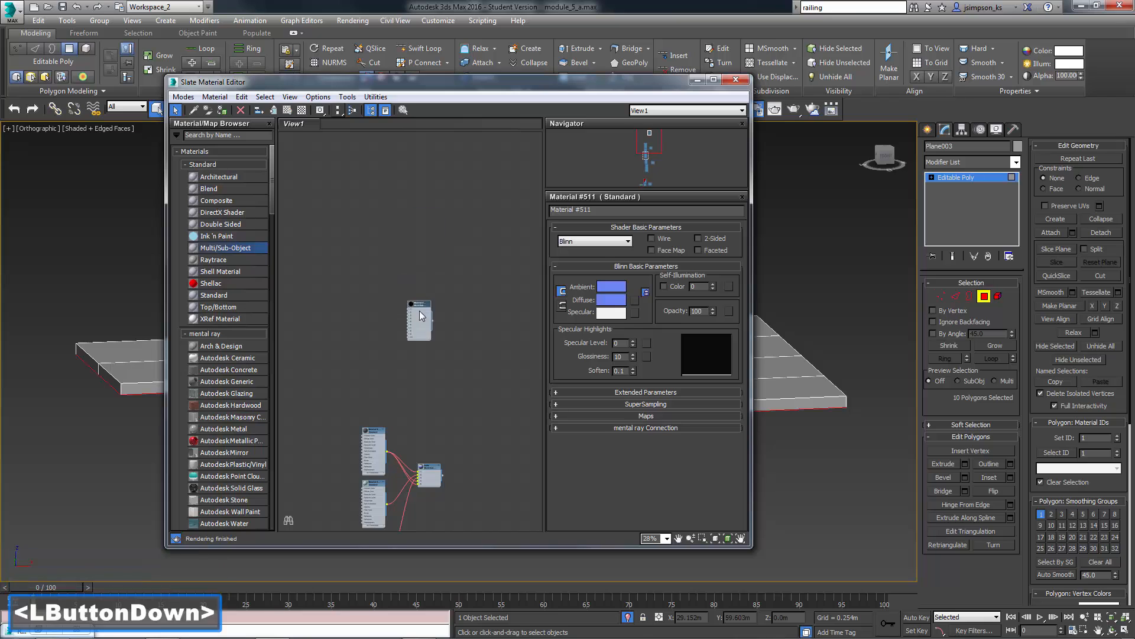
pyautogui.keyDown('ctrl'); pyautogui.keyDown('alt'); pyautogui.moveTo(420, 315); pyautogui.dragTo(382, 291, button='middle'); pyautogui.keyUp('alt'); pyautogui.keyUp('ctrl')
pyautogui.click(697, 81)
# Select every polygon of the roof slab and return to object level.
pyautogui.keyDown('alt'); pyautogui.moveTo(612, 473); pyautogui.dragTo(605, 418, button='middle'); pyautogui.keyUp('alt')
pyautogui.hotkey('ctrl', 'a')
pyautogui.click(984, 297)
pyautogui.keyDown('alt'); pyautogui.moveTo(524, 475); pyautogui.dragTo(534, 470, button='middle'); pyautogui.keyUp('alt')
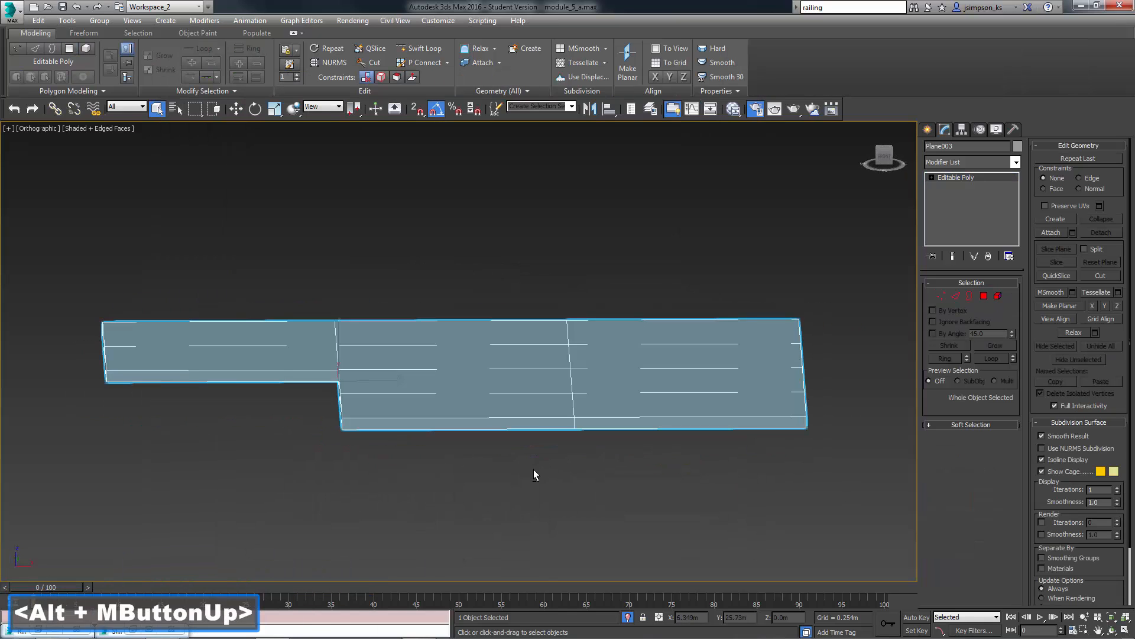
# Name the new Multi/Sub-Object material roof and set its number of materials to 2.
pyautogui.press('m')
pyautogui.doubleClick(382, 302)
pyautogui.moveTo(598, 210); pyautogui.dragTo(441, 200)
pyautogui.write('roof')
pyautogui.click(598, 245)
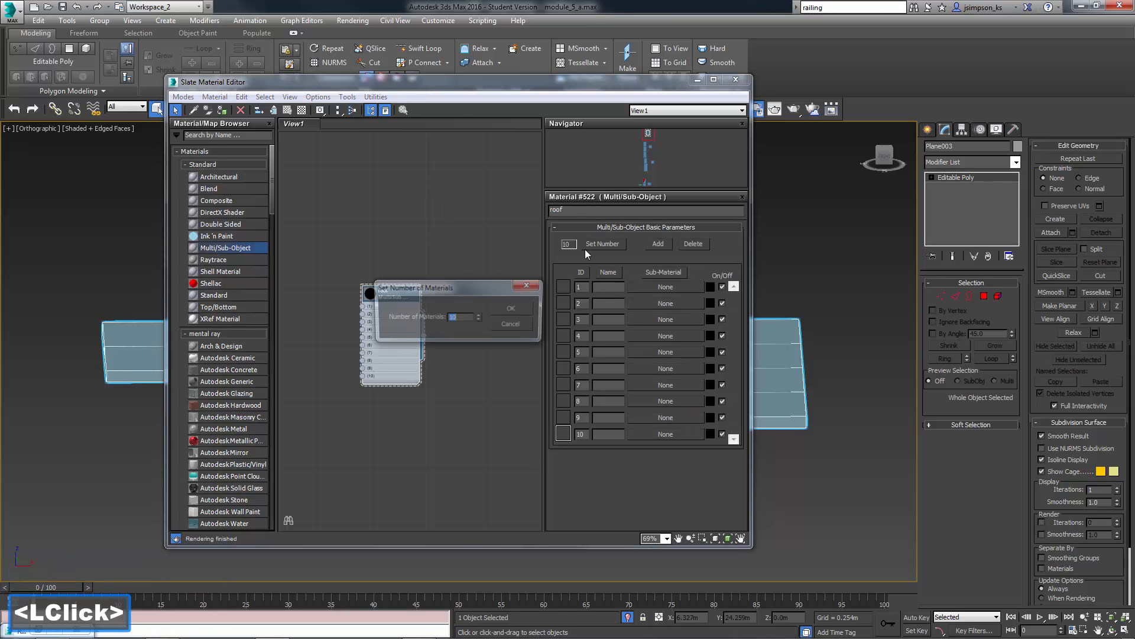
pyautogui.write('2')
pyautogui.press('Return')
# Connect a separate Standard material to each of the roof material's two slots.
pyautogui.click(491, 303)
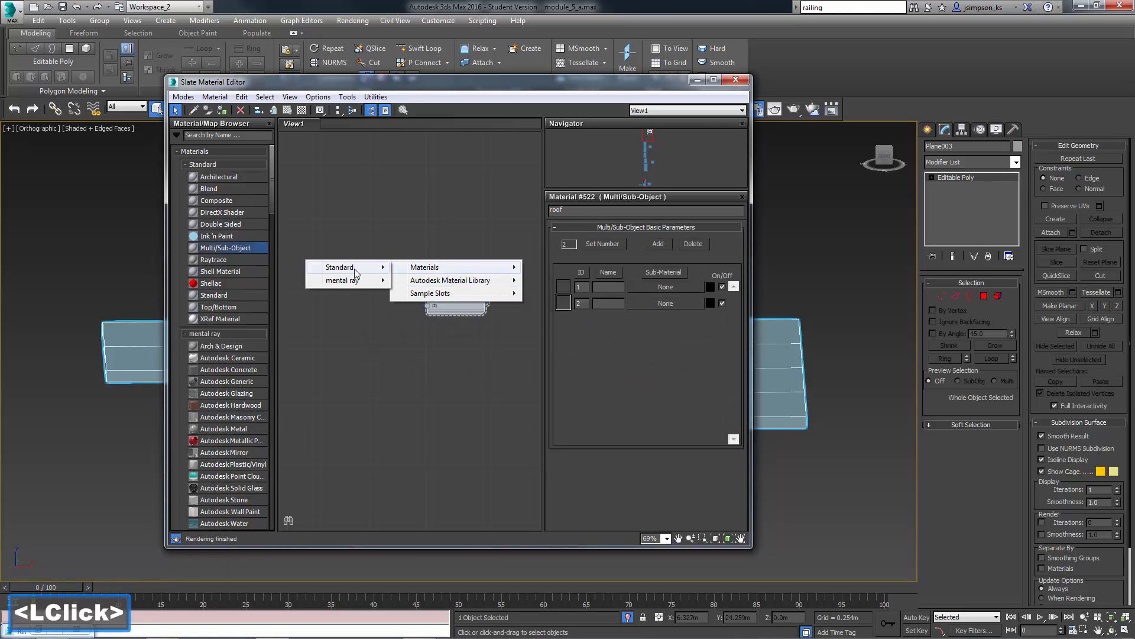
pyautogui.moveTo(355, 271)
pyautogui.click(255, 385)
pyautogui.moveTo(407, 262); pyautogui.dragTo(366, 188)
pyautogui.moveTo(427, 306); pyautogui.dragTo(363, 343)
pyautogui.click(419, 353)
pyautogui.moveTo(354, 355)
pyautogui.click(253, 471)
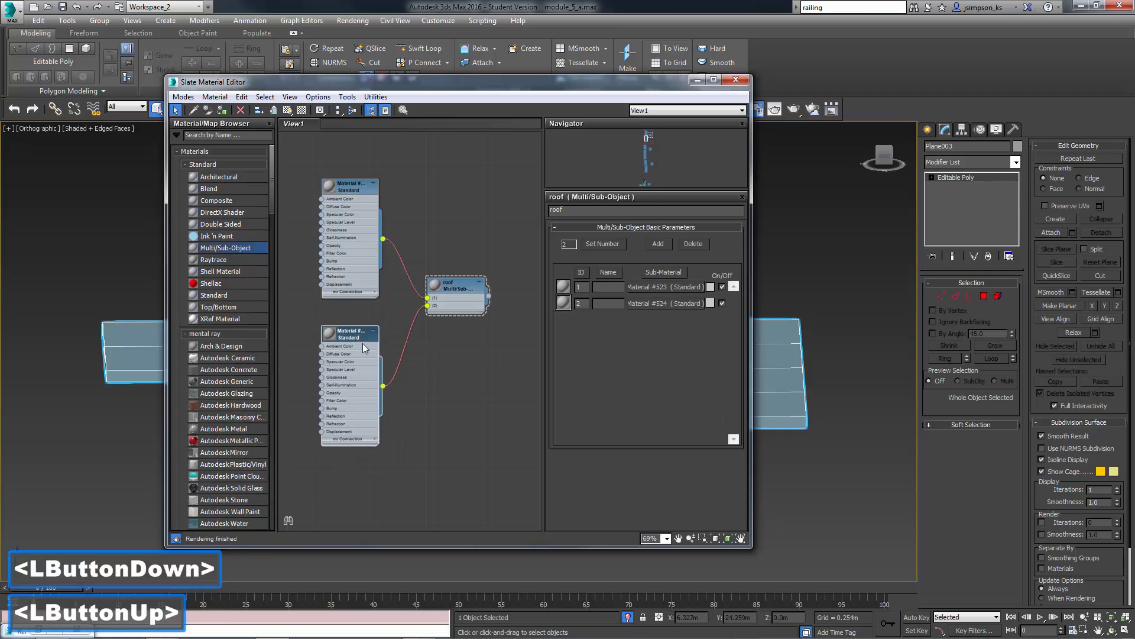
# Set the diffuse color of the Standard material in slot 1 of the roof material to a lighter tone.
pyautogui.doubleClick(348, 187)
pyautogui.click(612, 300)
pyautogui.click(439, 179)
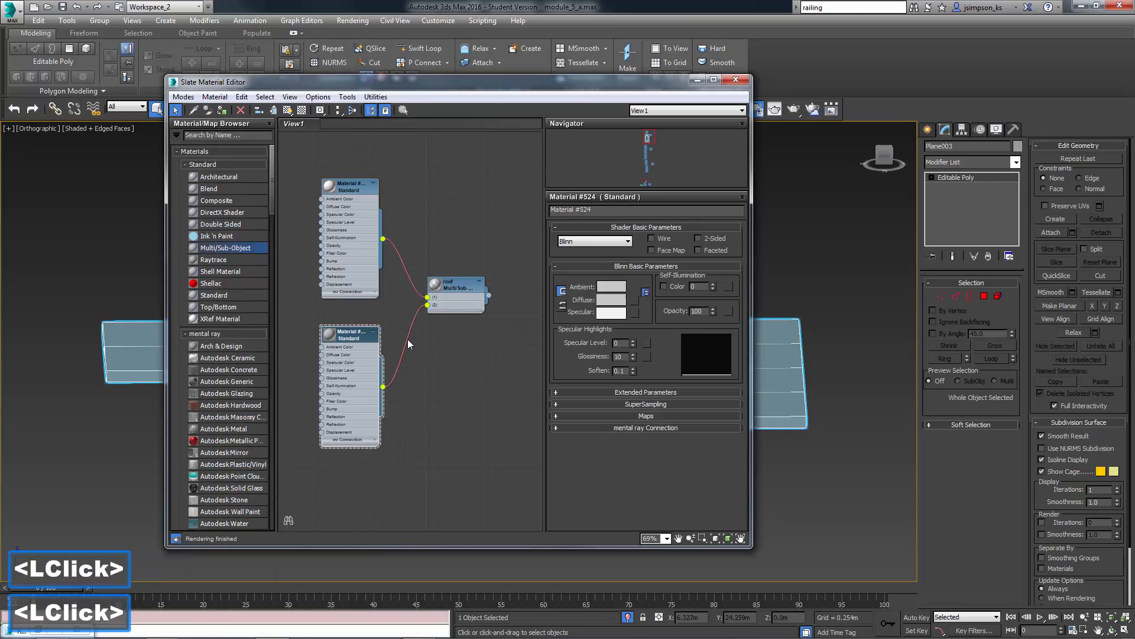
# Connect a texture map to the diffuse color of the roof's second Standard material and show it shaded on the slab.
pyautogui.moveTo(407, 343); pyautogui.dragTo(412, 359, button='middle')
pyautogui.moveTo(411, 359); pyautogui.dragTo(348, 349)
pyautogui.doubleClick(347, 349)
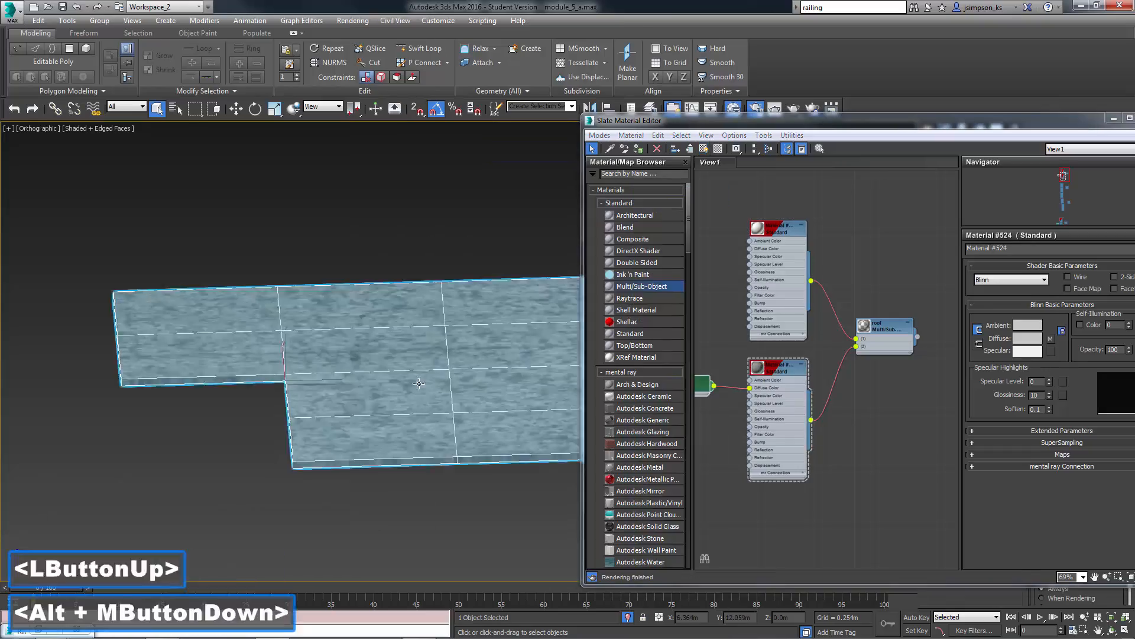
pyautogui.keyDown('alt'); pyautogui.moveTo(438, 414); pyautogui.dragTo(440, 464, button='middle'); pyautogui.keyUp('alt')
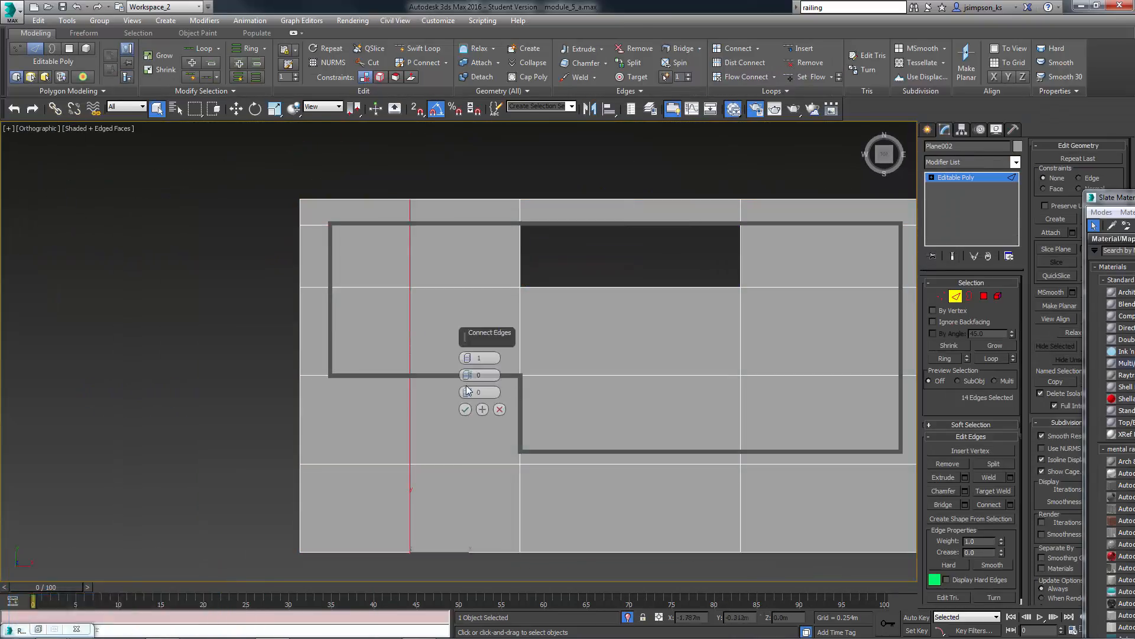
# Connect the selected floor slab edges with one segment and select the slab's outer polygons around the house footprint.
pyautogui.click(466, 409)
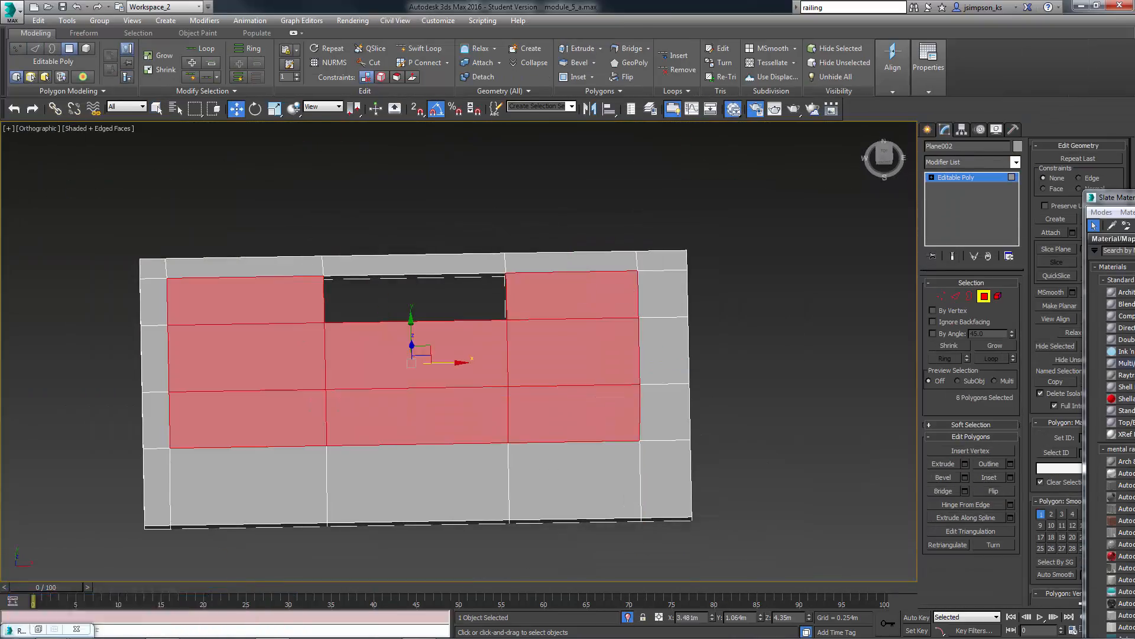
pyautogui.keyDown('ctrl'); pyautogui.click(573, 259); pyautogui.keyUp('ctrl')
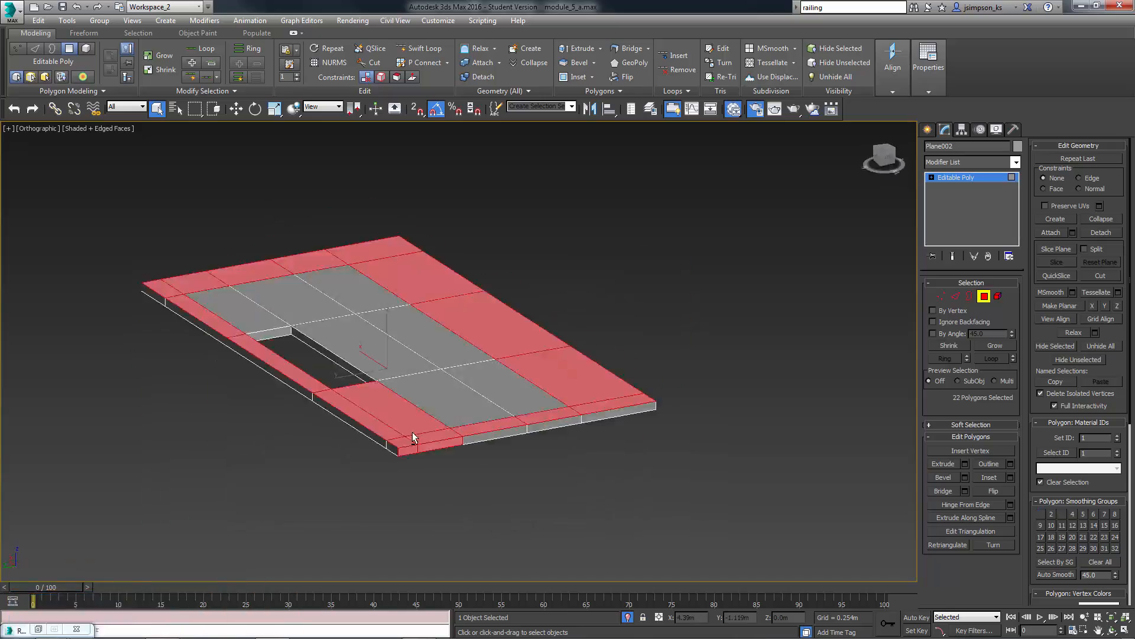
pyautogui.keyDown('ctrl'); pyautogui.doubleClick(415, 222); pyautogui.keyUp('ctrl')
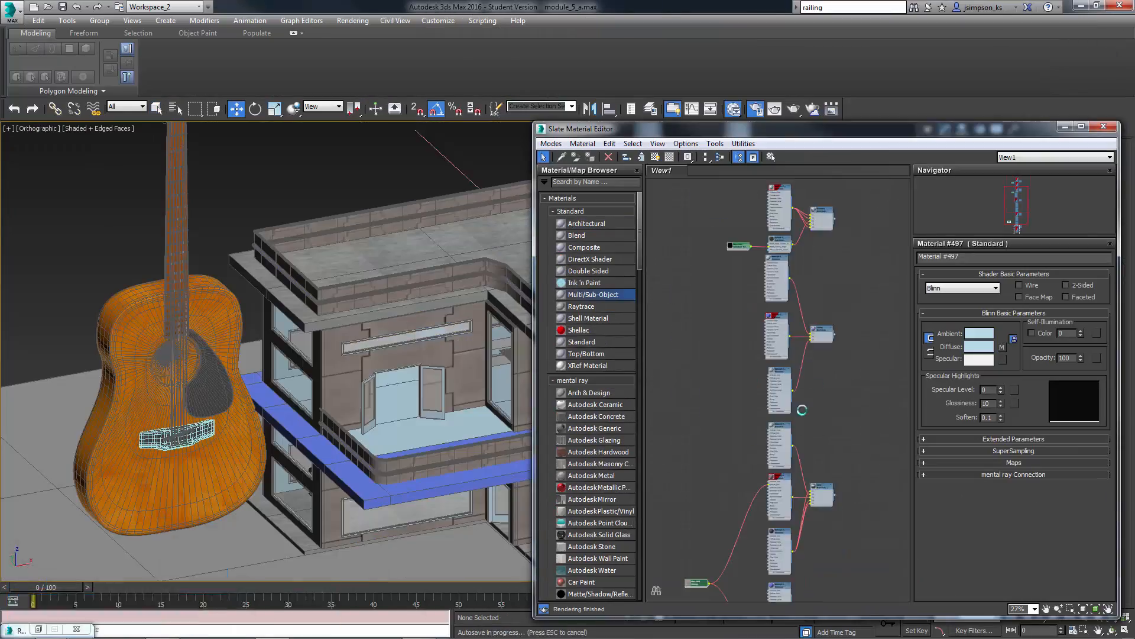
pyautogui.moveTo(827, 362); pyautogui.dragTo(826, 432, button='middle')
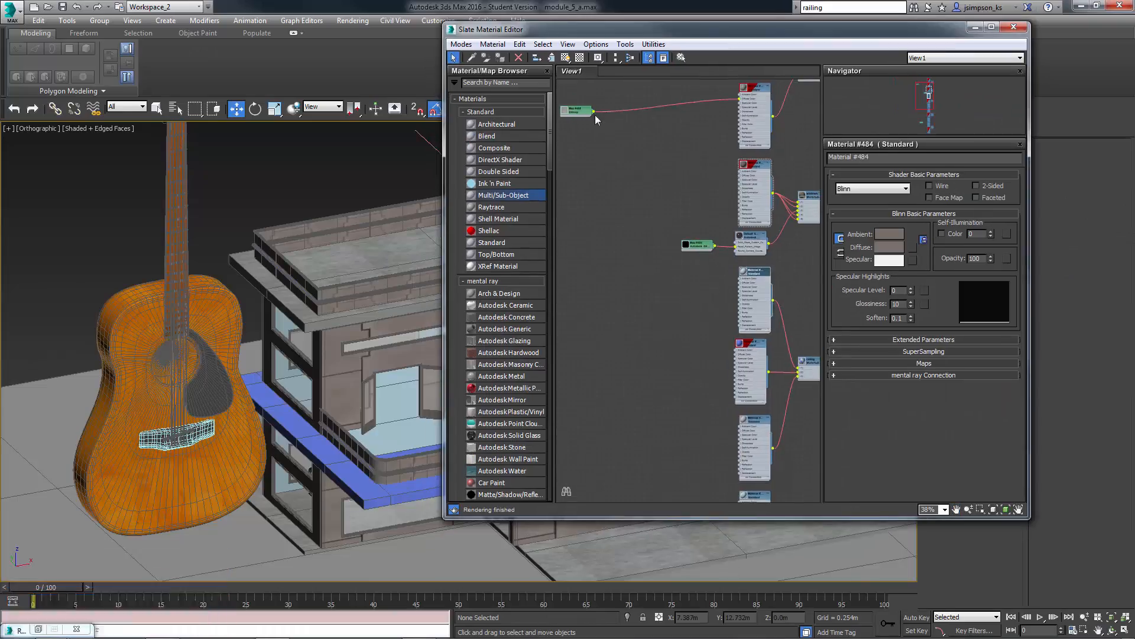
pyautogui.scroll(2, 963, 347)
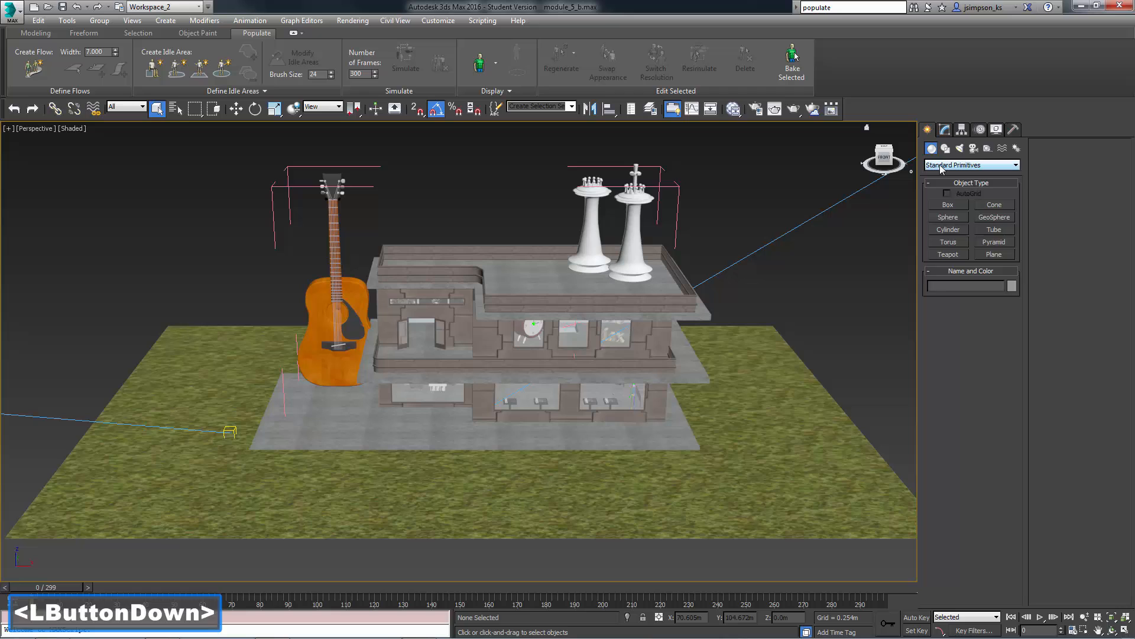
# Place a Weeping Willow from the AEC Extended foliage on the lawn beside the house, on the side away from the guitar.
pyautogui.click(973, 165)
pyautogui.click(962, 222)
pyautogui.click(948, 204)
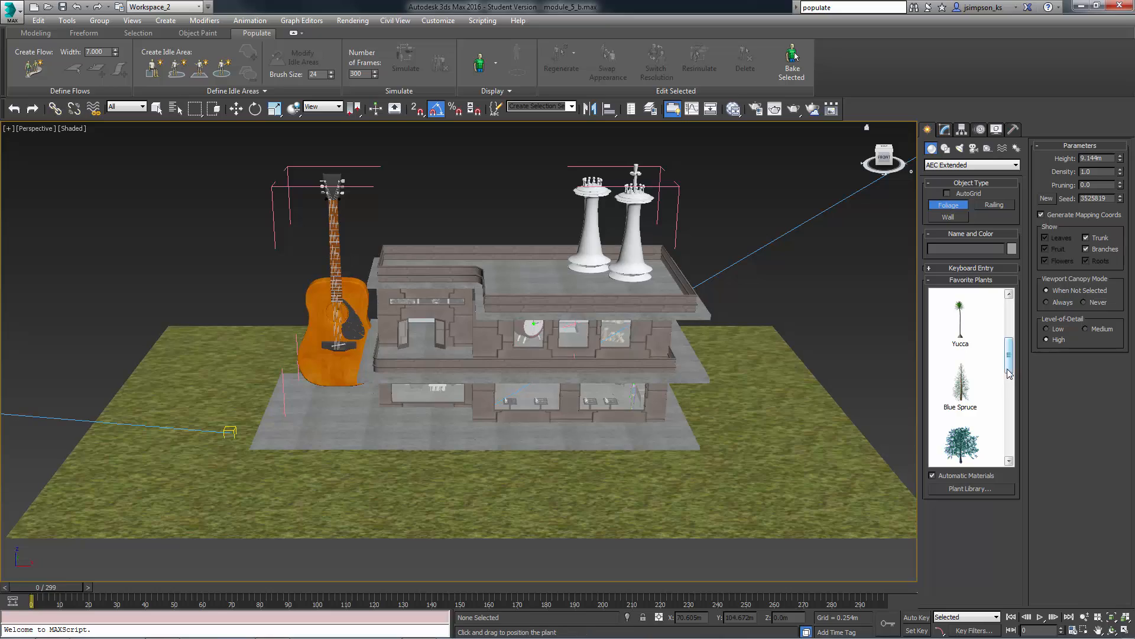
pyautogui.click(781, 467)
# Place three more foliage trees around the house, two behind the guitar and one at the rear corner near the willow.
pyautogui.moveTo(1009, 394); pyautogui.dragTo(1009, 399)
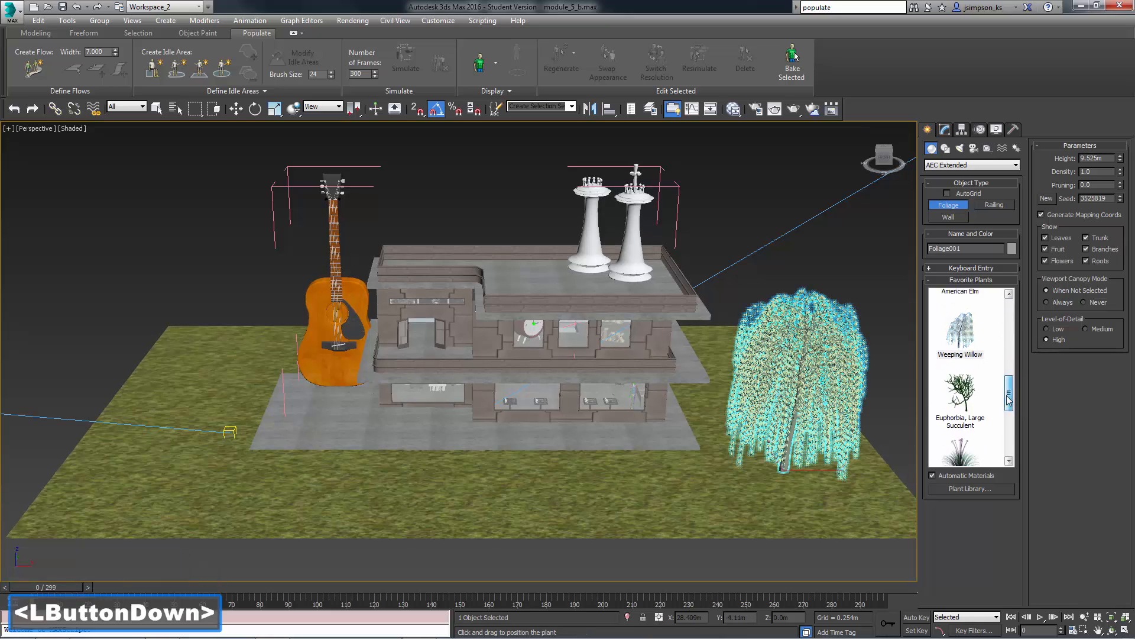
pyautogui.click(959, 393)
pyautogui.click(194, 360)
pyautogui.keyDown('alt'); pyautogui.moveTo(305, 360); pyautogui.dragTo(502, 393, button='middle'); pyautogui.keyUp('alt')
pyautogui.keyDown('alt'); pyautogui.moveTo(438, 367); pyautogui.dragTo(610, 341, button='middle'); pyautogui.keyUp('alt')
pyautogui.click(610, 341)
pyautogui.click(175, 383)
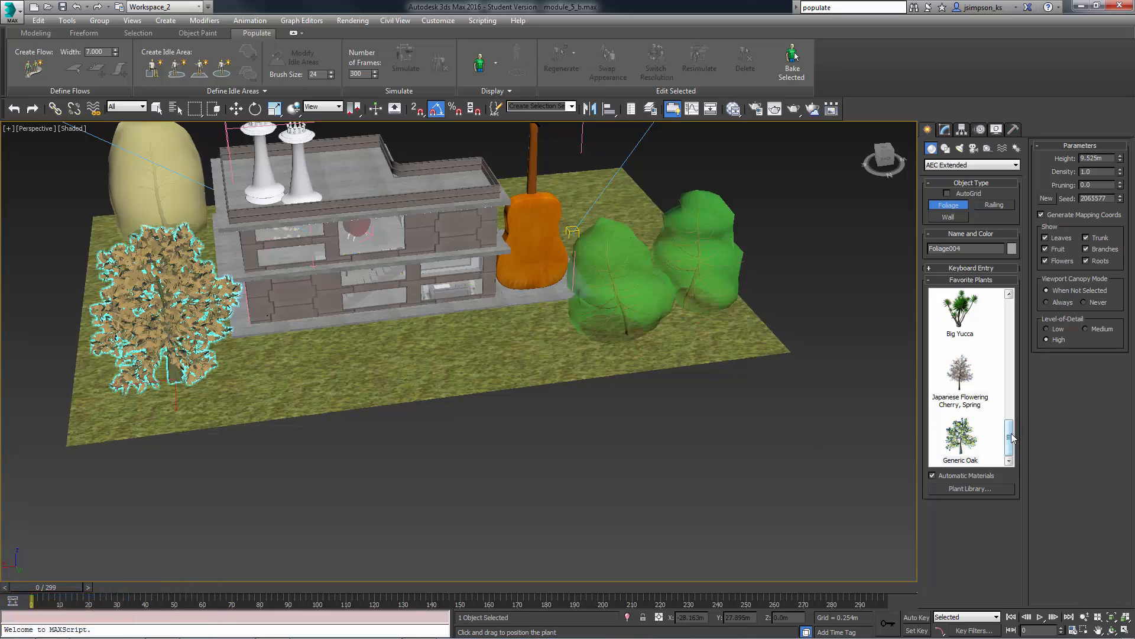
# Place an American Elm on the lawn at the front corner beside the guitar.
pyautogui.moveTo(1028, 375); pyautogui.dragTo(1028, 373)
pyautogui.click(960, 358)
pyautogui.keyDown('alt'); pyautogui.moveTo(502, 266); pyautogui.dragTo(503, 414, button='middle'); pyautogui.keyUp('alt')
pyautogui.keyDown('alt'); pyautogui.moveTo(502, 414); pyautogui.dragTo(411, 436, button='middle'); pyautogui.keyUp('alt')
pyautogui.keyDown('ctrl'); pyautogui.keyDown('alt'); pyautogui.moveTo(355, 349); pyautogui.dragTo(349, 414, button='middle'); pyautogui.keyUp('alt'); pyautogui.keyUp('ctrl')
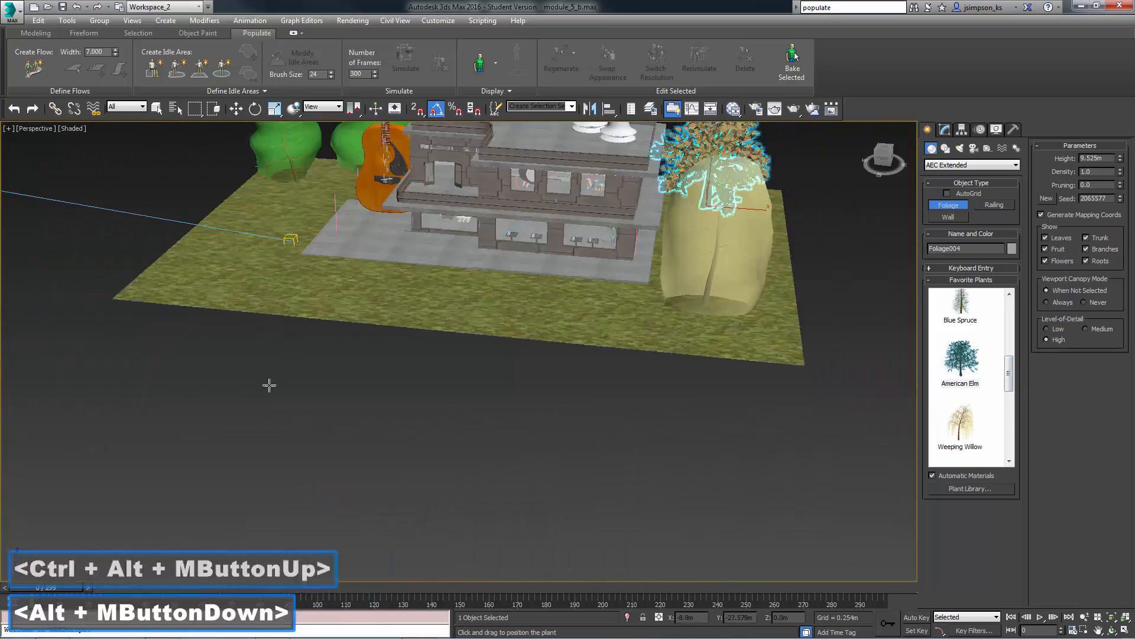
pyautogui.keyDown('alt'); pyautogui.moveTo(268, 385); pyautogui.dragTo(355, 414, button='middle'); pyautogui.keyUp('alt')
pyautogui.click(350, 359)
pyautogui.keyDown('alt'); pyautogui.moveTo(512, 418); pyautogui.dragTo(513, 367, button='middle'); pyautogui.keyUp('alt')
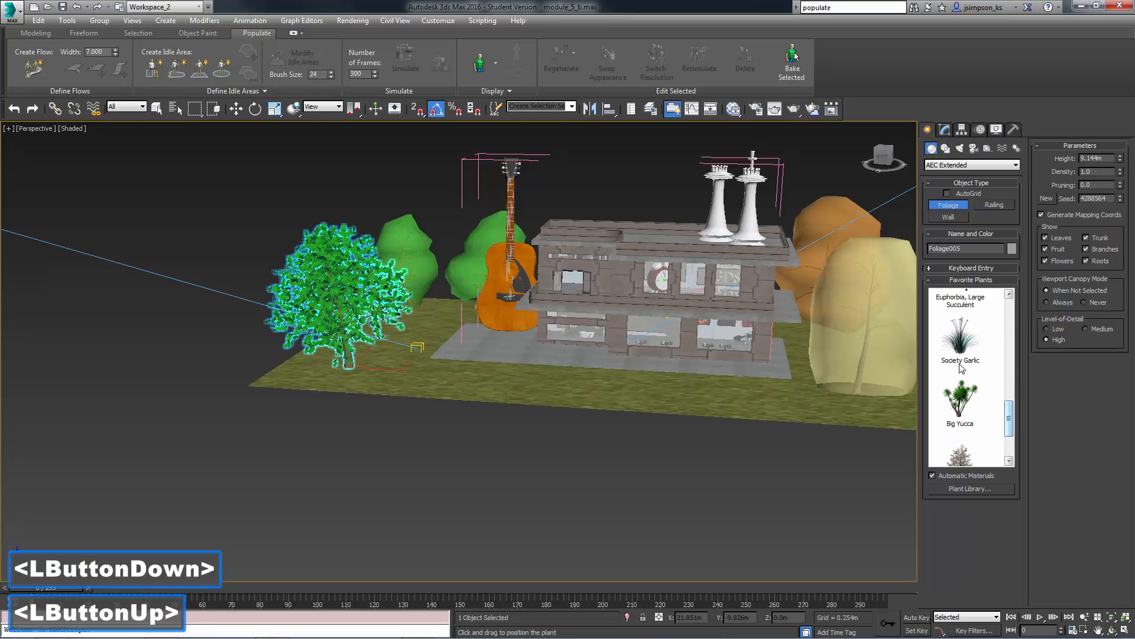
# Leave foliage placement, select the weeping willow and show its foliage parameters.
pyautogui.click(961, 410)
pyautogui.rightClick(644, 456)
pyautogui.keyDown('alt'); pyautogui.moveTo(644, 456); pyautogui.dragTo(388, 462, button='middle'); pyautogui.keyUp('alt')
pyautogui.click(661, 402)
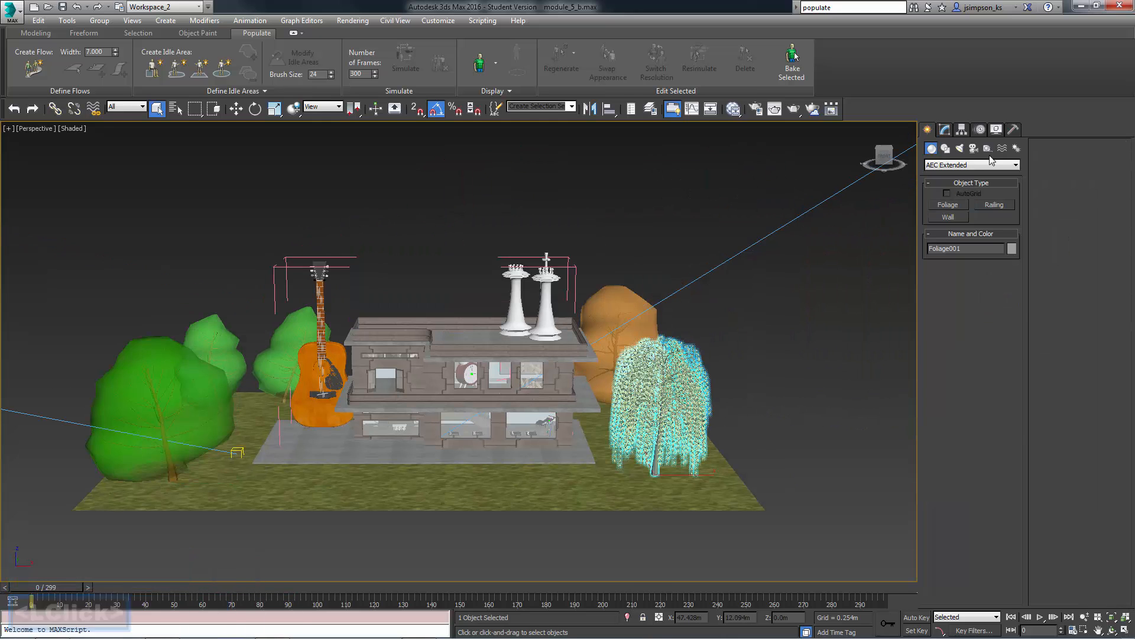
pyautogui.click(945, 130)
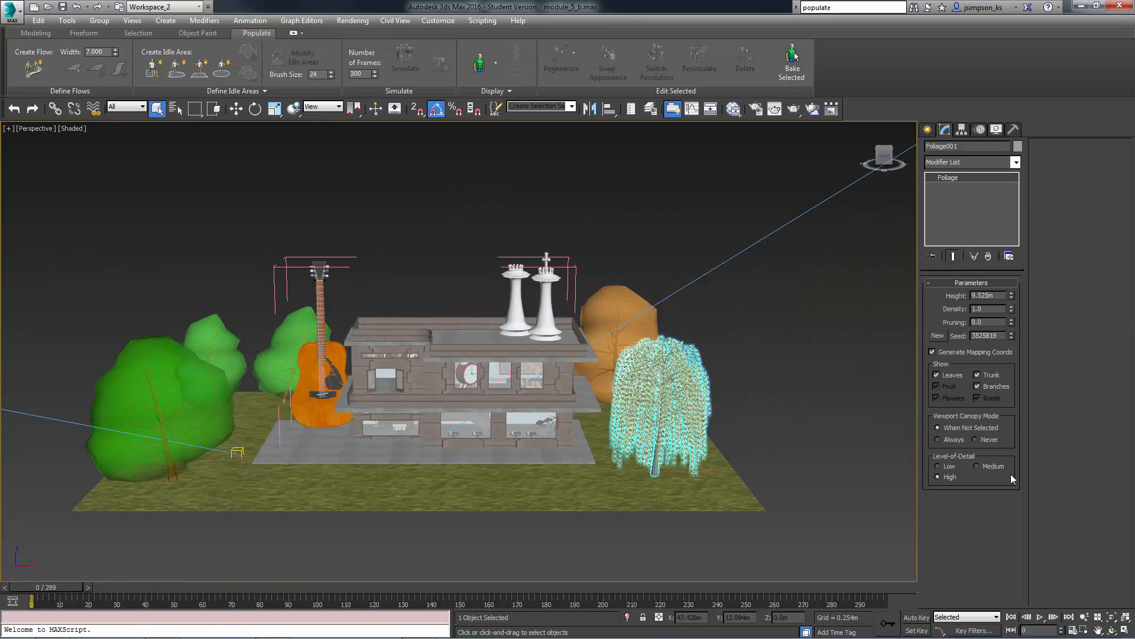
# Move the American Elm at the front corner to a new spot on the lawn near the guitar.
pyautogui.keyDown('alt'); pyautogui.moveTo(283, 361); pyautogui.dragTo(423, 446, button='middle'); pyautogui.keyUp('alt')
pyautogui.moveTo(331, 449); pyautogui.dragTo(509, 231, button='middle')
pyautogui.click(236, 267)
pyautogui.press('w')
pyautogui.moveTo(254, 309); pyautogui.dragTo(293, 340)
# Select all five foliage trees around the house and hide them.
pyautogui.keyDown('alt'); pyautogui.moveTo(722, 437); pyautogui.dragTo(603, 331, button='middle'); pyautogui.keyUp('alt')
pyautogui.keyDown('ctrl'); pyautogui.keyDown('alt'); pyautogui.moveTo(603, 331); pyautogui.dragTo(603, 366, button='middle'); pyautogui.keyUp('alt'); pyautogui.keyUp('ctrl')
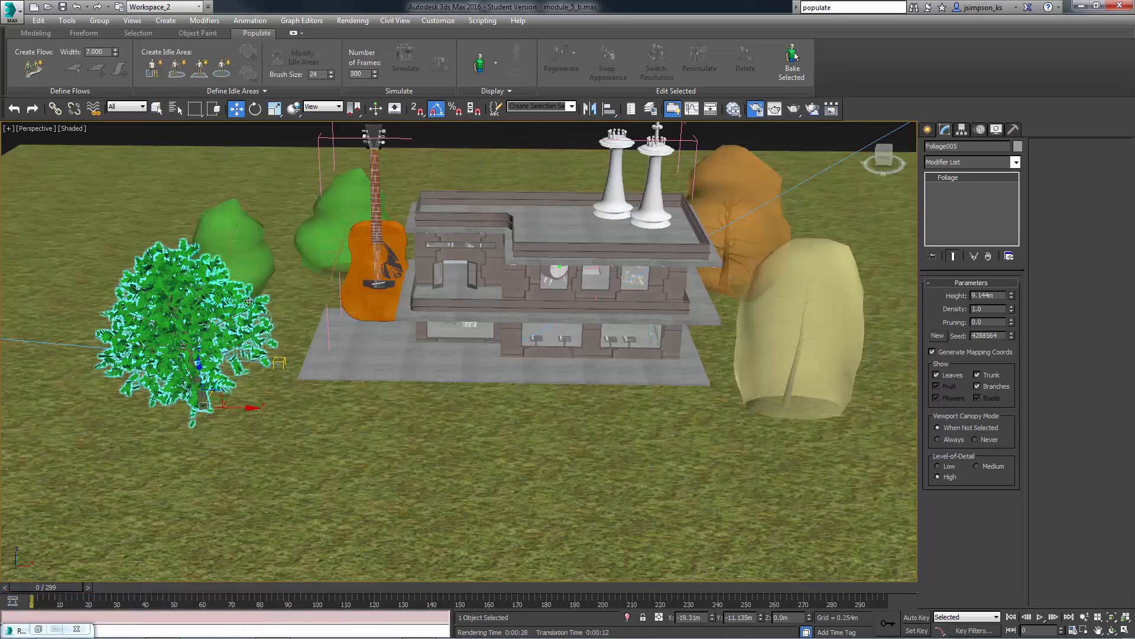
pyautogui.keyDown('ctrl'); pyautogui.click(238, 246); pyautogui.keyUp('ctrl')
pyautogui.keyDown('ctrl'); pyautogui.click(331, 231); pyautogui.keyUp('ctrl')
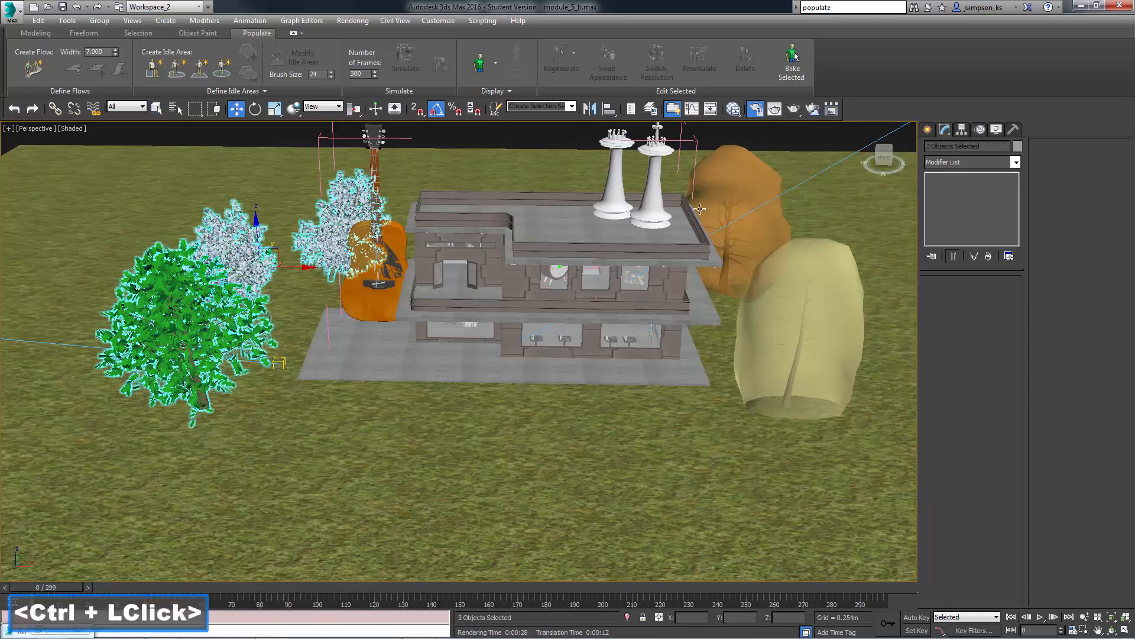
pyautogui.keyDown('ctrl'); pyautogui.click(739, 216); pyautogui.keyUp('ctrl')
pyautogui.keyDown('ctrl'); pyautogui.click(805, 345); pyautogui.keyUp('ctrl')
pyautogui.rightClick(863, 333)
pyautogui.click(886, 300)
# Clone the ground-floor pavement slab along X toward the guitar side of the house.
pyautogui.click(417, 368)
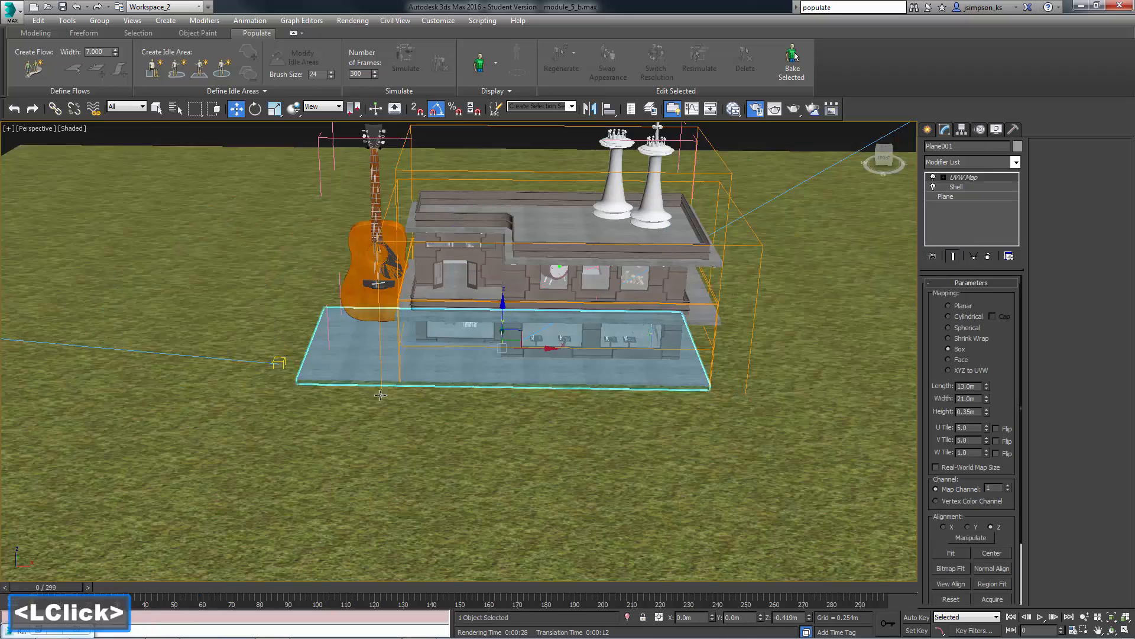
pyautogui.keyDown('alt'); pyautogui.moveTo(399, 429); pyautogui.dragTo(420, 417, button='middle'); pyautogui.keyUp('alt')
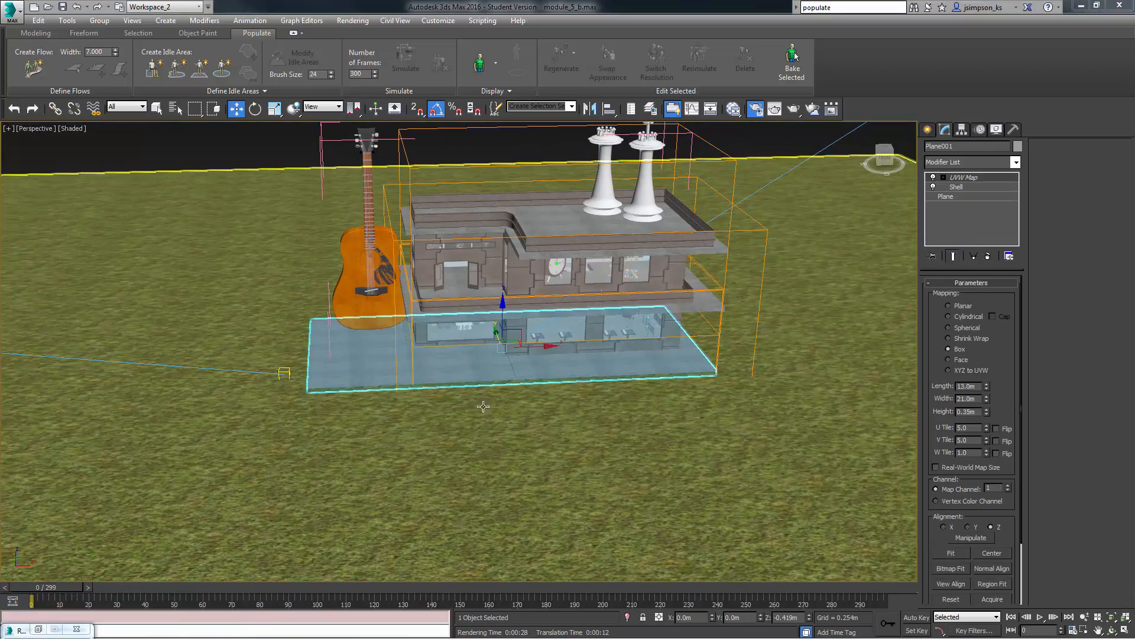
pyautogui.keyDown('shift'); pyautogui.moveTo(537, 346); pyautogui.dragTo(111, 363); pyautogui.keyUp('shift')
pyautogui.click(567, 374)
# Align the cloned pavement slab to the original so their edges meet beside the guitar.
pyautogui.click(609, 109)
pyautogui.click(374, 370)
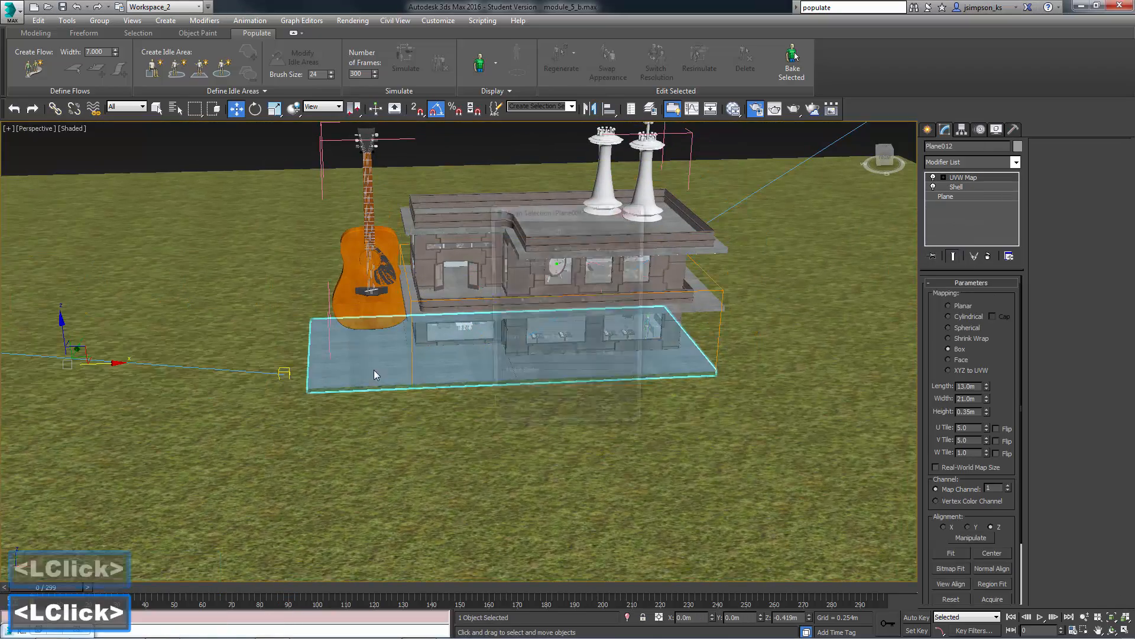
pyautogui.click(535, 276)
pyautogui.click(601, 276)
pyautogui.click(538, 315)
pyautogui.click(570, 420)
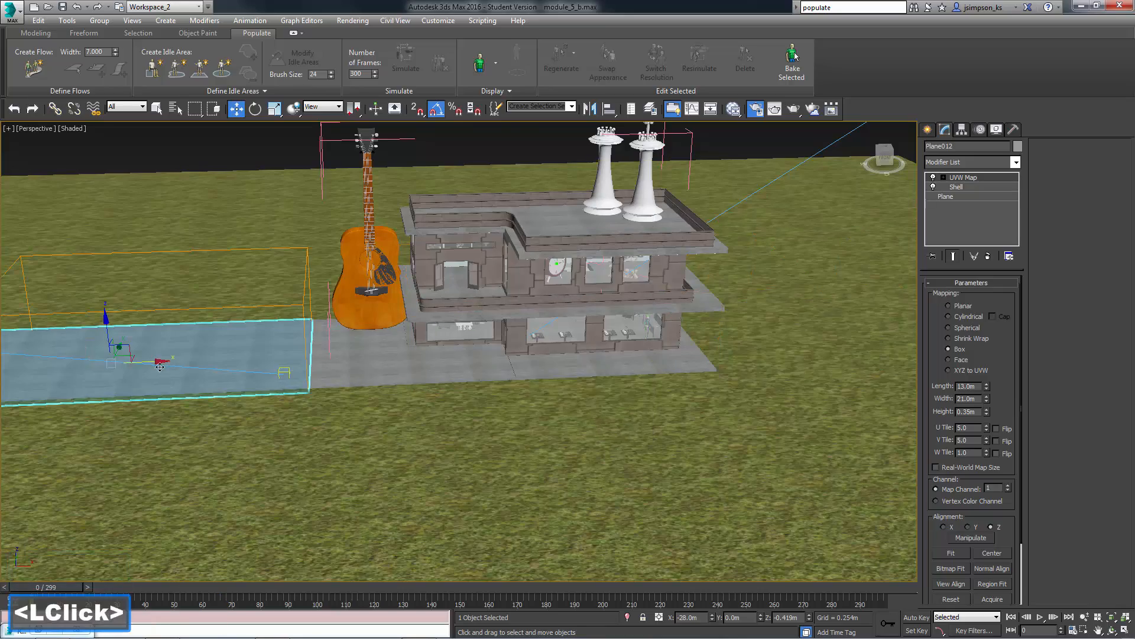
# Clone the pavement slab toward the opposite side of the house and align it flush with the original slab's far edge.
pyautogui.keyDown('shift'); pyautogui.moveTo(151, 356); pyautogui.dragTo(539, 349); pyautogui.keyUp('shift')
pyautogui.click(569, 377)
pyautogui.click(609, 108)
pyautogui.click(387, 366)
pyautogui.click(537, 276)
pyautogui.click(599, 315)
pyautogui.click(570, 421)
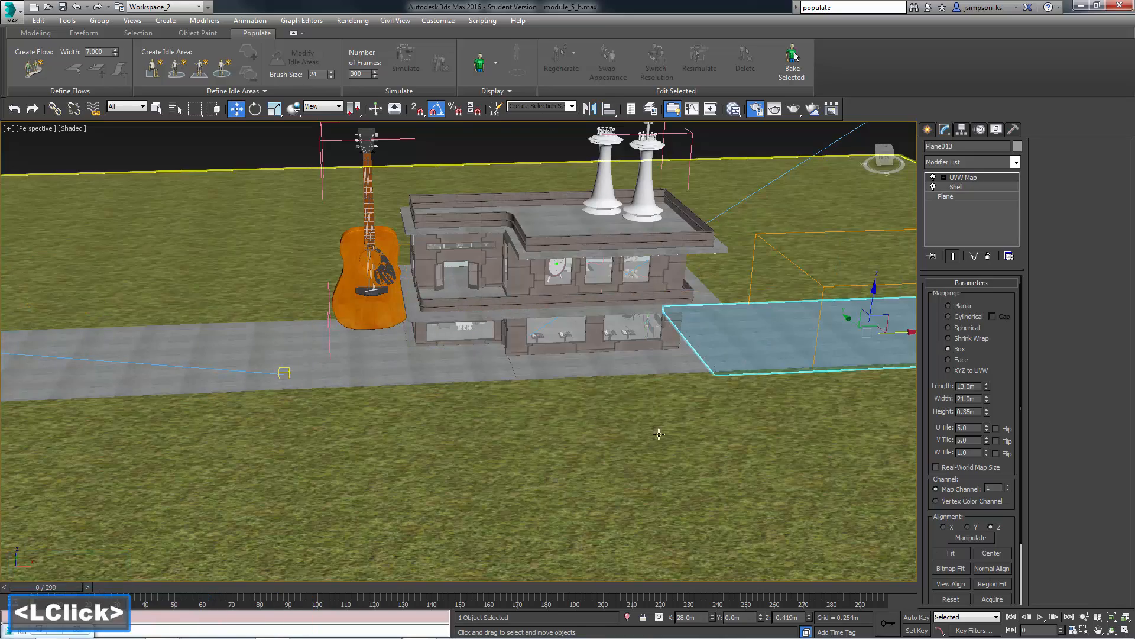
# Create a straight Populate flow 7 m wide along the pavement in front of the house.
pyautogui.keyDown('alt'); pyautogui.moveTo(680, 393); pyautogui.dragTo(670, 385, button='middle'); pyautogui.keyUp('alt')
pyautogui.keyDown('alt'); pyautogui.moveTo(508, 337); pyautogui.dragTo(499, 412, button='middle'); pyautogui.keyUp('alt')
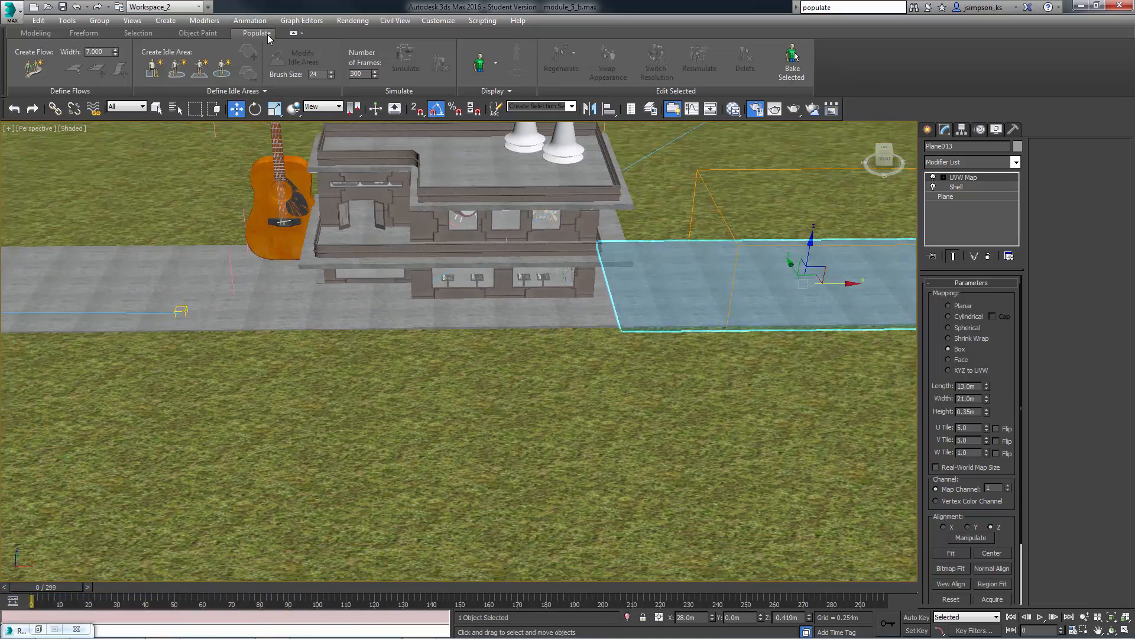
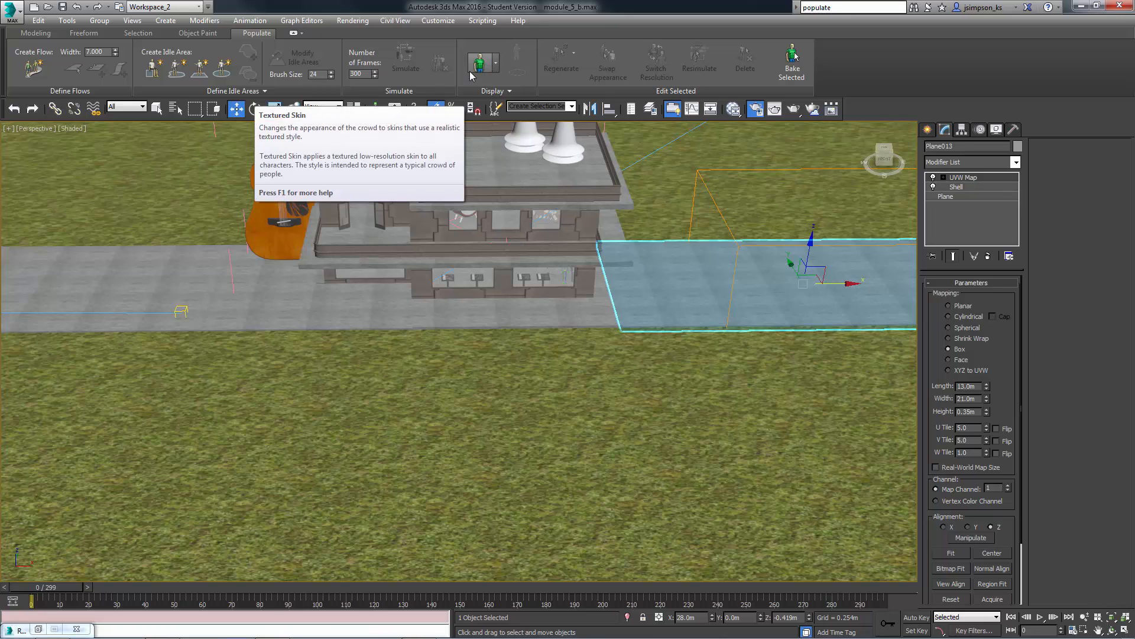
pyautogui.click(35, 72)
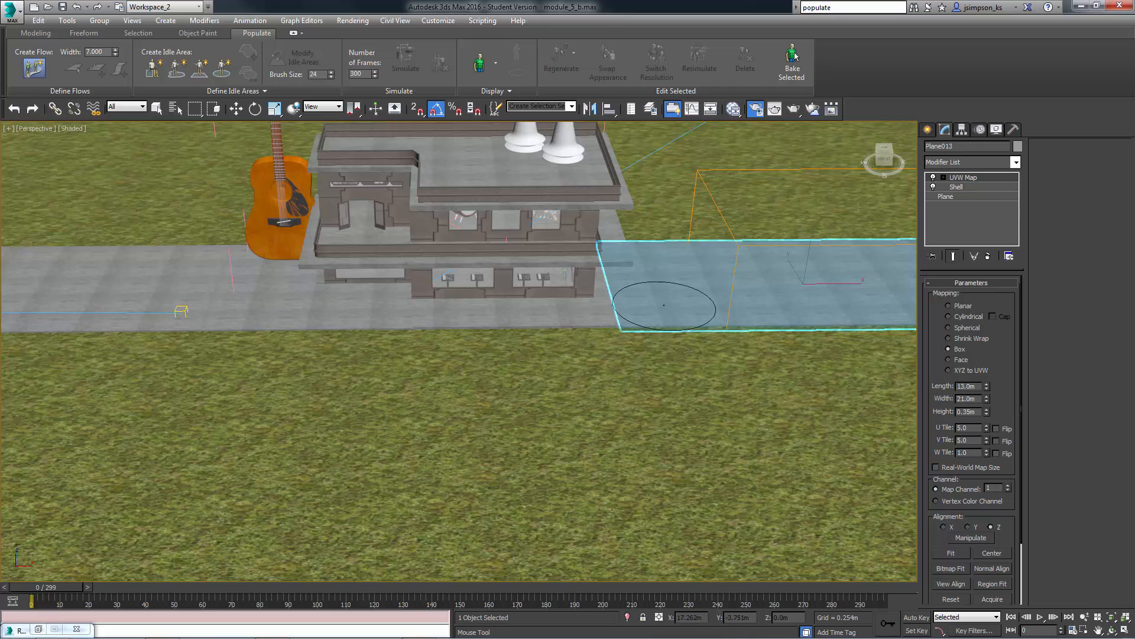
pyautogui.click(767, 303)
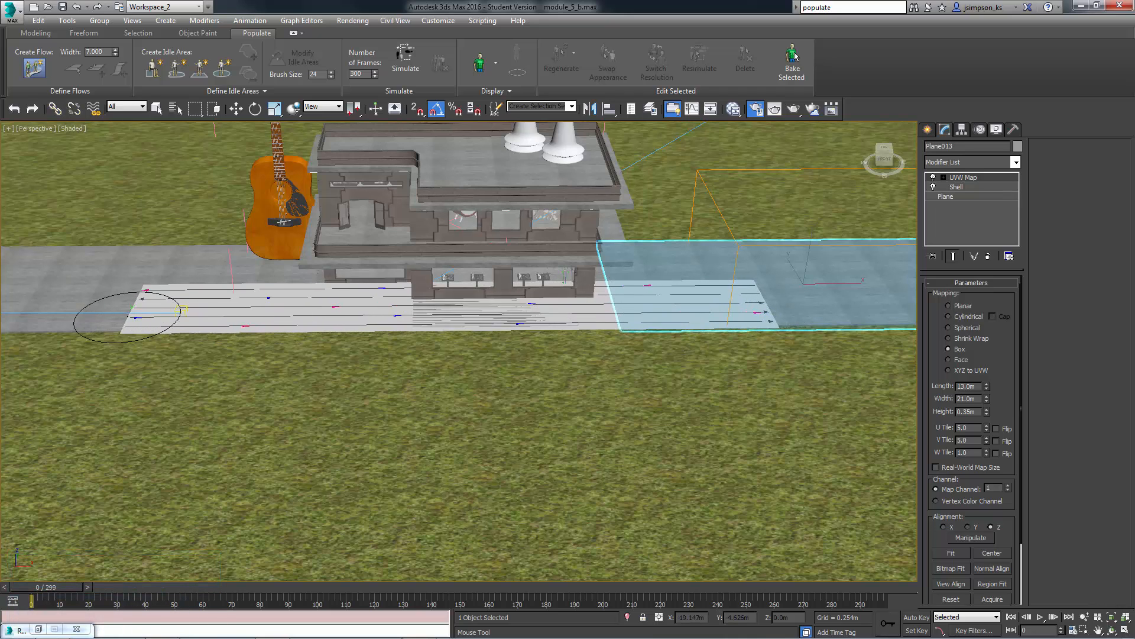
pyautogui.keyDown('shift'); pyautogui.click(130, 309); pyautogui.keyUp('shift')
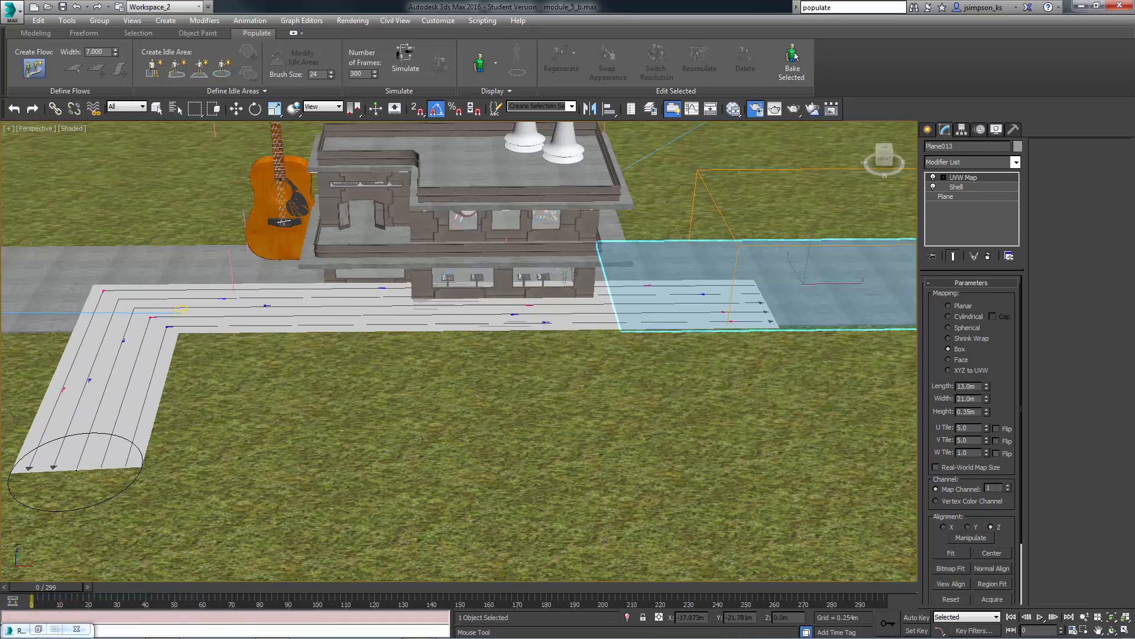
pyautogui.rightClick(75, 472)
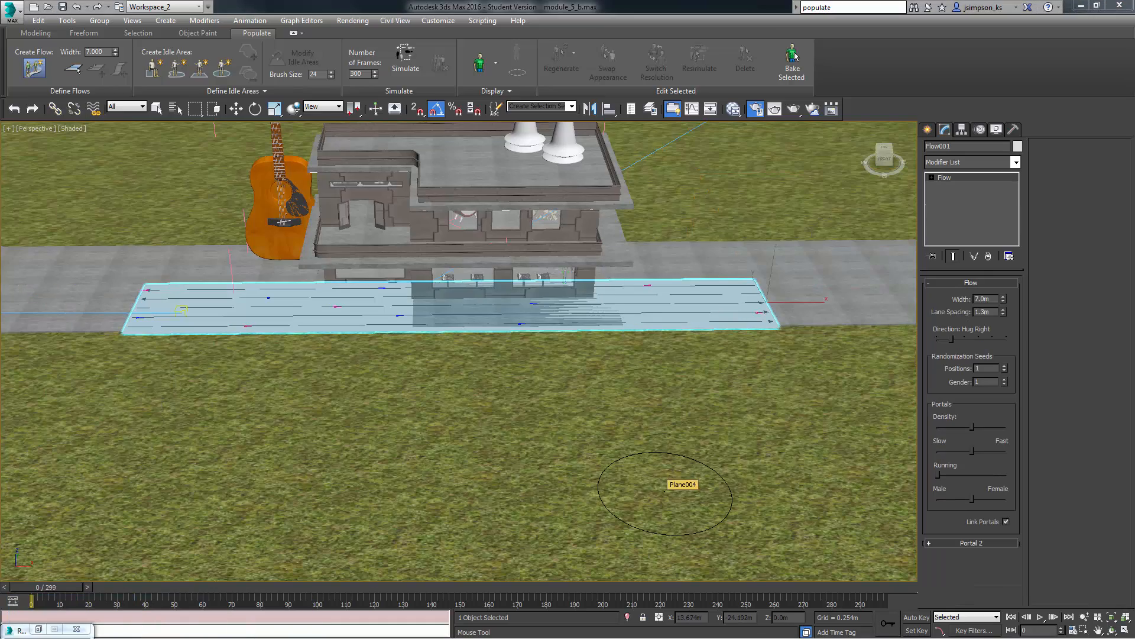
pyautogui.keyDown('alt'); pyautogui.moveTo(260, 307); pyautogui.dragTo(390, 352, button='middle'); pyautogui.keyUp('alt')
pyautogui.rightClick(391, 353)
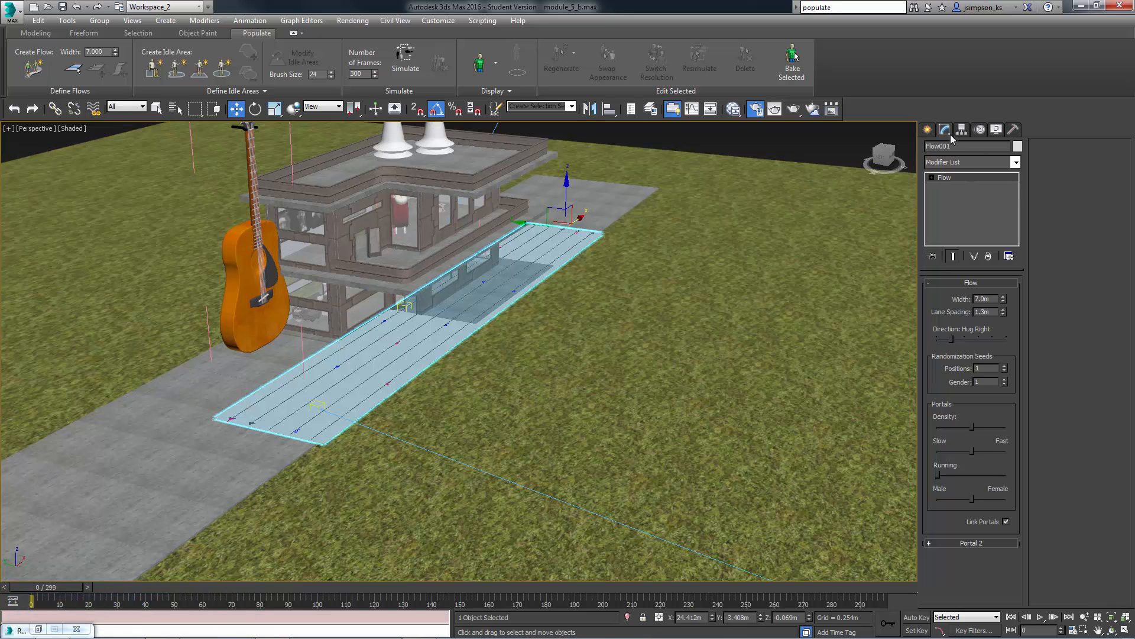
# Set the flow's width to 3.99 m and move it along Y to about -4.48 m, toward the pavement's outer edge.
pyautogui.moveTo(1002, 299); pyautogui.dragTo(1002, 343)
pyautogui.keyDown('alt'); pyautogui.moveTo(414, 355); pyautogui.dragTo(374, 414, button='middle'); pyautogui.keyUp('alt')
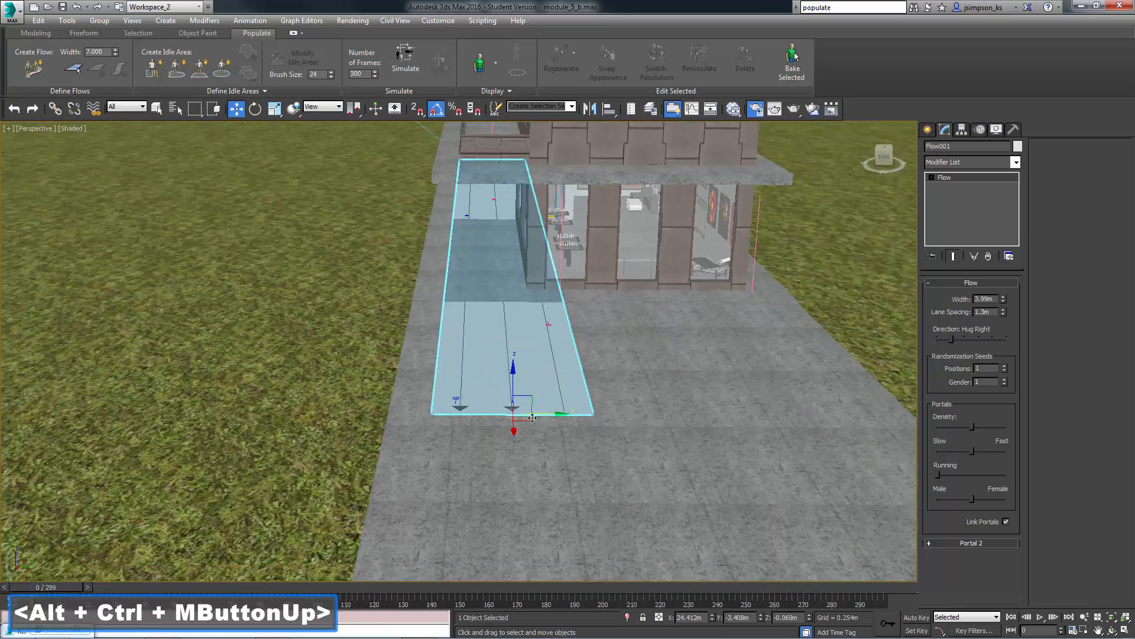
pyautogui.moveTo(542, 411); pyautogui.dragTo(498, 398)
pyautogui.keyDown('alt'); pyautogui.moveTo(498, 398); pyautogui.dragTo(609, 378, button='middle'); pyautogui.keyUp('alt')
pyautogui.moveTo(642, 296)
pyautogui.mouseDown(button='middle')
pyautogui.moveTo(656, 355)
pyautogui.moveTo(642, 289)
pyautogui.mouseUp(button='middle')
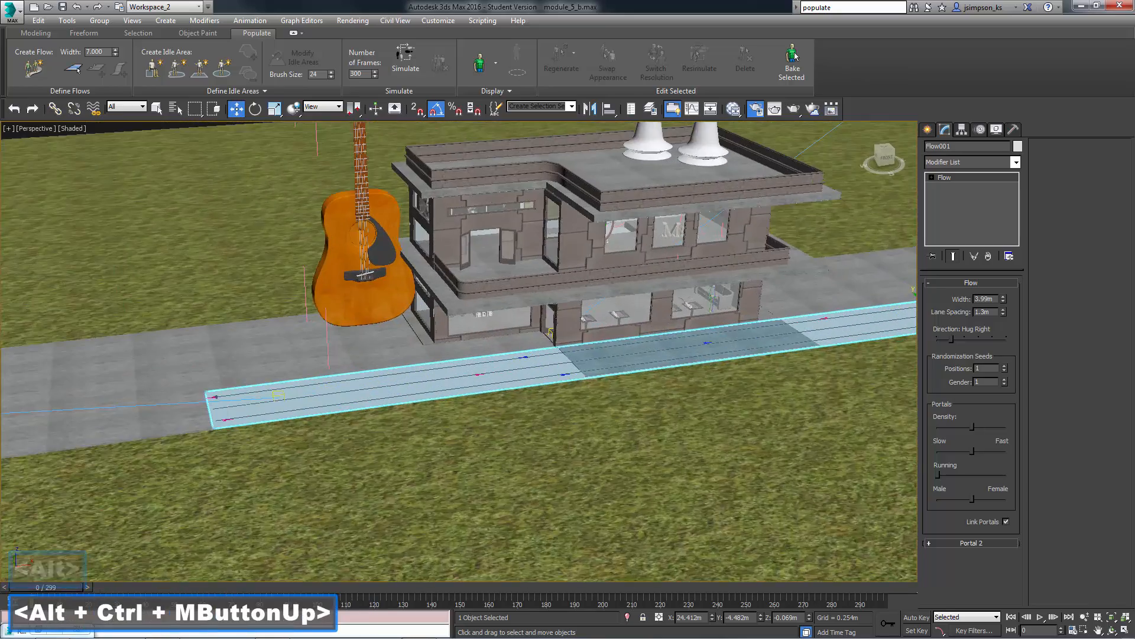
pyautogui.moveTo(525, 402); pyautogui.dragTo(554, 370, button='middle')
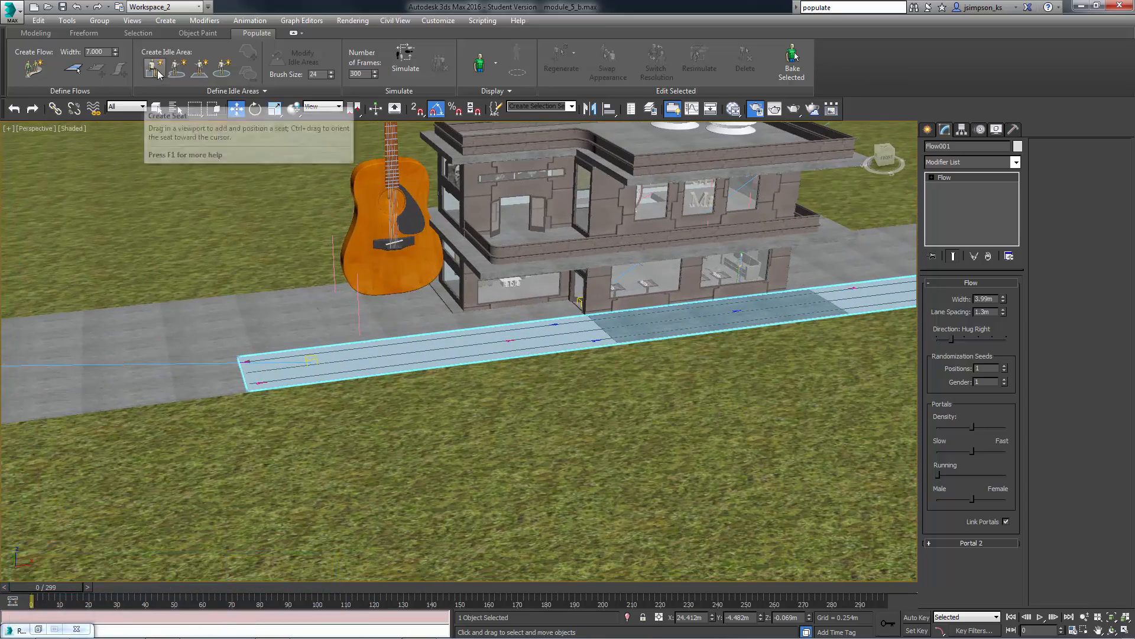
# Create a circular idle area on the pavement at the foot of the guitar.
pyautogui.click(222, 69)
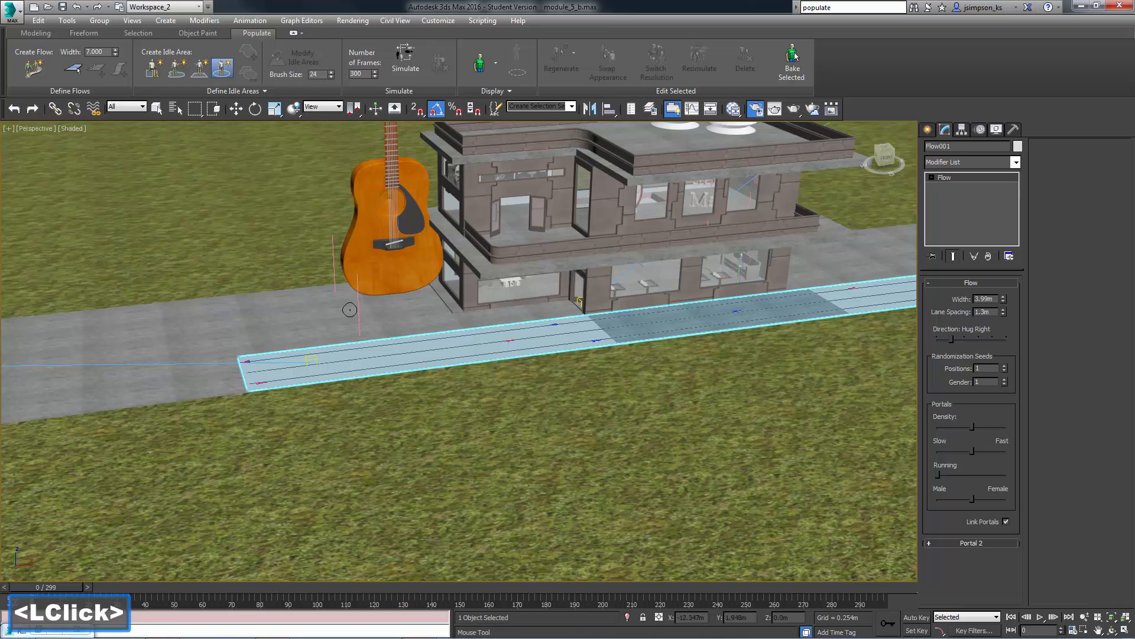
pyautogui.moveTo(359, 315); pyautogui.dragTo(371, 319)
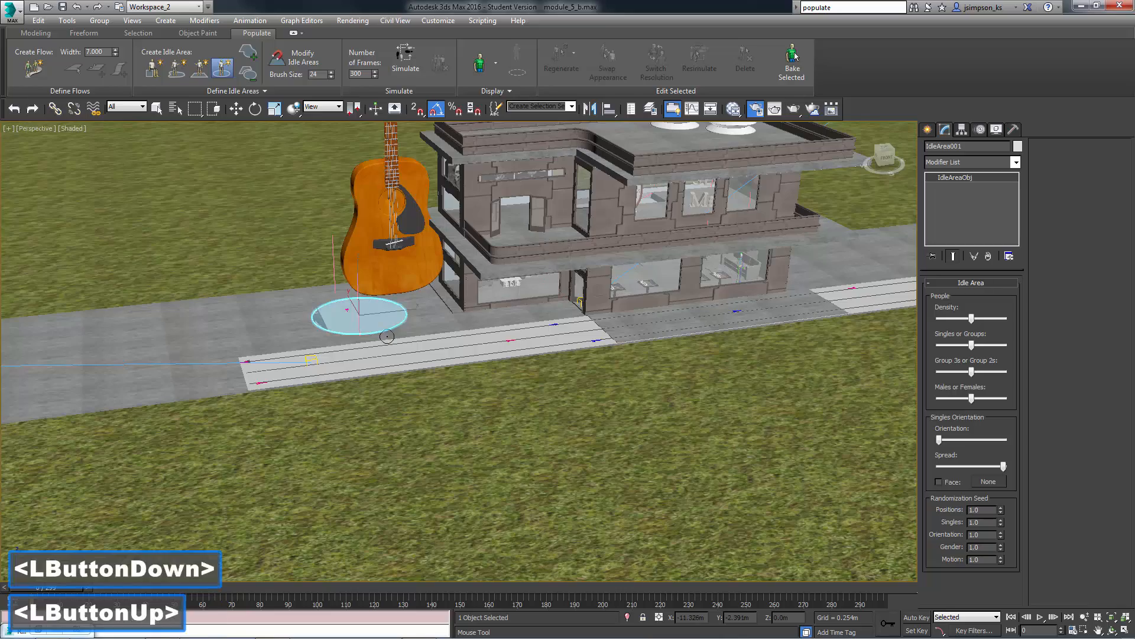
pyautogui.moveTo(428, 311); pyautogui.dragTo(428, 311)
pyautogui.keyDown('alt'); pyautogui.moveTo(428, 311); pyautogui.dragTo(331, 296, button='middle'); pyautogui.keyUp('alt')
pyautogui.scroll(-5, 355, 414)
pyautogui.hotkey('ctrl', 'd')
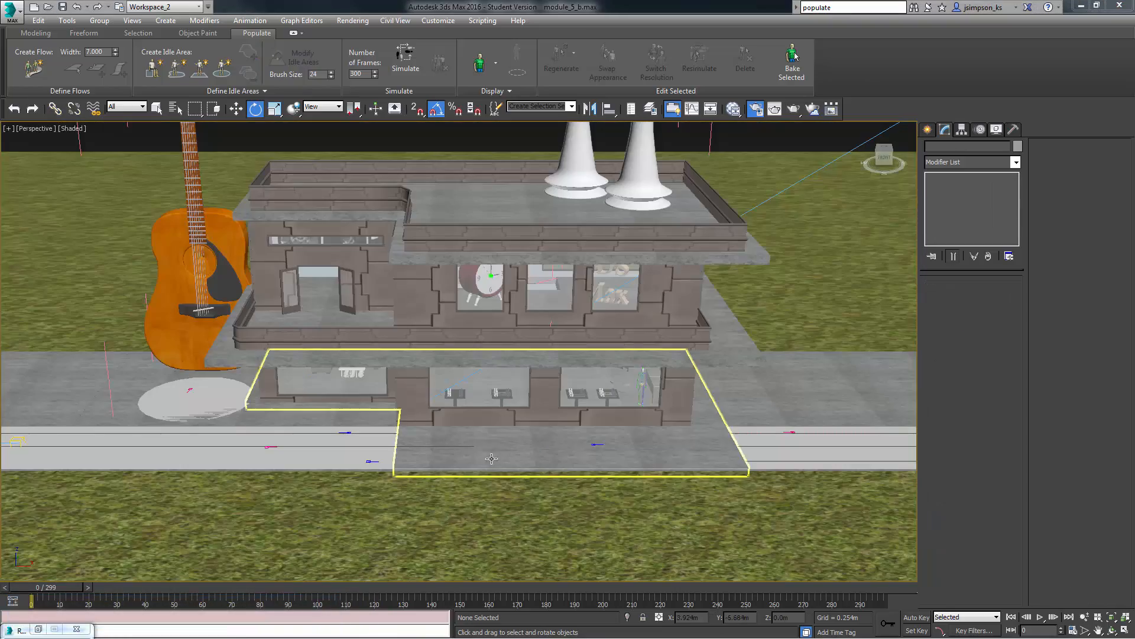
# Create a rectangular idle area on the upper balcony floor in front of the open doors.
pyautogui.press('e')
pyautogui.keyDown('alt'); pyautogui.moveTo(228, 412); pyautogui.dragTo(237, 337, button='middle'); pyautogui.keyUp('alt')
pyautogui.click(199, 67)
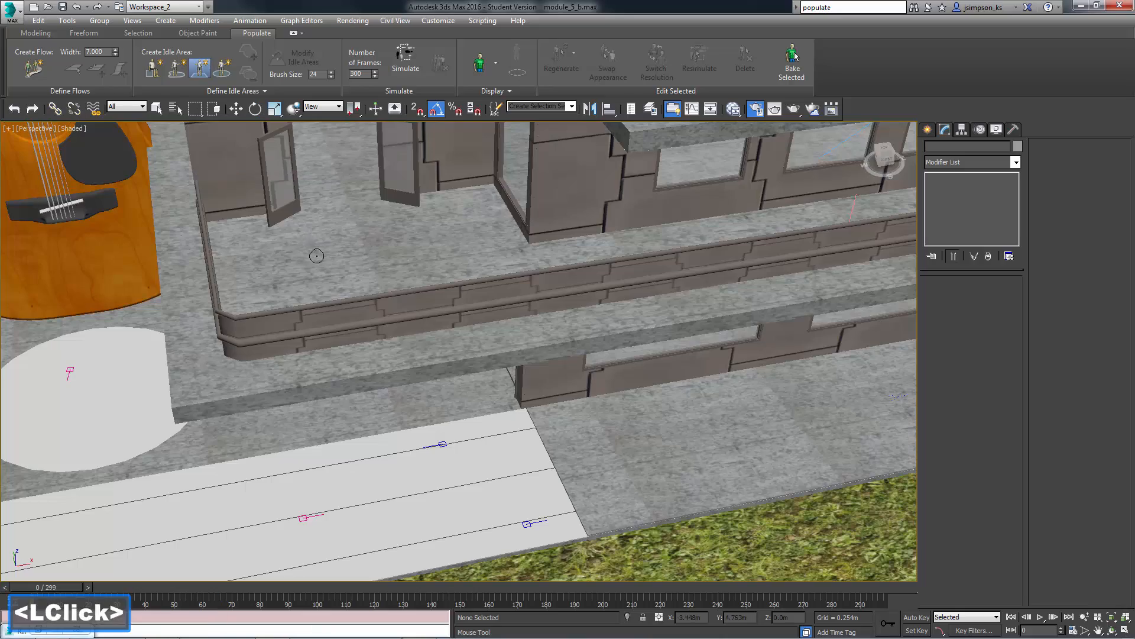
pyautogui.moveTo(310, 244); pyautogui.dragTo(539, 283)
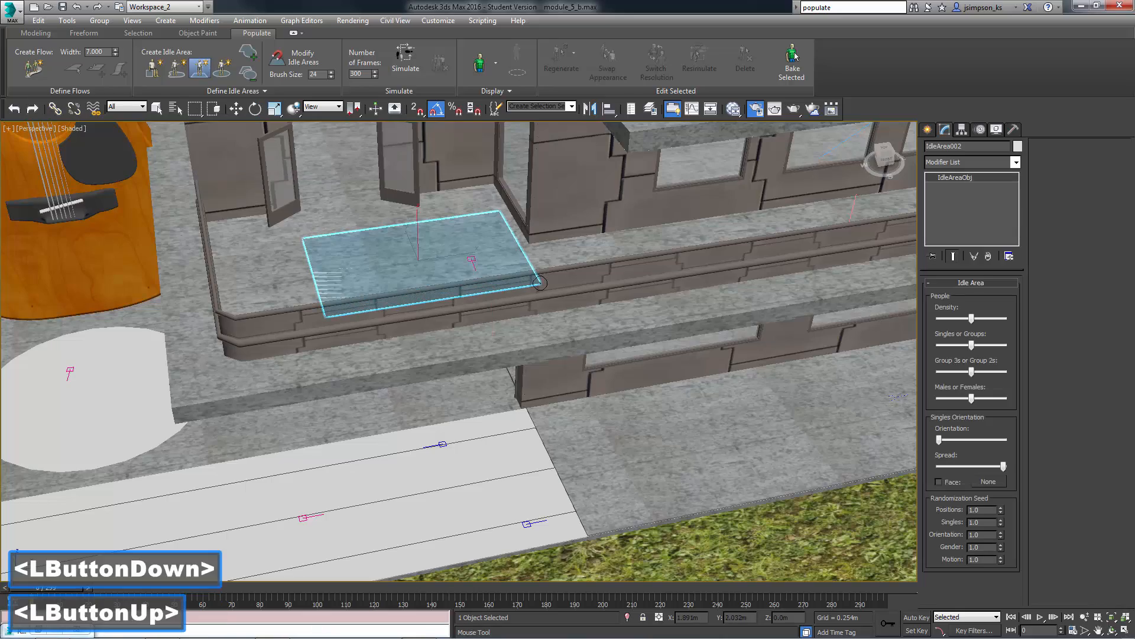
pyautogui.moveTo(455, 256); pyautogui.dragTo(413, 264)
# Select the ground-floor walls and windows and hide them to expose the interior furniture.
pyautogui.keyDown('alt'); pyautogui.moveTo(374, 284); pyautogui.dragTo(397, 376, button='middle'); pyautogui.keyUp('alt')
pyautogui.click(398, 375)
pyautogui.rightClick(418, 371)
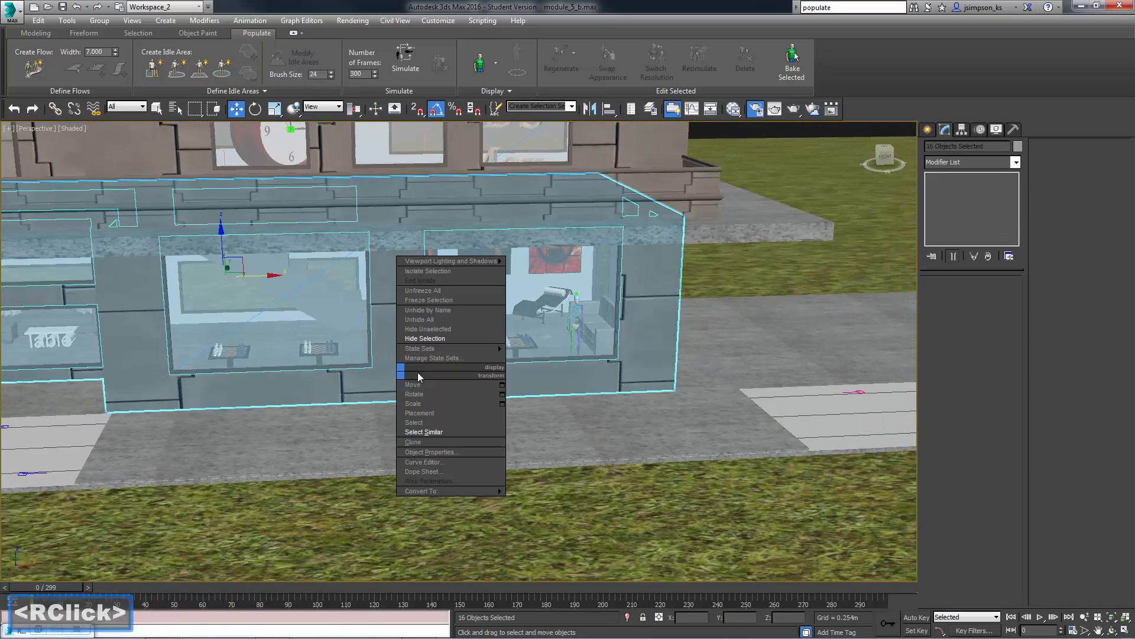
pyautogui.click(424, 338)
# Delete the two middle chess tables on the ground floor and move the remaining one near the stairs along X to about 2.91 m.
pyautogui.click(320, 369)
pyautogui.click(460, 361)
pyautogui.press('Delete')
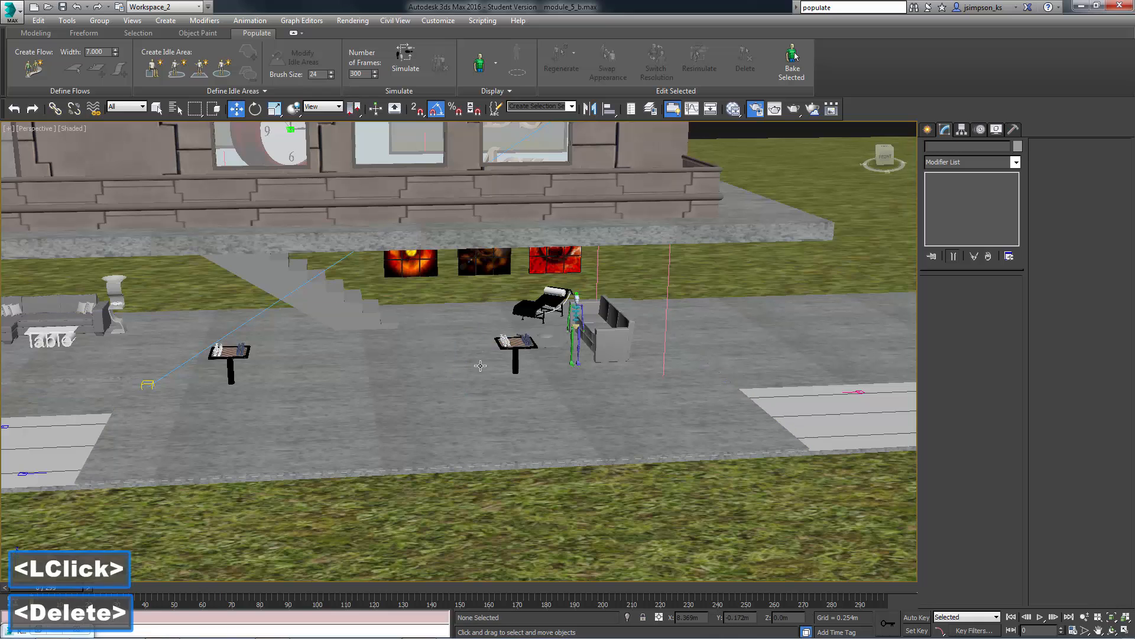
pyautogui.click(235, 374)
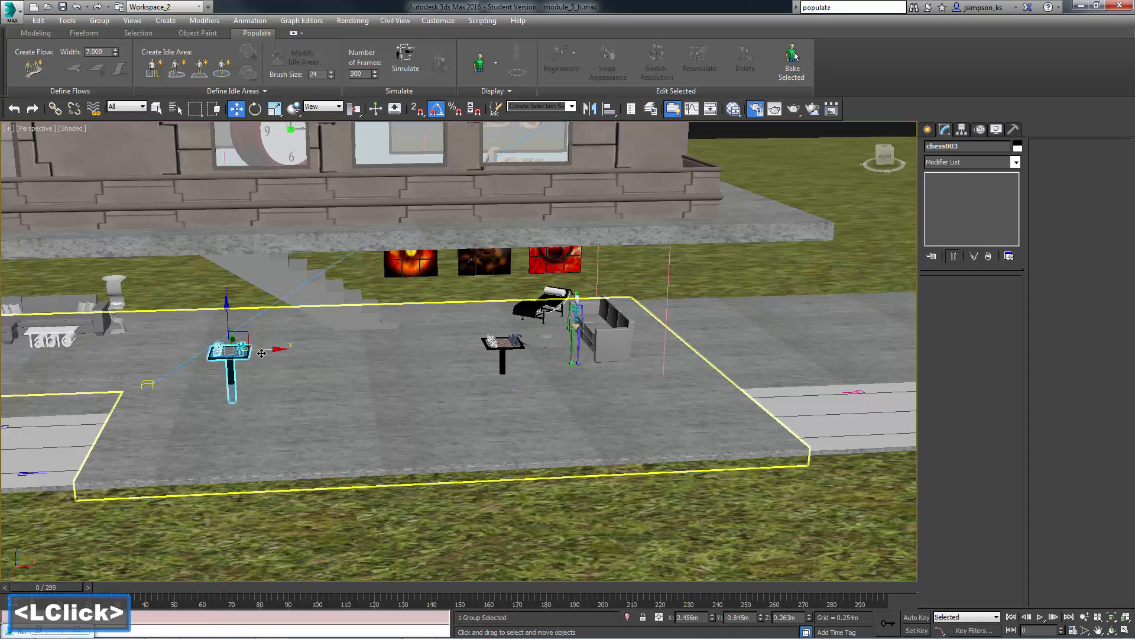
pyautogui.moveTo(266, 351); pyautogui.dragTo(288, 354)
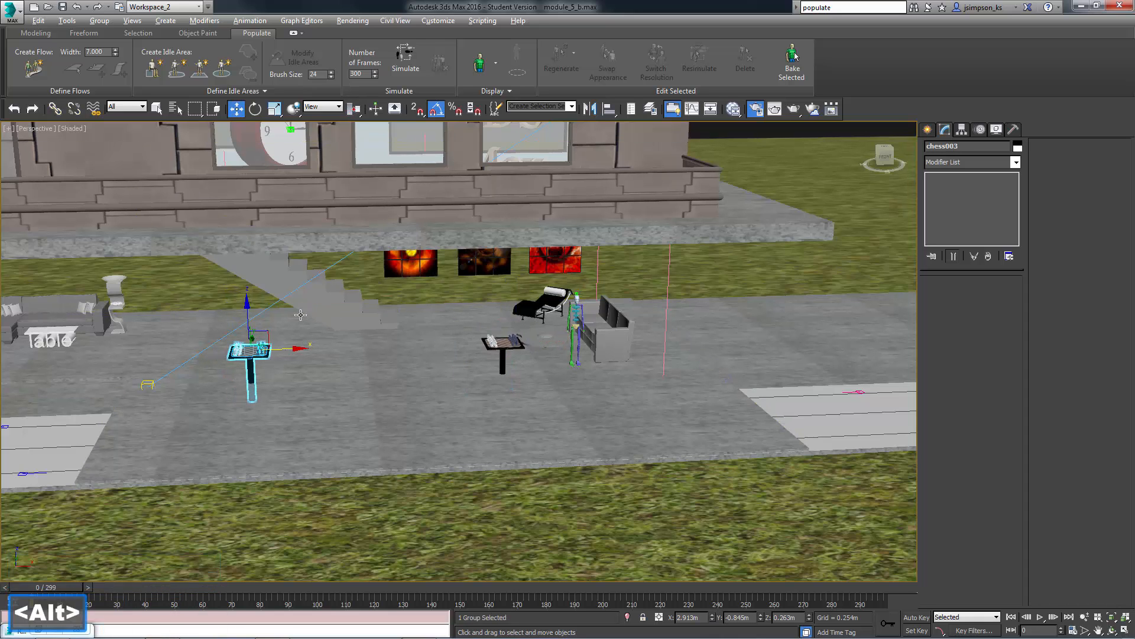
# Create Populate seats on both sides of each of the two chess tables, making the outer seat at the second table female.
pyautogui.keyDown('alt'); pyautogui.moveTo(354, 293); pyautogui.dragTo(431, 343, button='middle'); pyautogui.keyUp('alt')
pyautogui.keyDown('alt'); pyautogui.moveTo(431, 343); pyautogui.dragTo(195, 319, button='middle'); pyautogui.keyUp('alt')
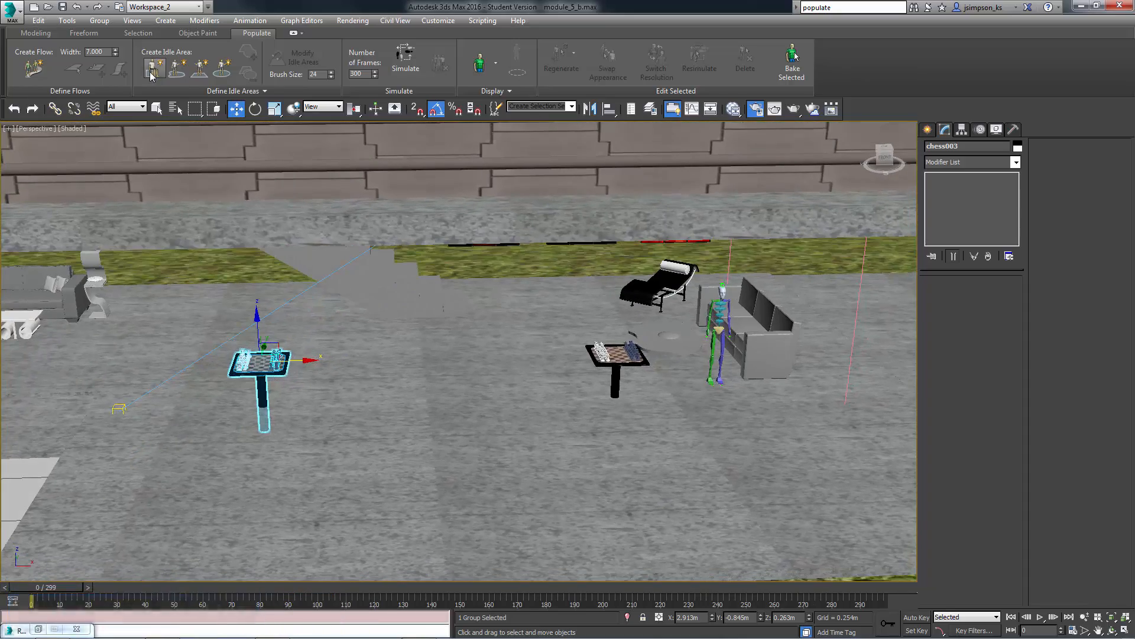
pyautogui.moveTo(216, 424); pyautogui.dragTo(281, 414)
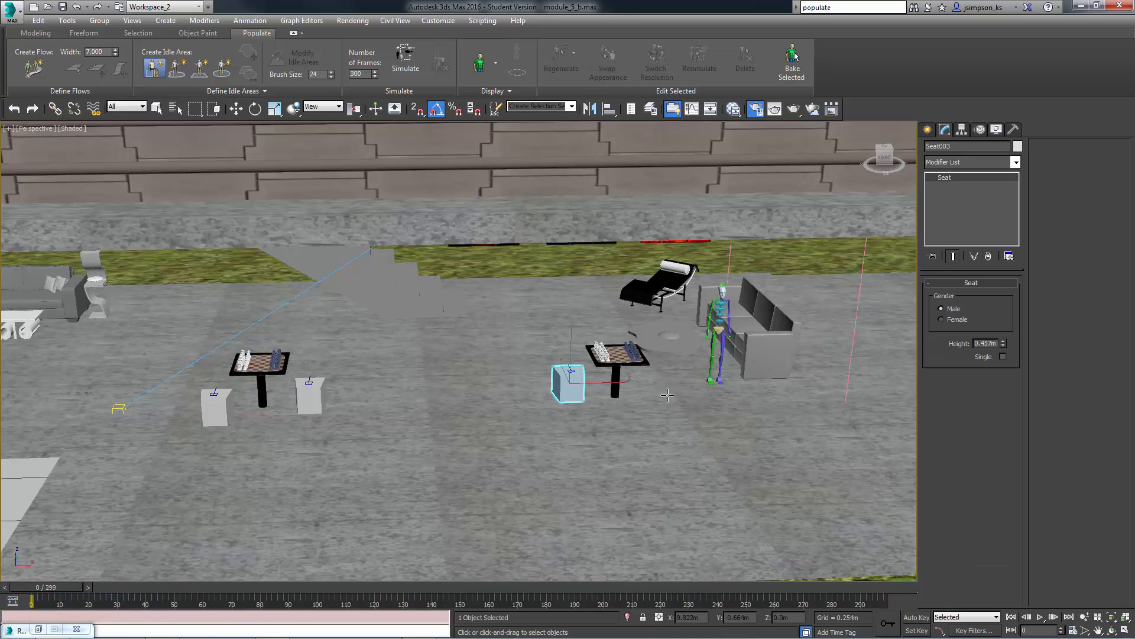
# Rotate the four seats about 90 degrees around Z so each pair faces the chess table between them.
pyautogui.keyDown('ctrl'); pyautogui.keyDown('alt'); pyautogui.moveTo(447, 471); pyautogui.dragTo(414, 420, button='middle'); pyautogui.keyUp('alt'); pyautogui.keyUp('ctrl')
pyautogui.moveTo(485, 408); pyautogui.dragTo(611, 449, button='middle')
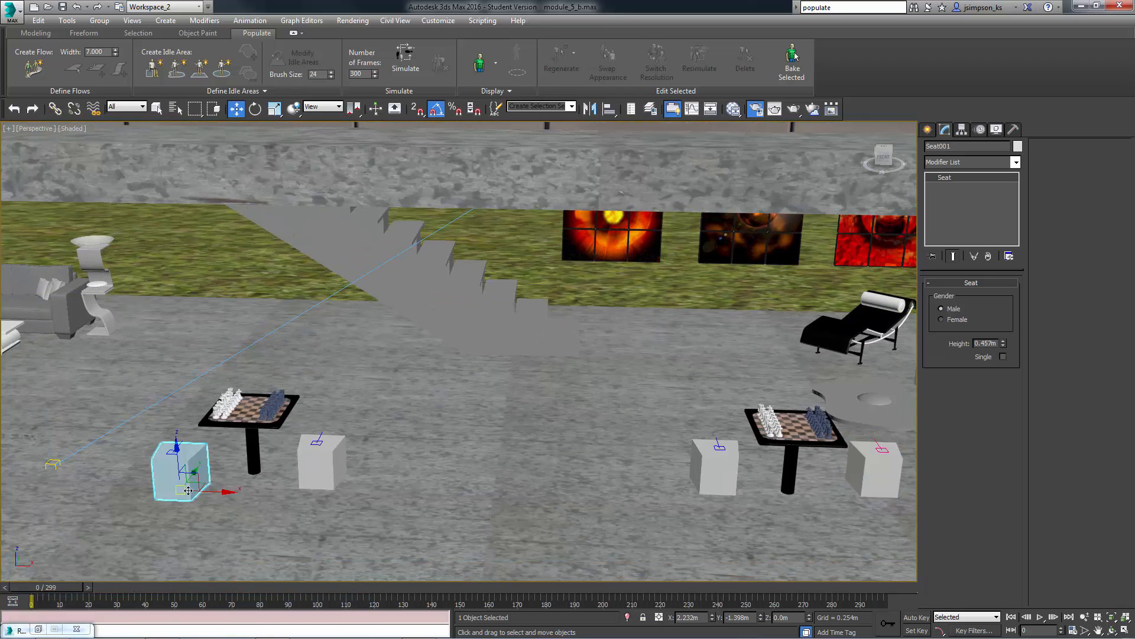
pyautogui.moveTo(160, 512); pyautogui.dragTo(161, 511)
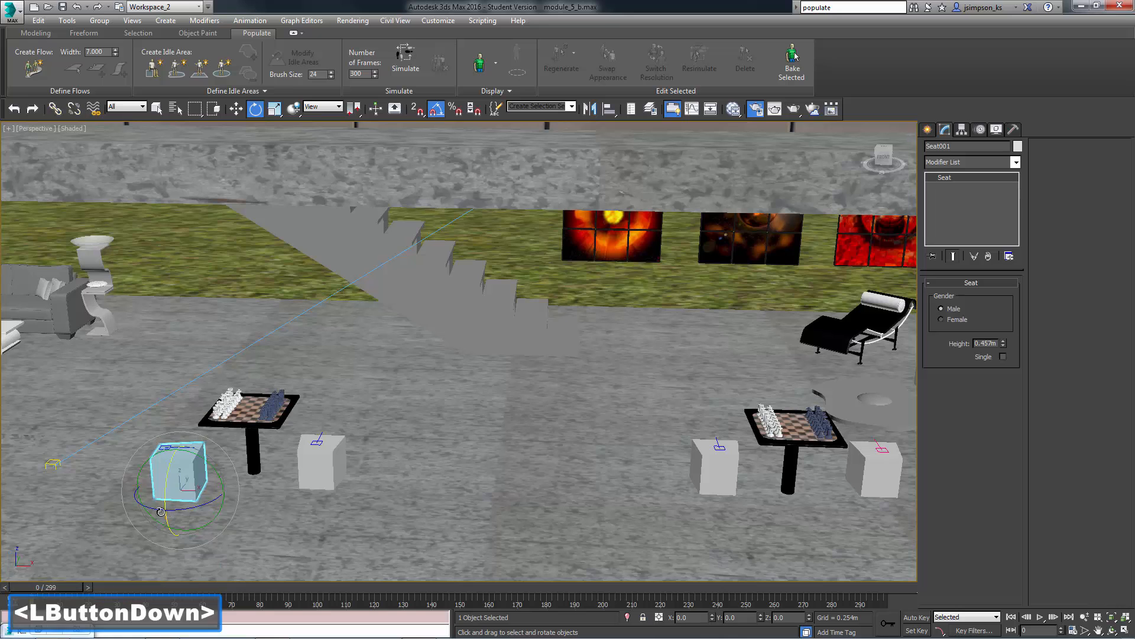
pyautogui.click(330, 486)
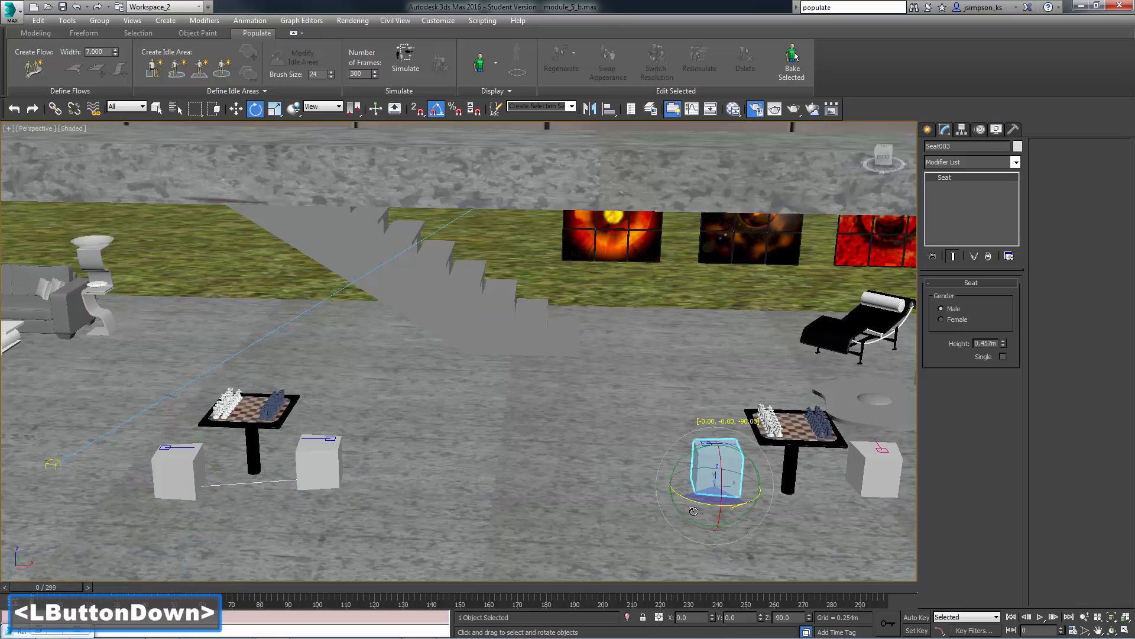
pyautogui.click(878, 482)
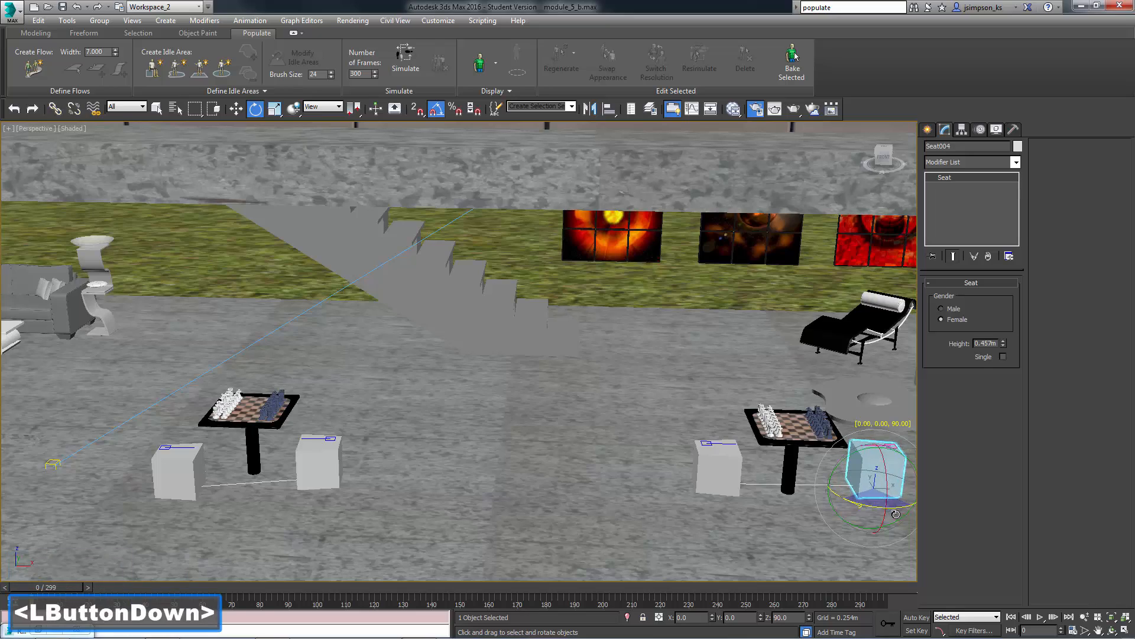
pyautogui.moveTo(896, 514); pyautogui.dragTo(896, 514)
# Delete the large L-shaped floor plane that covers part of the pedestrian flow.
pyautogui.keyDown('ctrl'); pyautogui.keyDown('alt'); pyautogui.moveTo(567, 378); pyautogui.dragTo(555, 425, button='middle'); pyautogui.keyUp('alt'); pyautogui.keyUp('ctrl')
pyautogui.keyDown('alt'); pyautogui.moveTo(555, 426); pyautogui.dragTo(521, 456, button='middle'); pyautogui.keyUp('alt')
pyautogui.click(513, 474)
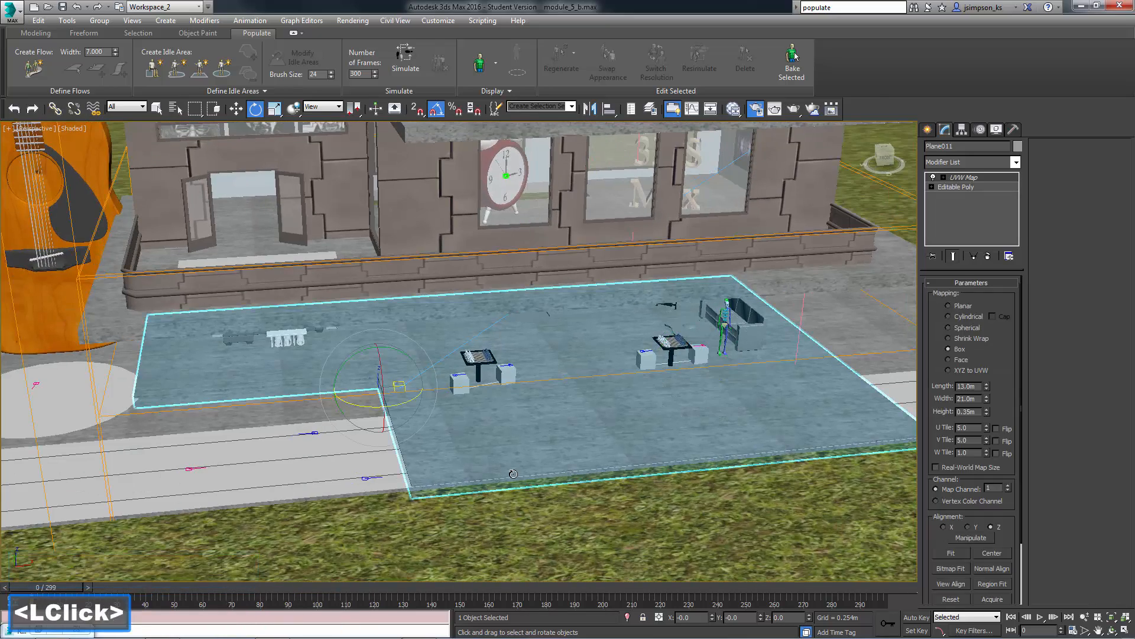
pyautogui.press('Delete')
# Run the Populate simulation to fill the flow, idle areas and seats with people.
pyautogui.keyDown('ctrl'); pyautogui.keyDown('alt'); pyautogui.moveTo(664, 435); pyautogui.dragTo(632, 452, button='middle'); pyautogui.keyUp('alt'); pyautogui.keyUp('ctrl')
pyautogui.keyDown('alt'); pyautogui.moveTo(633, 452); pyautogui.dragTo(464, 438, button='middle'); pyautogui.keyUp('alt')
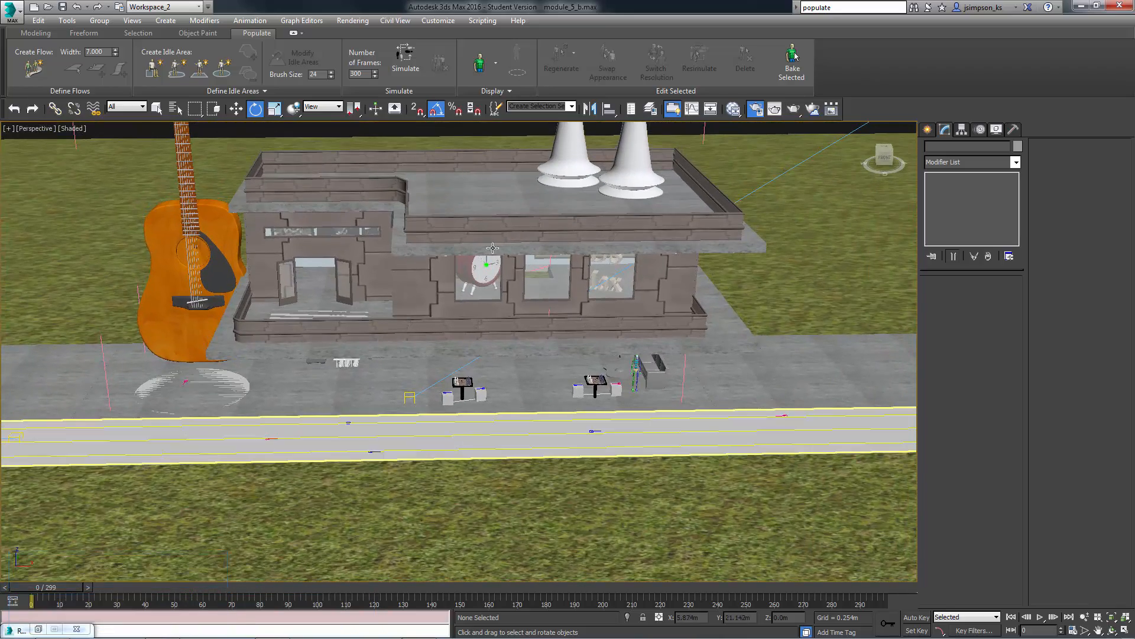
pyautogui.click(403, 59)
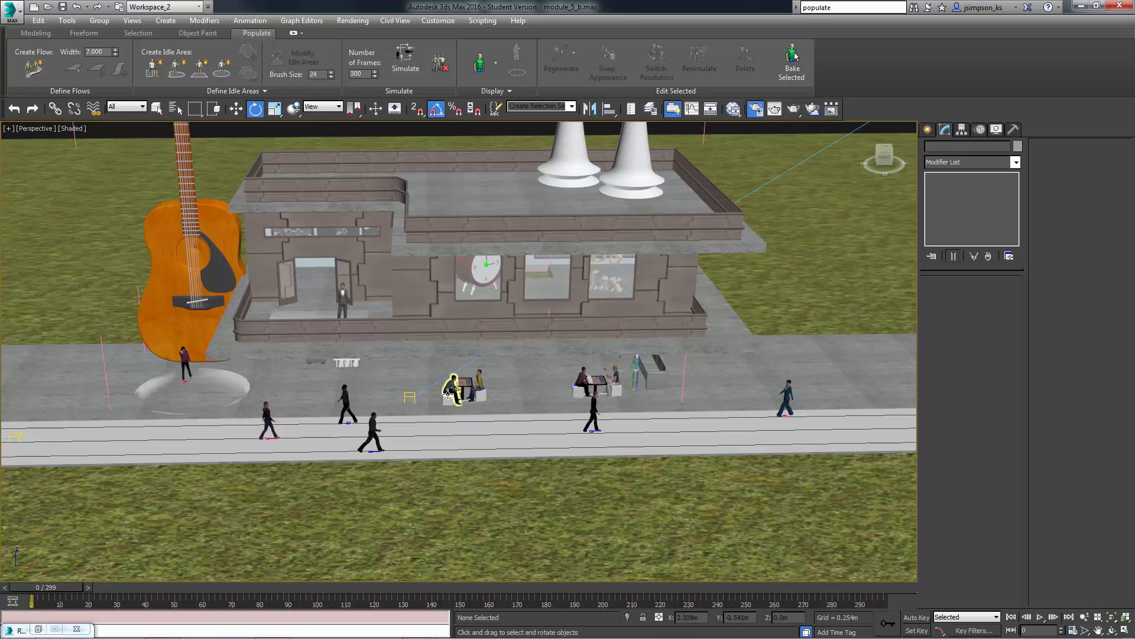
# Move the seat beside the white pieces at the first chess table so its figure lines up with the board.
pyautogui.keyDown('alt'); pyautogui.moveTo(454, 390); pyautogui.dragTo(518, 411, button='middle'); pyautogui.keyUp('alt')
pyautogui.moveTo(586, 423); pyautogui.dragTo(502, 348, button='middle')
pyautogui.keyDown('ctrl'); pyautogui.keyDown('alt'); pyautogui.moveTo(502, 349); pyautogui.dragTo(518, 296, button='middle'); pyautogui.keyUp('alt'); pyautogui.keyUp('ctrl')
pyautogui.keyDown('alt'); pyautogui.moveTo(517, 296); pyautogui.dragTo(526, 325, button='middle'); pyautogui.keyUp('alt')
pyautogui.scroll(-4, 527, 324)
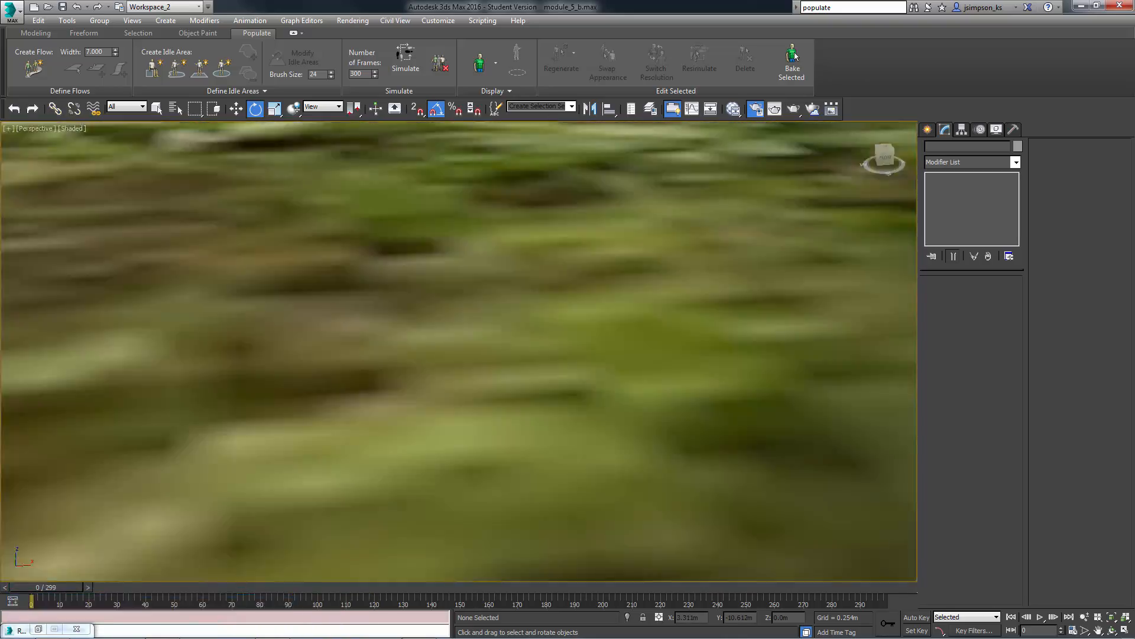
pyautogui.click(438, 259)
pyautogui.press('z')
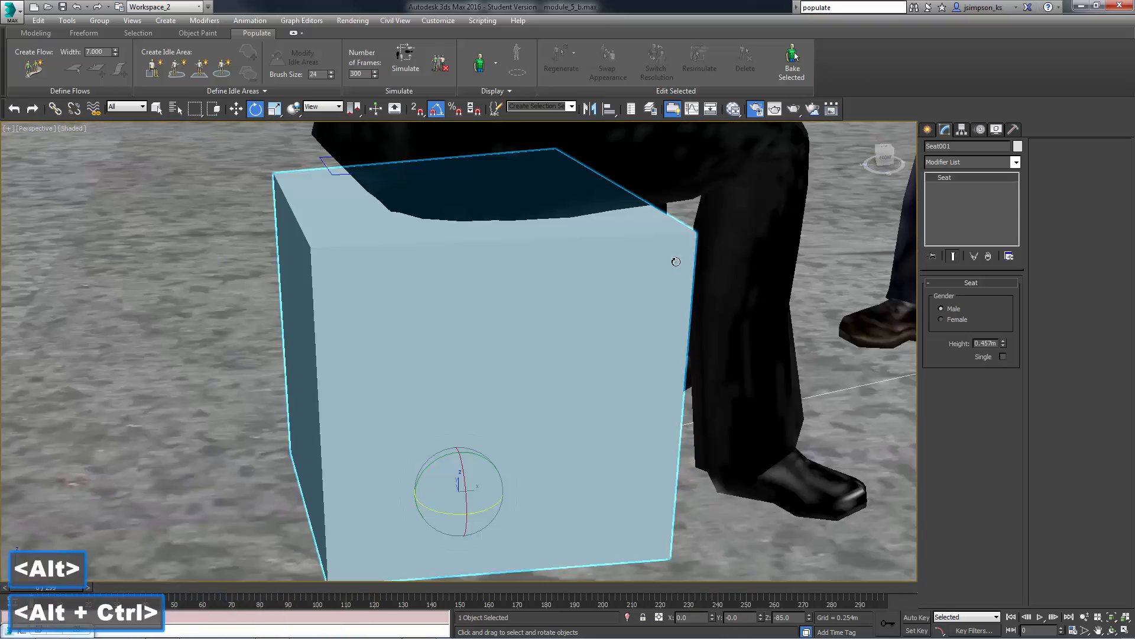
pyautogui.keyDown('ctrl'); pyautogui.keyDown('alt'); pyautogui.moveTo(674, 262); pyautogui.dragTo(698, 248, button='middle'); pyautogui.keyUp('alt'); pyautogui.keyUp('ctrl')
pyautogui.moveTo(698, 248); pyautogui.dragTo(719, 406, button='middle')
pyautogui.moveTo(584, 482); pyautogui.dragTo(483, 447)
# Align the opposite seat at the first chess table and move the white-side seat along X to about 2.14 m.
pyautogui.keyDown('alt'); pyautogui.moveTo(857, 508); pyautogui.dragTo(663, 426, button='middle'); pyautogui.keyUp('alt')
pyautogui.click(665, 514)
pyautogui.moveTo(657, 551); pyautogui.dragTo(700, 546)
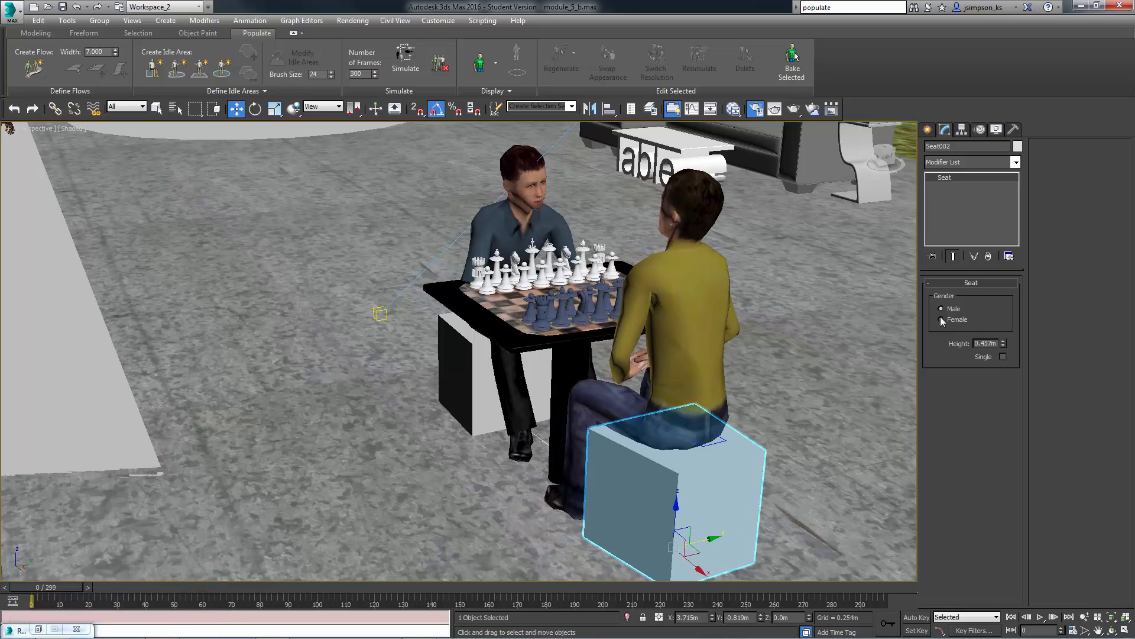
pyautogui.keyDown('alt'); pyautogui.moveTo(677, 463); pyautogui.dragTo(786, 406, button='middle'); pyautogui.keyUp('alt')
pyautogui.moveTo(783, 407); pyautogui.dragTo(795, 399, button='middle')
pyautogui.click(291, 526)
pyautogui.moveTo(291, 525); pyautogui.dragTo(268, 525)
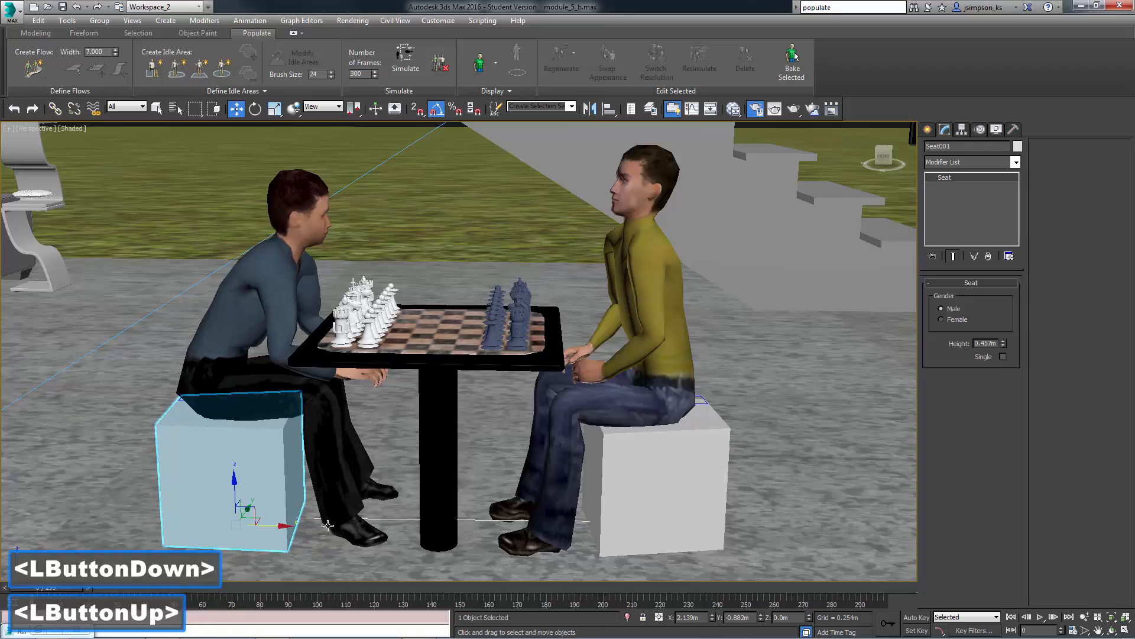
# Move the female seat at the second chess table into line with the board and closer to the table.
pyautogui.moveTo(845, 399); pyautogui.dragTo(715, 434, button='middle')
pyautogui.moveTo(714, 435); pyautogui.dragTo(612, 369, button='middle')
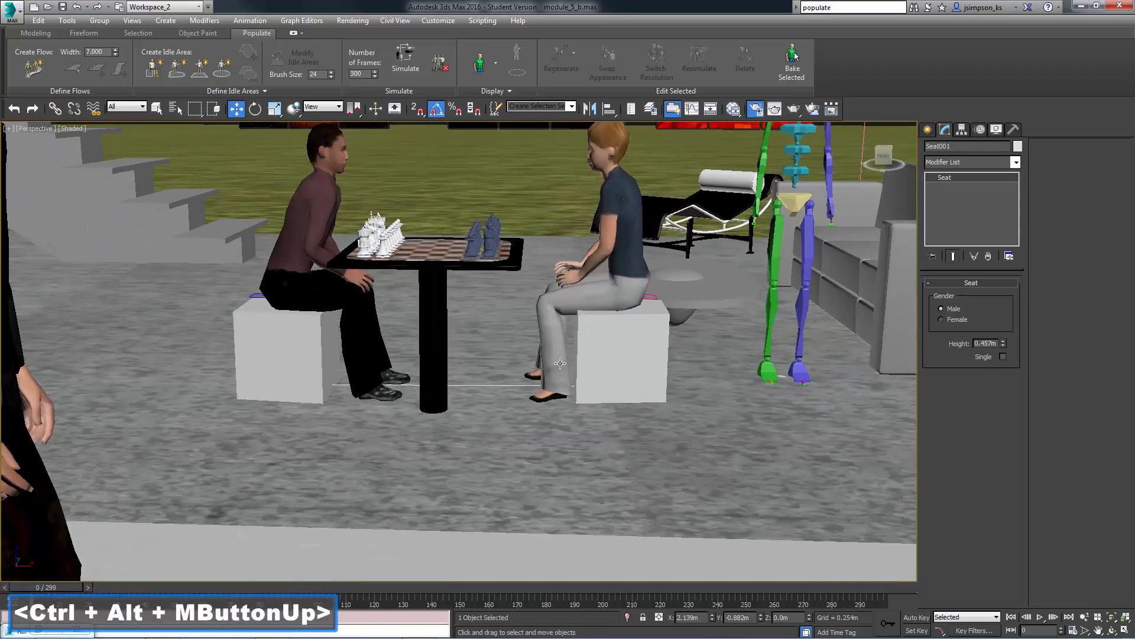
pyautogui.click(635, 361)
pyautogui.keyDown('alt'); pyautogui.moveTo(680, 352); pyautogui.dragTo(653, 382, button='middle'); pyautogui.keyUp('alt')
pyautogui.moveTo(653, 382); pyautogui.dragTo(628, 384)
pyautogui.keyDown('alt'); pyautogui.moveTo(629, 384); pyautogui.dragTo(675, 349, button='middle'); pyautogui.keyUp('alt')
pyautogui.moveTo(626, 393); pyautogui.dragTo(593, 393)
# Align the male seat with the second chess table and shift it slightly away, about 0.04 m along X.
pyautogui.click(266, 360)
pyautogui.keyDown('alt'); pyautogui.moveTo(269, 360); pyautogui.dragTo(325, 391, button='middle'); pyautogui.keyUp('alt')
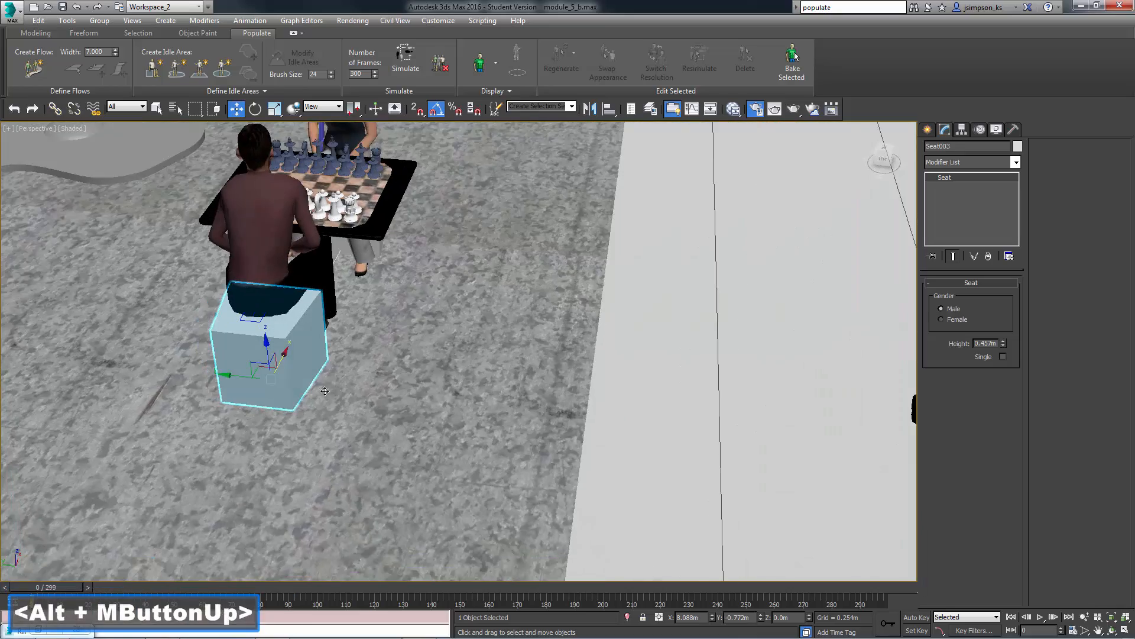
pyautogui.moveTo(242, 380); pyautogui.dragTo(251, 379)
pyautogui.keyDown('alt'); pyautogui.moveTo(352, 380); pyautogui.dragTo(311, 354, button='middle'); pyautogui.keyUp('alt')
pyautogui.moveTo(304, 381); pyautogui.dragTo(295, 380)
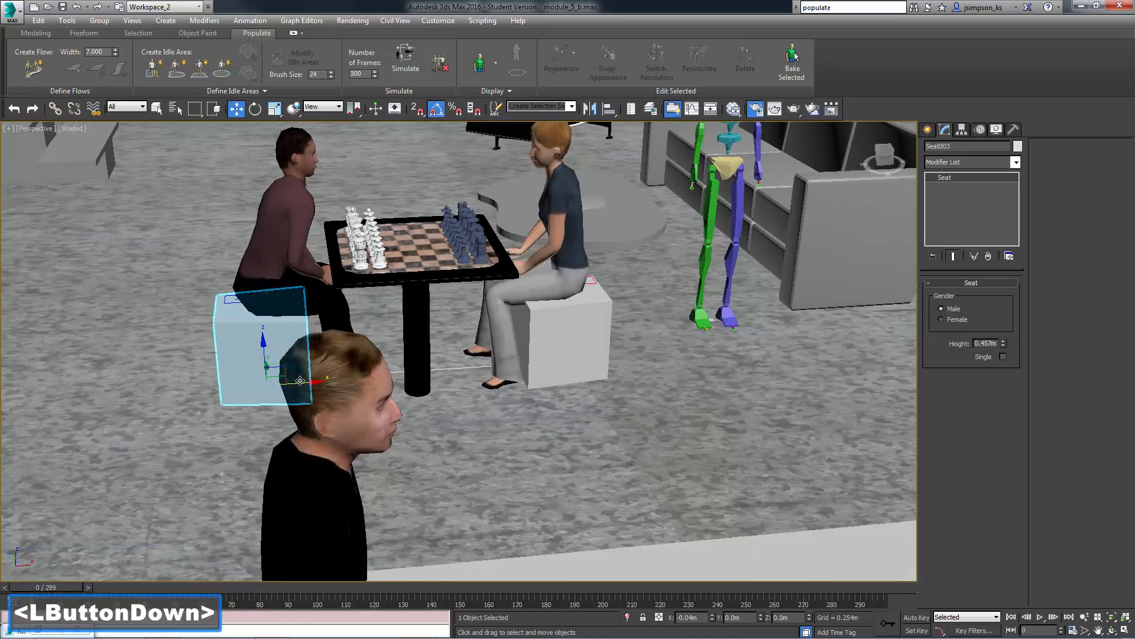
# Select the circular idle area at the foot of the guitar and raise its people density to the maximum.
pyautogui.keyDown('ctrl'); pyautogui.keyDown('alt'); pyautogui.moveTo(296, 384); pyautogui.dragTo(377, 526, button='middle'); pyautogui.keyUp('alt'); pyautogui.keyUp('ctrl')
pyautogui.moveTo(377, 526); pyautogui.dragTo(440, 390, button='middle')
pyautogui.keyDown('alt'); pyautogui.moveTo(440, 391); pyautogui.dragTo(384, 429, button='middle'); pyautogui.keyUp('alt')
pyautogui.keyDown('ctrl'); pyautogui.keyDown('alt'); pyautogui.moveTo(384, 429); pyautogui.dragTo(320, 452, button='middle'); pyautogui.keyUp('alt'); pyautogui.keyUp('ctrl')
pyautogui.moveTo(295, 408); pyautogui.dragTo(388, 415, button='middle')
pyautogui.click(360, 368)
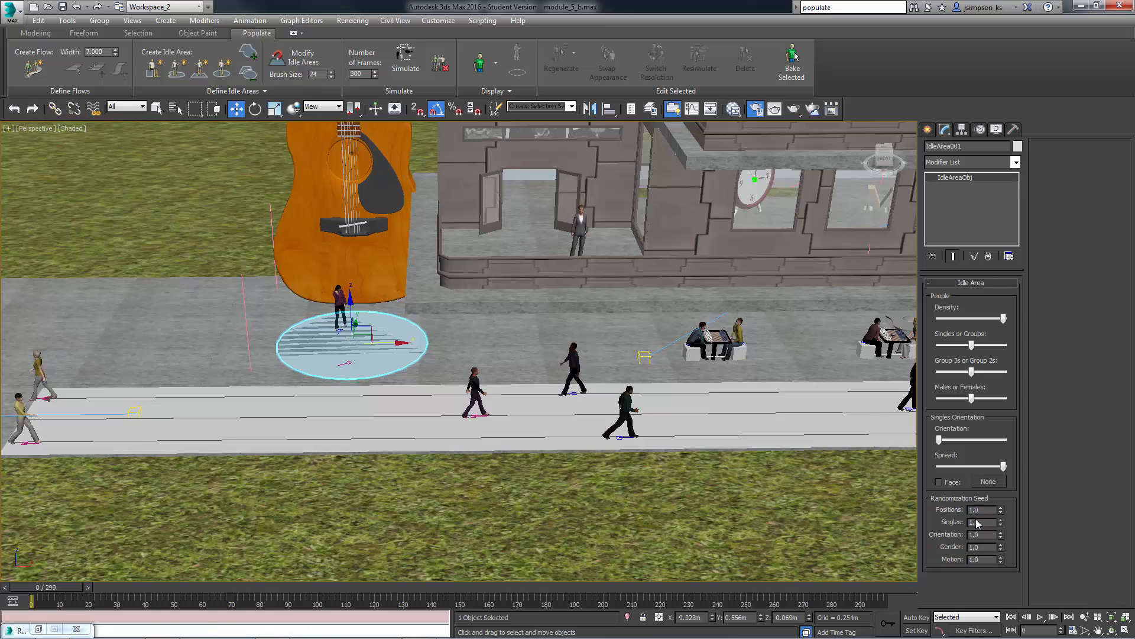
# Raise the people density of the rectangular balcony idle area to the maximum.
pyautogui.moveTo(533, 295); pyautogui.dragTo(488, 300, button='middle')
pyautogui.click(487, 300)
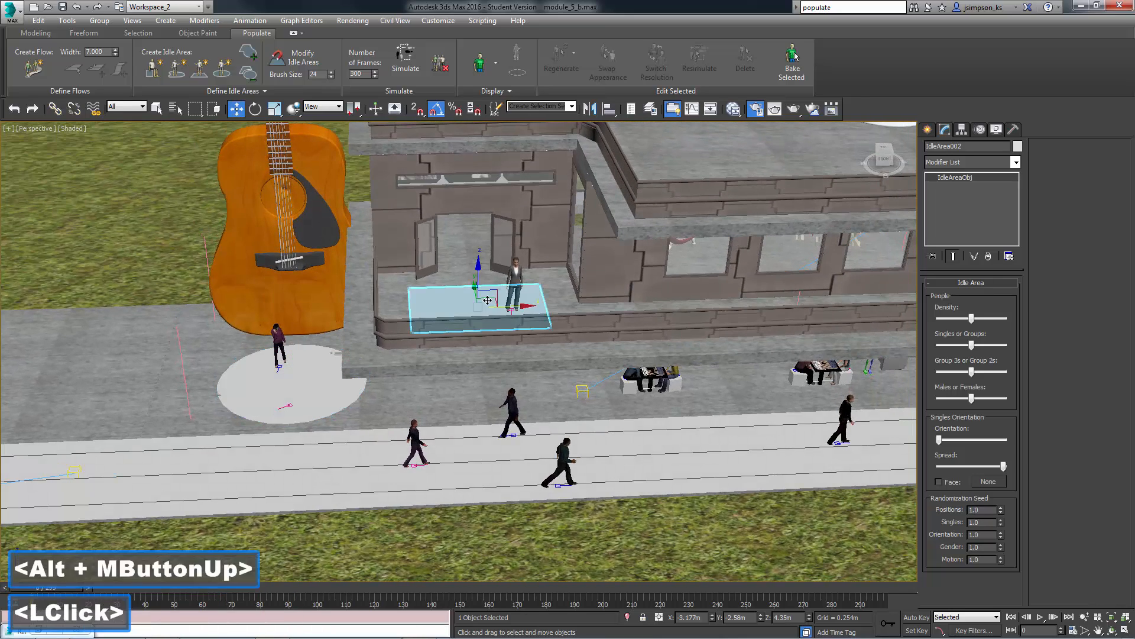
pyautogui.moveTo(971, 318); pyautogui.dragTo(1003, 318)
# Delete the simulated people and rerun the simulation with the denser idle areas.
pyautogui.keyDown('alt'); pyautogui.moveTo(532, 266); pyautogui.dragTo(450, 93, button='middle'); pyautogui.keyUp('alt')
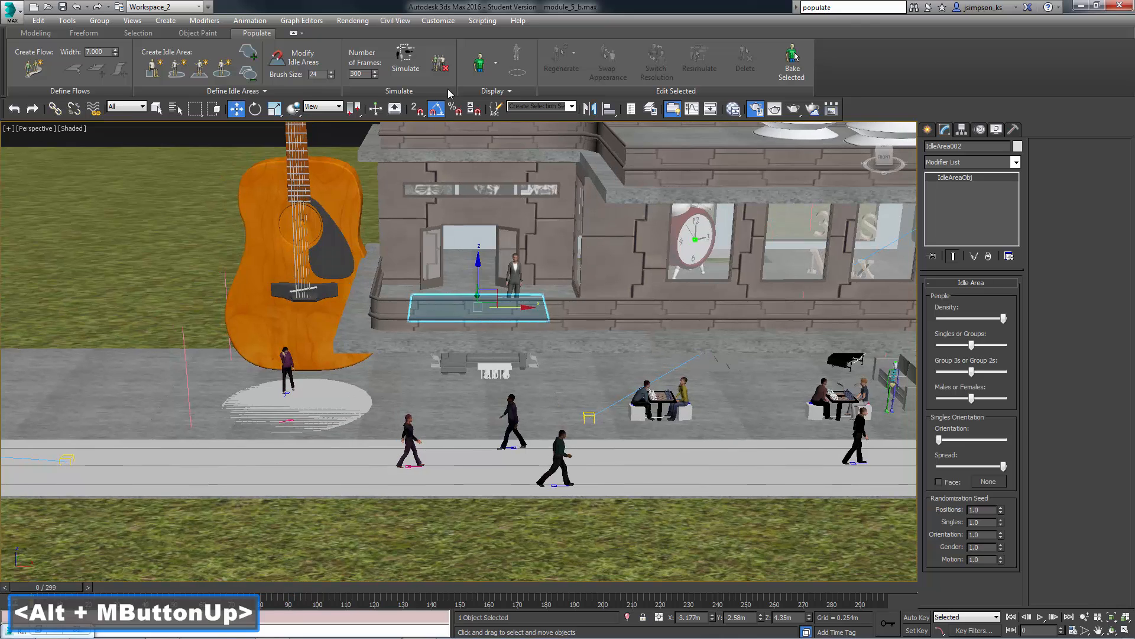
pyautogui.click(438, 65)
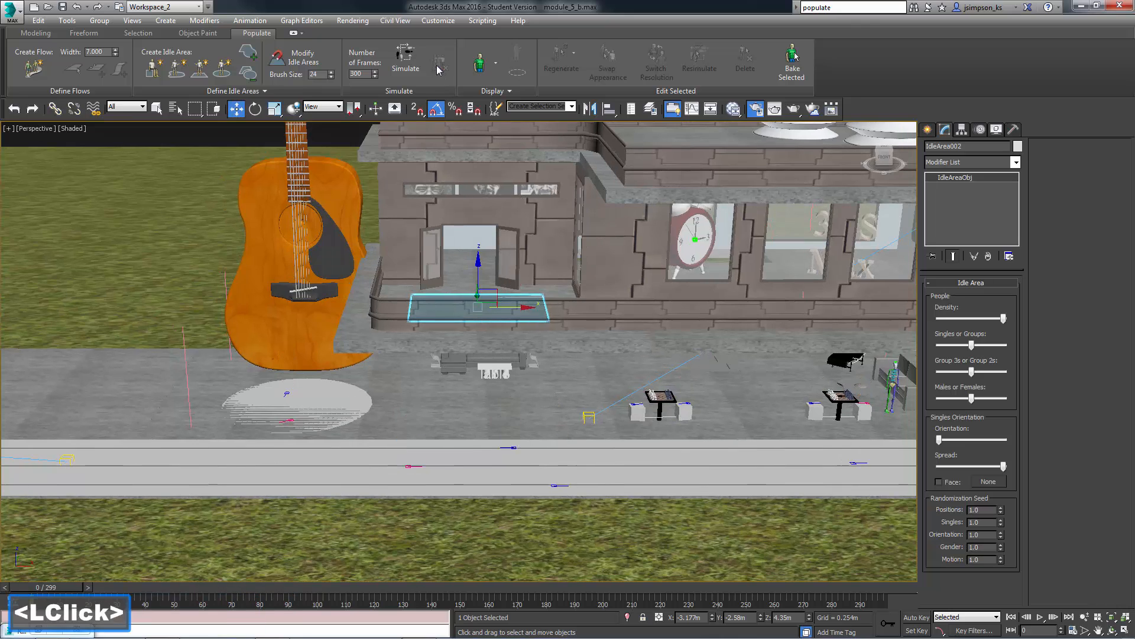
pyautogui.click(404, 59)
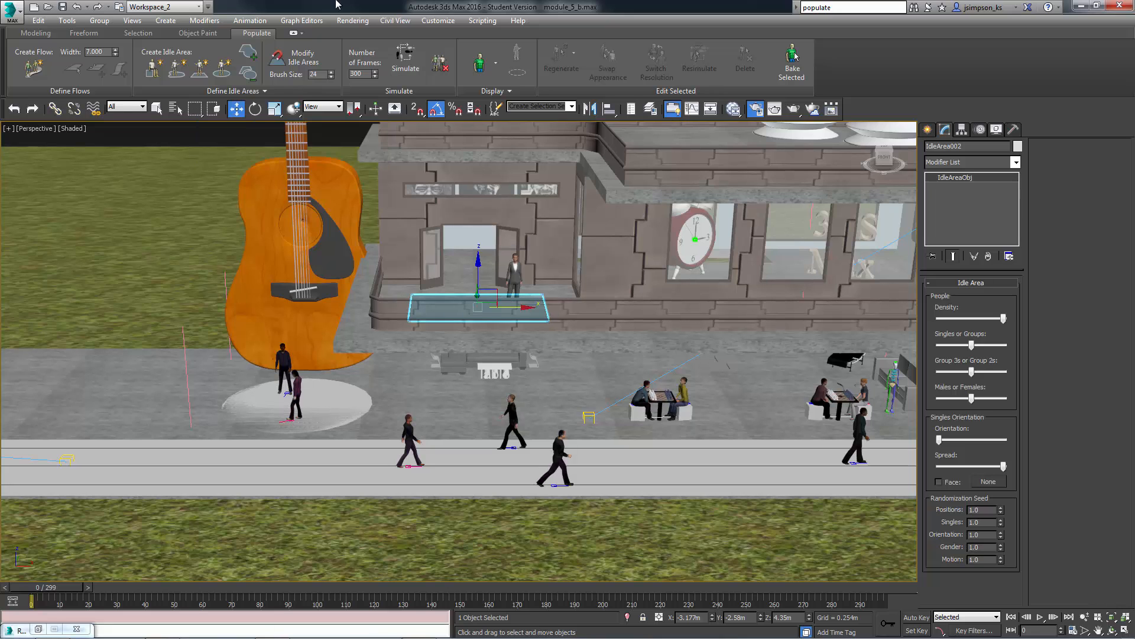
pyautogui.moveTo(69, 594); pyautogui.dragTo(27, 599)
pyautogui.press('w')
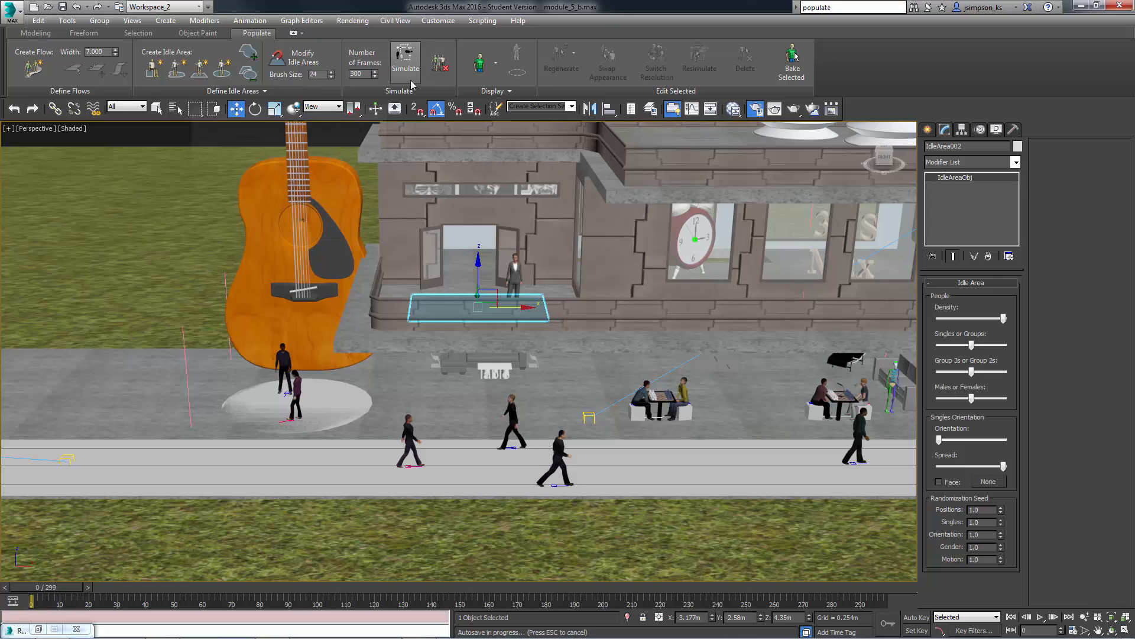
# Unhide all hidden objects and play the crowd animation from a street-level view of the facade.
pyautogui.rightClick(786, 514)
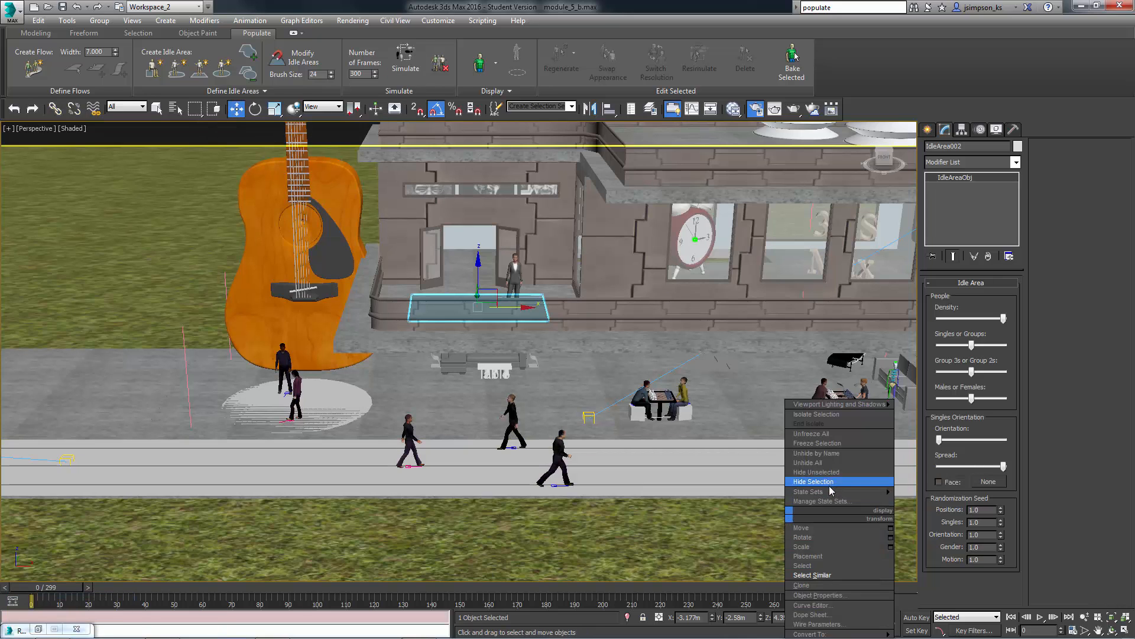
pyautogui.click(820, 465)
pyautogui.keyDown('alt'); pyautogui.moveTo(712, 438); pyautogui.dragTo(668, 415, button='middle'); pyautogui.keyUp('alt')
pyautogui.moveTo(747, 414); pyautogui.dragTo(500, 395, button='middle')
pyautogui.scroll(3, 504, 417)
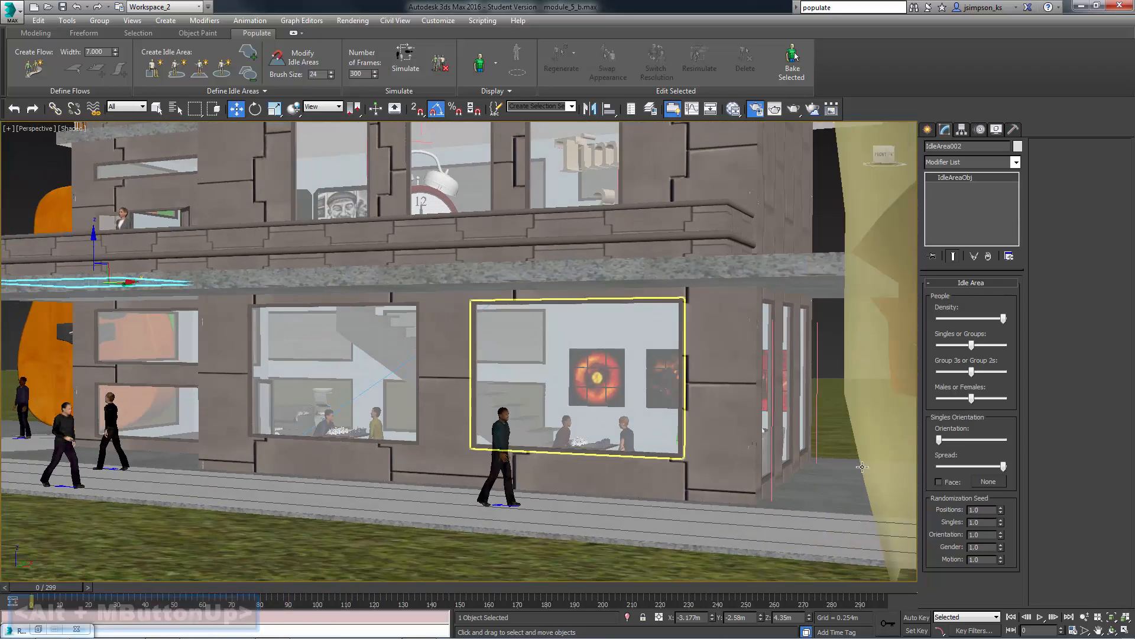
pyautogui.click(1041, 617)
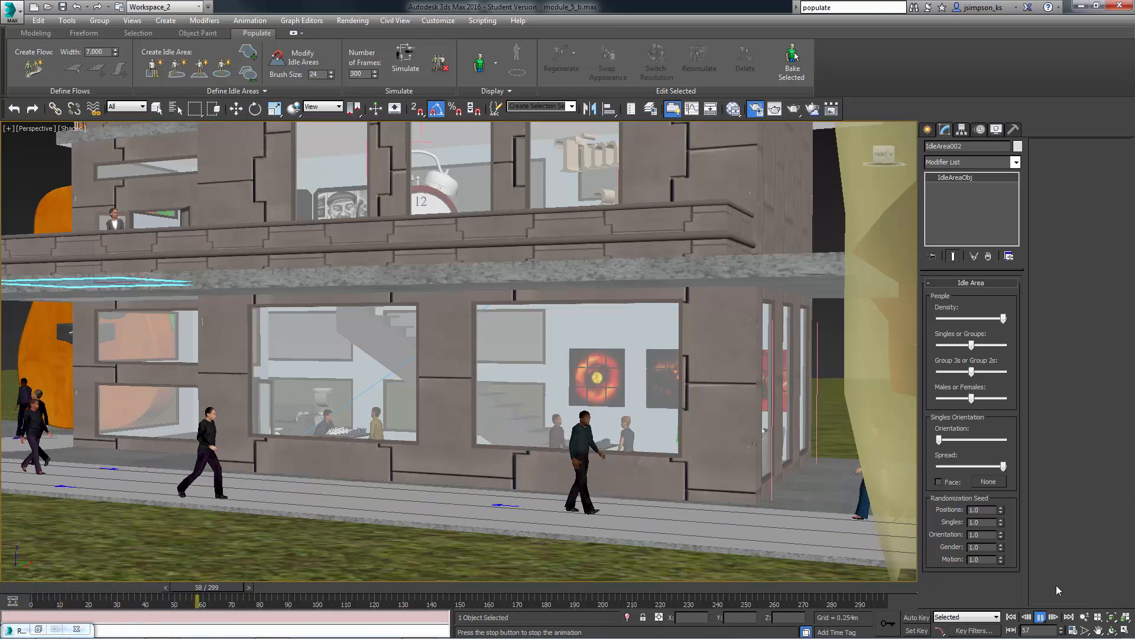
pyautogui.press('w')
# Raise the pedestrian flow's Running amount to about three quarters and rerun the simulation.
pyautogui.click(440, 522)
pyautogui.click(441, 521)
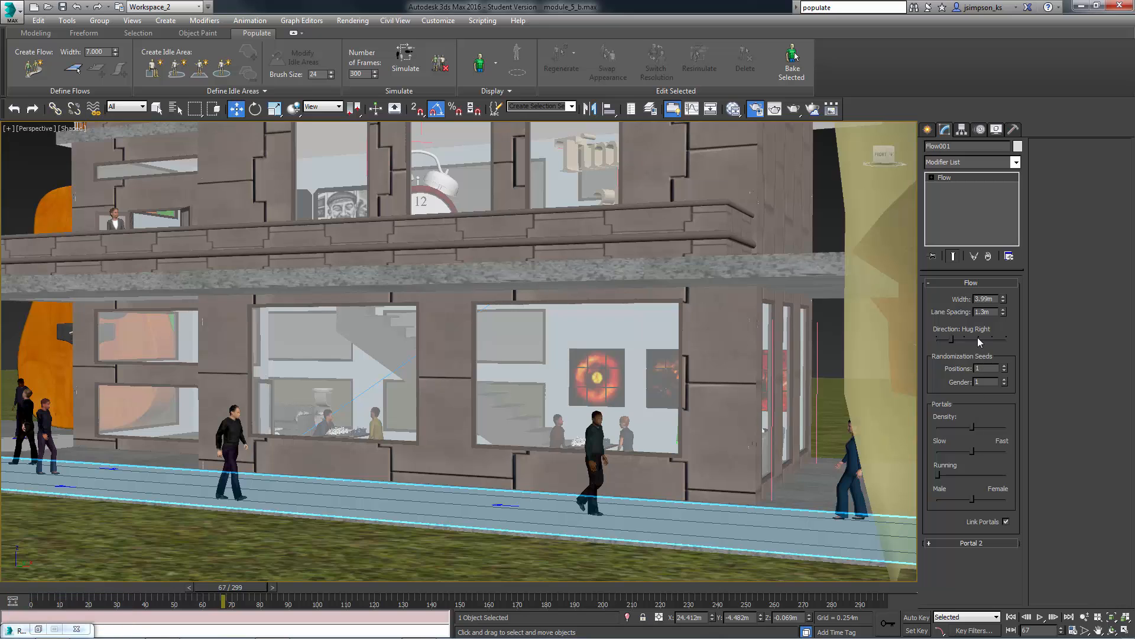
pyautogui.moveTo(936, 477); pyautogui.dragTo(978, 476)
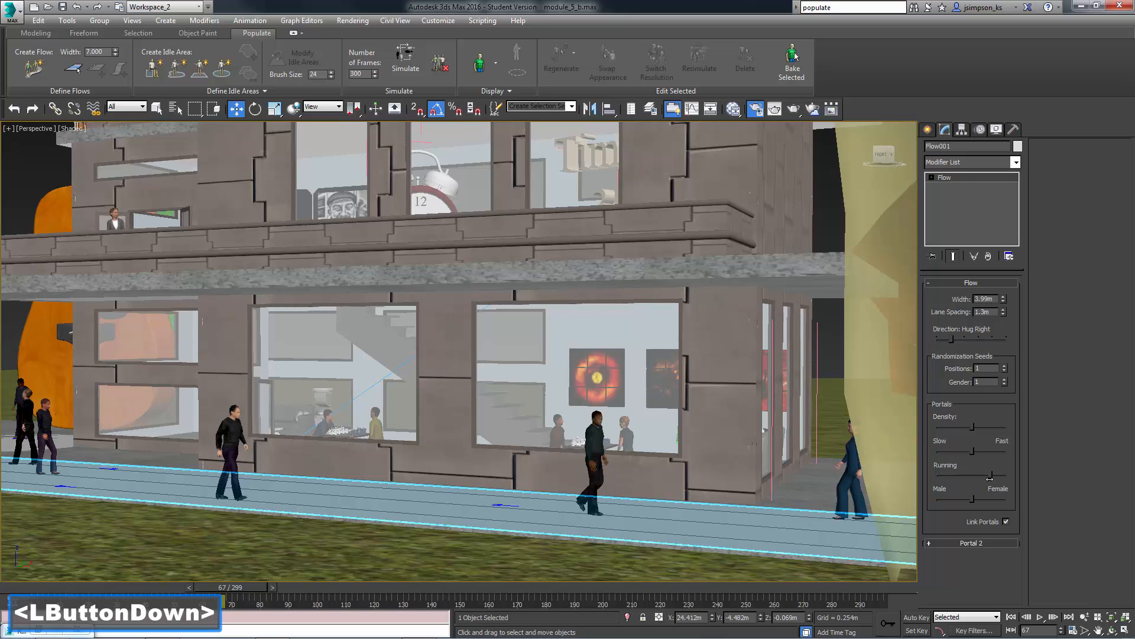
pyautogui.click(1040, 618)
pyautogui.click(406, 56)
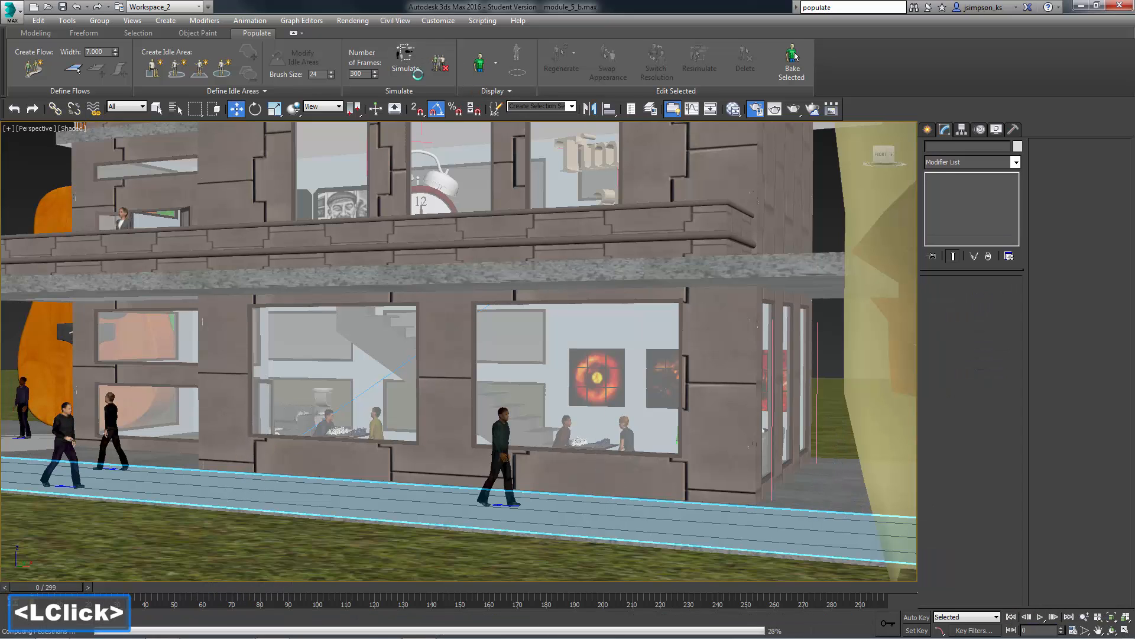
# Play the crowd animation to review the running pedestrians, closing the time settings unchanged.
pyautogui.click(1041, 618)
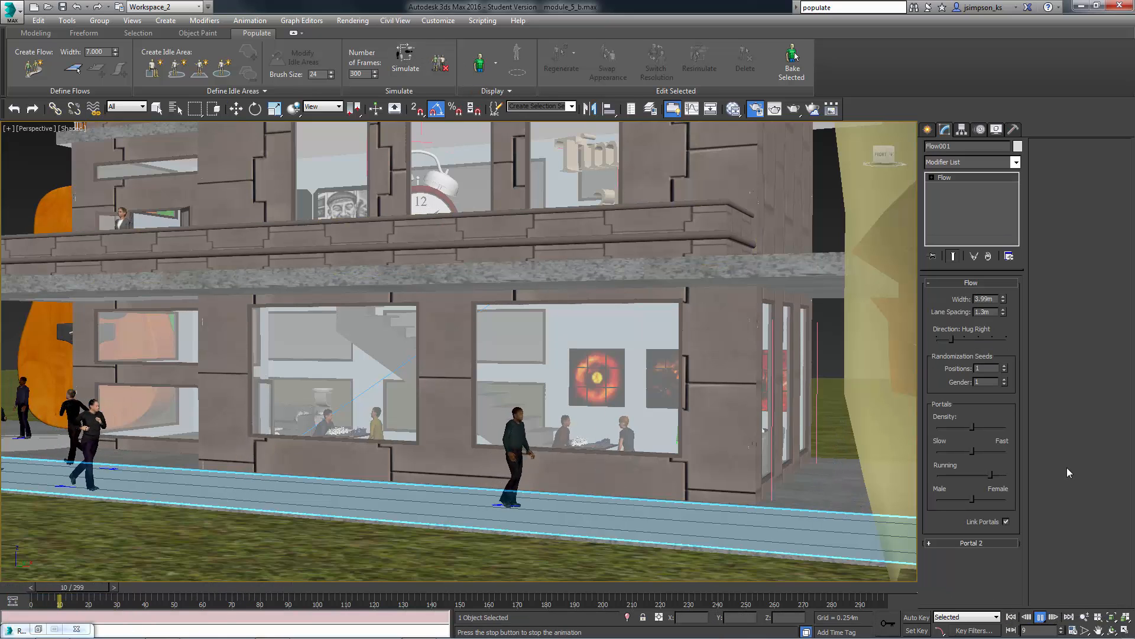
pyautogui.click(1072, 630)
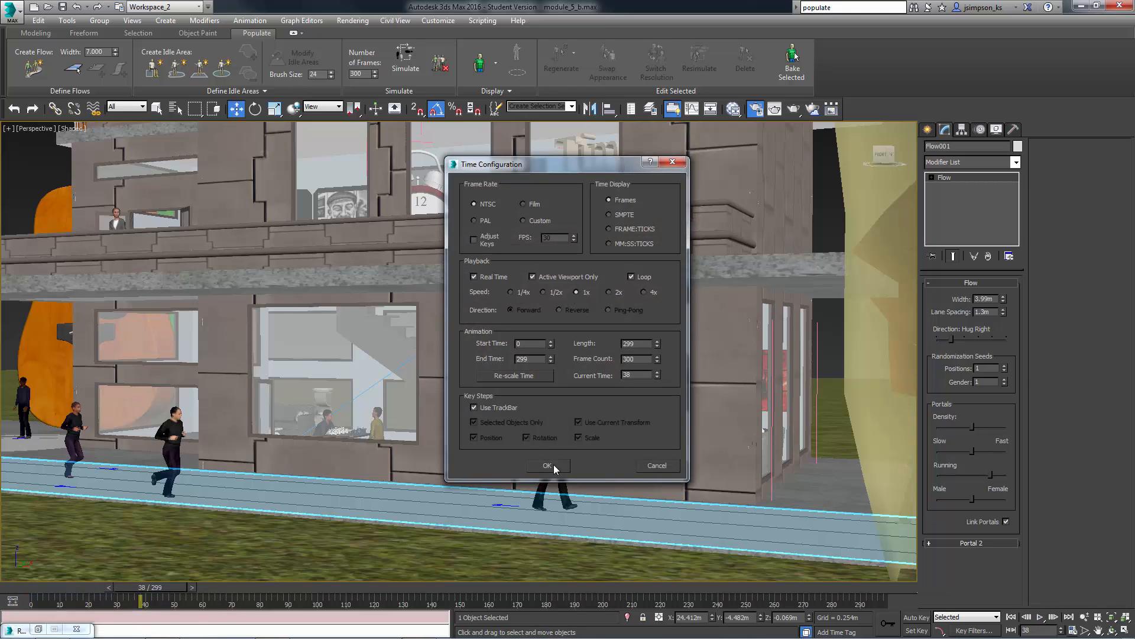
pyautogui.click(547, 466)
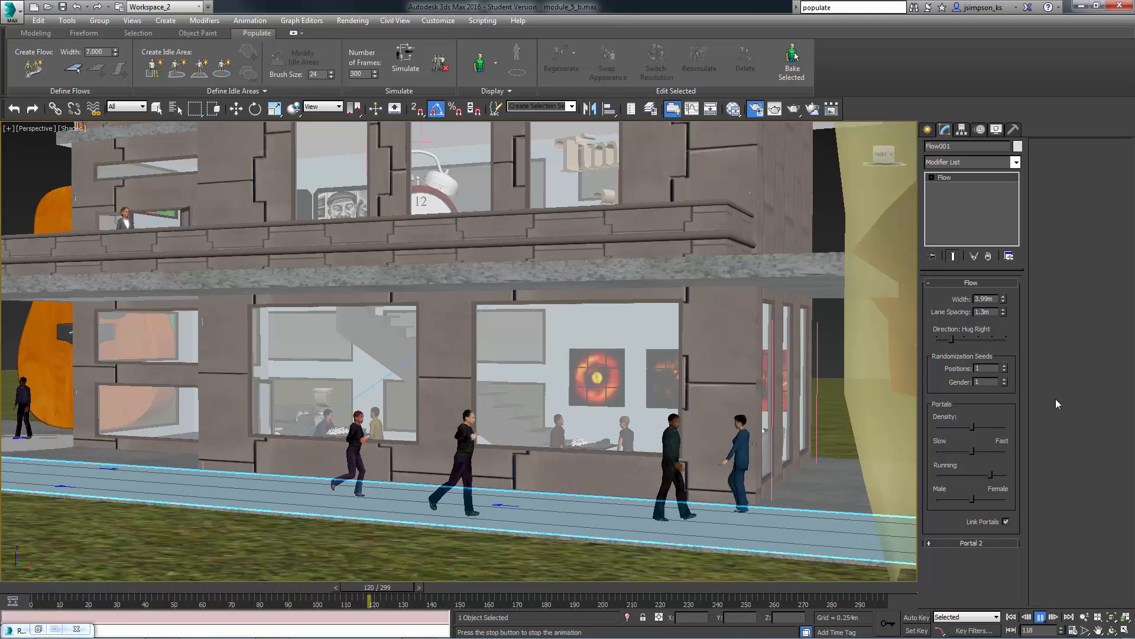
pyautogui.click(999, 481)
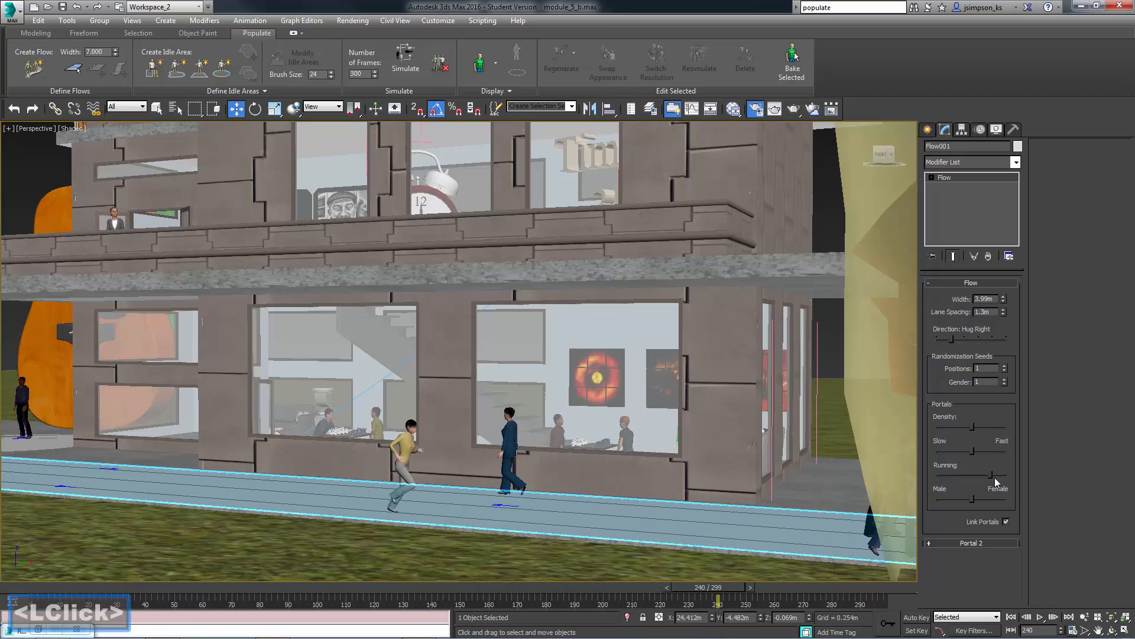
# Reduce the flow's Running amount to the middle and its speed slightly toward Slow, rerunning and playing the simulation.
pyautogui.moveTo(991, 475); pyautogui.dragTo(954, 476)
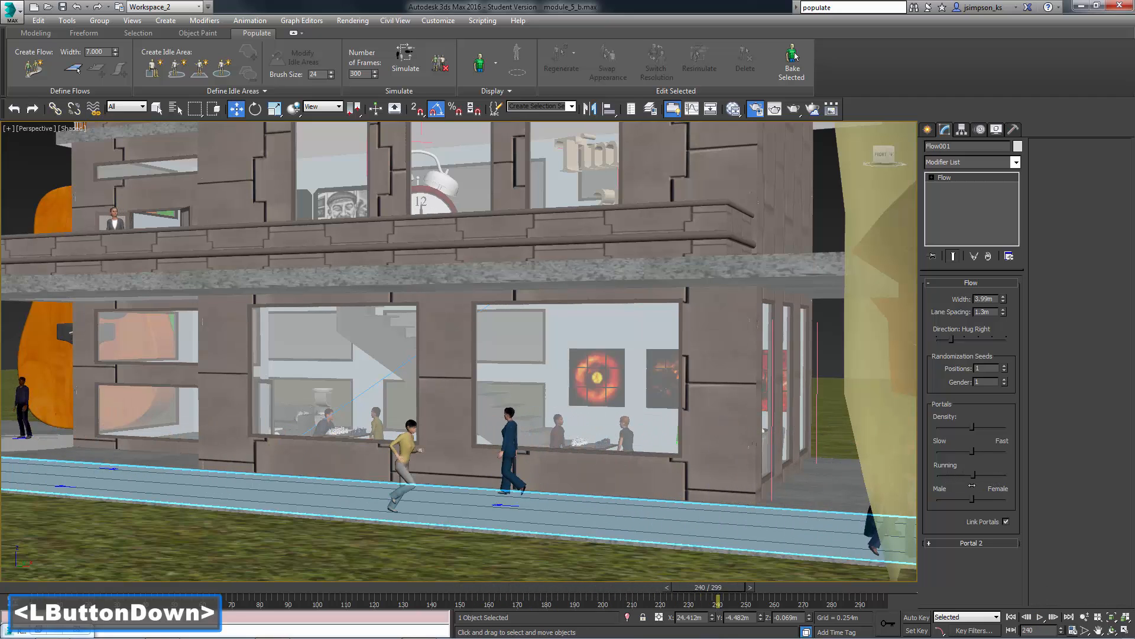
pyautogui.click(972, 451)
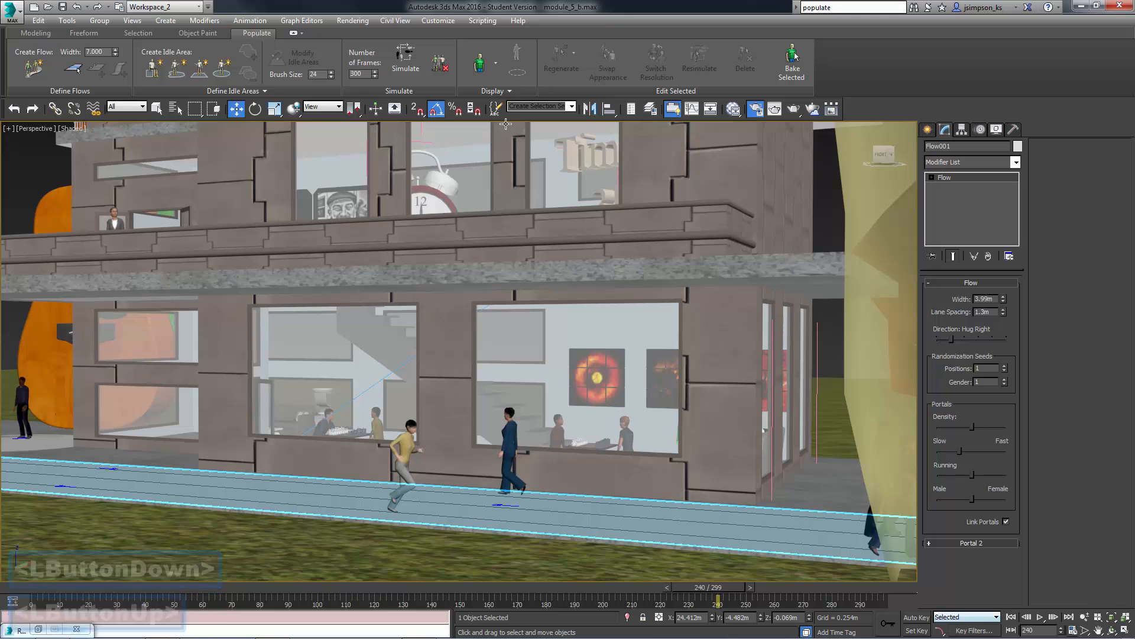
pyautogui.click(959, 453)
pyautogui.click(1042, 617)
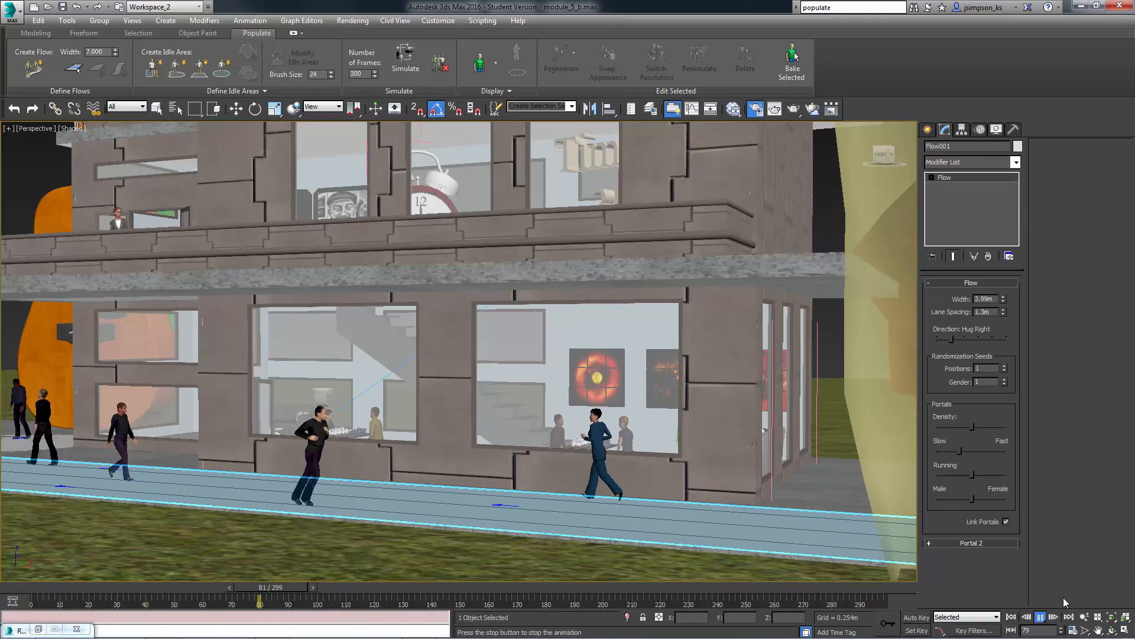
# Set the flow's Running amount to the minimum, then resimulate and play the crowd animation.
pyautogui.click(1040, 617)
pyautogui.moveTo(973, 475); pyautogui.dragTo(938, 475)
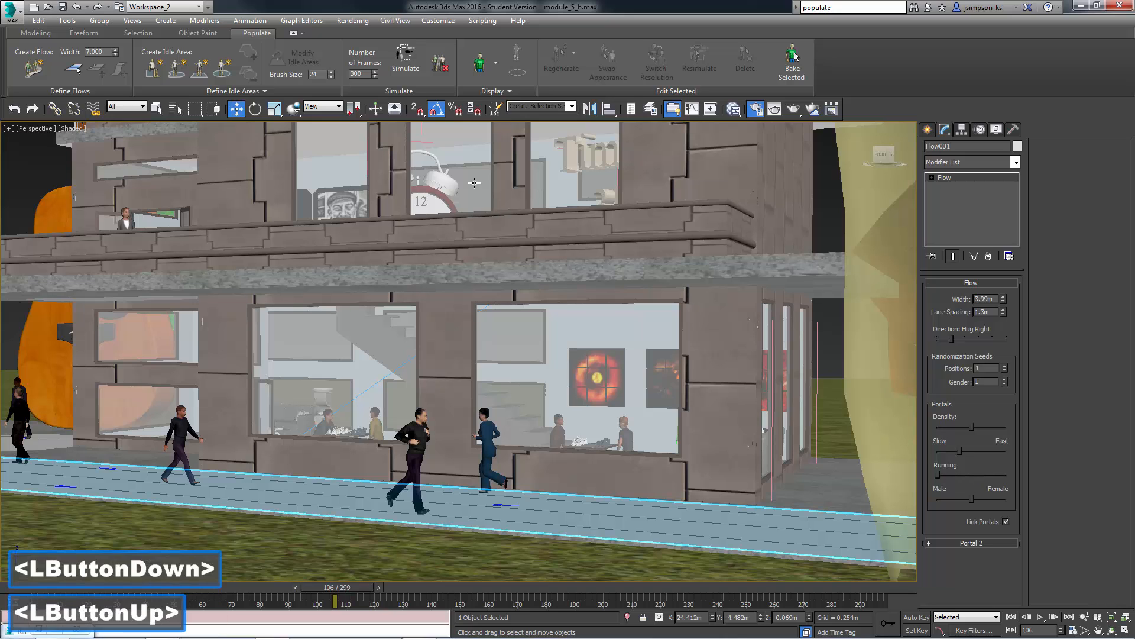
pyautogui.click(1040, 617)
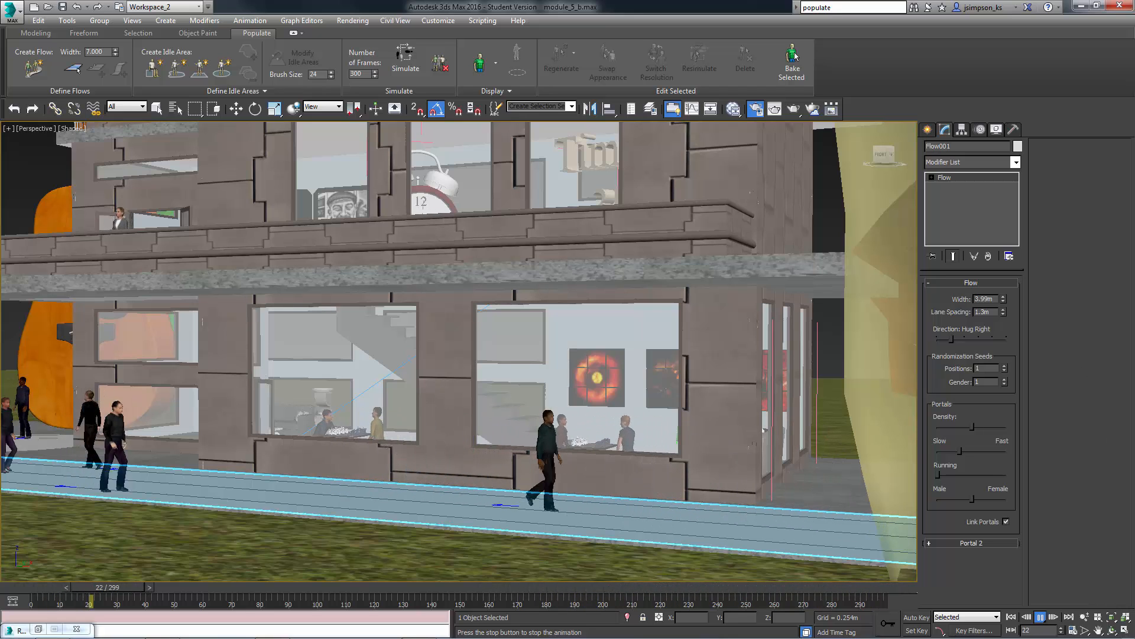
pyautogui.click(1043, 616)
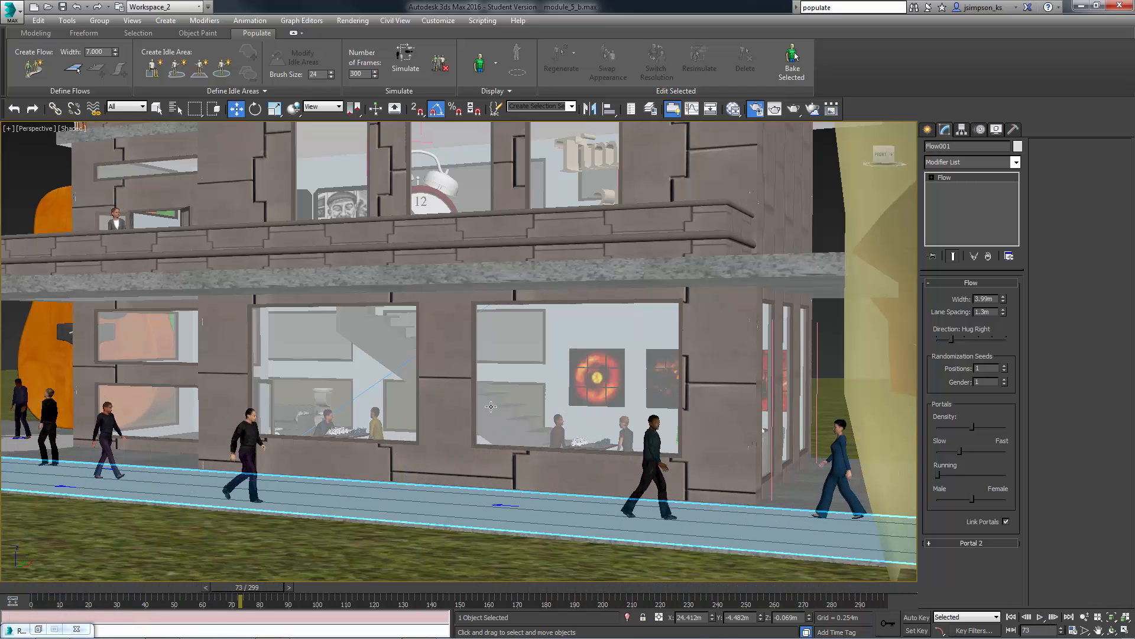
# Select the circular idle area beside the guitar and adjust its Singles or Groups balance.
pyautogui.moveTo(36, 449); pyautogui.dragTo(432, 454, button='middle')
pyautogui.click(431, 451)
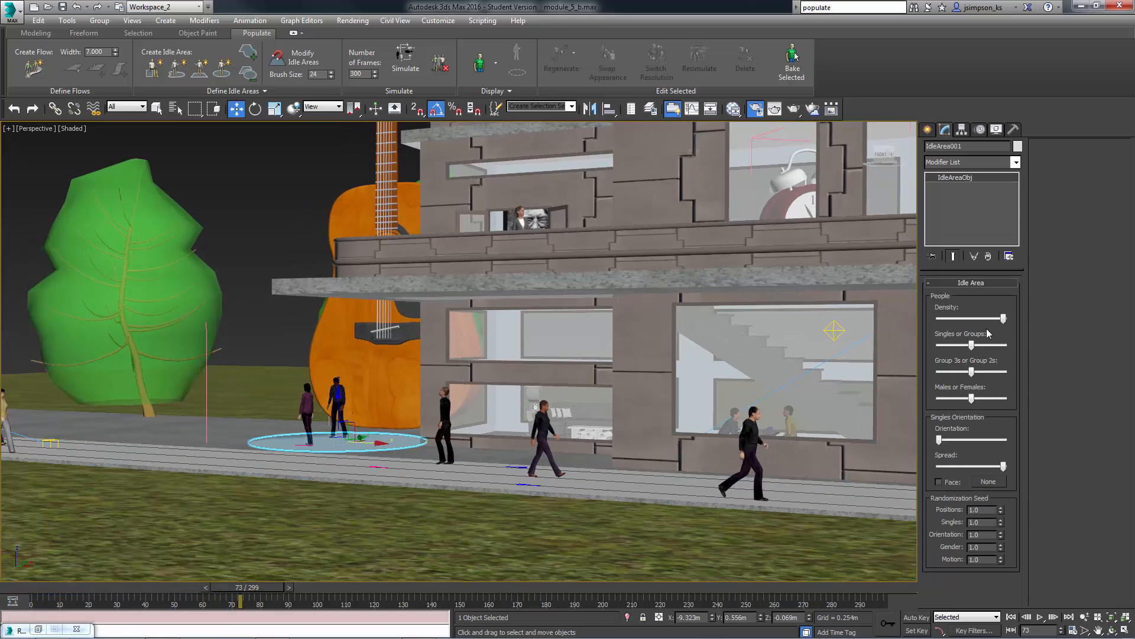
pyautogui.click(971, 345)
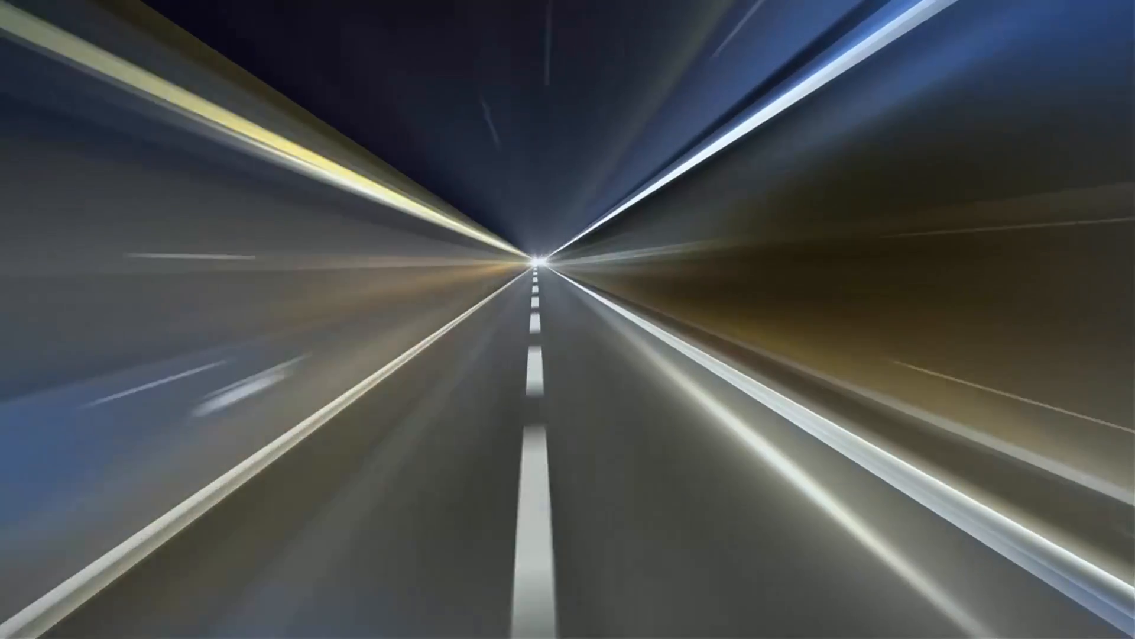